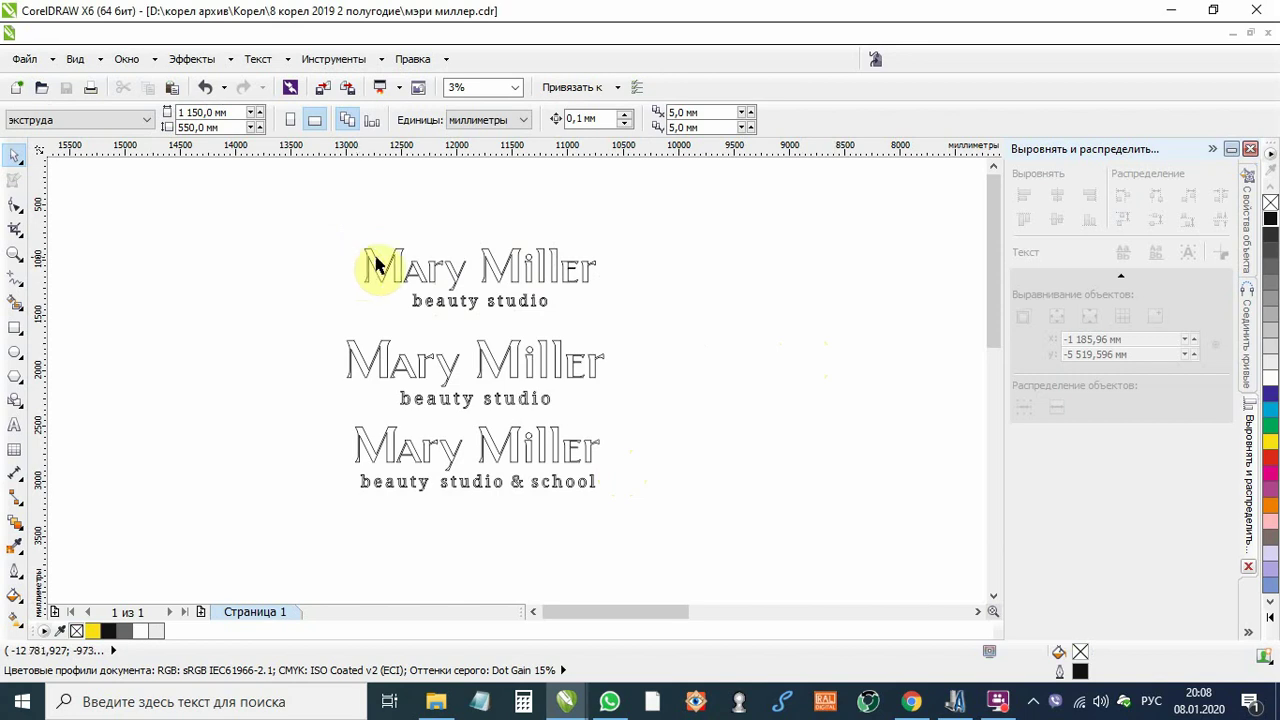
Step: Select each of the three Mary Miller logo variants in turn to check how their objects are grouped
{"action": "left_click_drag", "start_coordinate": [324, 218], "coordinate": [622, 330]}
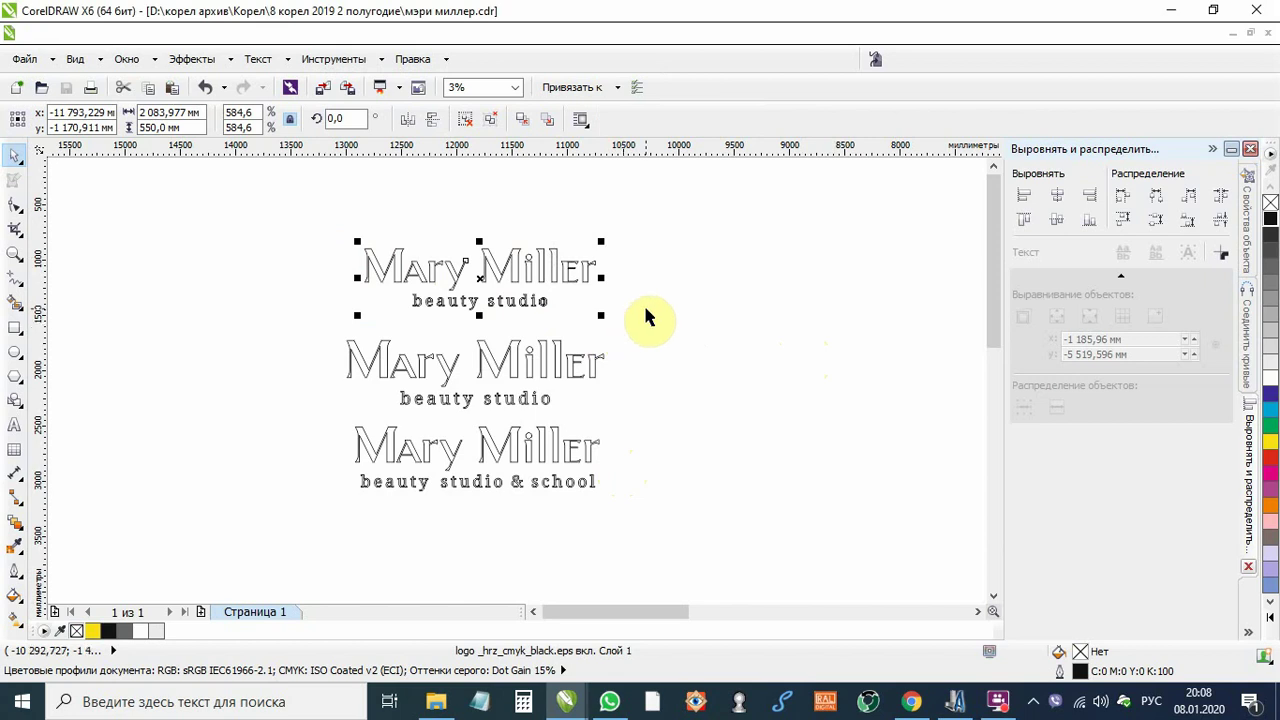
{"action": "left_click", "coordinate": [650, 338]}
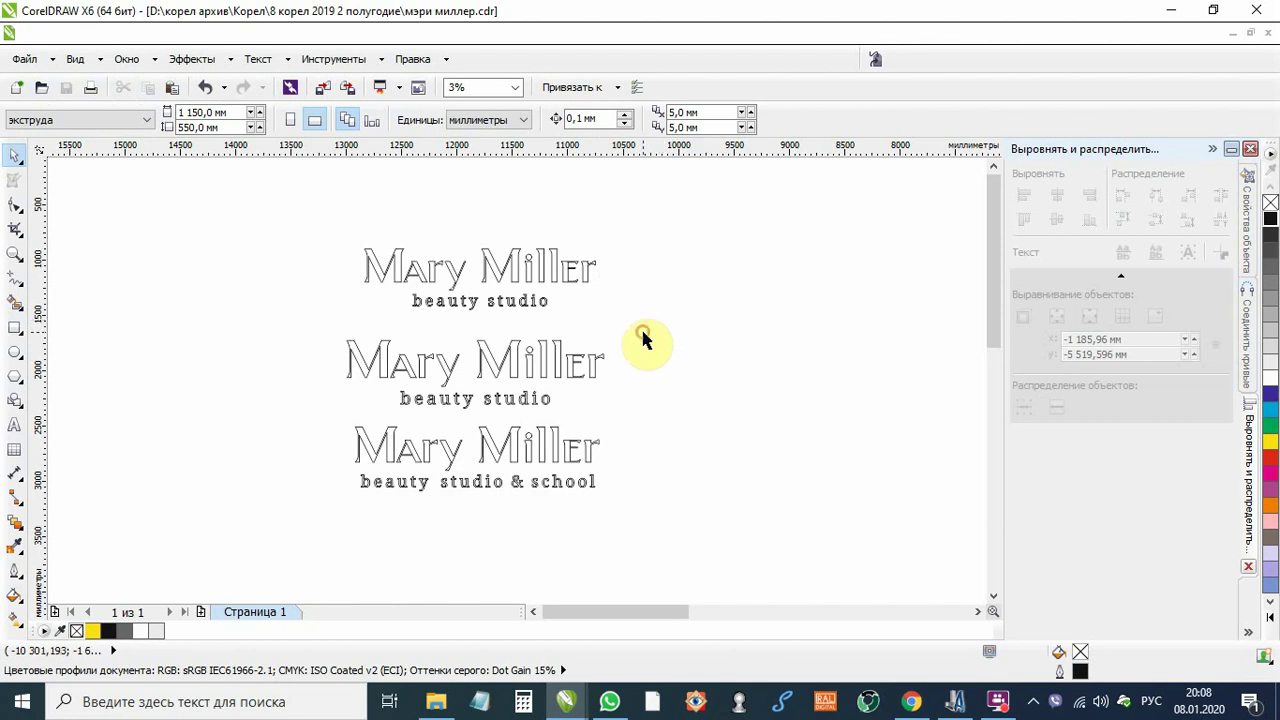
{"action": "left_click_drag", "start_coordinate": [643, 340], "coordinate": [196, 186]}
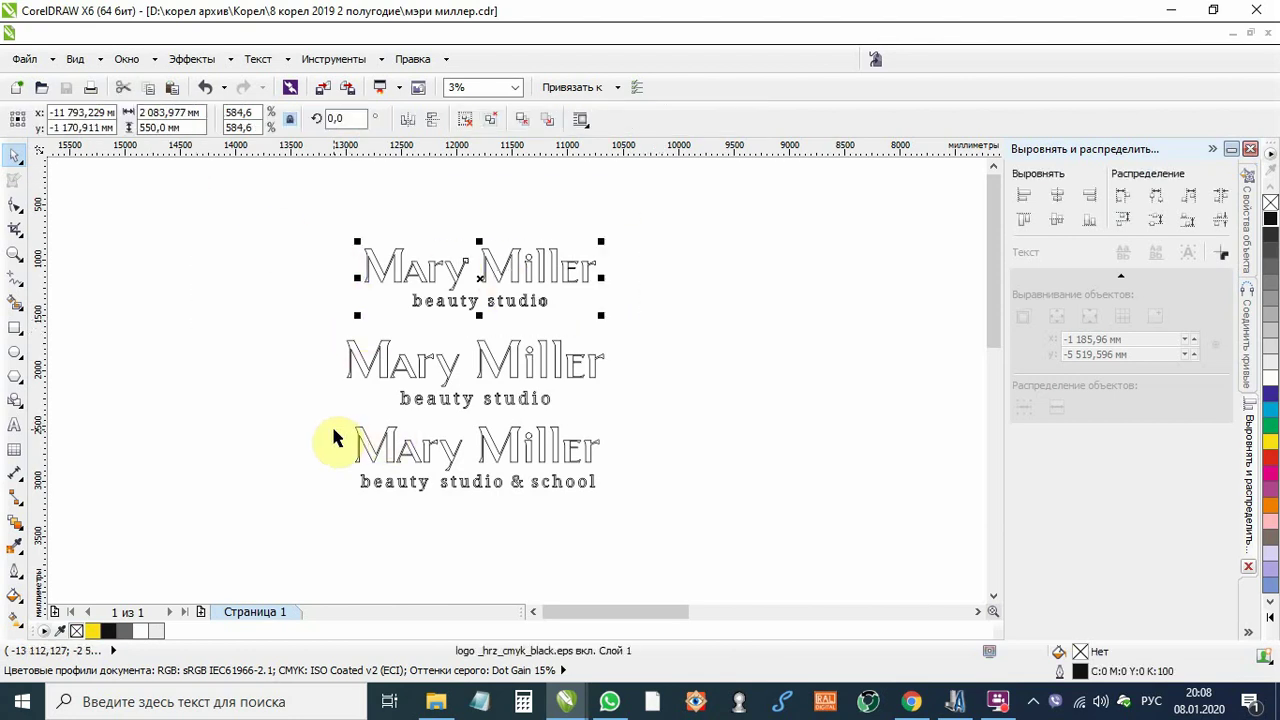
{"action": "left_click_drag", "start_coordinate": [320, 330], "coordinate": [647, 420]}
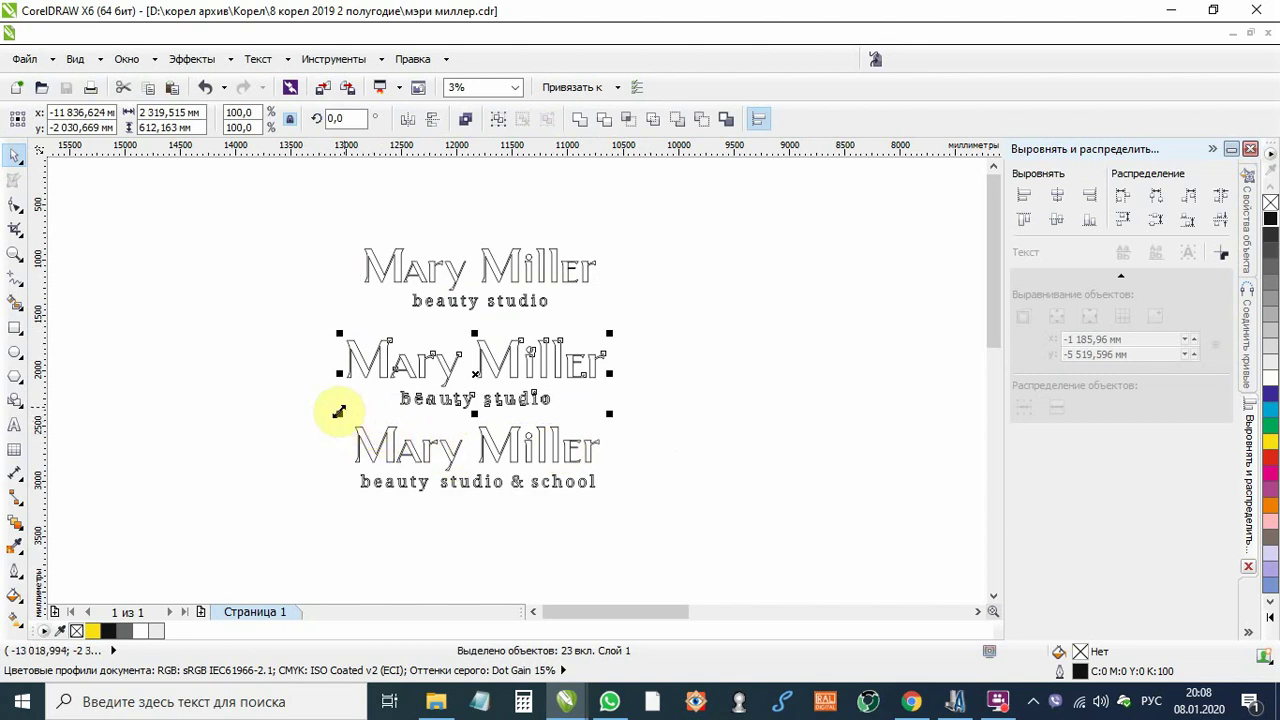
{"action": "left_click_drag", "start_coordinate": [339, 411], "coordinate": [652, 530]}
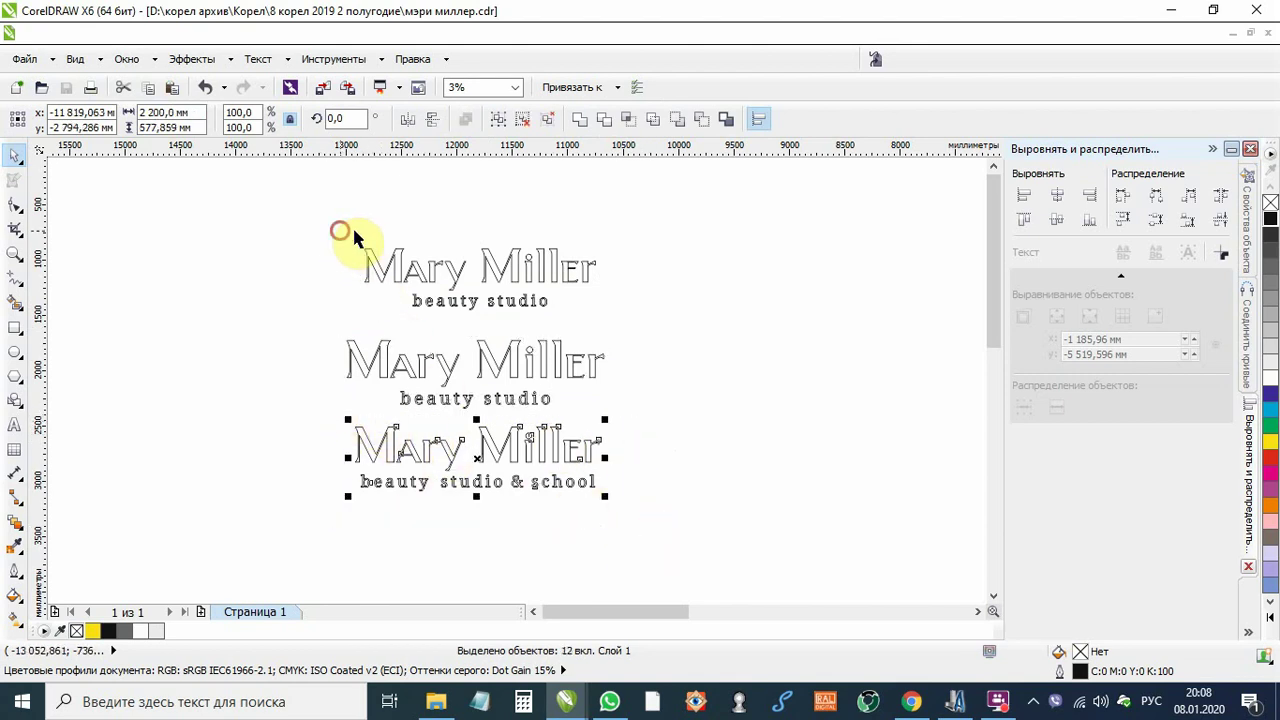
{"action": "left_click_drag", "start_coordinate": [340, 232], "coordinate": [646, 314]}
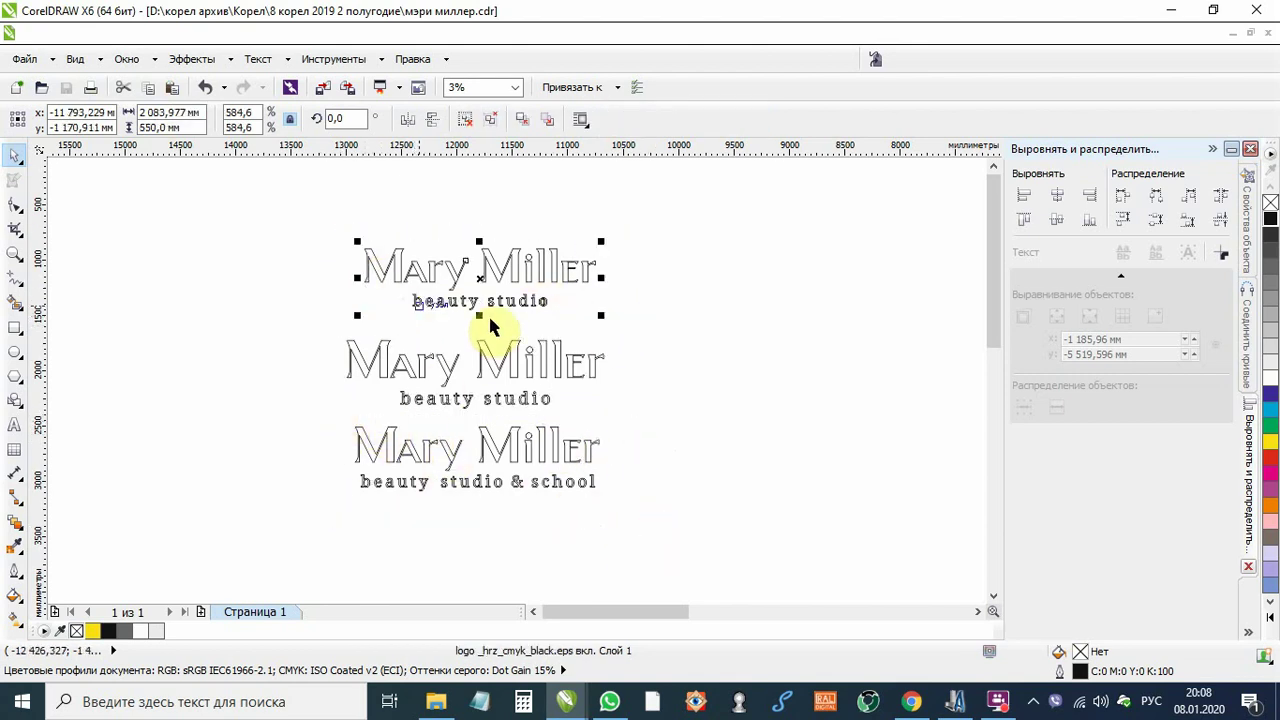
{"action": "left_click", "coordinate": [488, 322]}
{"action": "left_click_drag", "start_coordinate": [634, 522], "coordinate": [280, 252]}
{"action": "left_click", "coordinate": [263, 331]}
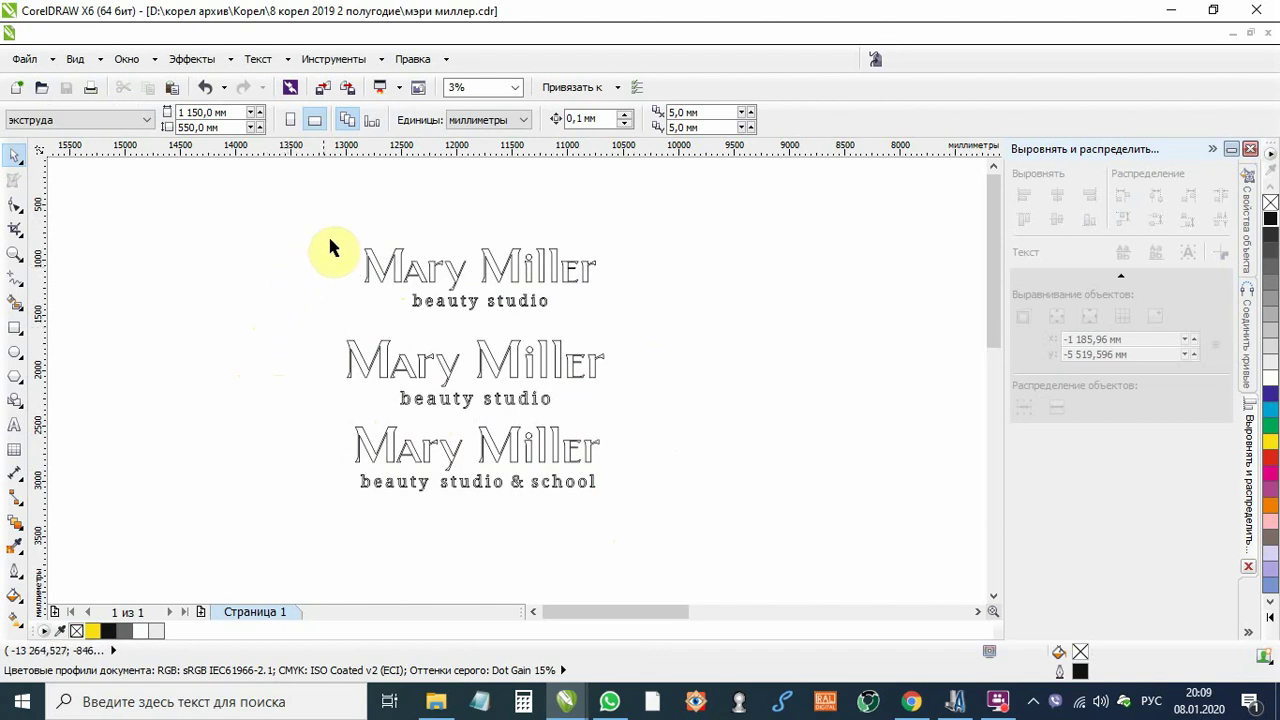
{"action": "left_click_drag", "start_coordinate": [303, 229], "coordinate": [696, 522]}
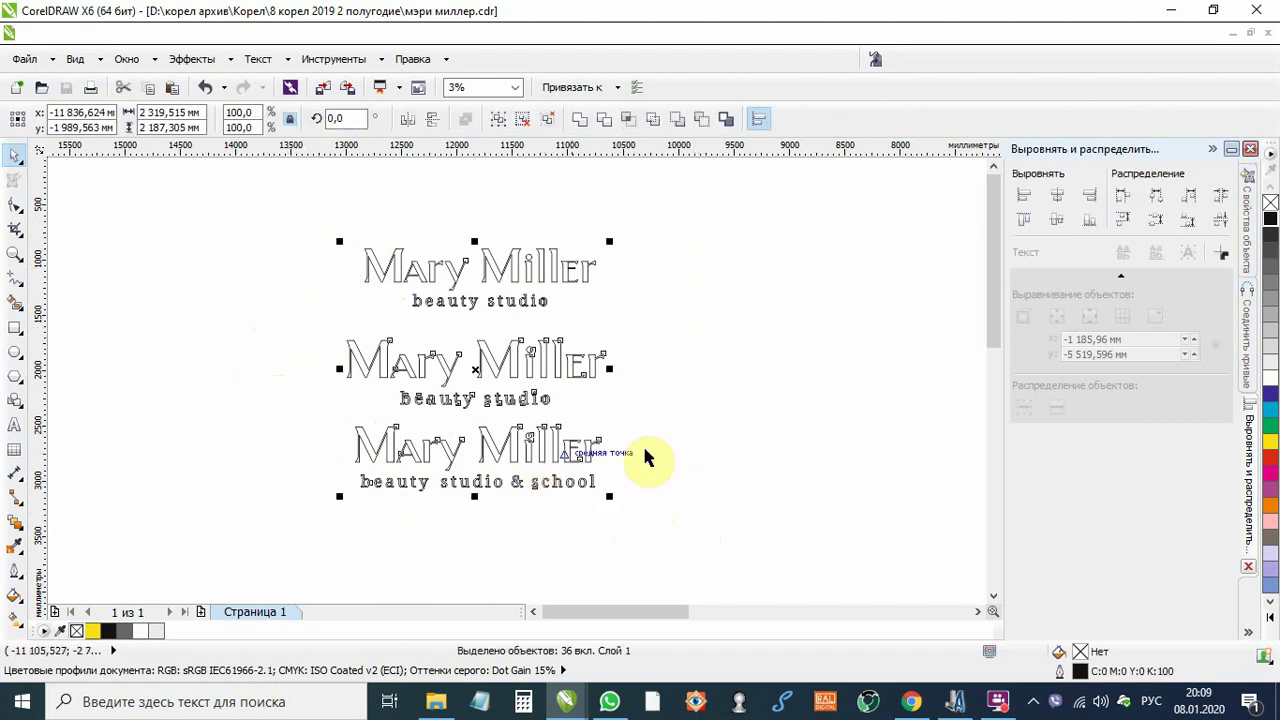
{"action": "left_click", "coordinate": [28, 60]}
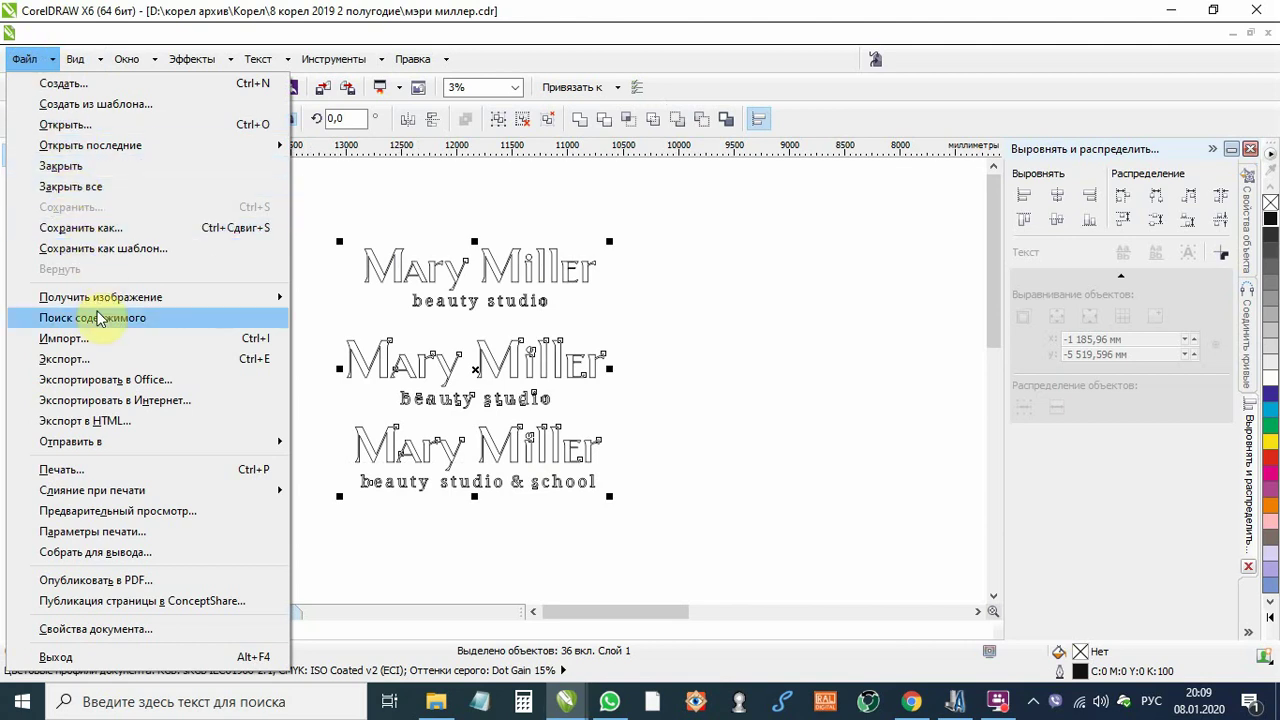
{"action": "left_click", "coordinate": [94, 362]}
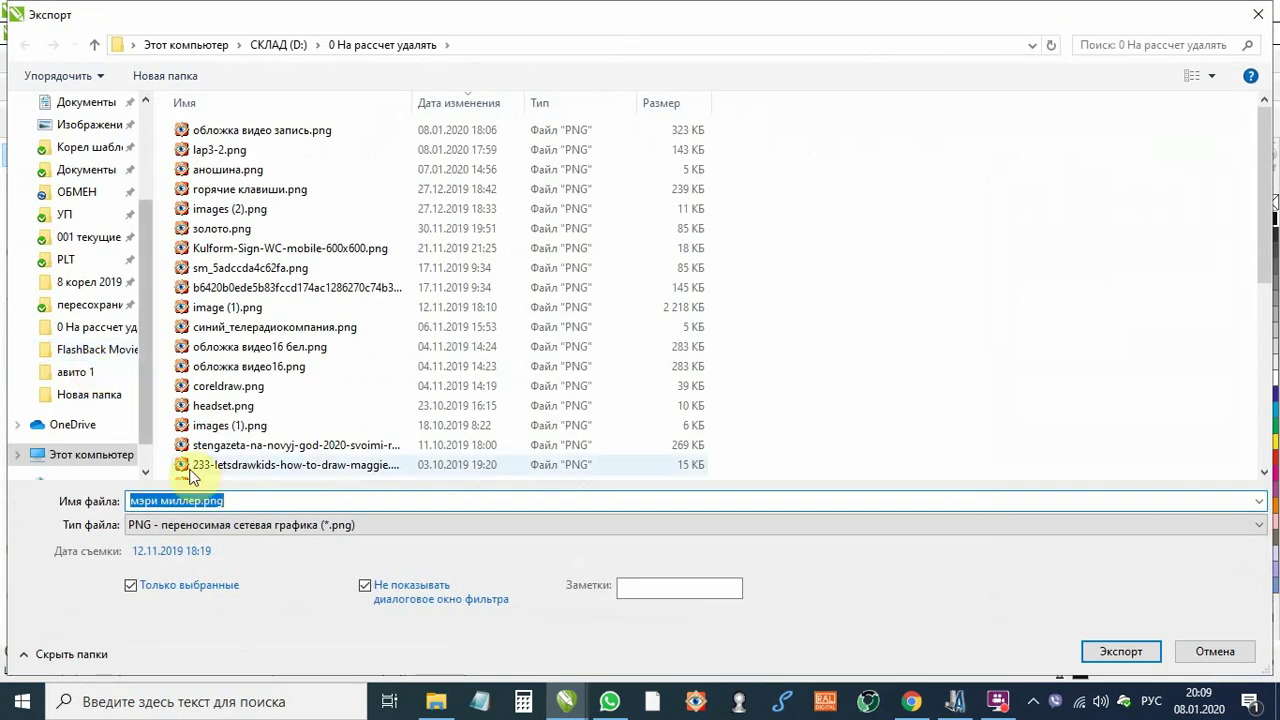
{"action": "left_click", "coordinate": [200, 527]}
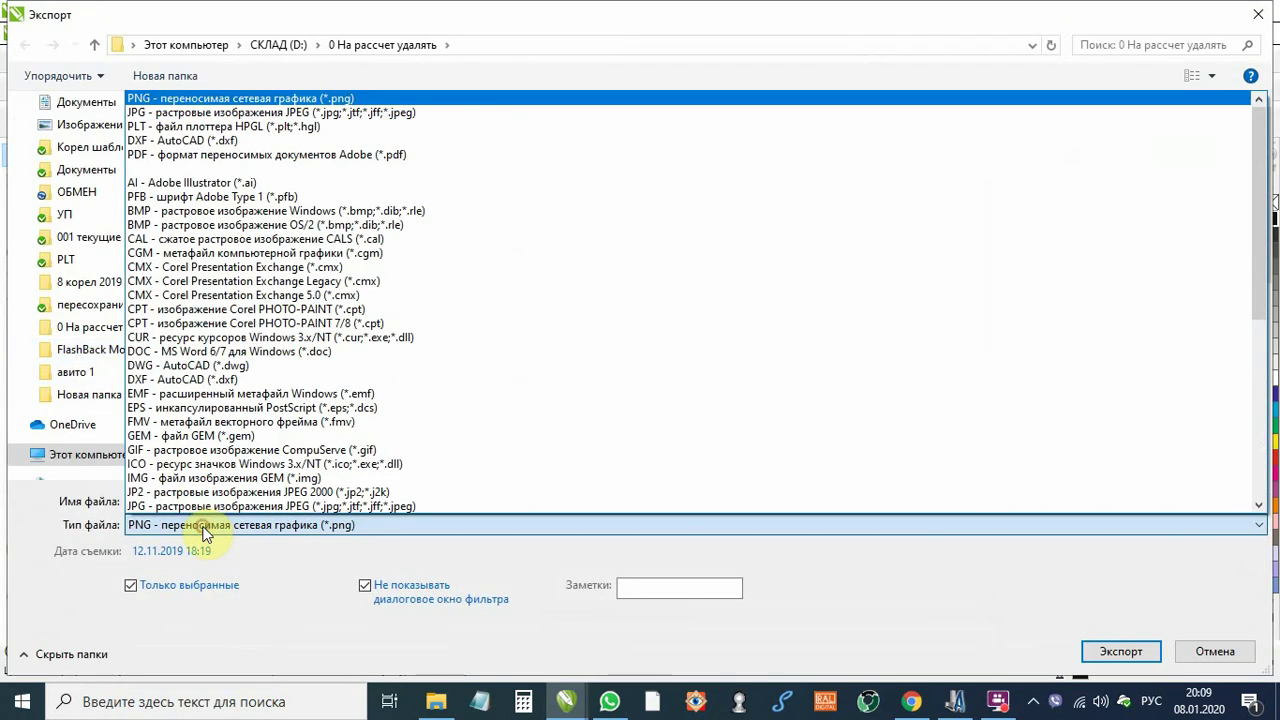
{"action": "left_click", "coordinate": [154, 140]}
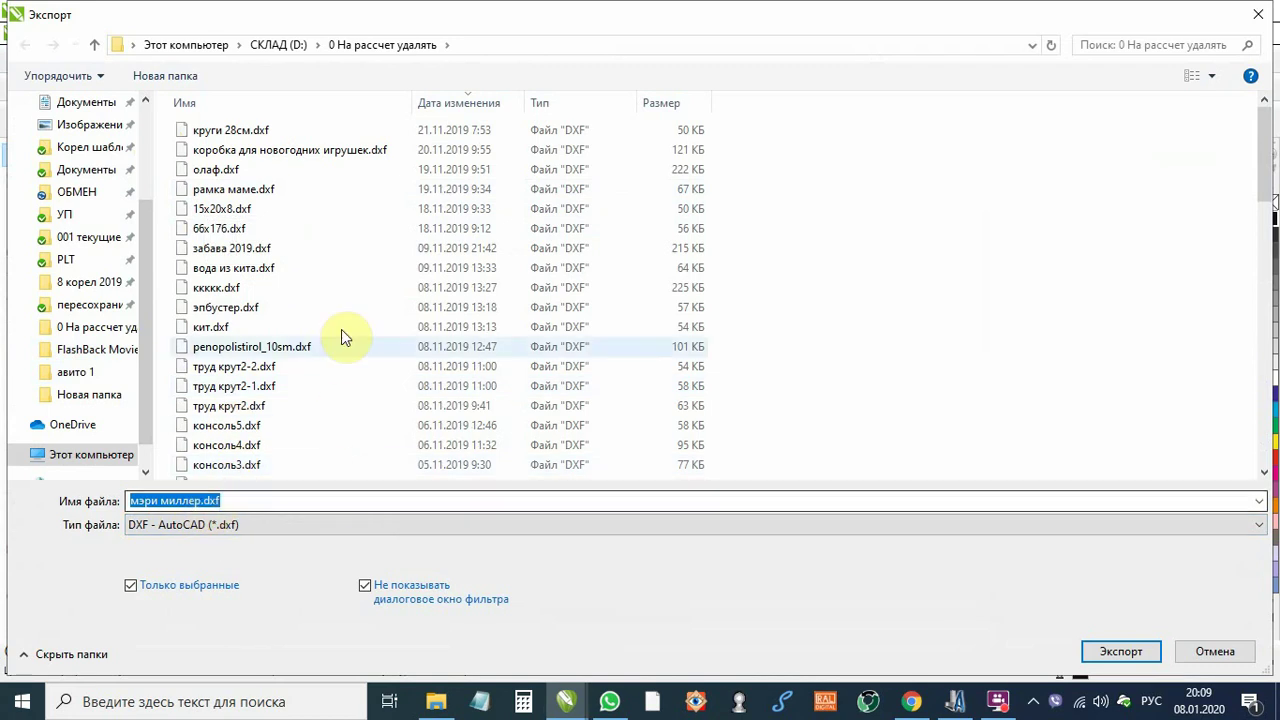
{"action": "left_click", "coordinate": [1127, 652]}
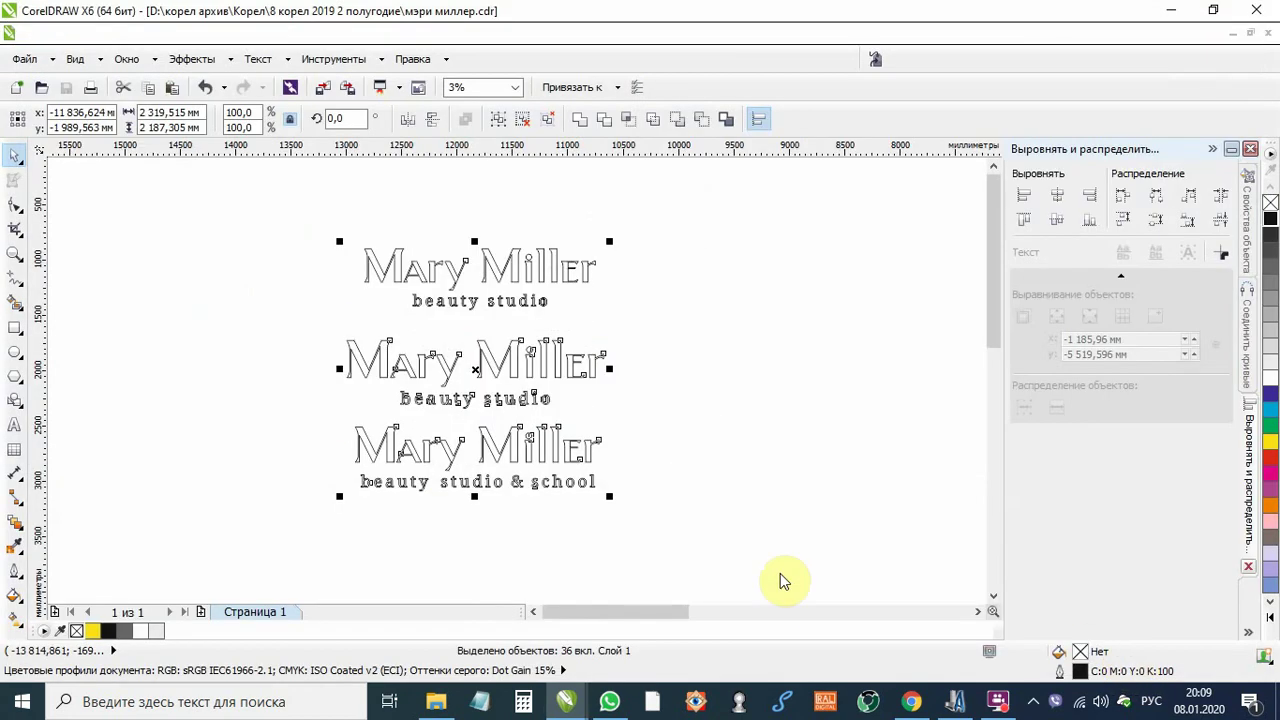
Step: Switch to ArtCAM Pro and create a new model 600 mm high and 900 mm wide
{"action": "left_click", "coordinate": [957, 703]}
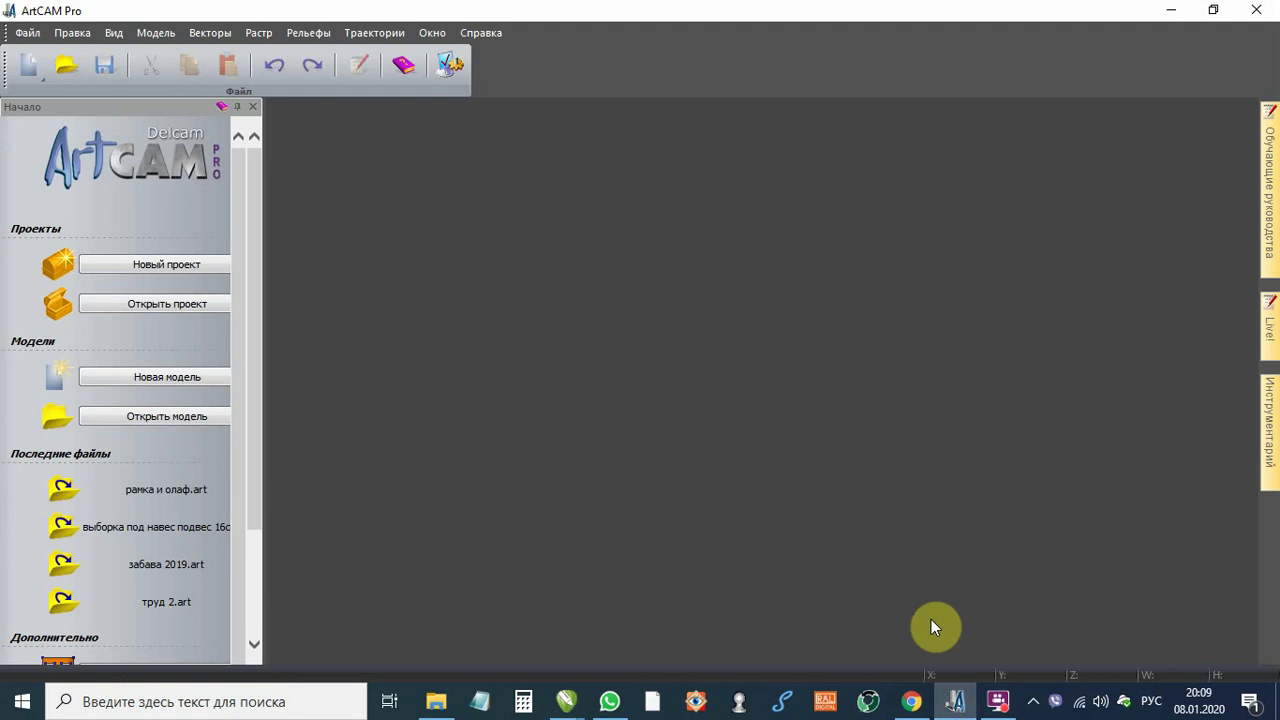
{"action": "left_click", "coordinate": [159, 376]}
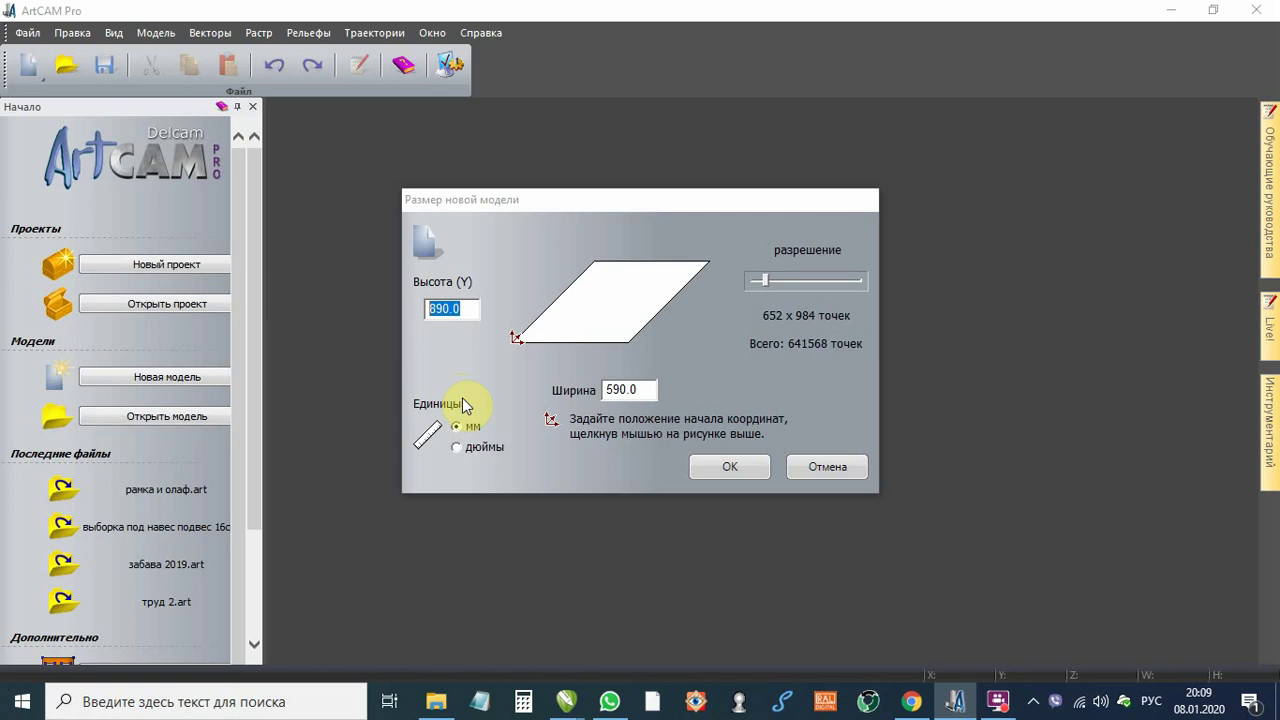
{"action": "type", "text": "900"}
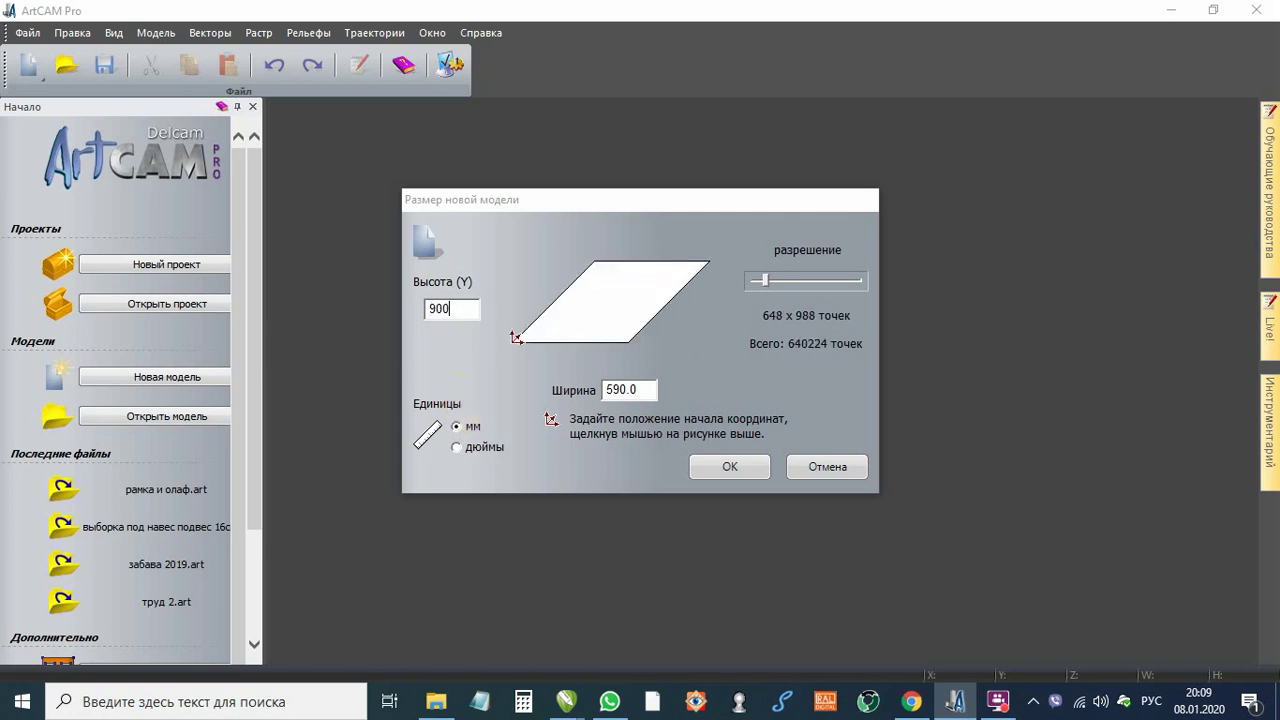
{"action": "key", "text": "Tab"}
{"action": "type", "text": "600"}
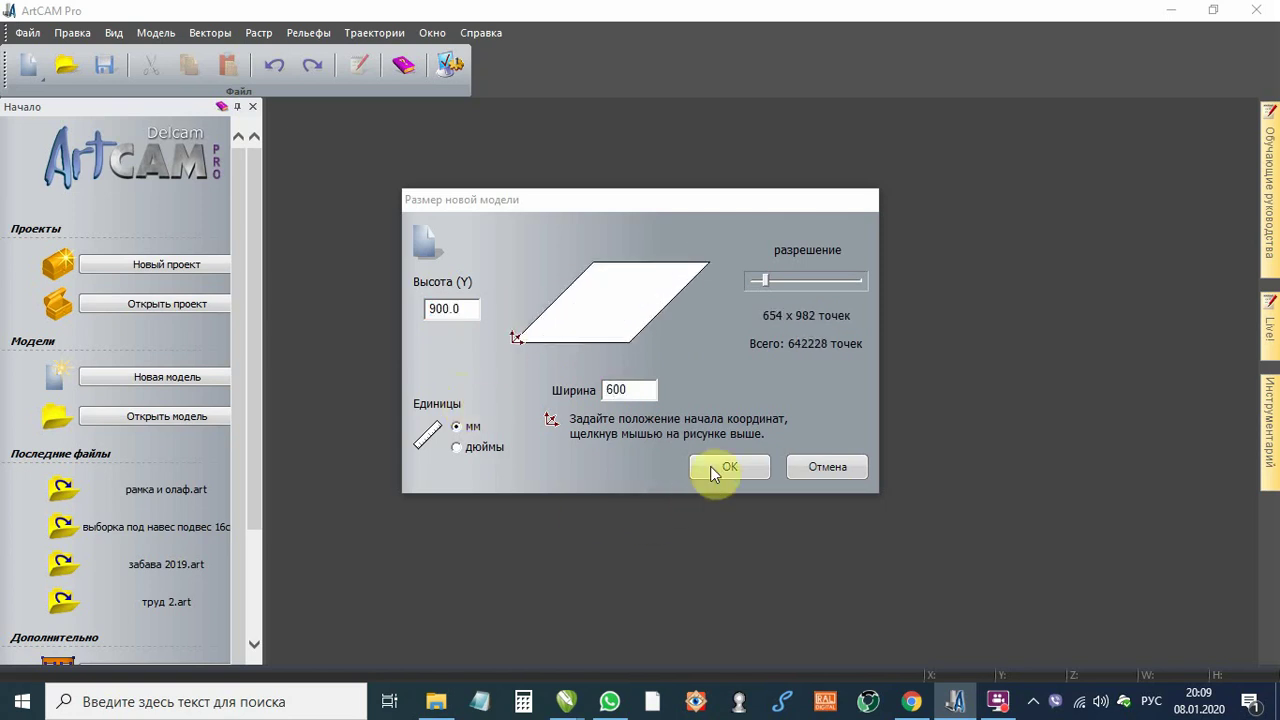
{"action": "double_click", "coordinate": [448, 309]}
{"action": "type", "text": "600"}
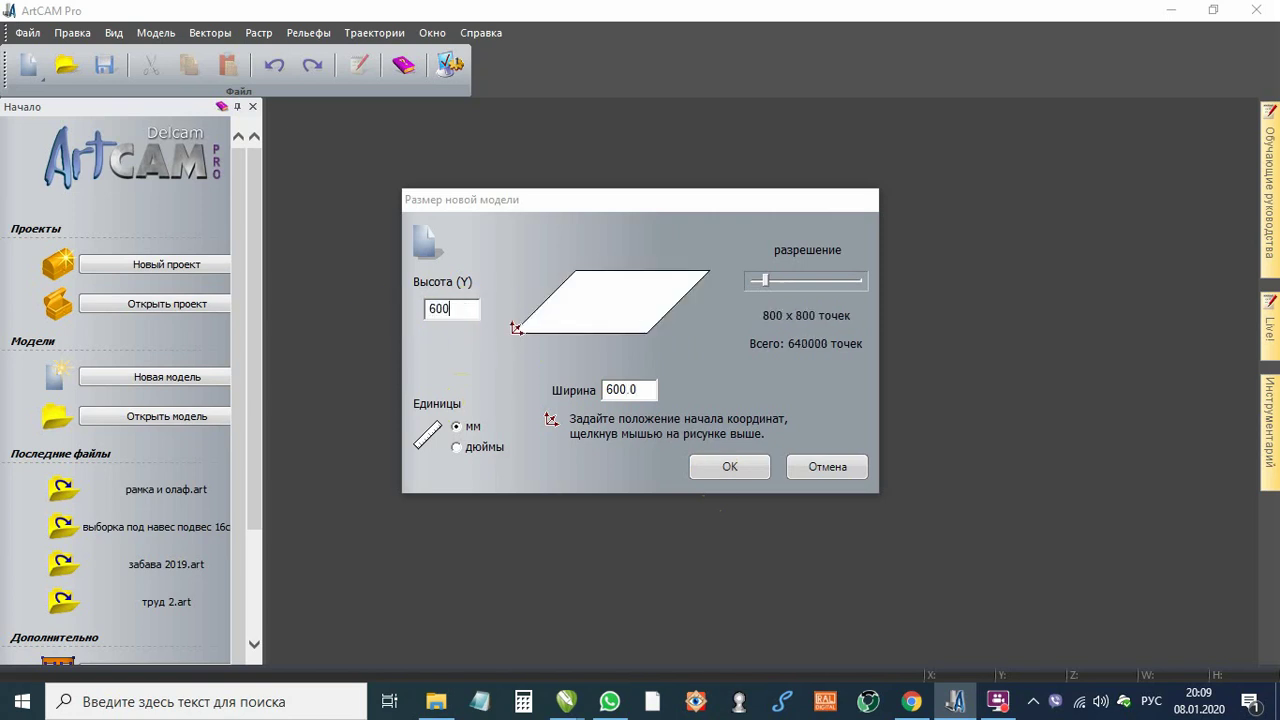
{"action": "key", "text": "Tab"}
{"action": "type", "text": "900"}
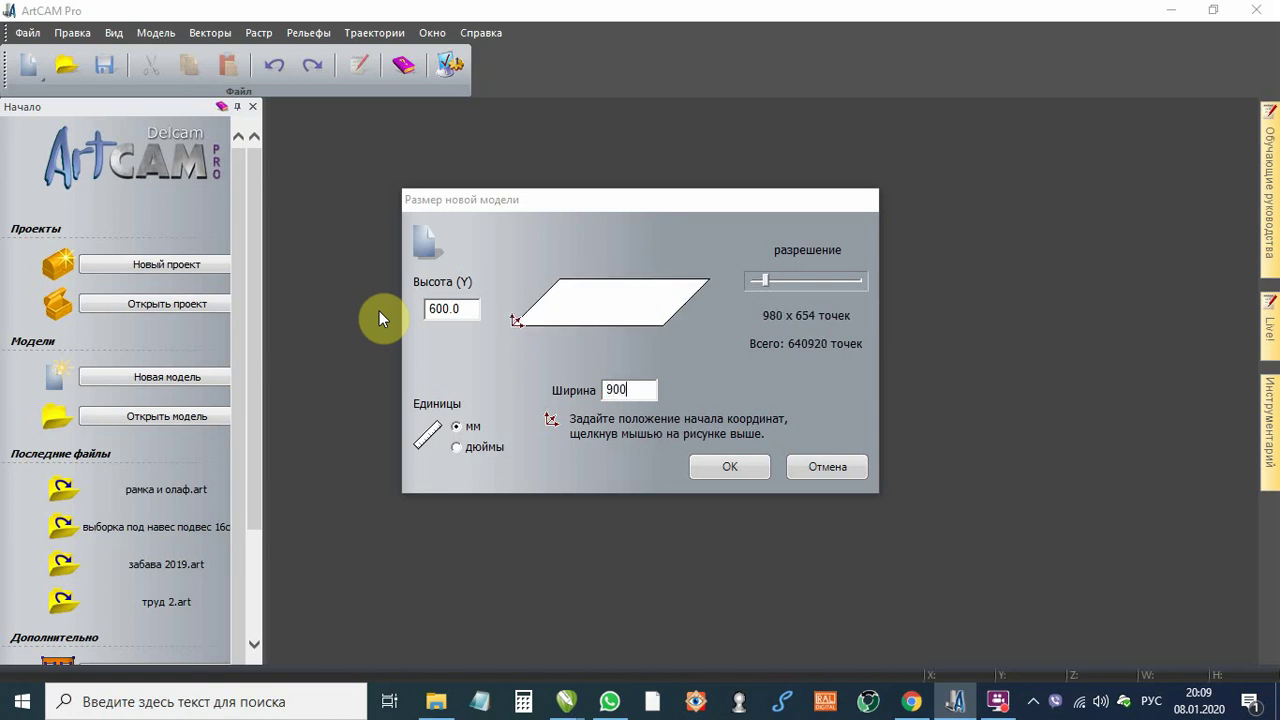
{"action": "left_click", "coordinate": [733, 465]}
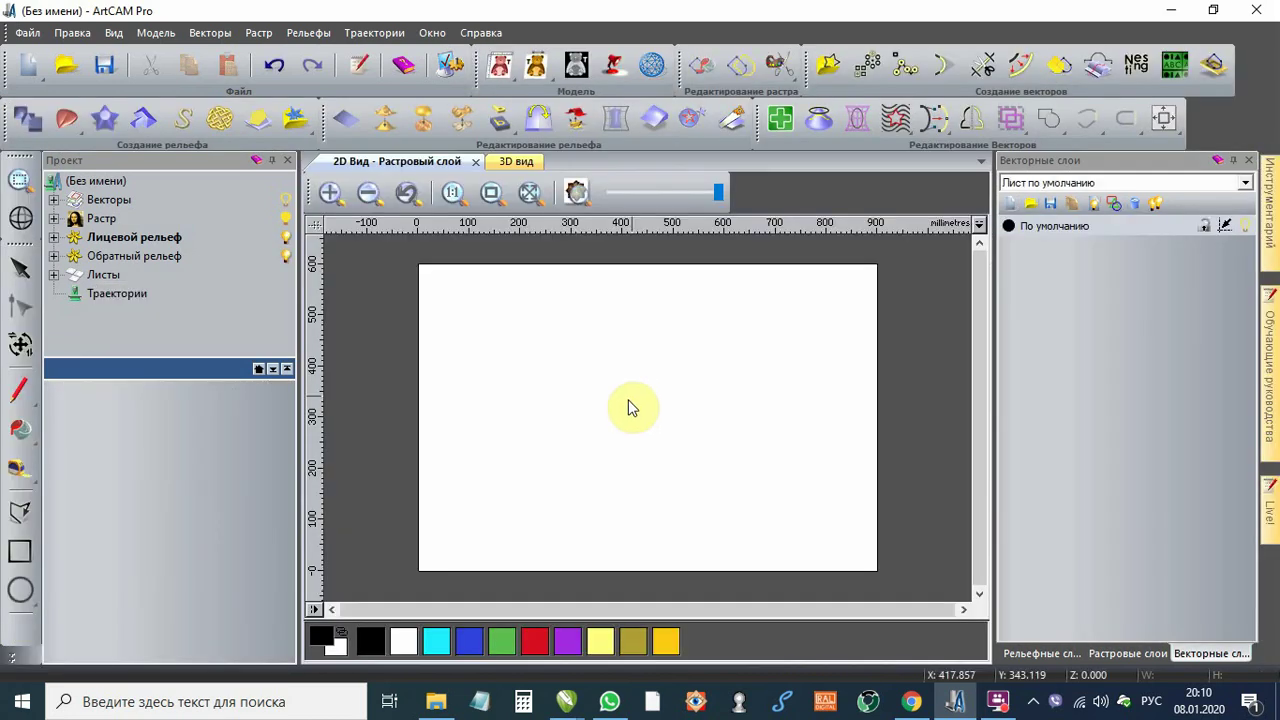
Step: Import the vectors from мэри миллер.dxf in millimetres, centred in the model, with automatic vector joining
{"action": "left_click", "coordinate": [630, 405]}
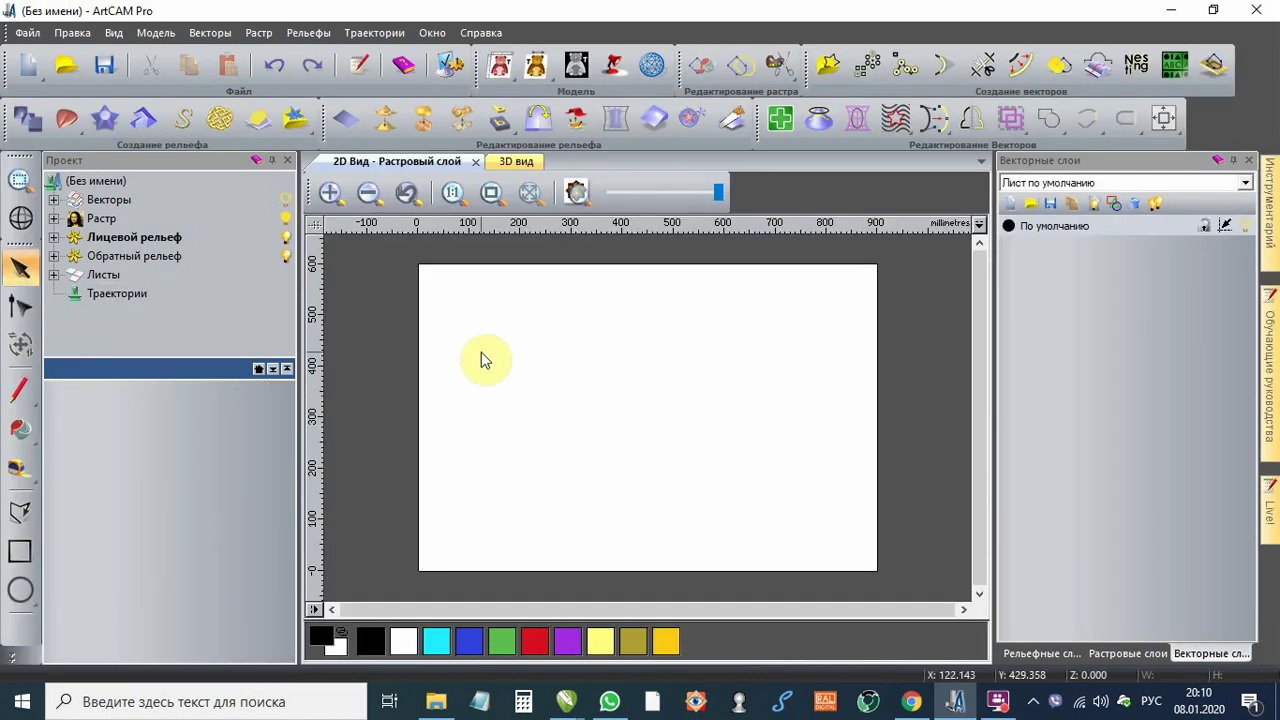
{"action": "left_click", "coordinate": [215, 34]}
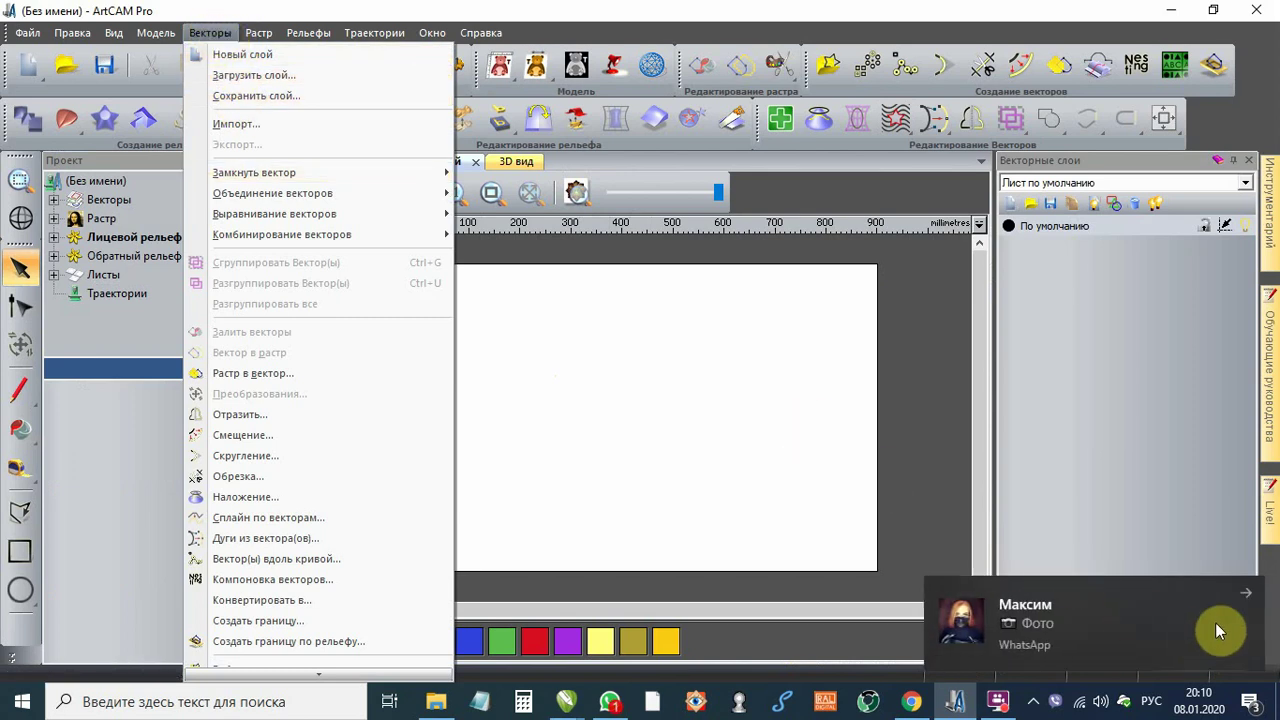
{"action": "left_click", "coordinate": [1242, 596]}
{"action": "left_click", "coordinate": [210, 33]}
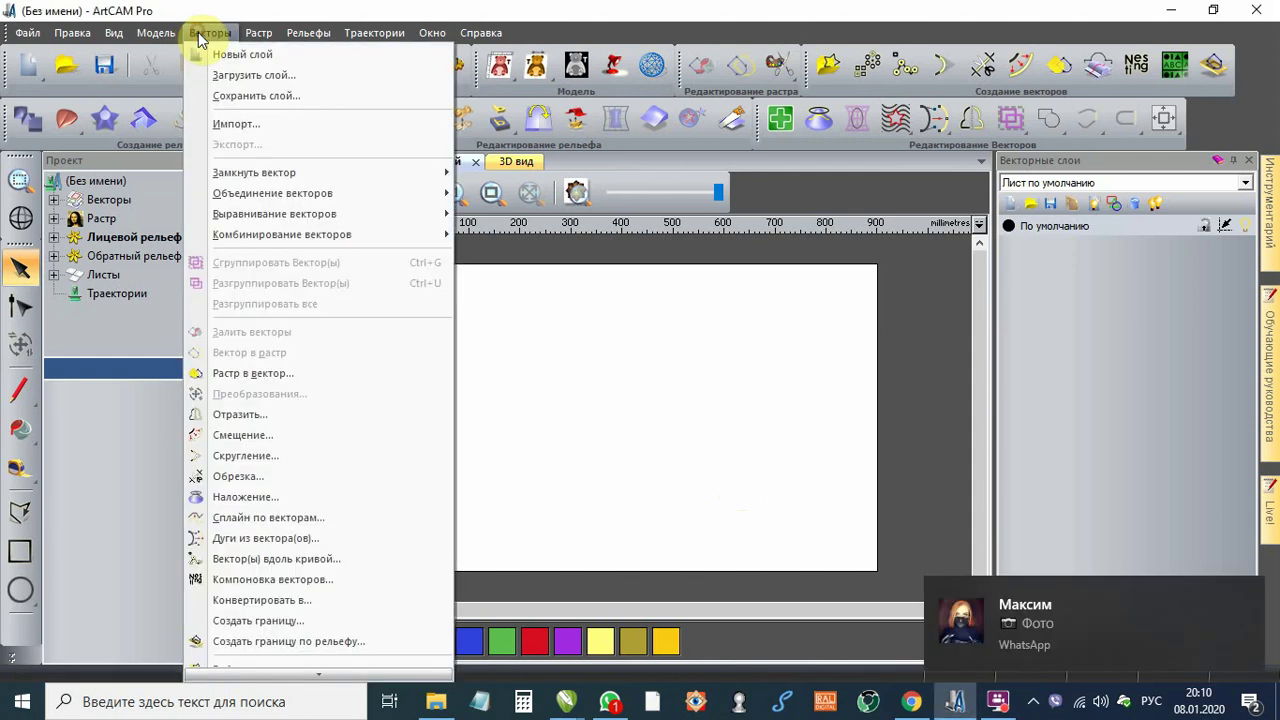
{"action": "left_click", "coordinate": [227, 125]}
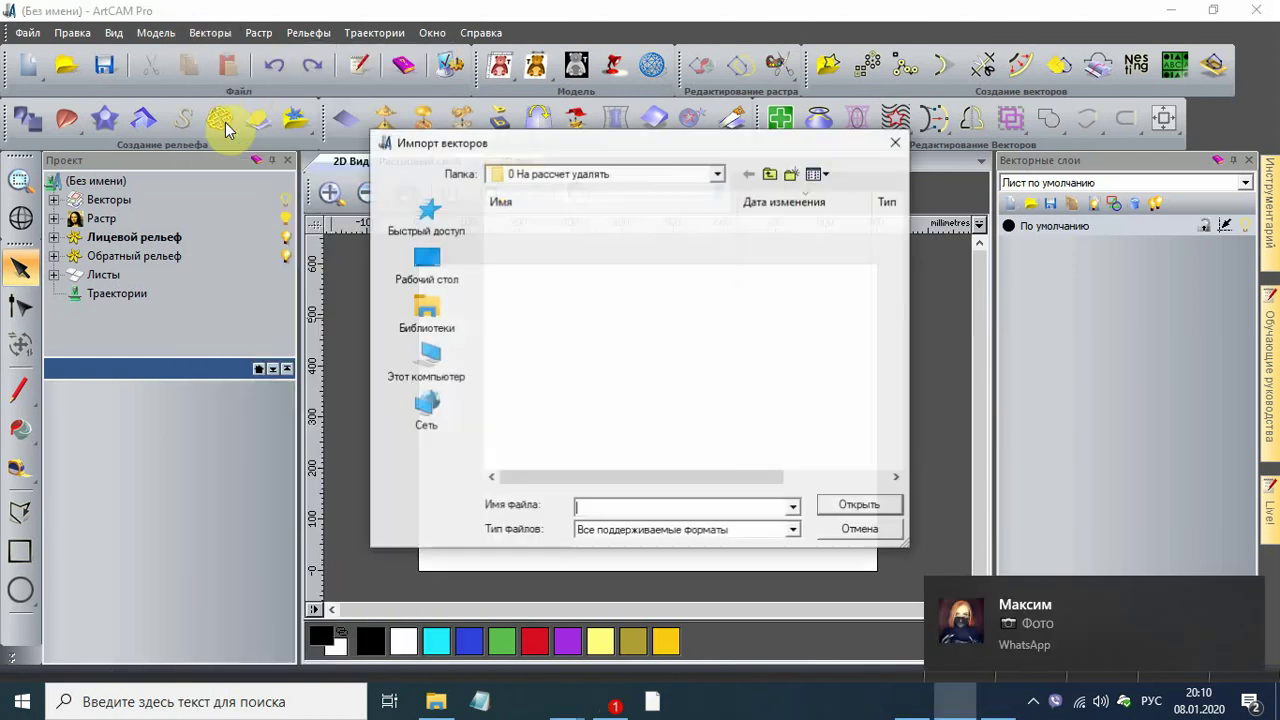
{"action": "scroll", "coordinate": [586, 295], "scroll_direction": "up", "scroll_amount": 3}
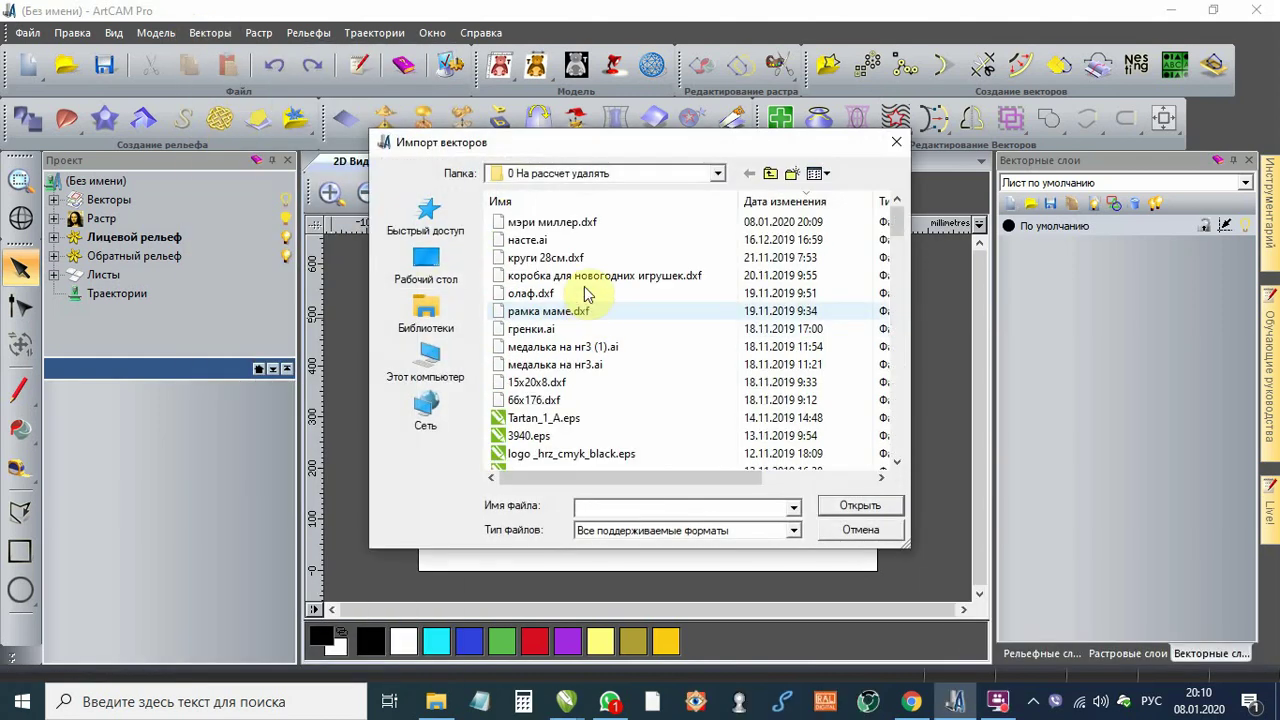
{"action": "left_click", "coordinate": [578, 226]}
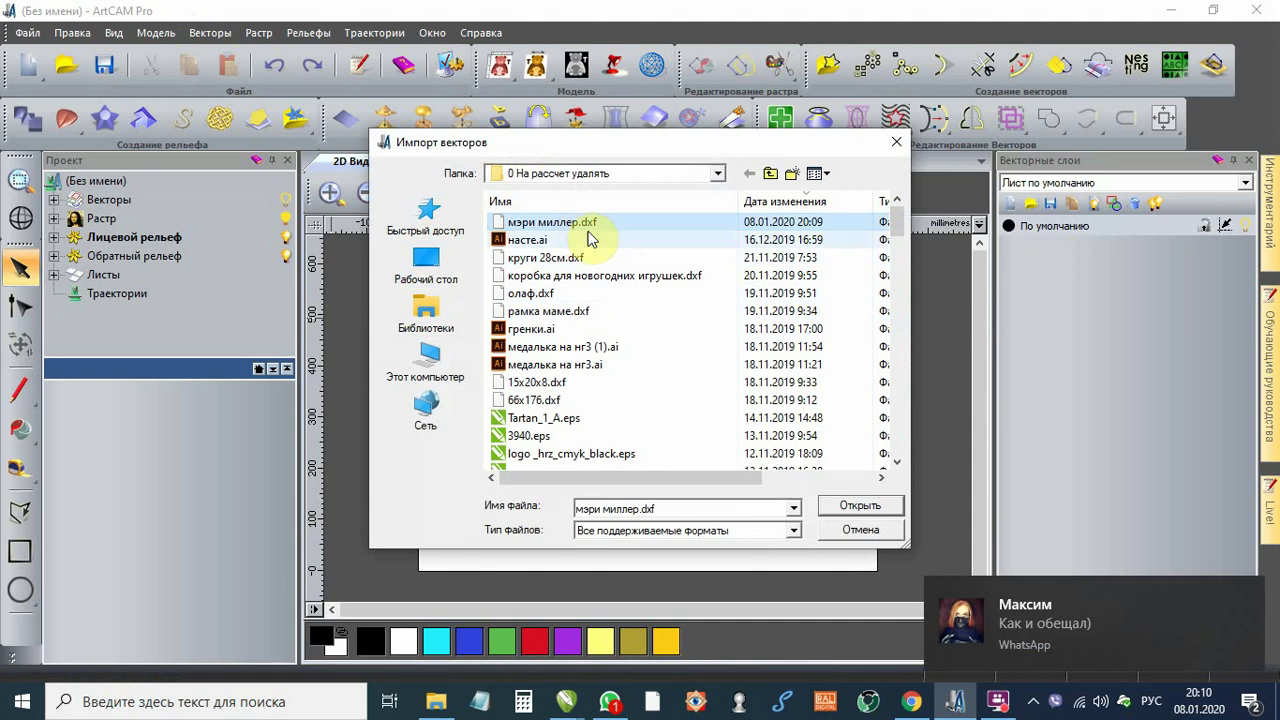
{"action": "left_click", "coordinate": [852, 510]}
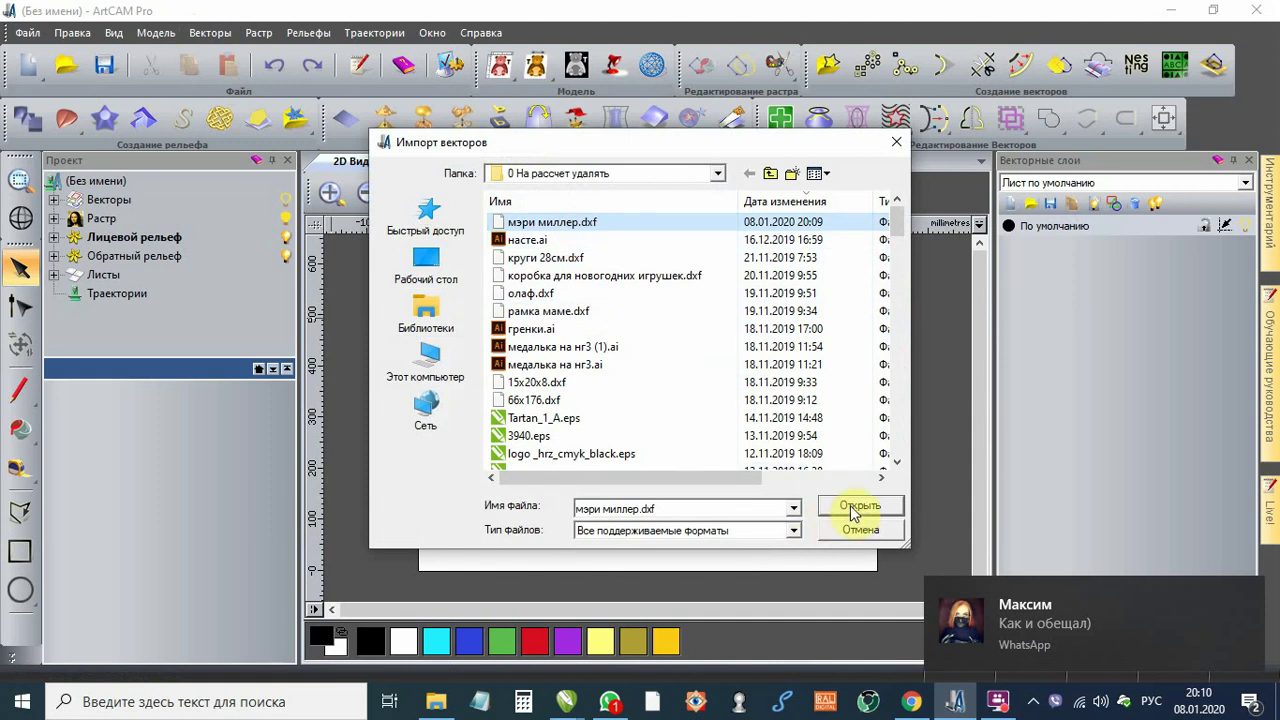
{"action": "left_click", "coordinate": [1248, 597]}
{"action": "left_click", "coordinate": [588, 462]}
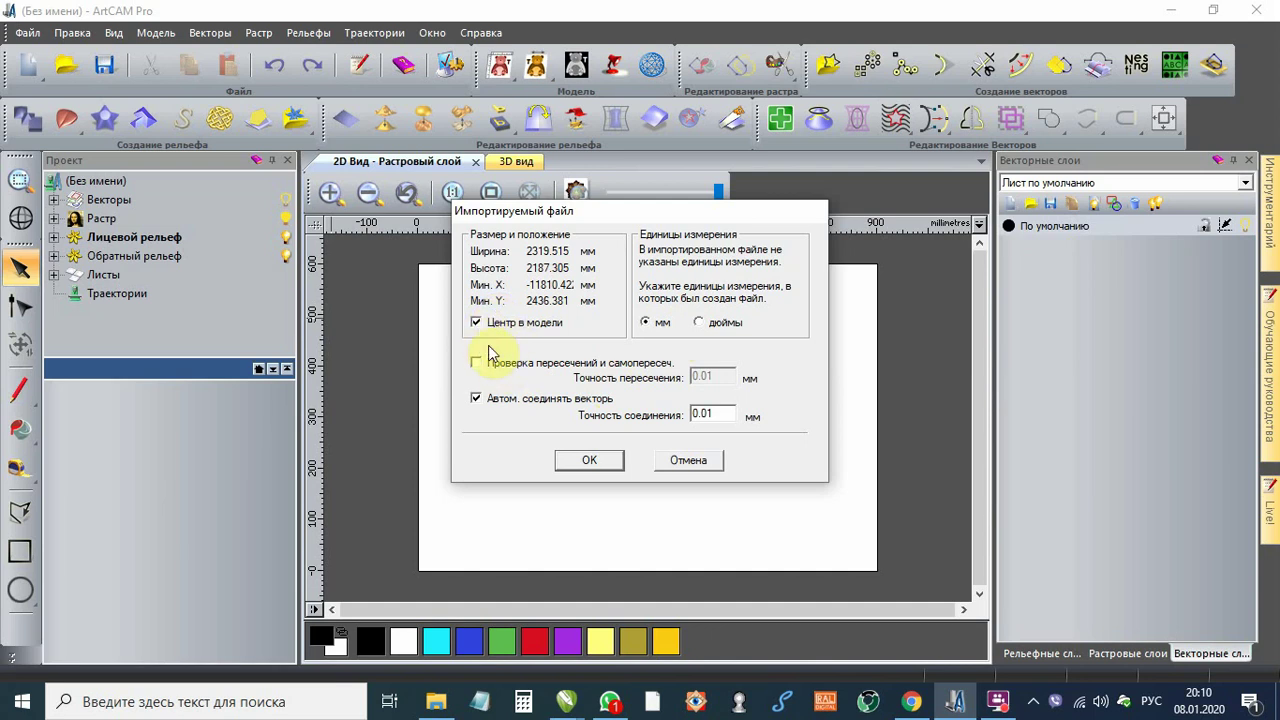
{"action": "left_click", "coordinate": [591, 461]}
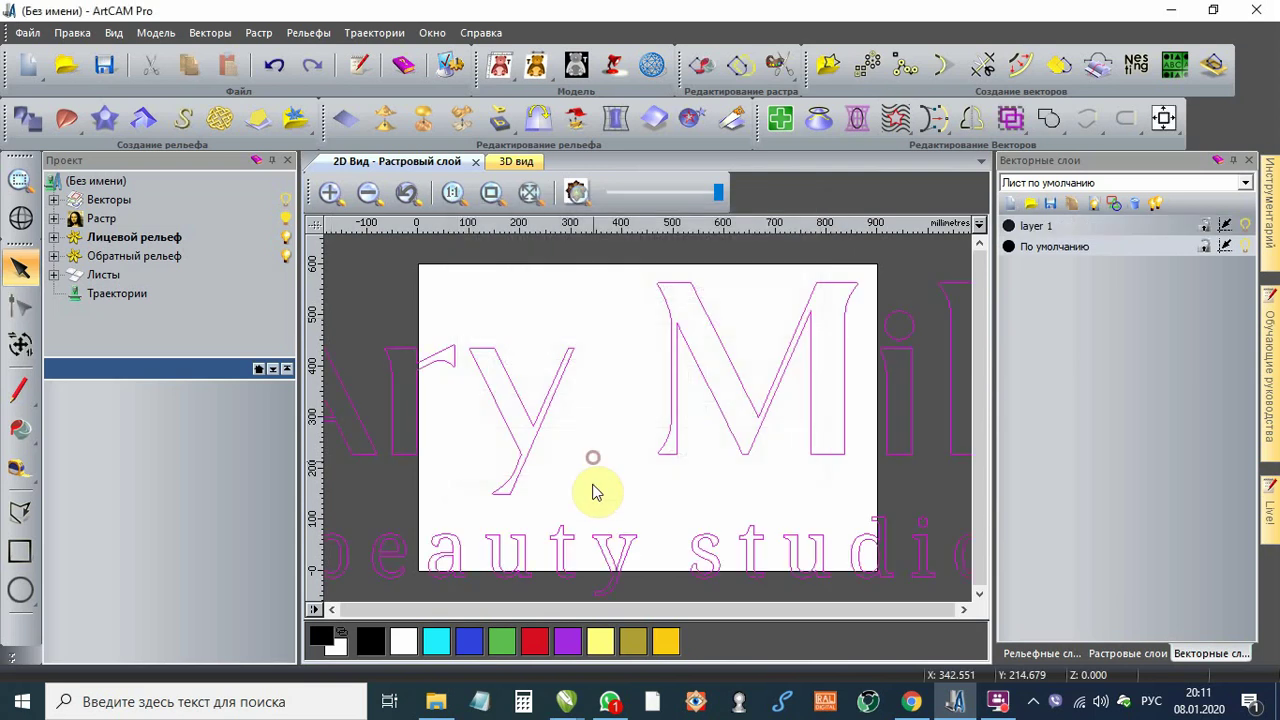
Step: Move the imported logo vectors off the white model area to the empty space beside its left edge
{"action": "scroll", "coordinate": [608, 374], "scroll_direction": "down", "scroll_amount": 5}
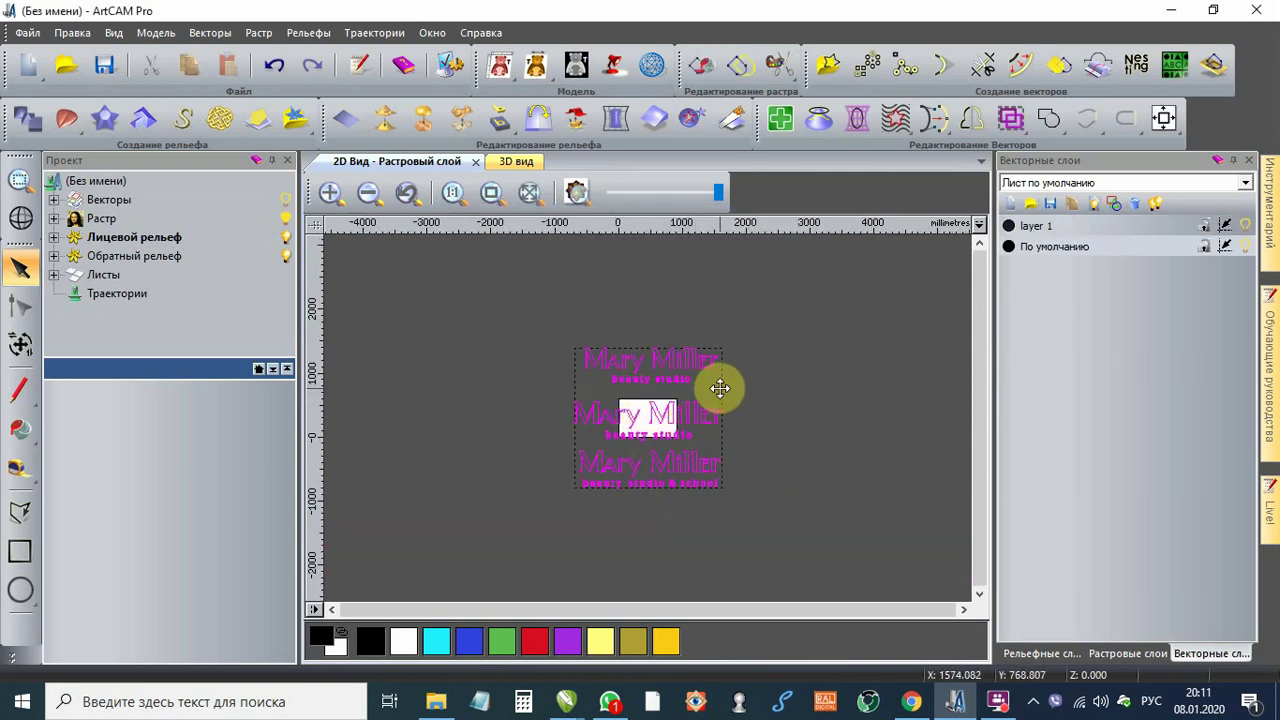
{"action": "left_click_drag", "start_coordinate": [720, 386], "coordinate": [608, 378]}
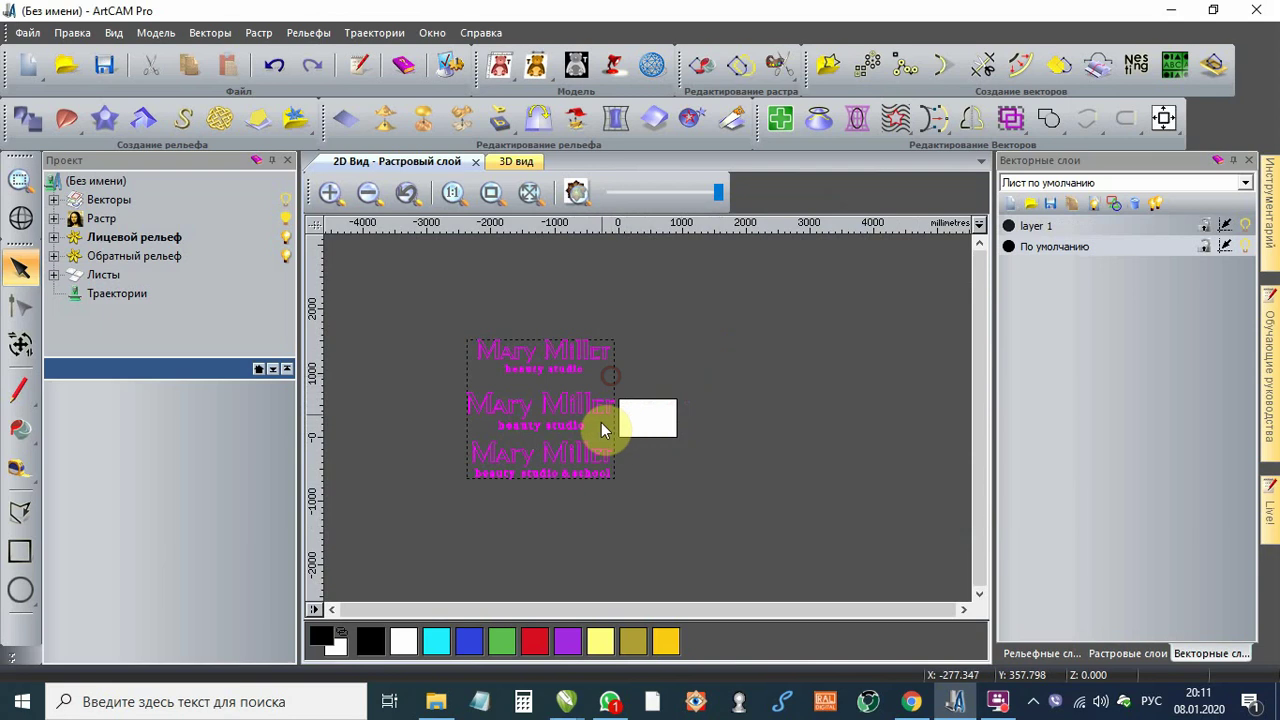
{"action": "left_click", "coordinate": [651, 389]}
Step: Delete the inner triangle vector of the letter A in the uppermost Mary Miller logo
{"action": "scroll", "coordinate": [504, 366], "scroll_direction": "up", "scroll_amount": 2}
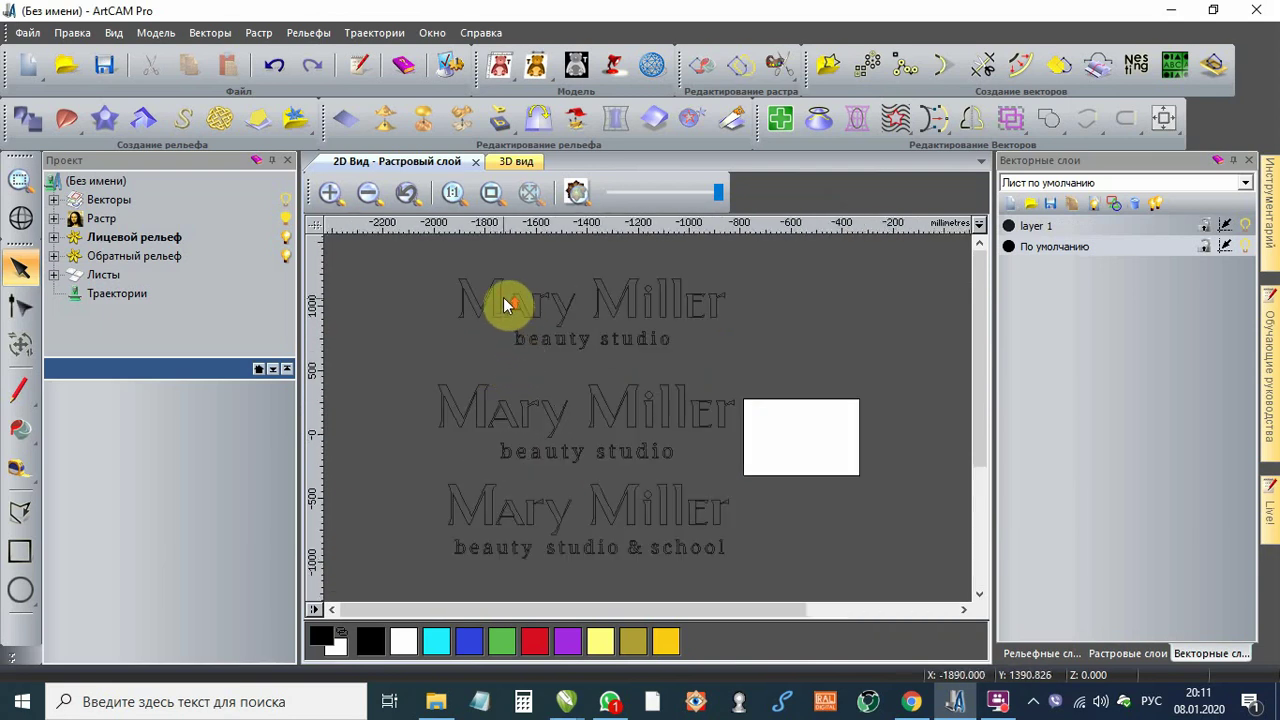
{"action": "scroll", "coordinate": [515, 370], "scroll_direction": "up", "scroll_amount": 3}
{"action": "scroll", "coordinate": [523, 374], "scroll_direction": "down", "scroll_amount": 2}
{"action": "scroll", "coordinate": [480, 290], "scroll_direction": "up", "scroll_amount": 1}
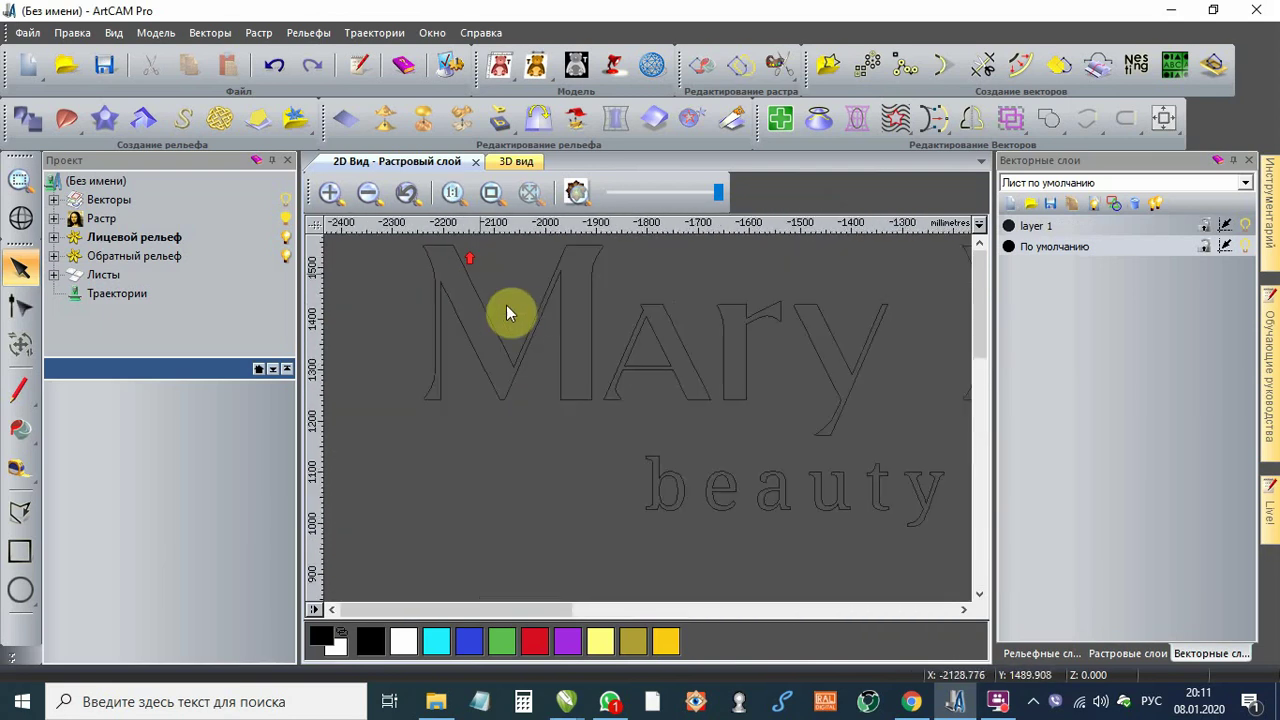
{"action": "left_click", "coordinate": [644, 365]}
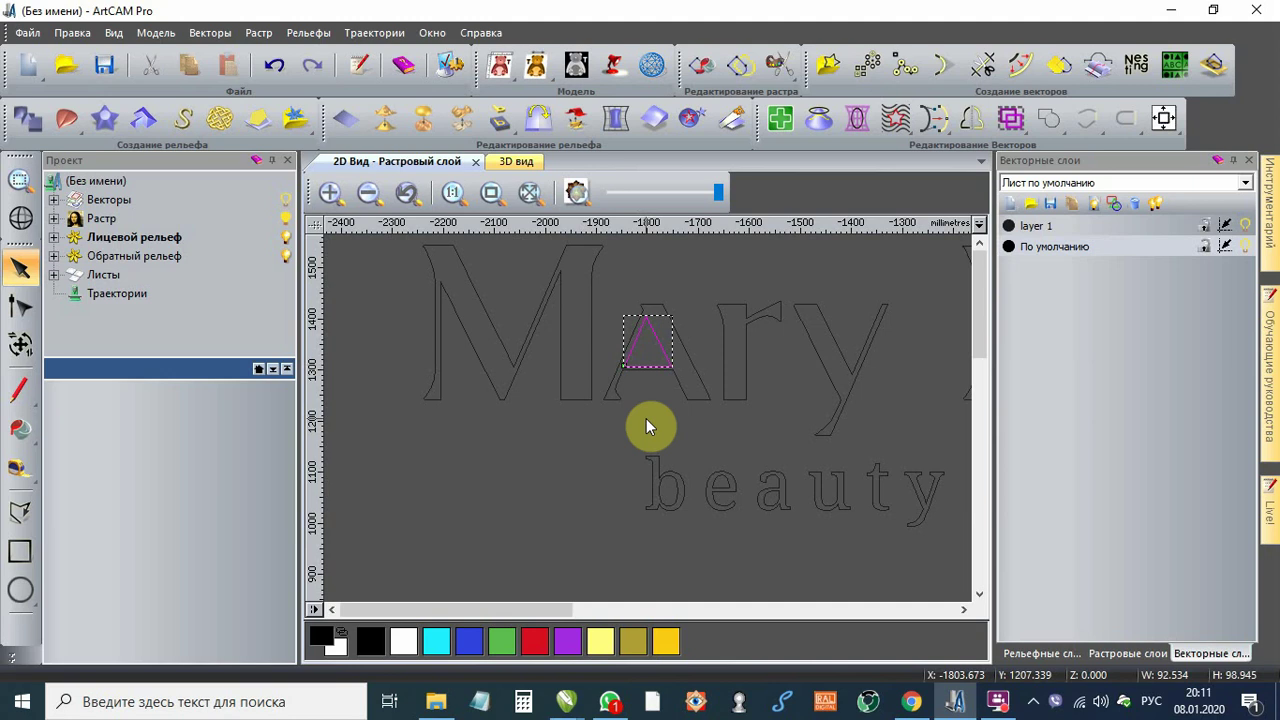
{"action": "key", "text": "Delete"}
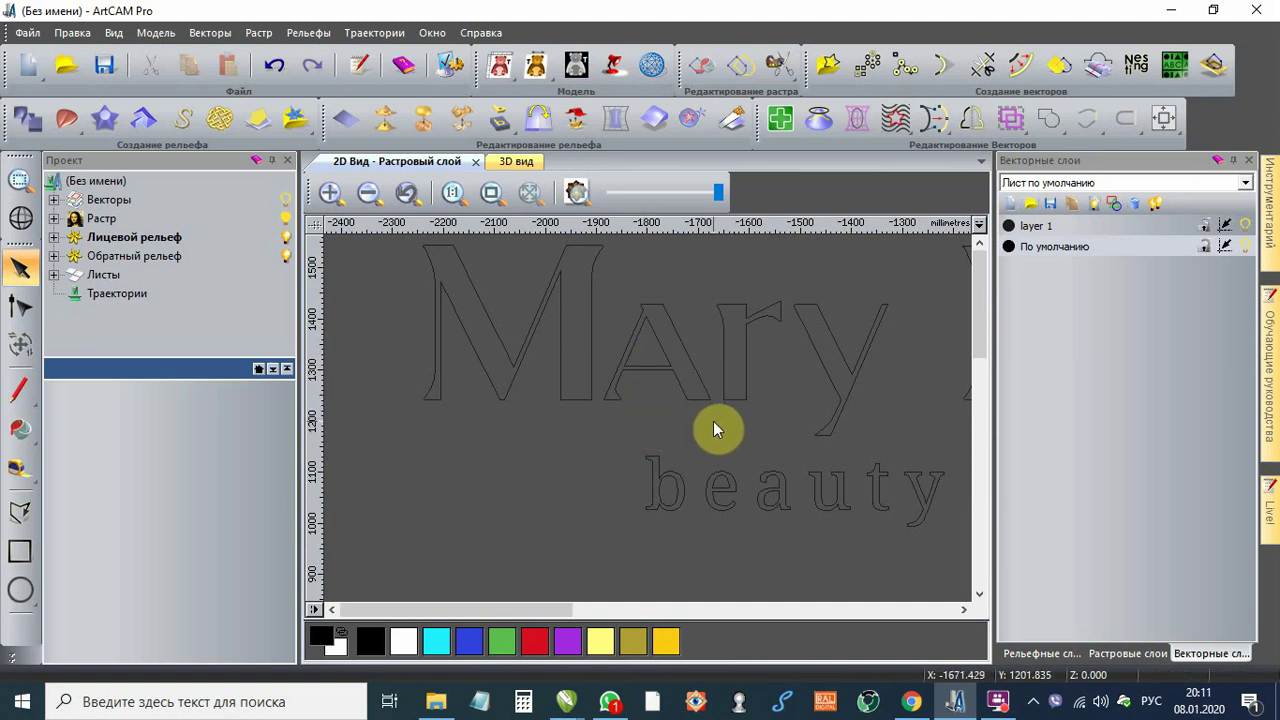
Step: Group the outer and inner vectors of the letter A in the uppermost Mary Miller logo
{"action": "left_click_drag", "start_coordinate": [712, 421], "coordinate": [592, 294]}
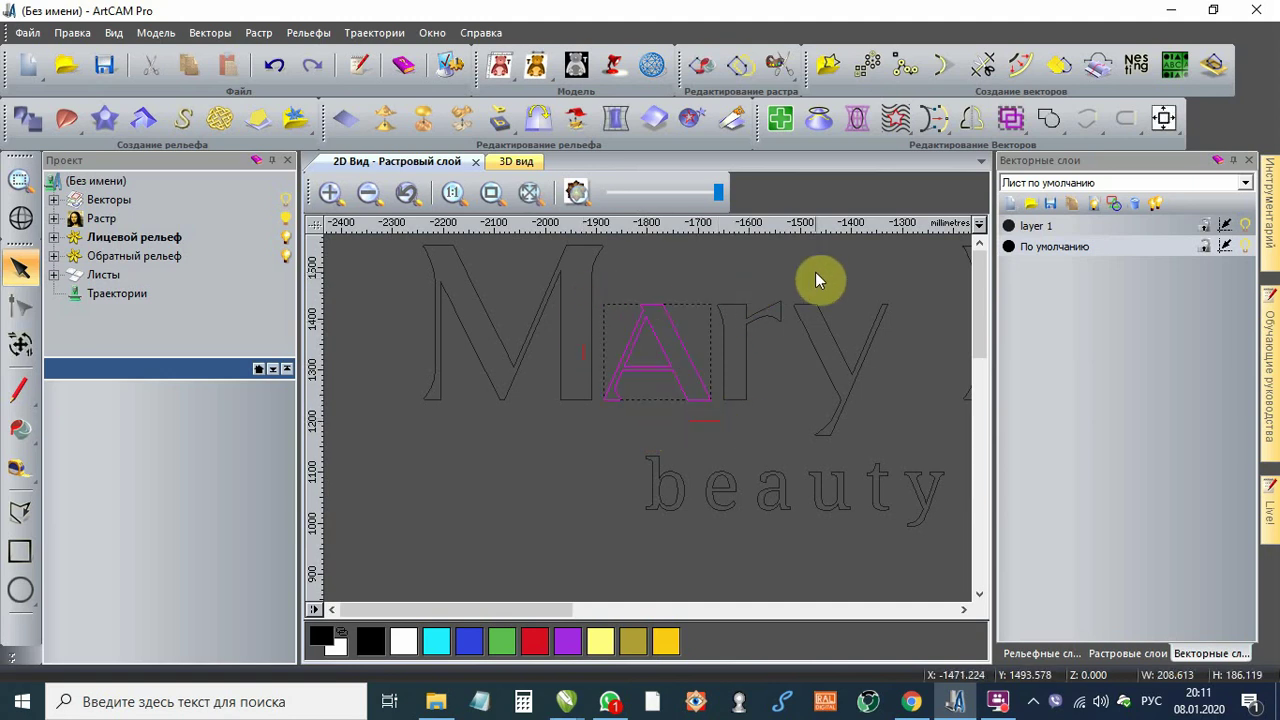
{"action": "left_click", "coordinate": [1011, 120]}
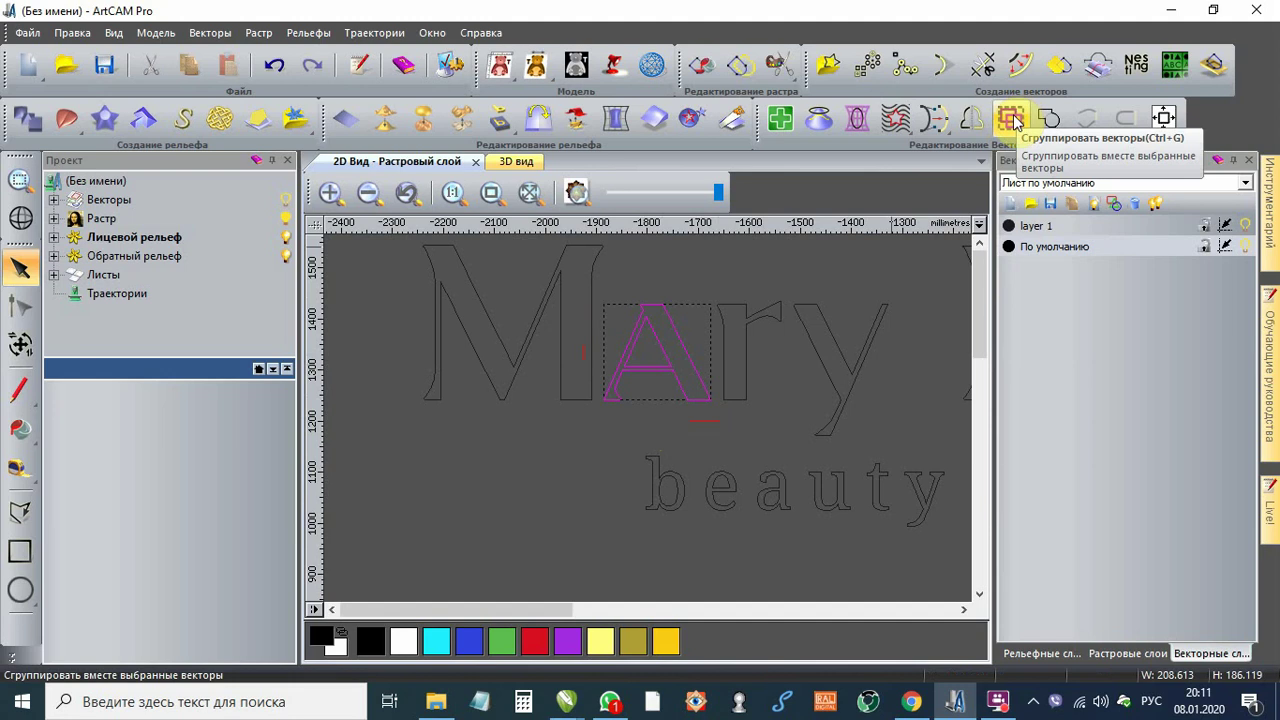
{"action": "left_click", "coordinate": [1011, 120]}
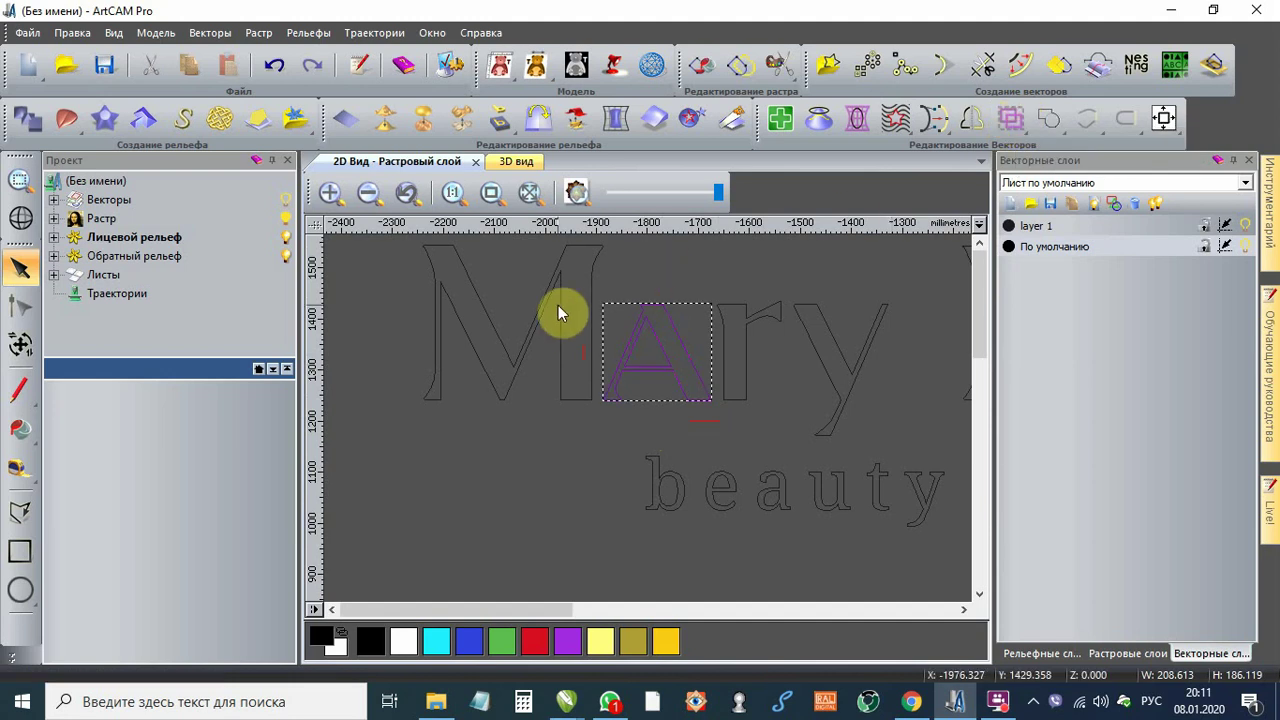
Step: Group the outer and inner contours of each letter b, e, a, d and o in the uppermost logo's "beauty studio" line
{"action": "scroll", "coordinate": [554, 308], "scroll_direction": "down", "scroll_amount": 2}
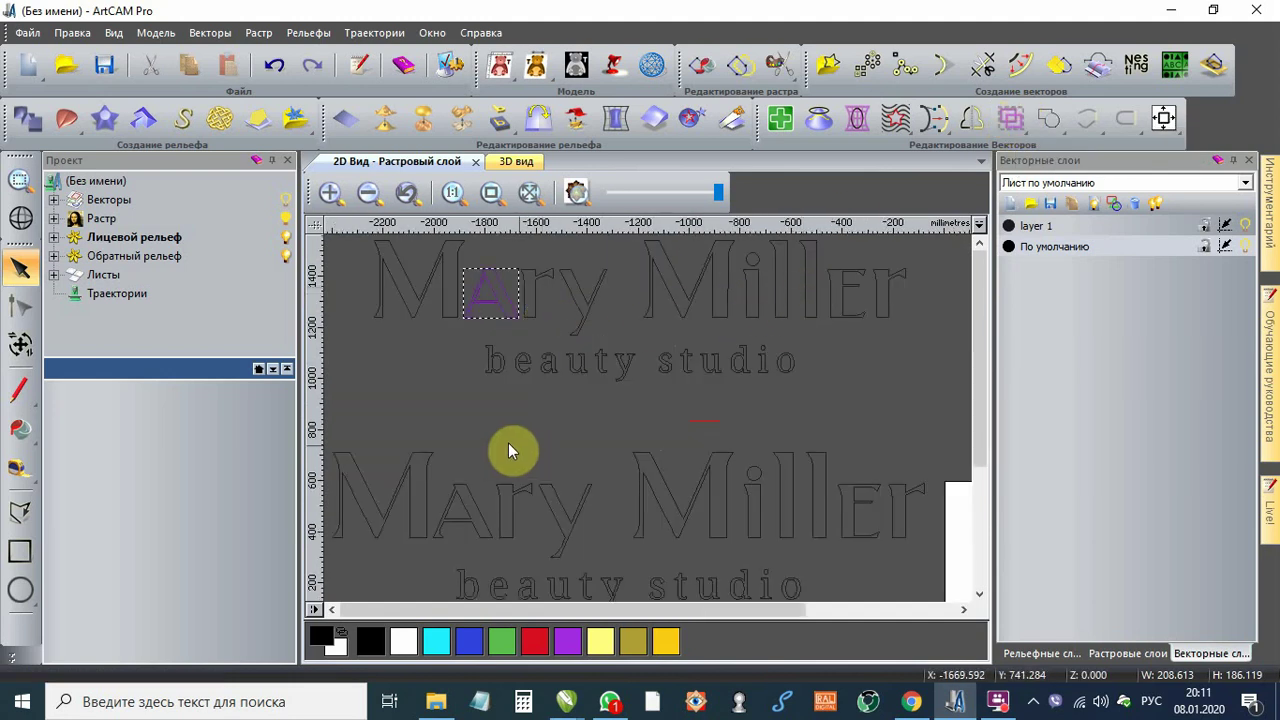
{"action": "left_click_drag", "start_coordinate": [501, 383], "coordinate": [462, 334]}
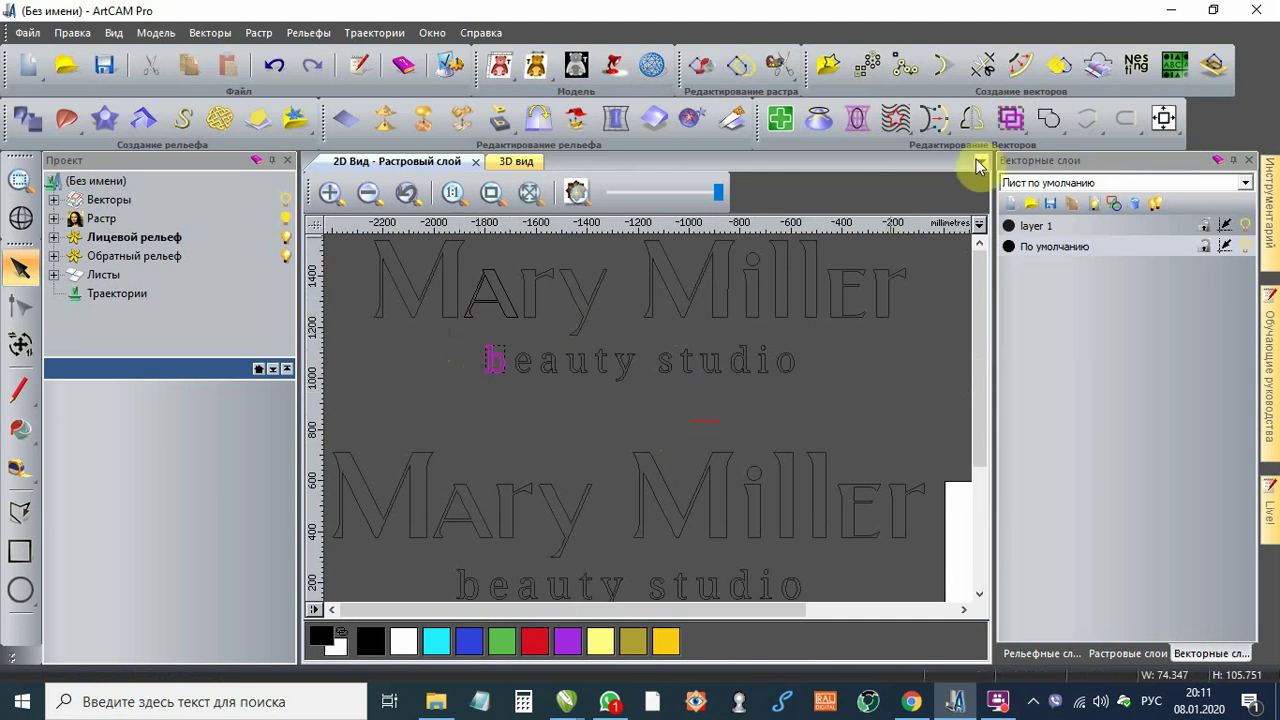
{"action": "left_click", "coordinate": [500, 337]}
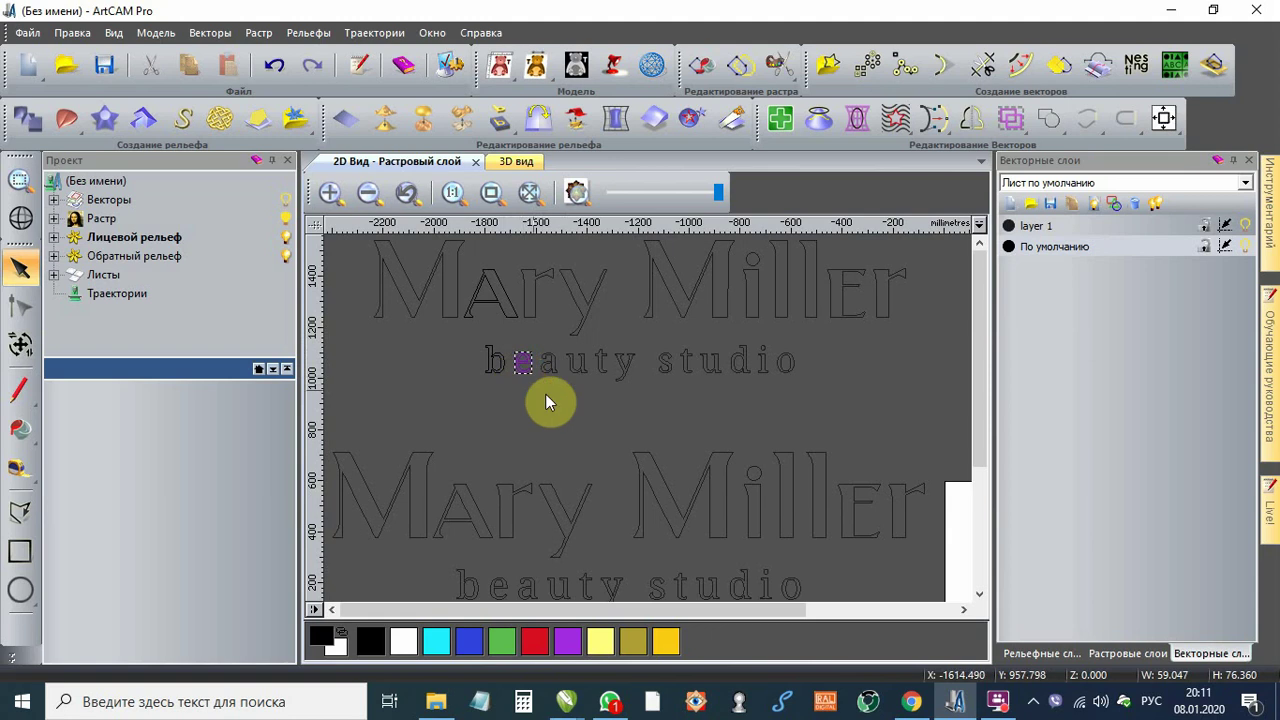
{"action": "left_click_drag", "start_coordinate": [528, 334], "coordinate": [570, 374]}
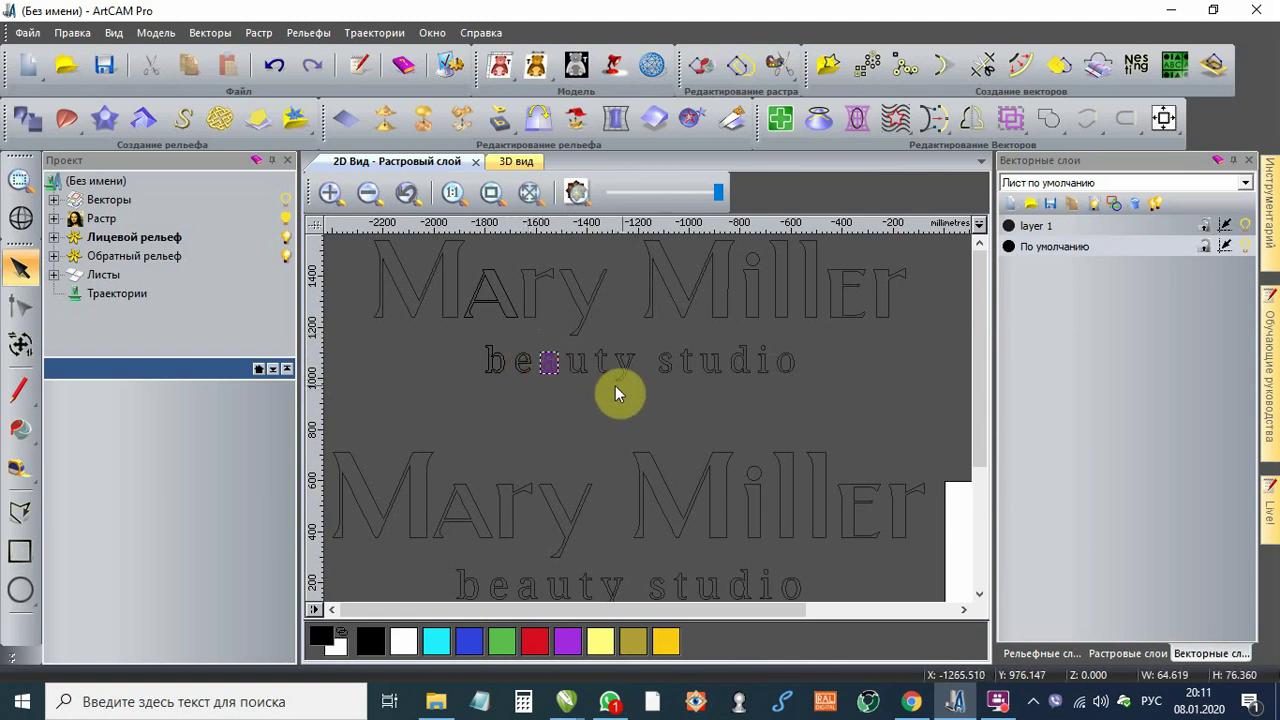
{"action": "left_click_drag", "start_coordinate": [797, 383], "coordinate": [721, 332]}
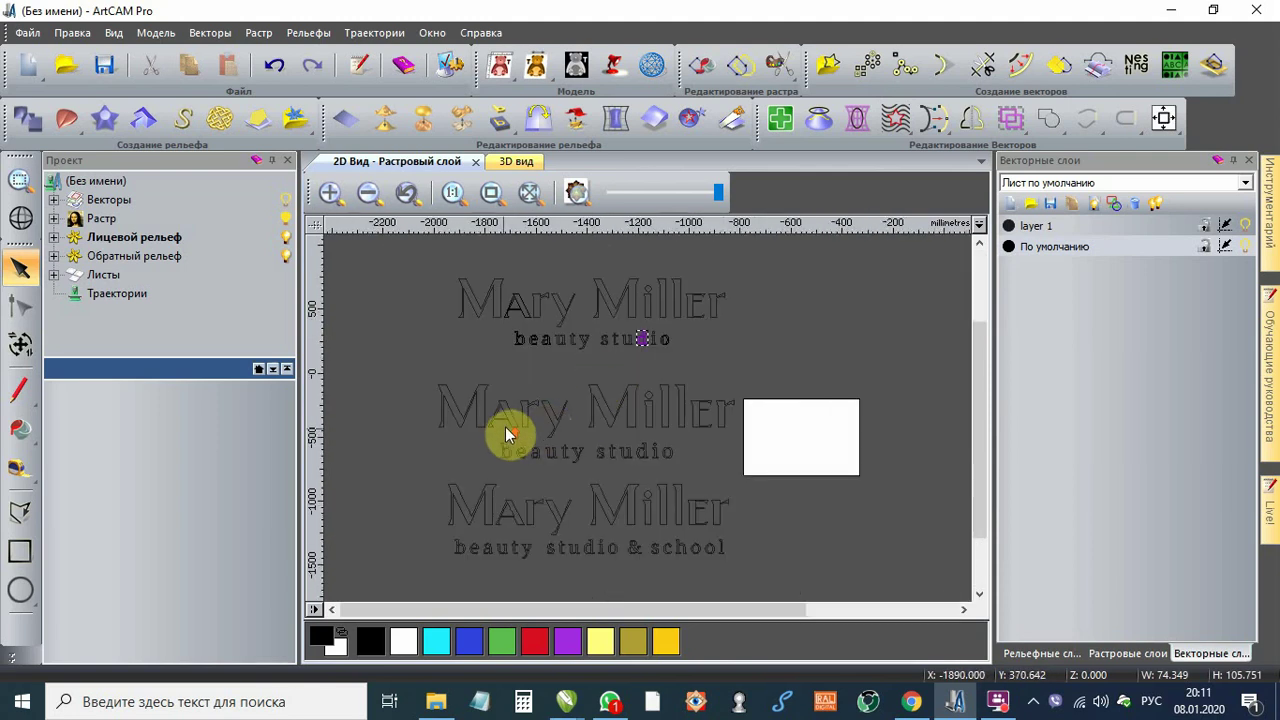
Step: Group the contours of each letter with inner vectors in the middle logo: the A and the b, e, a, d, o of "beauty studio"
{"action": "scroll", "coordinate": [508, 432], "scroll_direction": "up", "scroll_amount": 2}
{"action": "left_click_drag", "start_coordinate": [430, 342], "coordinate": [430, 344]}
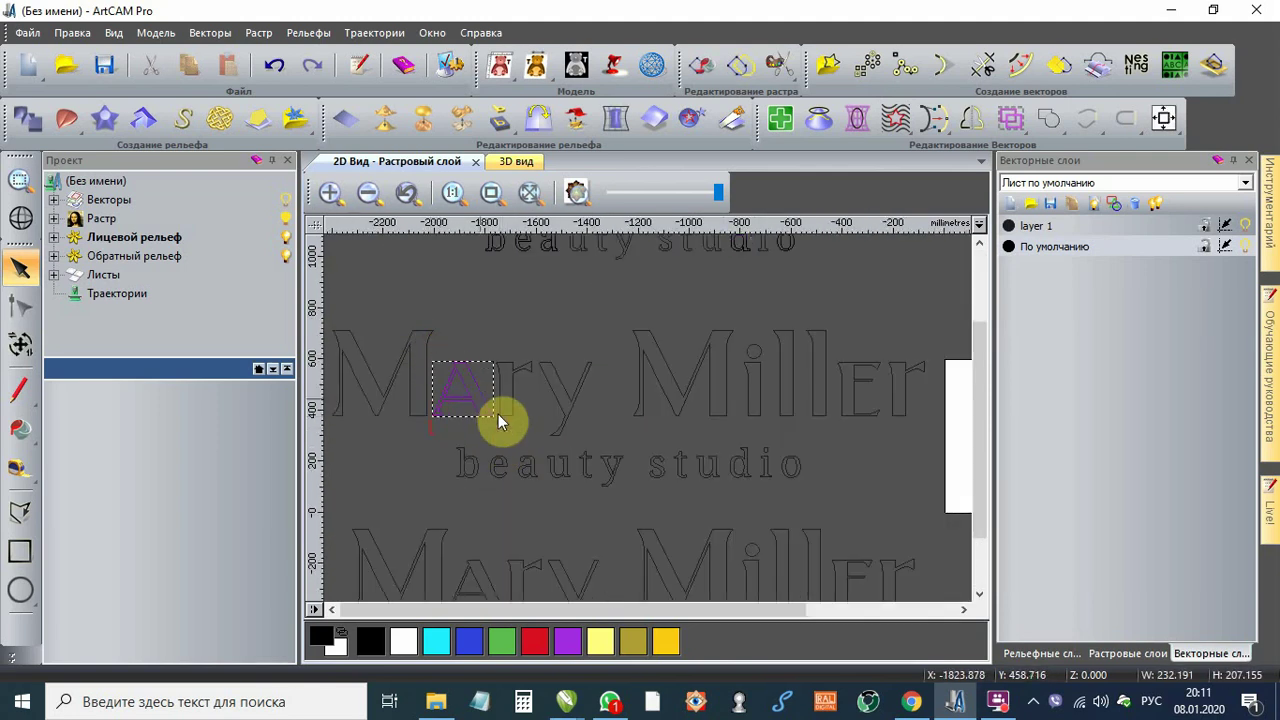
{"action": "left_click", "coordinate": [512, 487]}
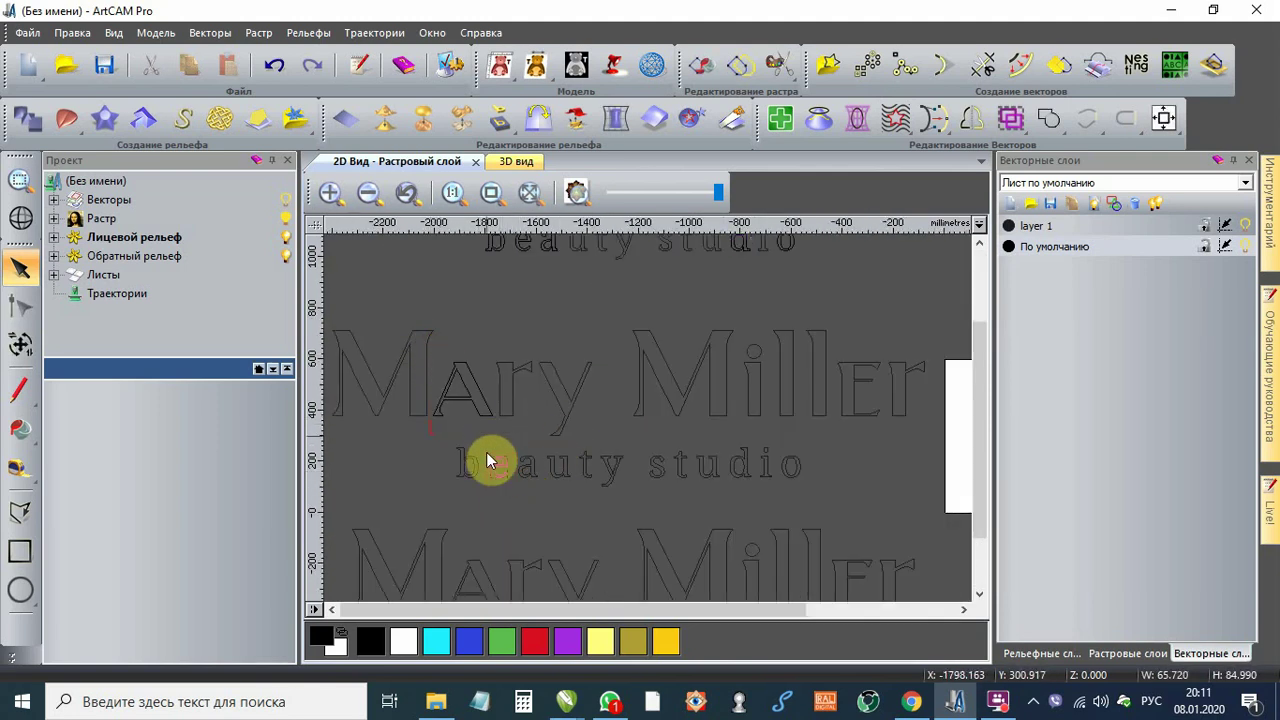
{"action": "left_click", "coordinate": [470, 470]}
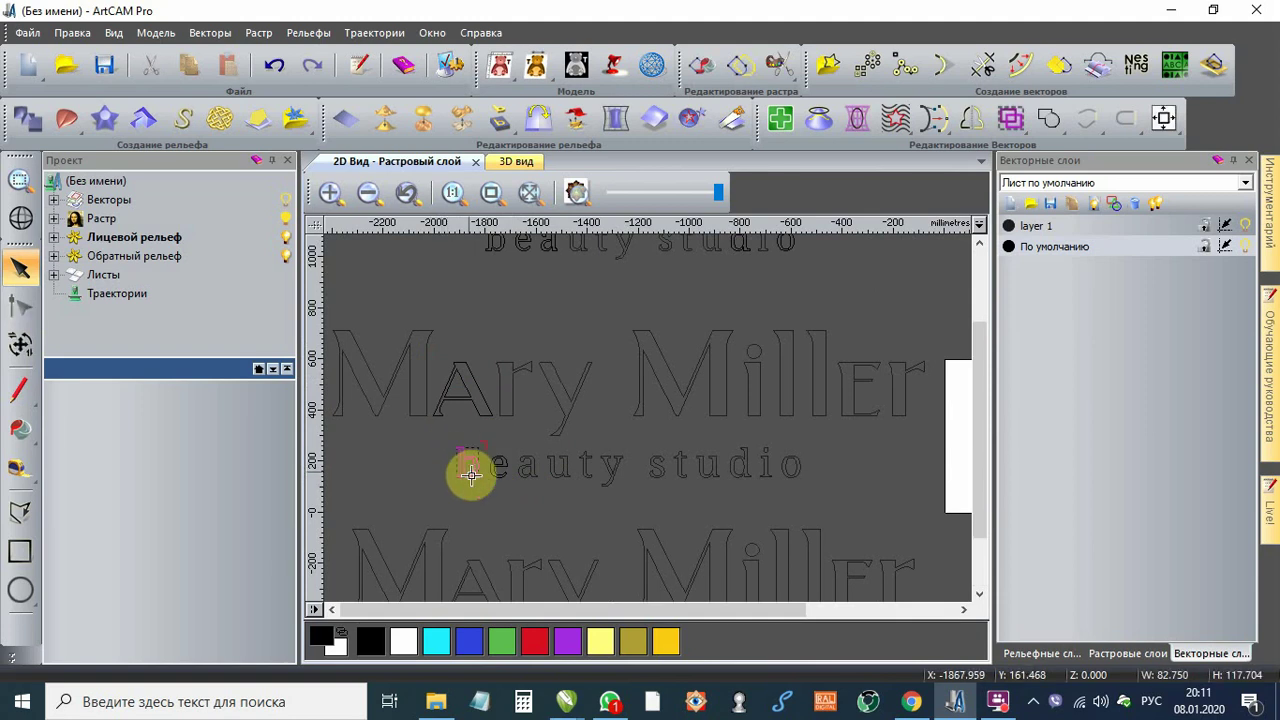
{"action": "left_click", "coordinate": [523, 480]}
{"action": "left_click_drag", "start_coordinate": [511, 436], "coordinate": [547, 495]}
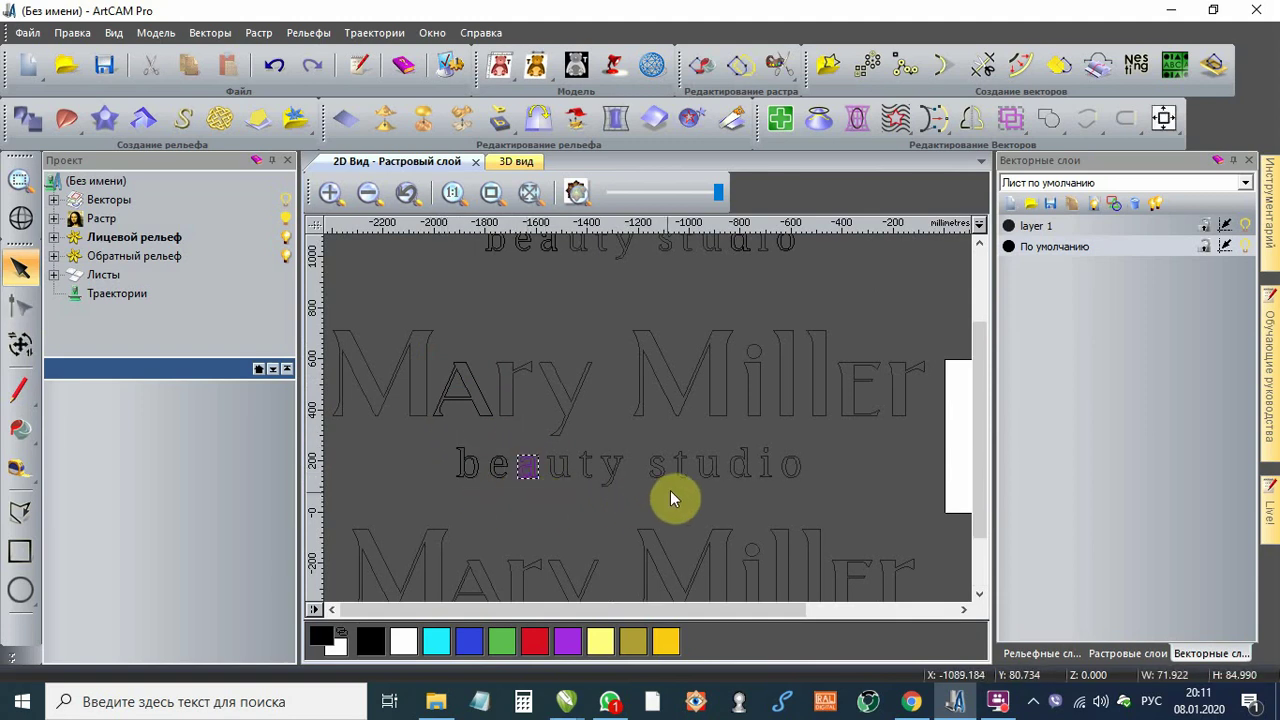
{"action": "left_click_drag", "start_coordinate": [803, 484], "coordinate": [716, 432]}
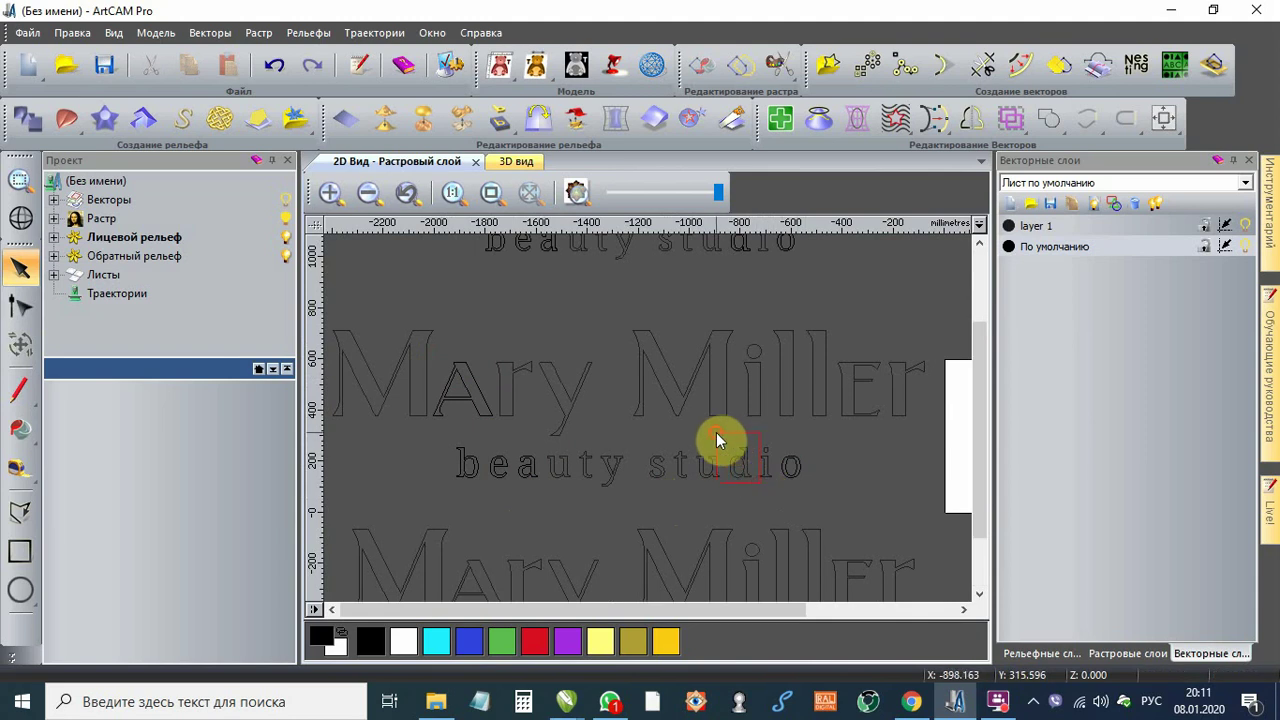
Step: Group the contours of the letter A and of each letter b, e and a of "beauty" in the lowest logo
{"action": "scroll", "coordinate": [721, 453], "scroll_direction": "down", "scroll_amount": 1}
{"action": "scroll", "coordinate": [650, 443], "scroll_direction": "down", "scroll_amount": 1}
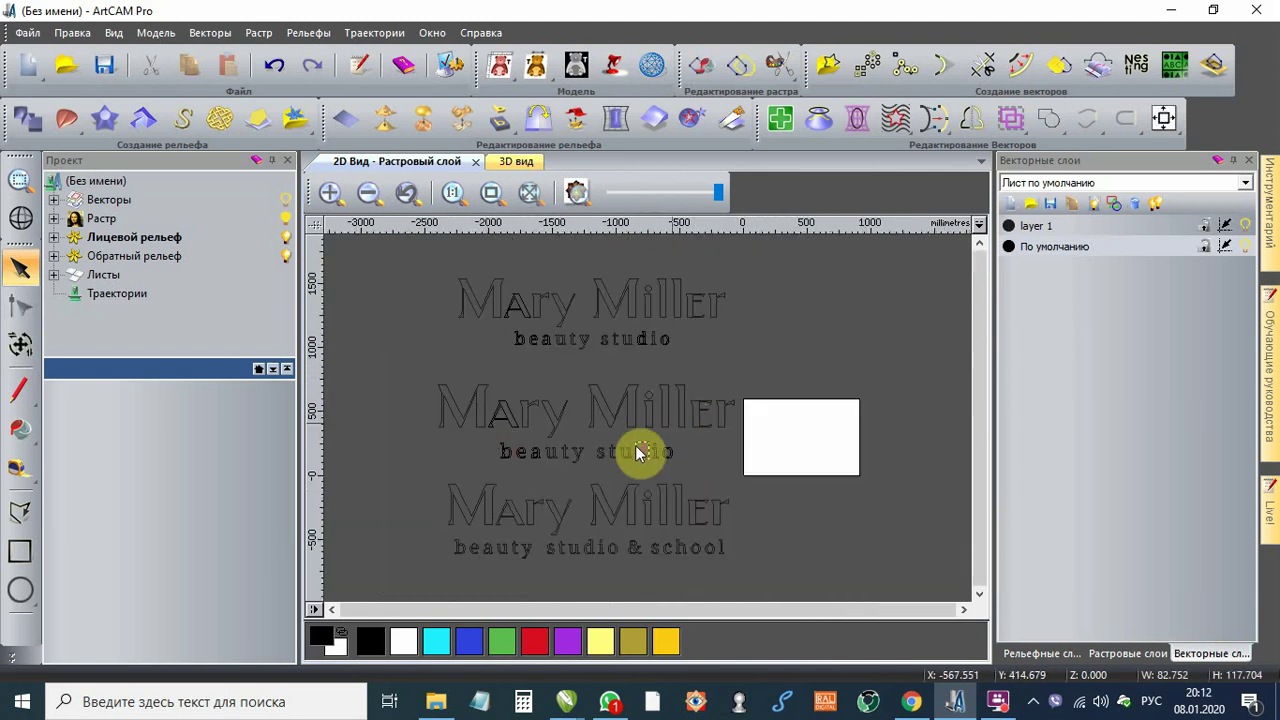
{"action": "scroll", "coordinate": [495, 524], "scroll_direction": "up", "scroll_amount": 3}
{"action": "scroll", "coordinate": [504, 508], "scroll_direction": "down", "scroll_amount": 3}
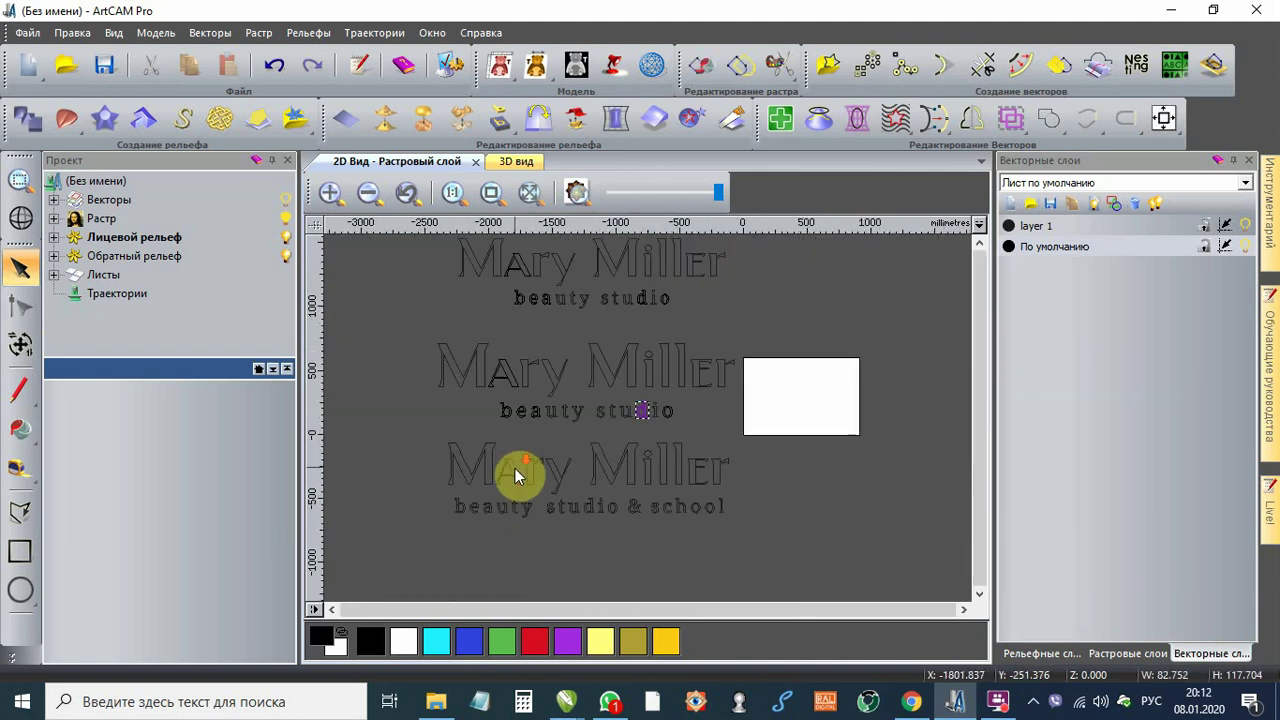
{"action": "scroll", "coordinate": [517, 459], "scroll_direction": "up", "scroll_amount": 2}
{"action": "left_click_drag", "start_coordinate": [513, 435], "coordinate": [445, 360]}
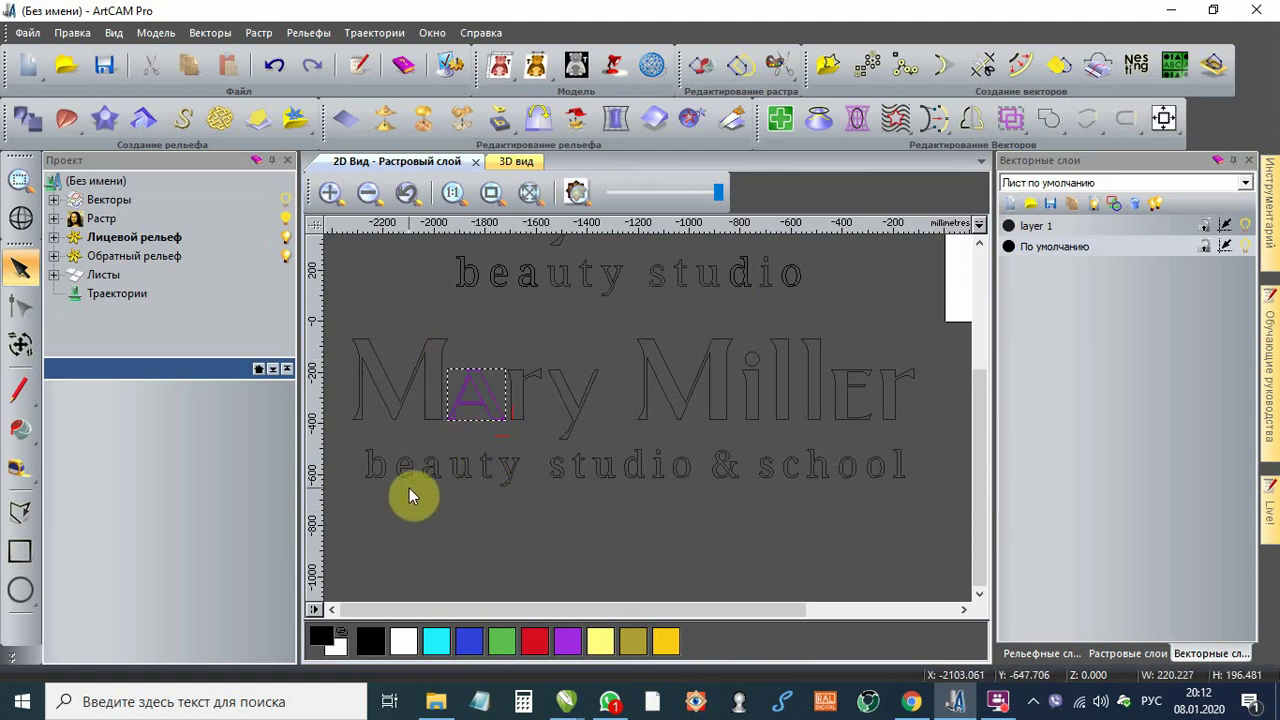
{"action": "left_click_drag", "start_coordinate": [405, 487], "coordinate": [357, 452]}
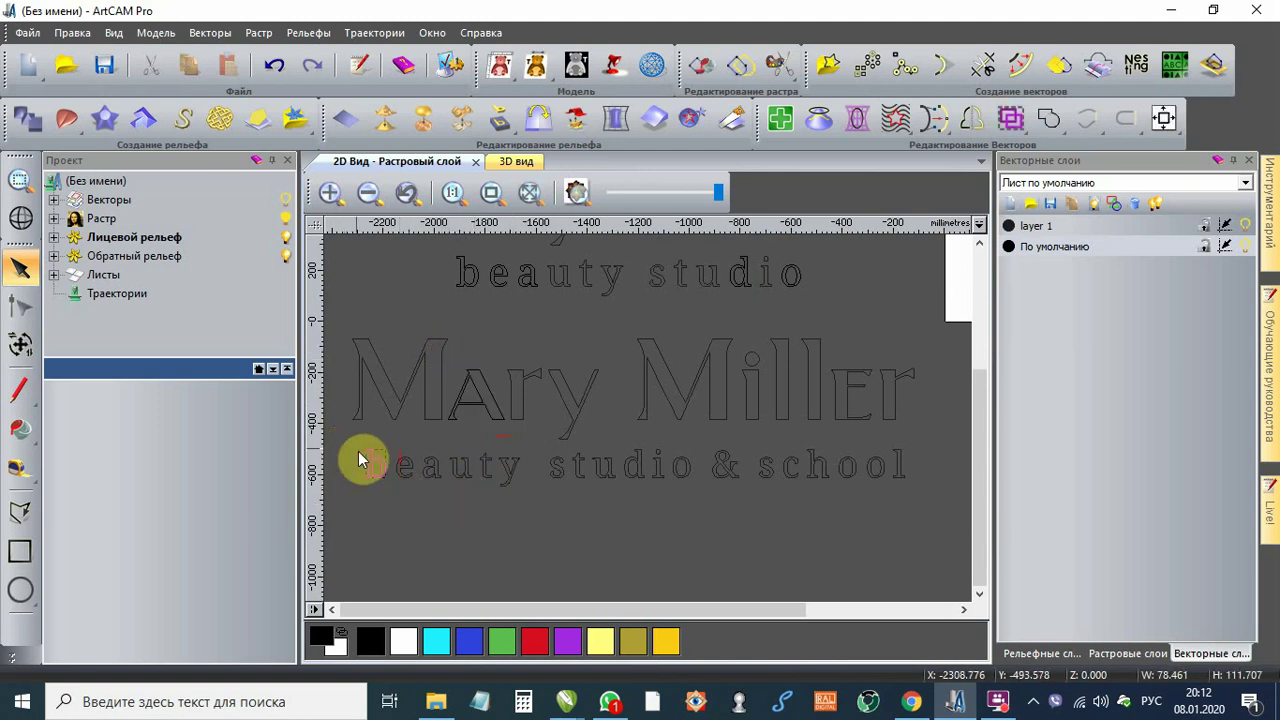
{"action": "left_click", "coordinate": [414, 485]}
{"action": "left_click", "coordinate": [406, 466]}
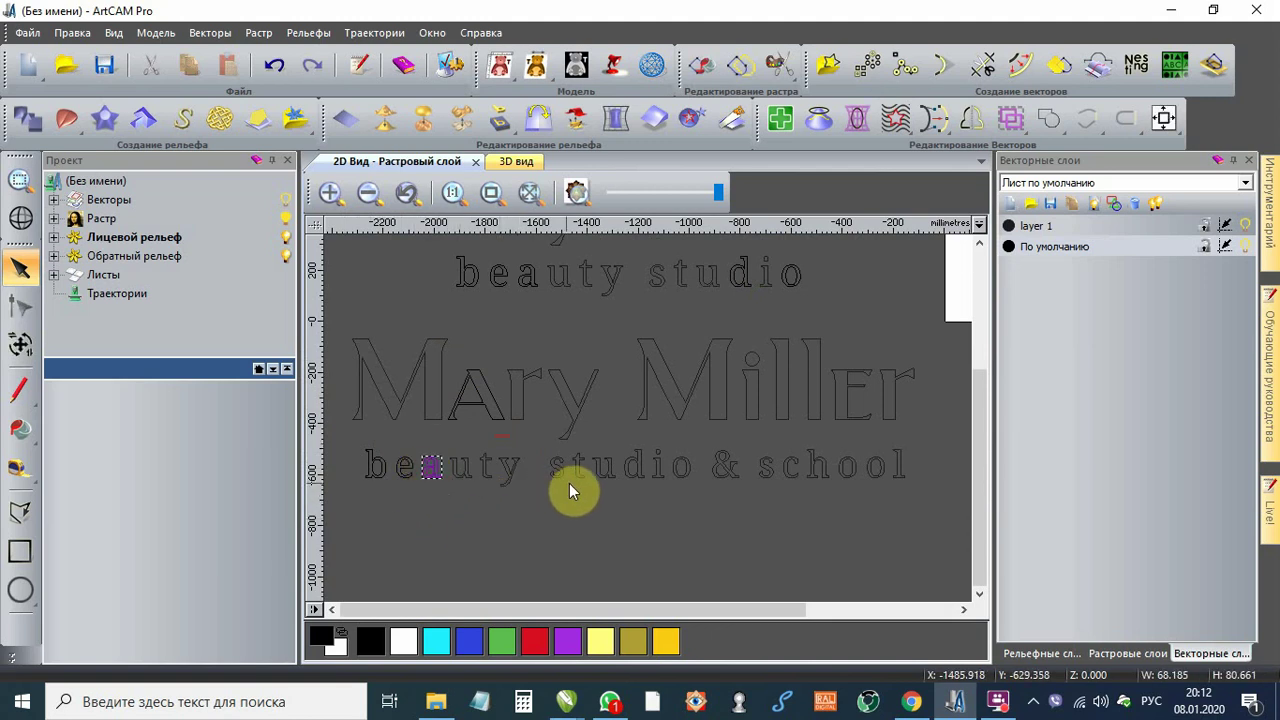
Step: Group the contours of the d, the ampersand and each letter o in the lowest logo's "studio & school" text
{"action": "left_click", "coordinate": [617, 455]}
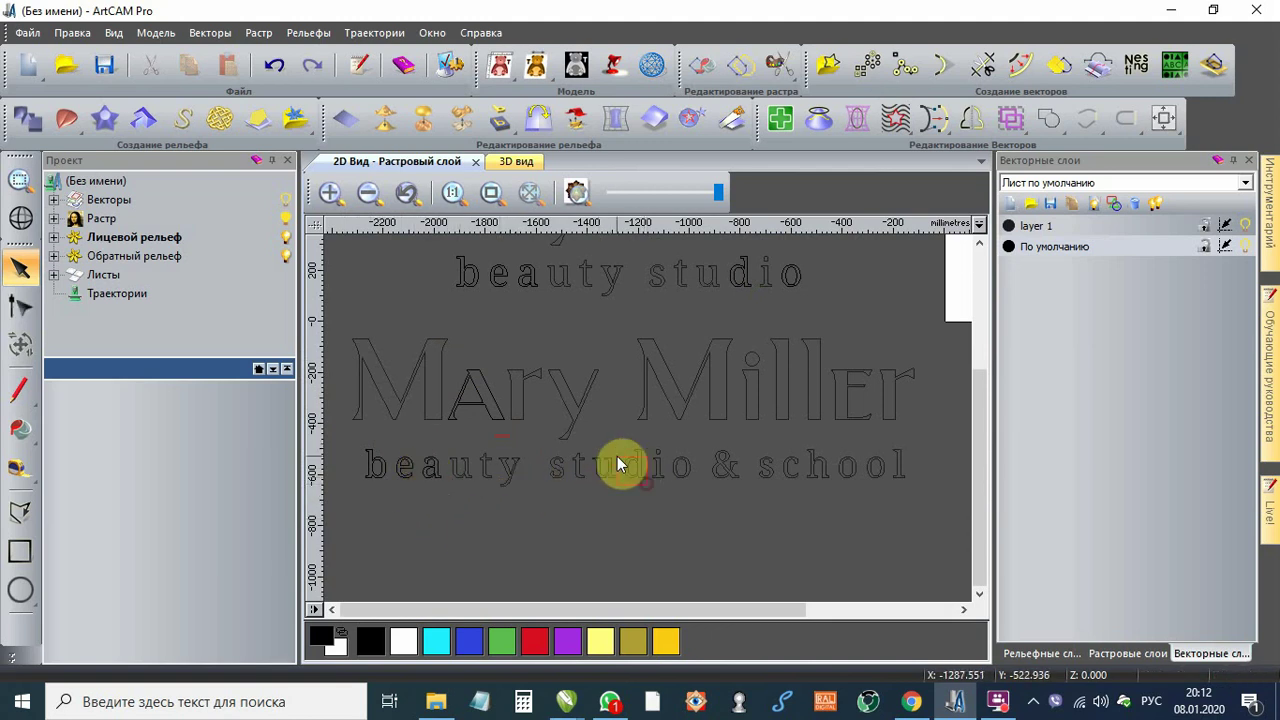
{"action": "left_click", "coordinate": [680, 490]}
{"action": "left_click", "coordinate": [665, 458]}
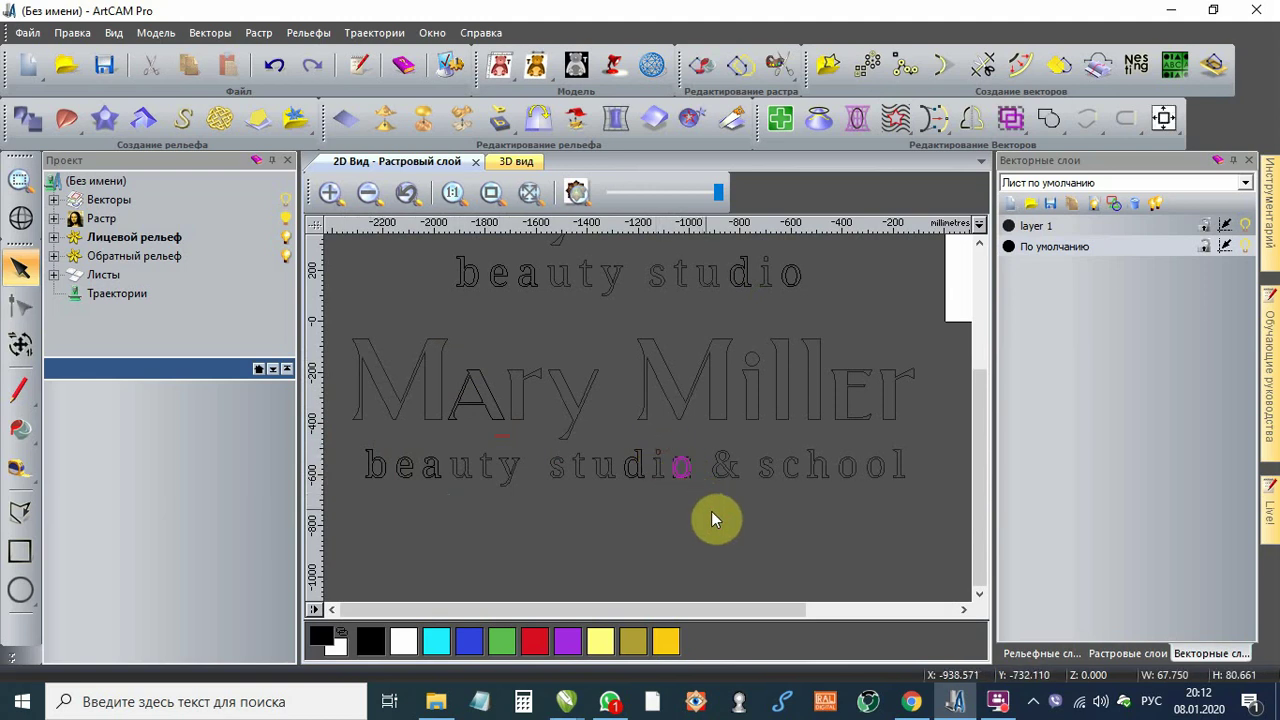
{"action": "left_click", "coordinate": [712, 460]}
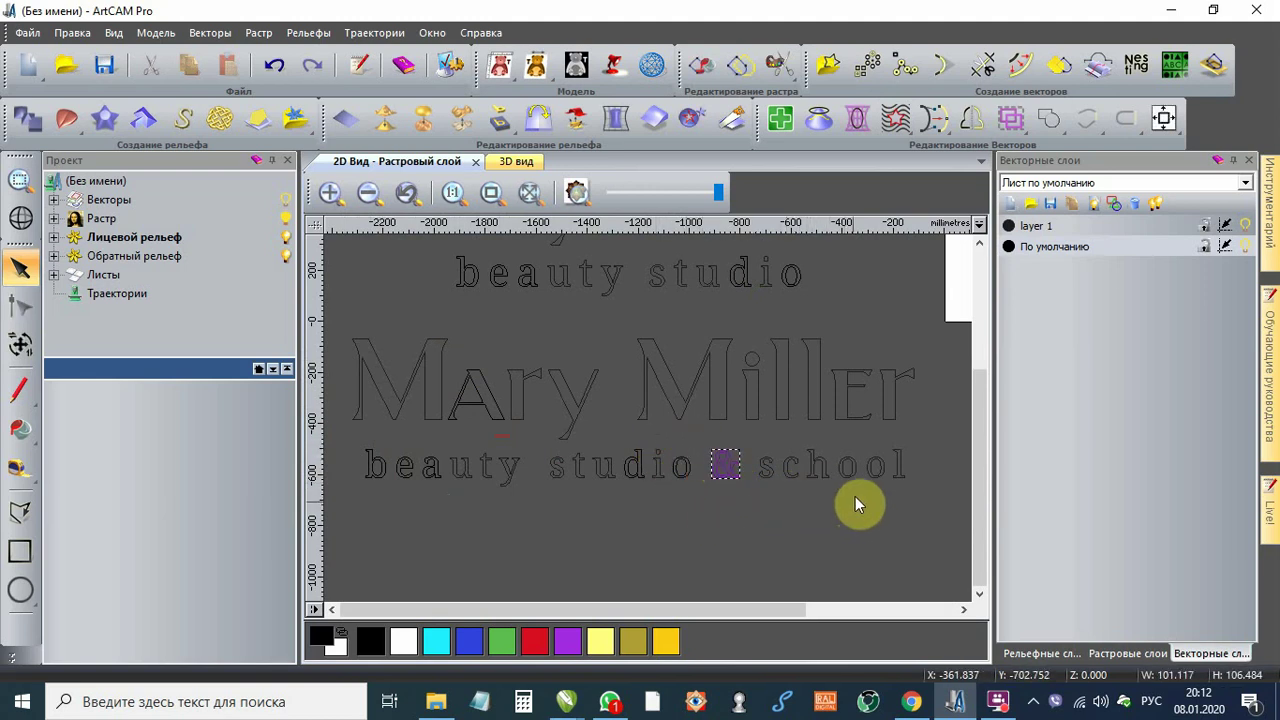
{"action": "left_click", "coordinate": [852, 486]}
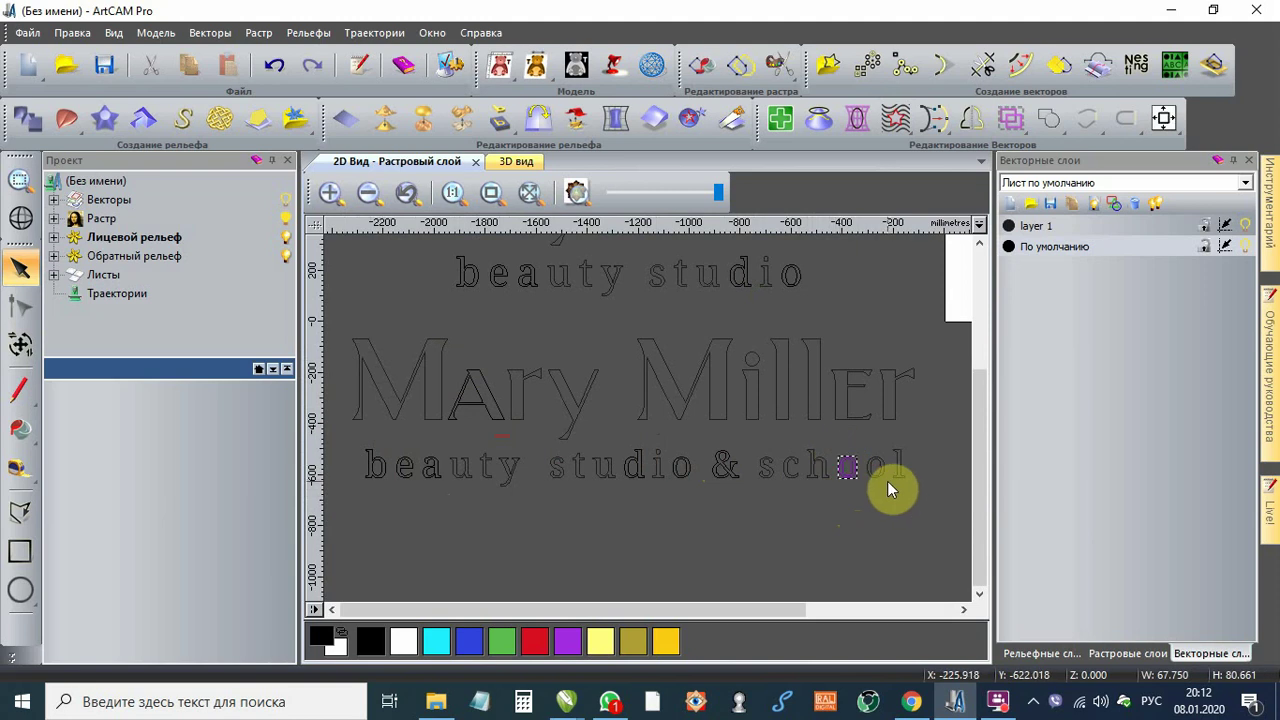
{"action": "left_click", "coordinate": [856, 462]}
Step: Select all vectors of the three logos and open the vector nesting settings
{"action": "scroll", "coordinate": [700, 470], "scroll_direction": "down", "scroll_amount": 2}
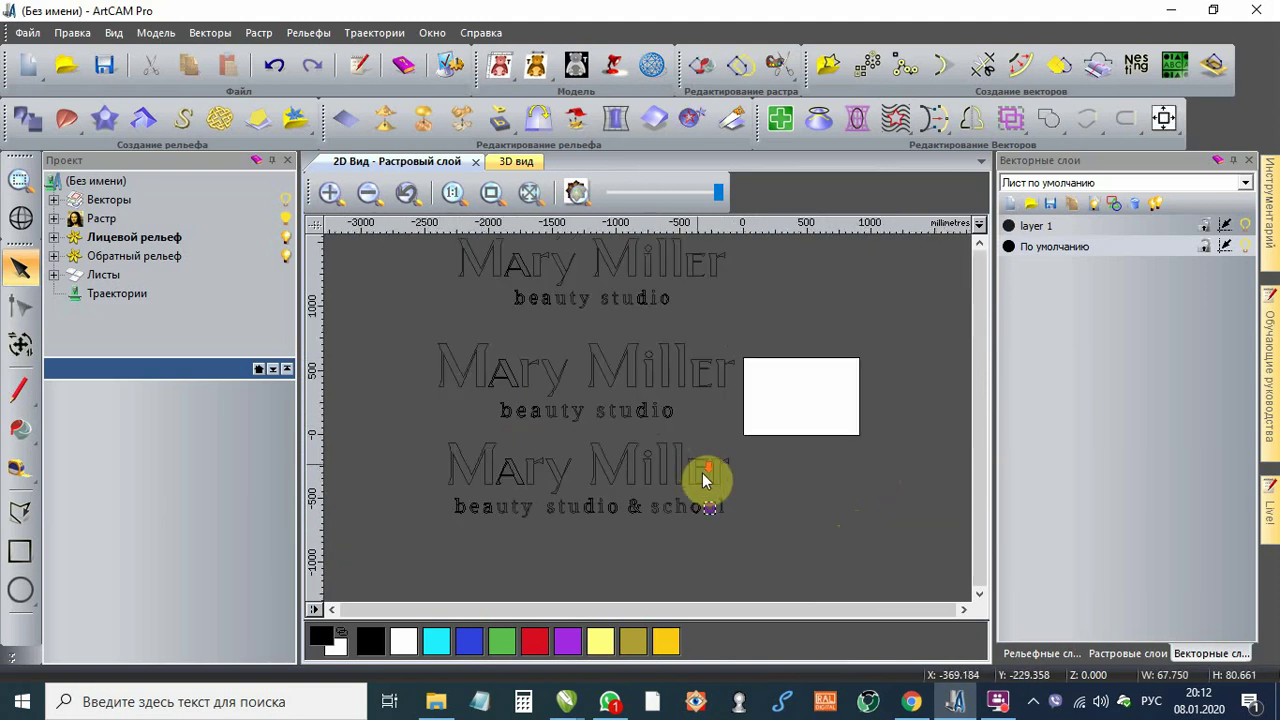
{"action": "scroll", "coordinate": [750, 535], "scroll_direction": "down", "scroll_amount": 1}
{"action": "left_click_drag", "start_coordinate": [755, 534], "coordinate": [491, 329]}
{"action": "scroll", "coordinate": [540, 350], "scroll_direction": "up", "scroll_amount": 1}
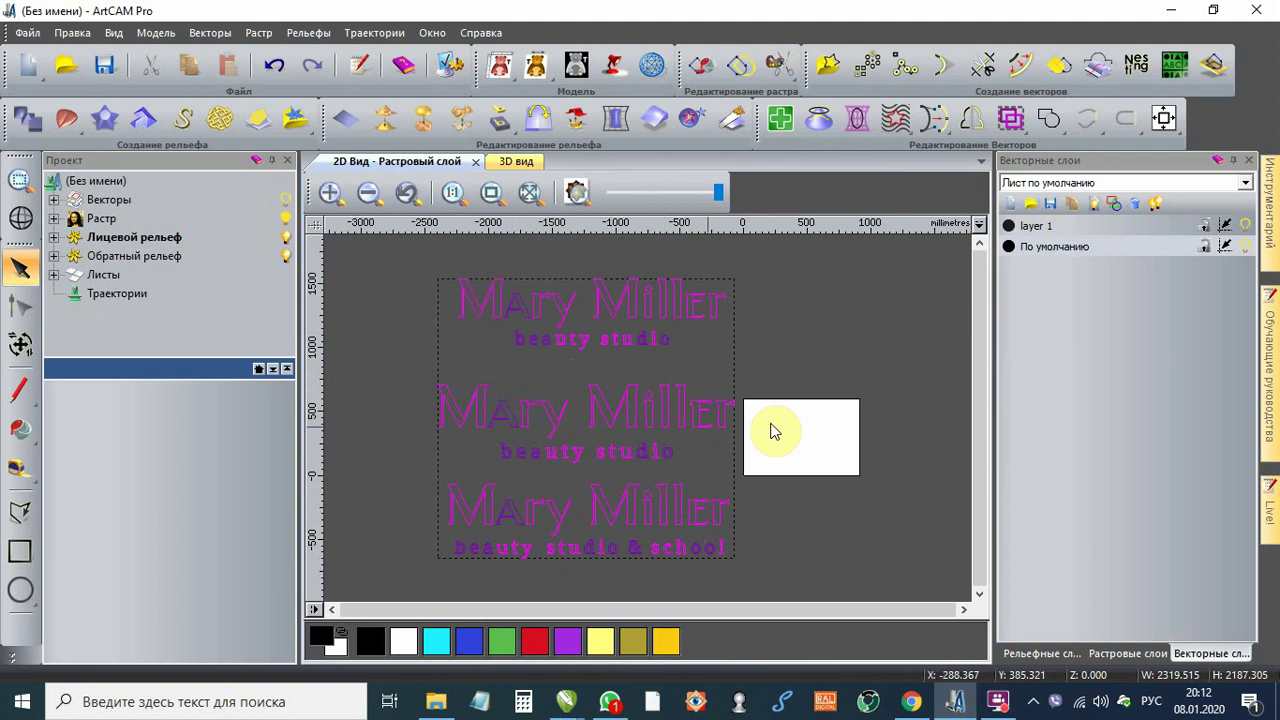
{"action": "left_click", "coordinate": [1141, 73]}
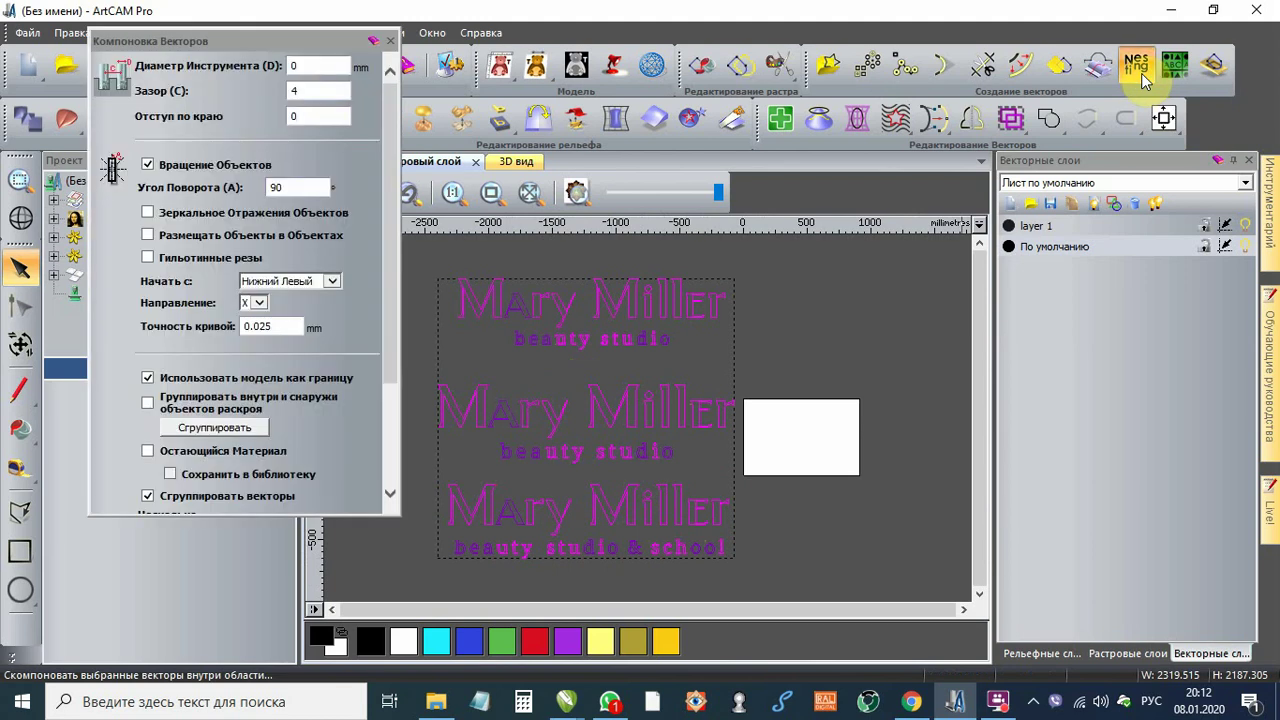
Step: Move the nesting settings clear of the logos and set the edge margin to 10
{"action": "left_click", "coordinate": [304, 91]}
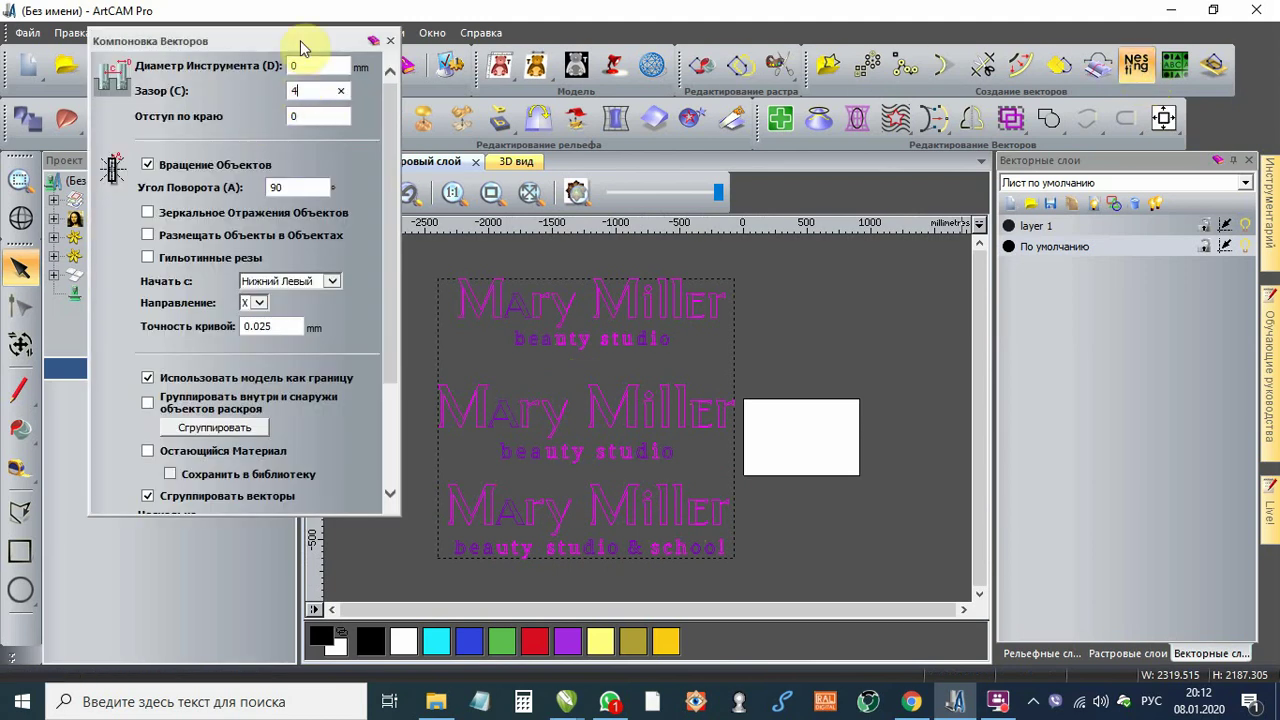
{"action": "left_click_drag", "start_coordinate": [300, 40], "coordinate": [262, 118]}
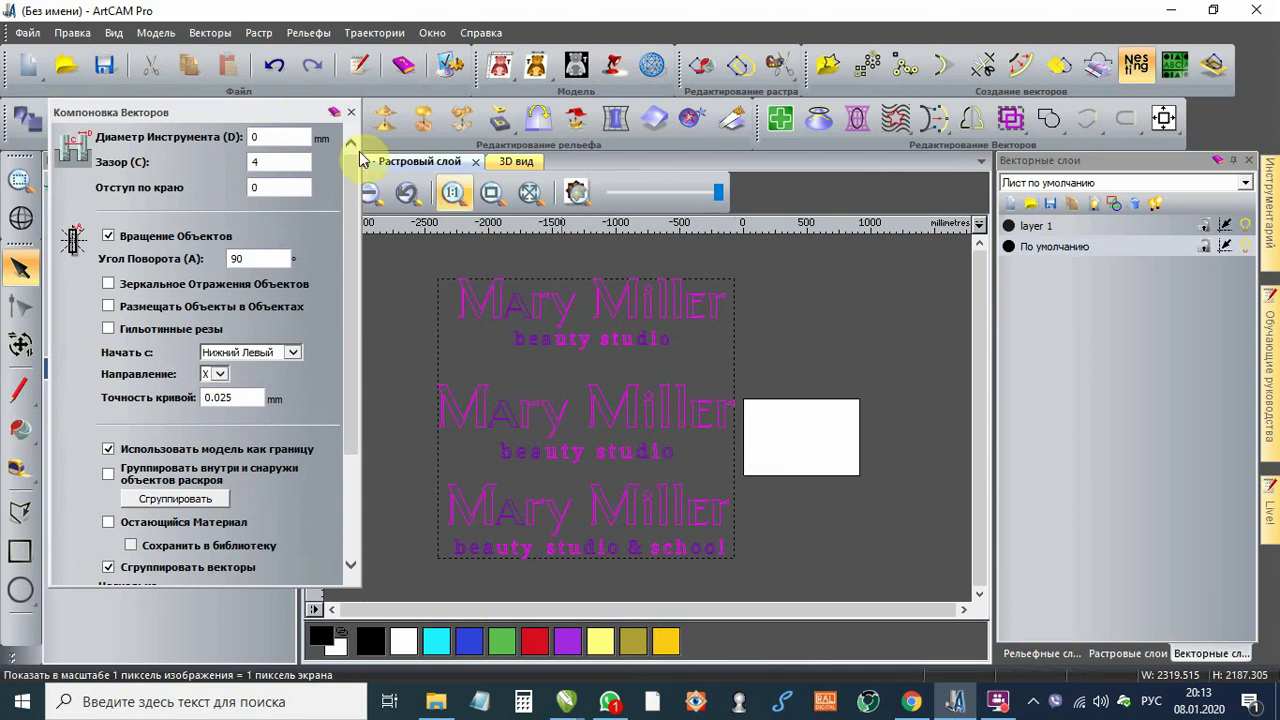
{"action": "left_click", "coordinate": [264, 165]}
{"action": "double_click", "coordinate": [265, 166]}
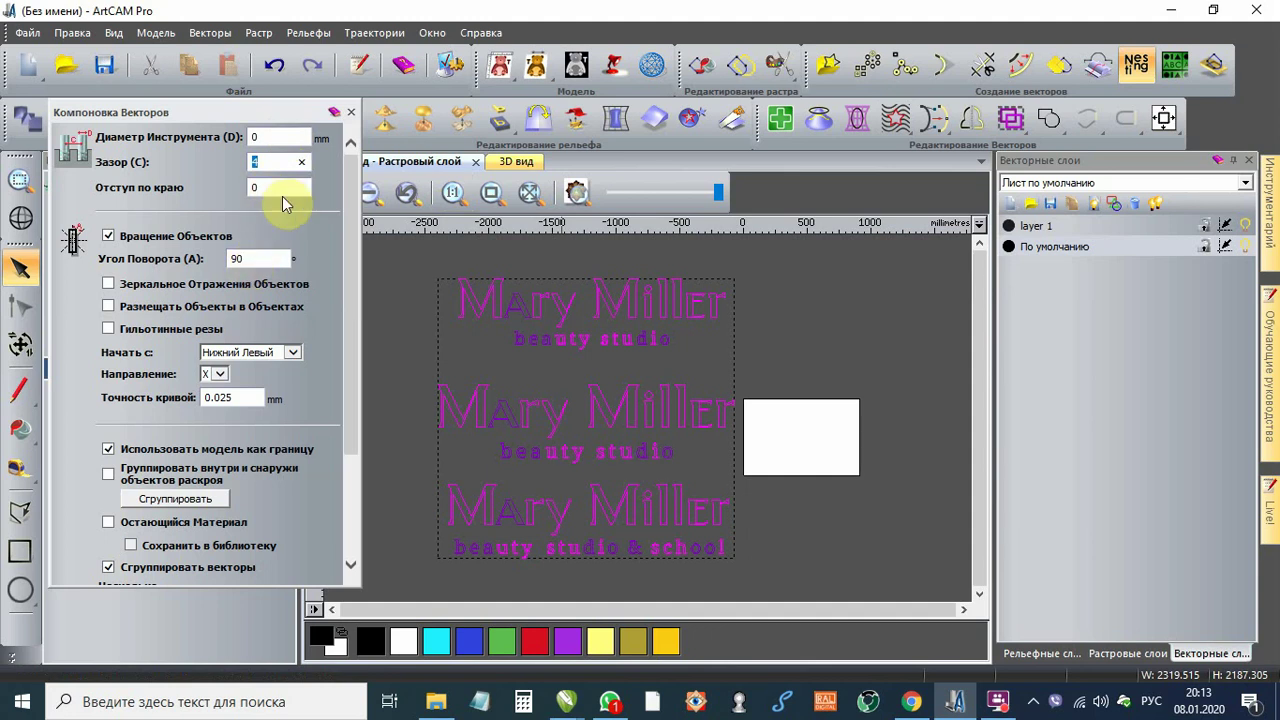
{"action": "left_click", "coordinate": [279, 190]}
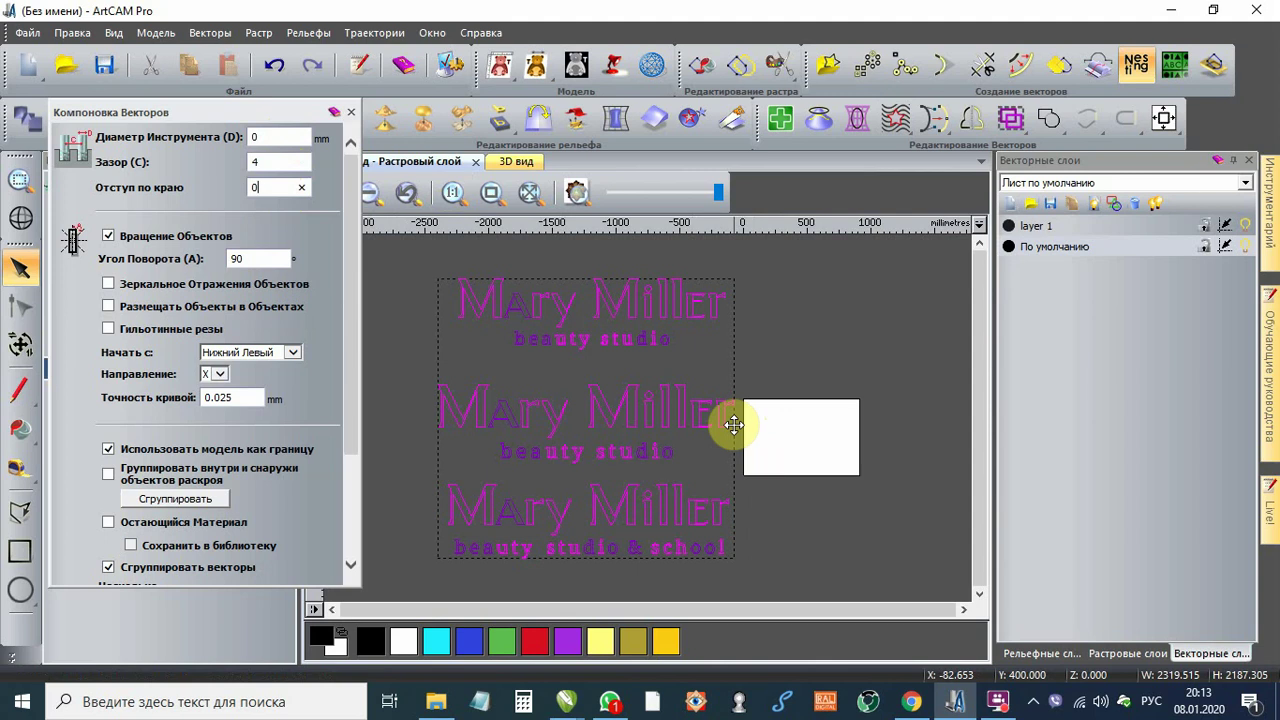
{"action": "left_click", "coordinate": [285, 187]}
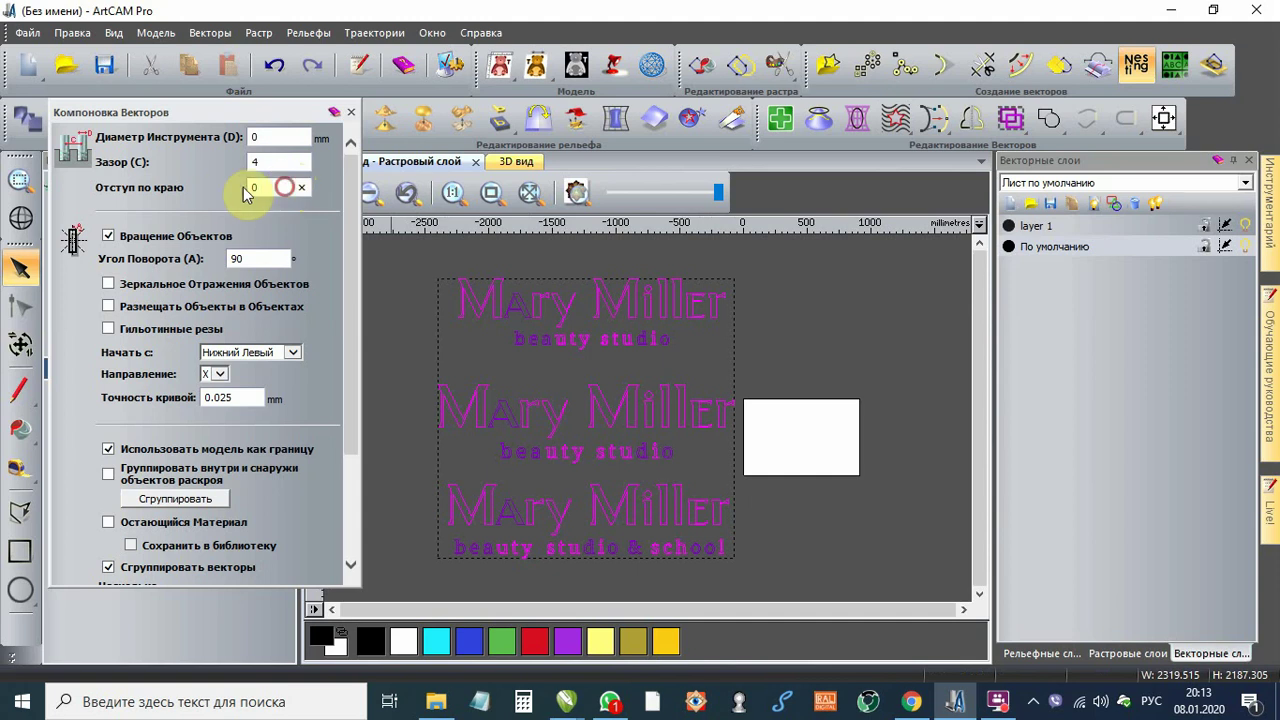
{"action": "key", "text": "BackSpace"}
{"action": "type", "text": "10"}
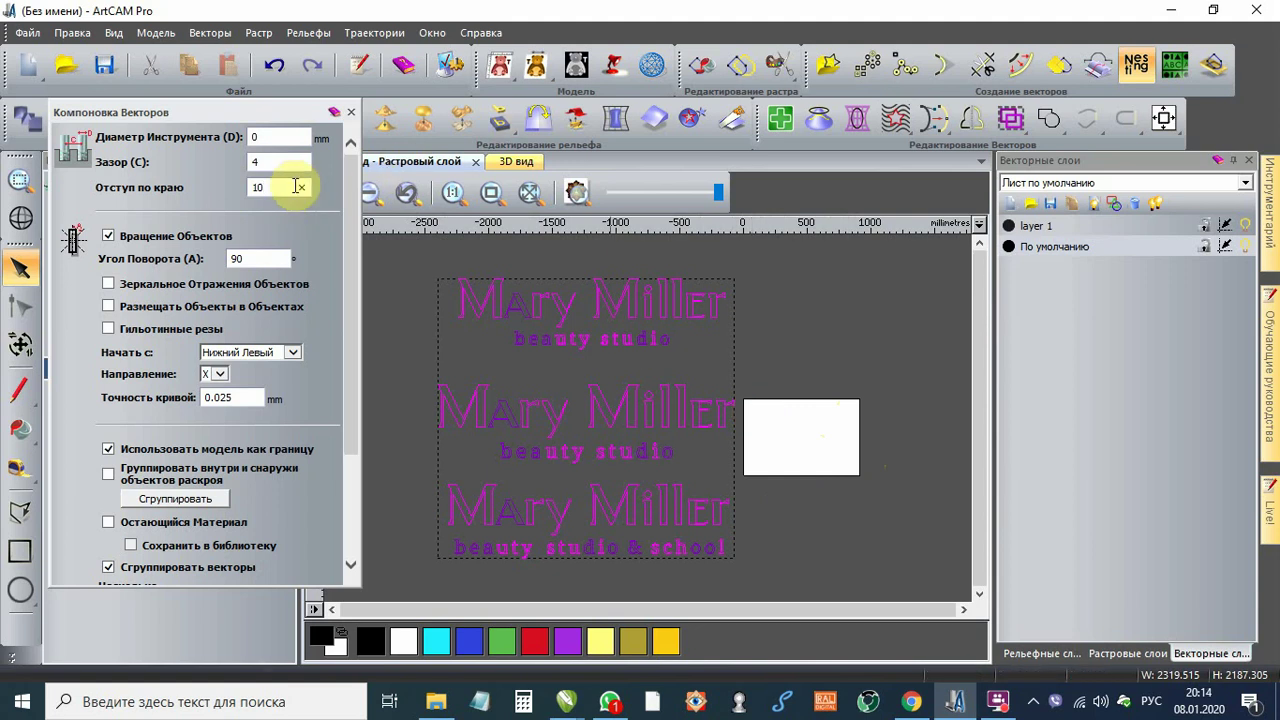
Step: Set the nesting edge margin to 2
{"action": "left_click_drag", "start_coordinate": [262, 187], "coordinate": [231, 187]}
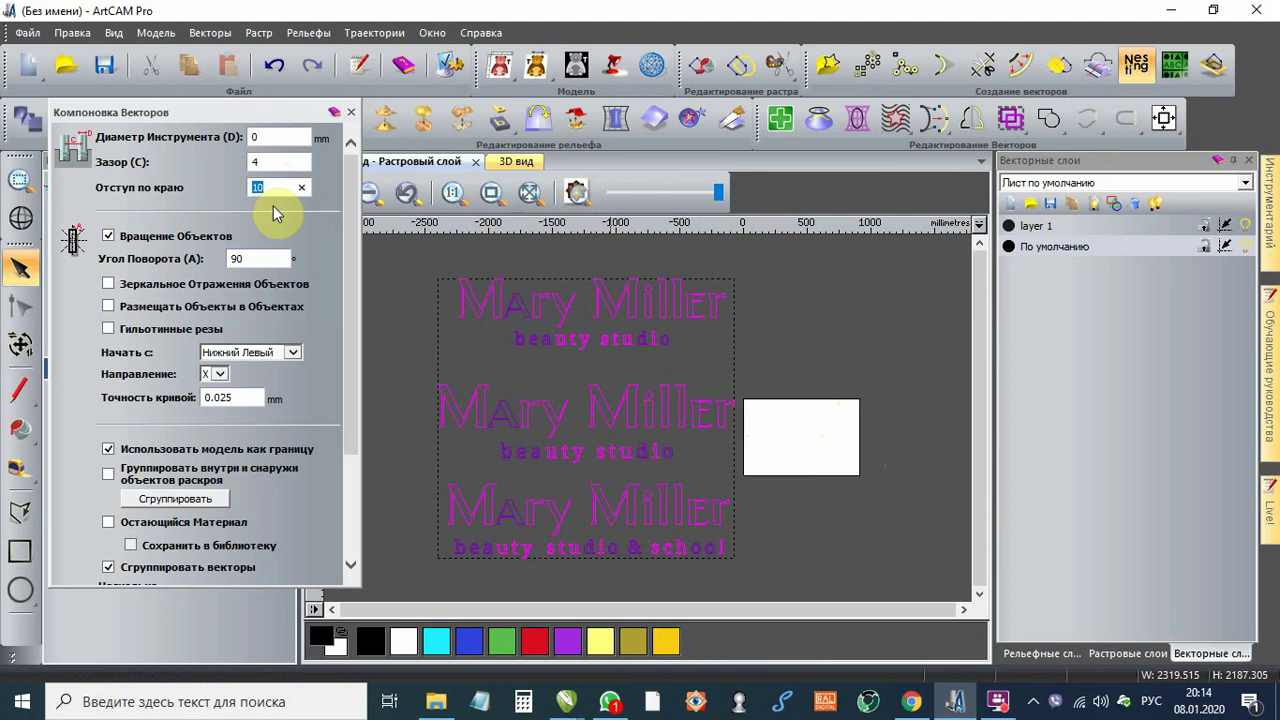
{"action": "type", "text": "2"}
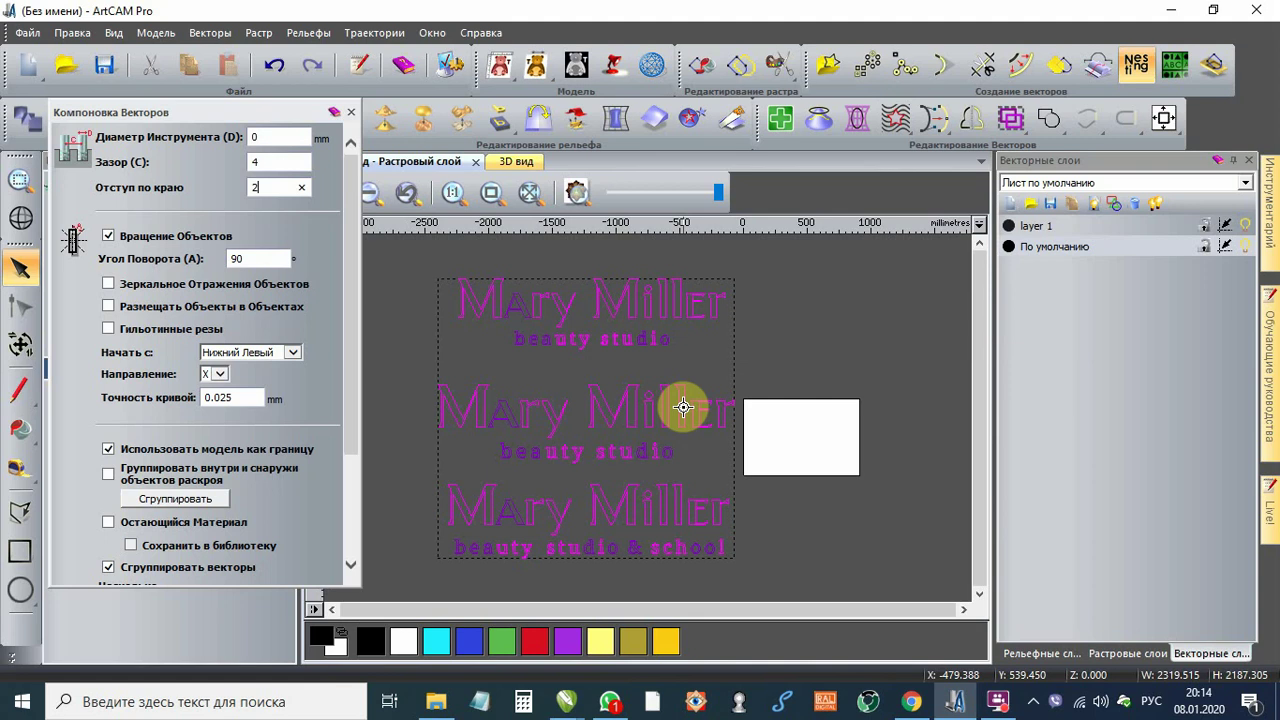
{"action": "scroll", "coordinate": [683, 407], "scroll_direction": "up", "scroll_amount": 2}
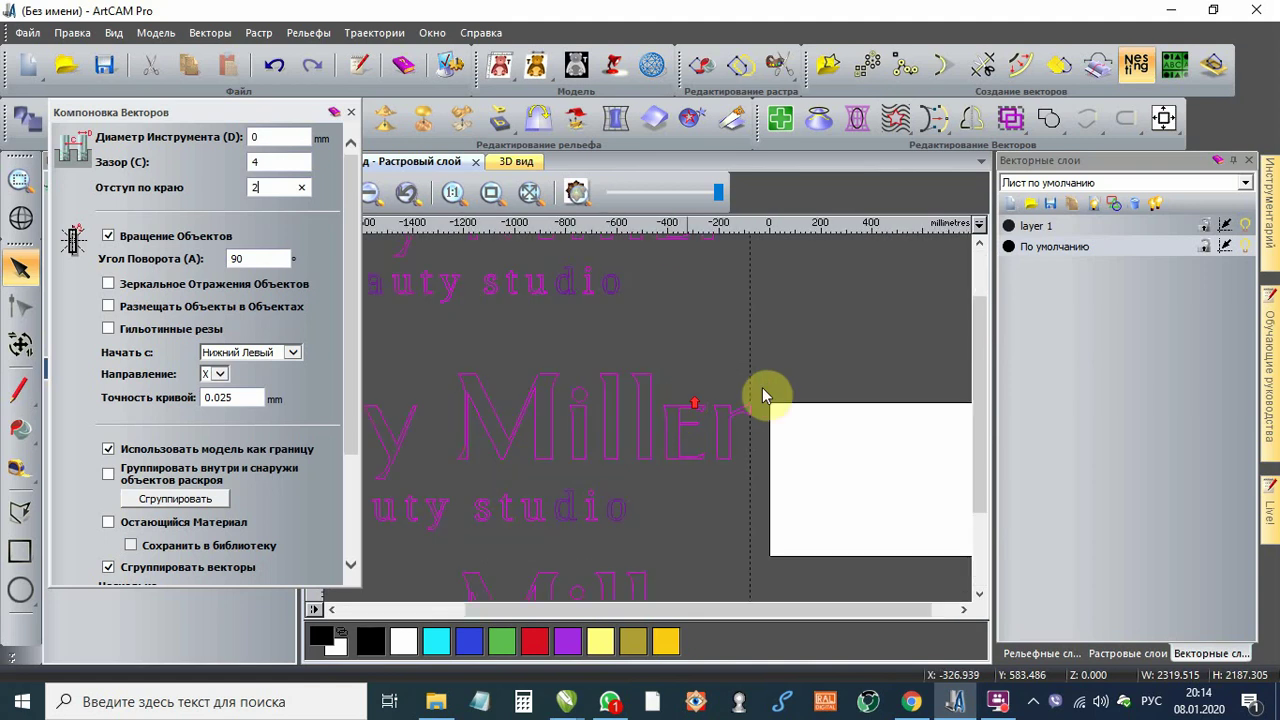
{"action": "double_click", "coordinate": [258, 187]}
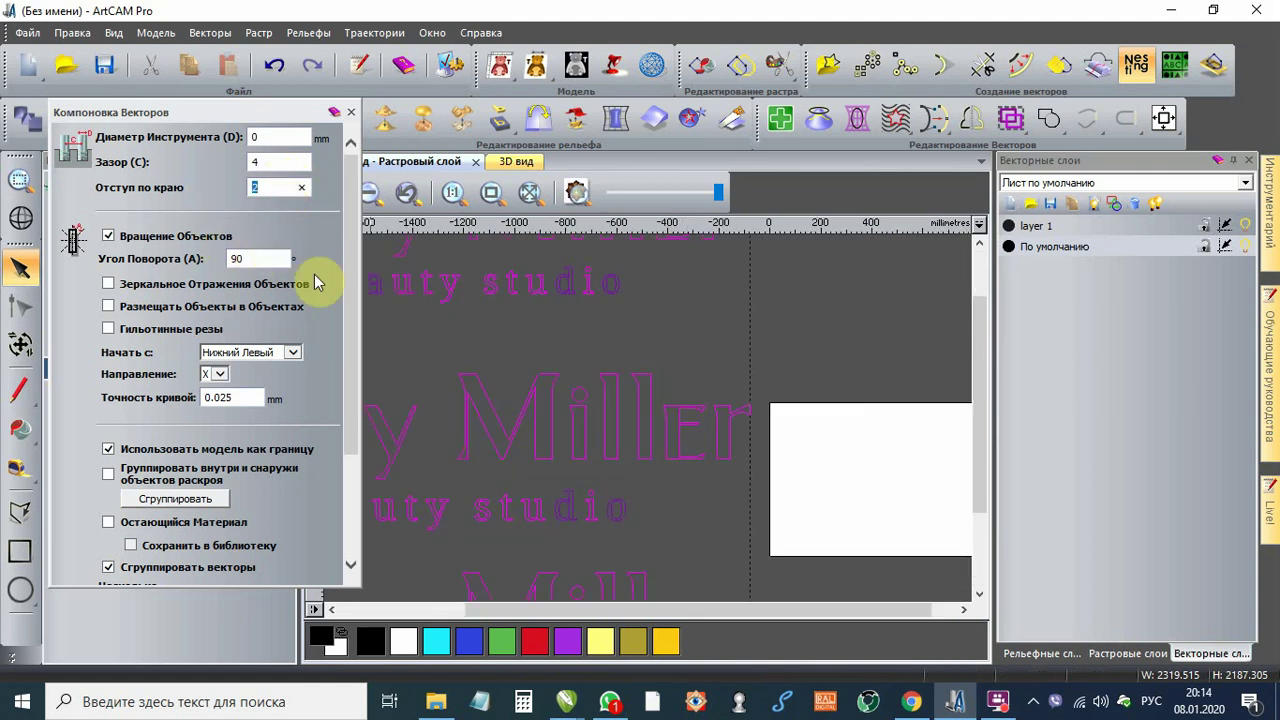
Step: Set the nesting edge margin to 5 and leave object rotation enabled
{"action": "scroll", "coordinate": [312, 268], "scroll_direction": "down", "scroll_amount": 2}
{"action": "scroll", "coordinate": [320, 285], "scroll_direction": "up", "scroll_amount": 2}
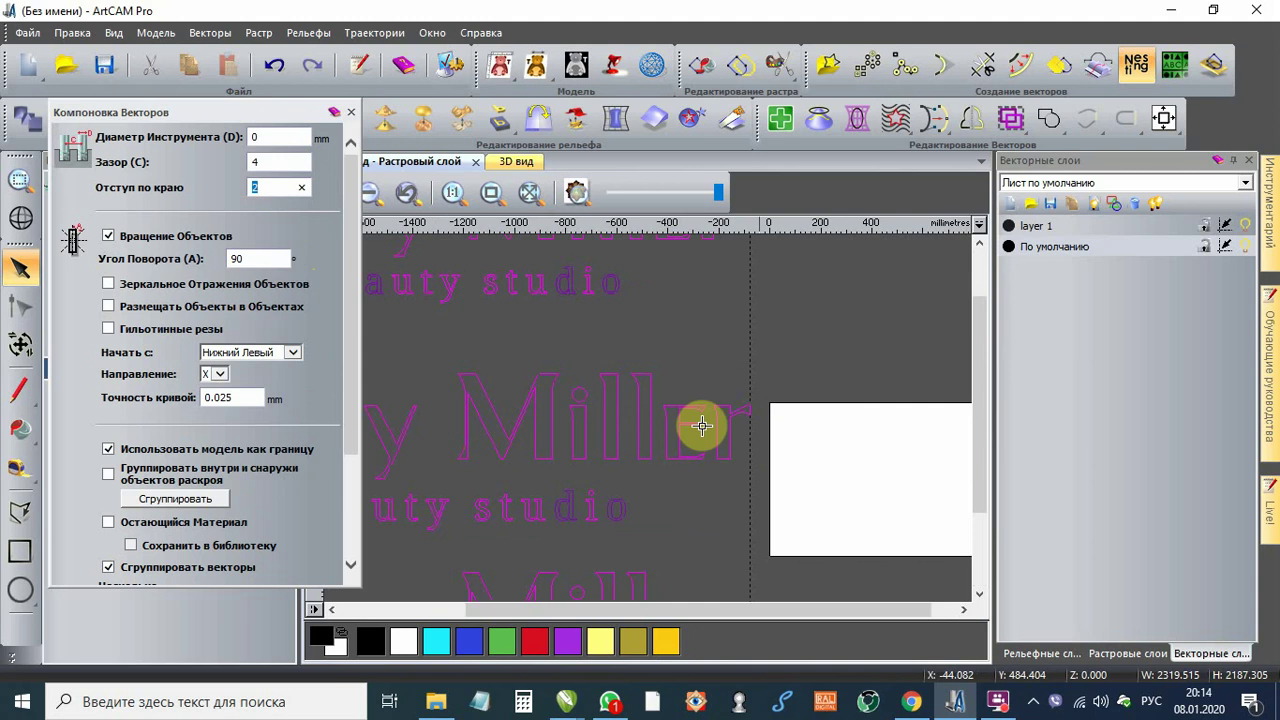
{"action": "scroll", "coordinate": [700, 423], "scroll_direction": "down", "scroll_amount": 2}
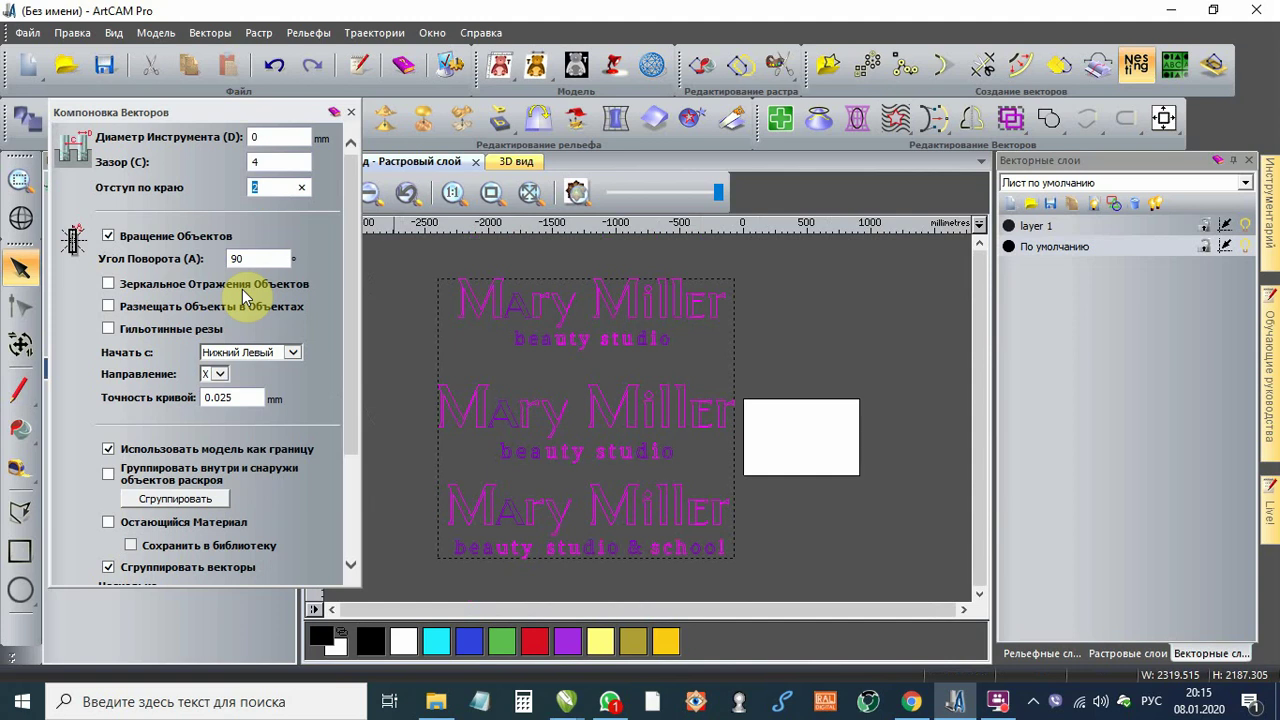
{"action": "left_click", "coordinate": [276, 190]}
{"action": "left_click", "coordinate": [108, 236]}
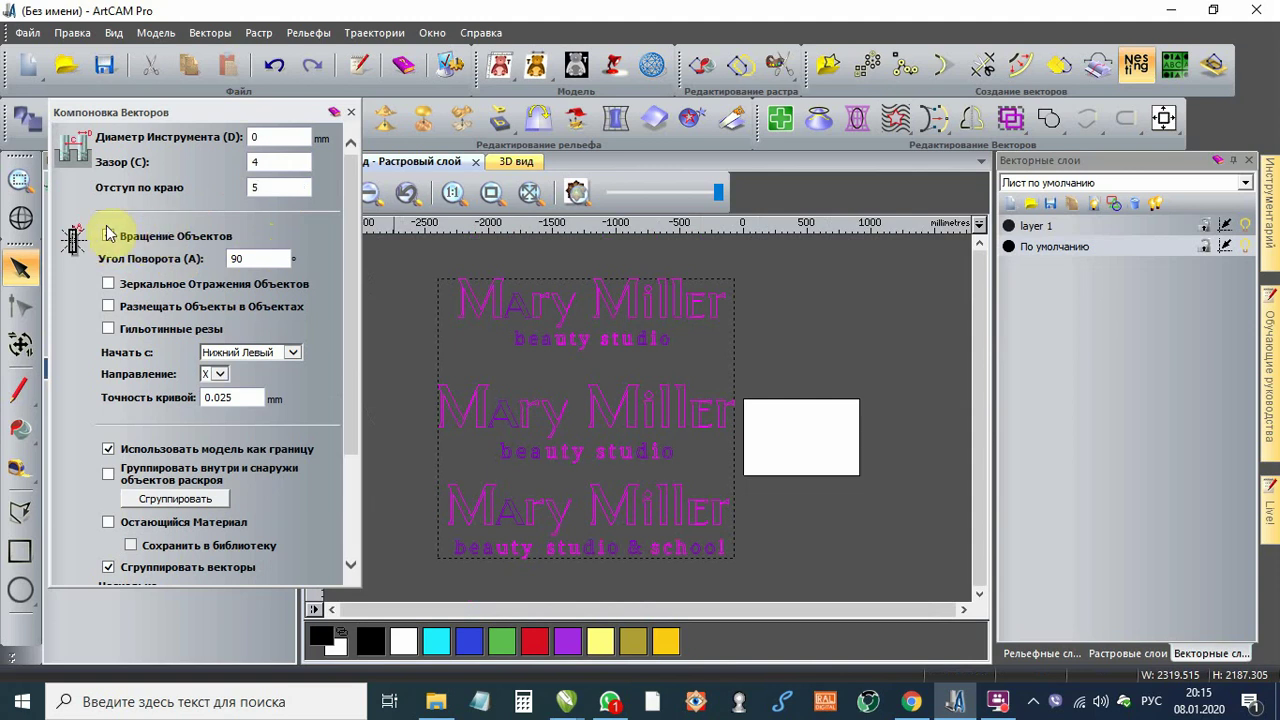
{"action": "left_click", "coordinate": [109, 236]}
{"action": "left_click", "coordinate": [455, 332]}
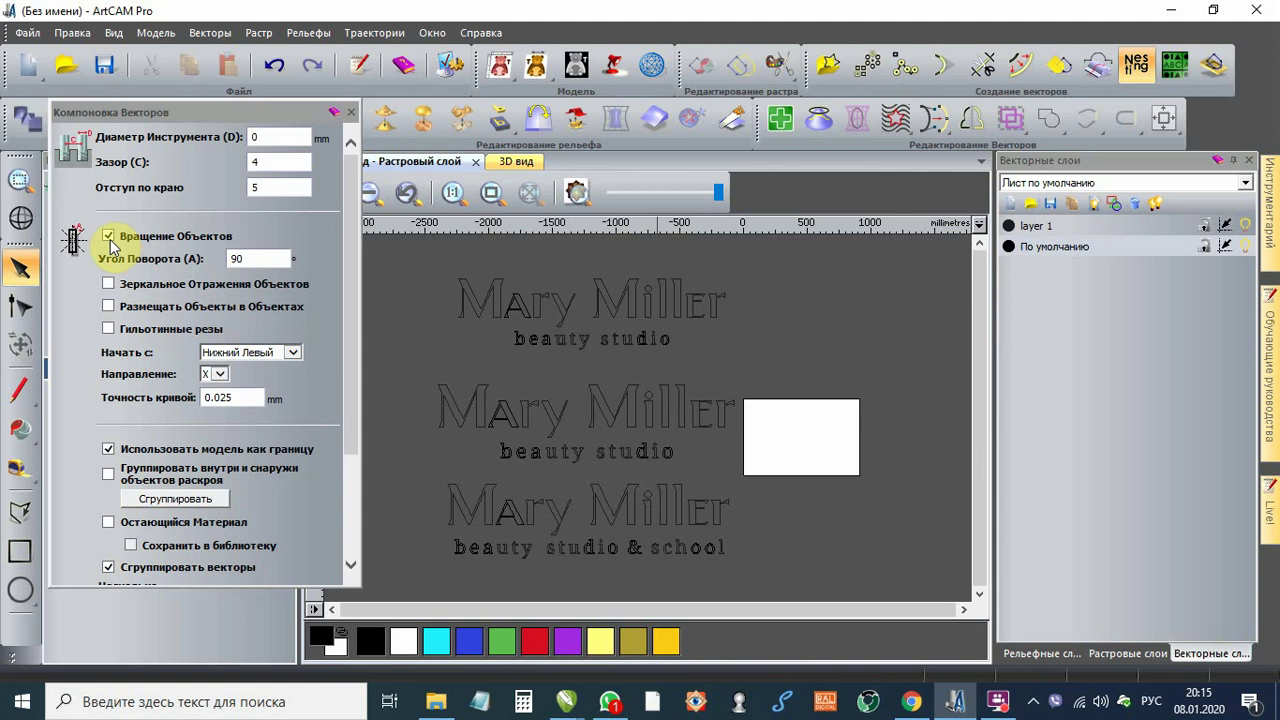
Step: Set the rotation angle for the nested objects to 10°
{"action": "double_click", "coordinate": [240, 258]}
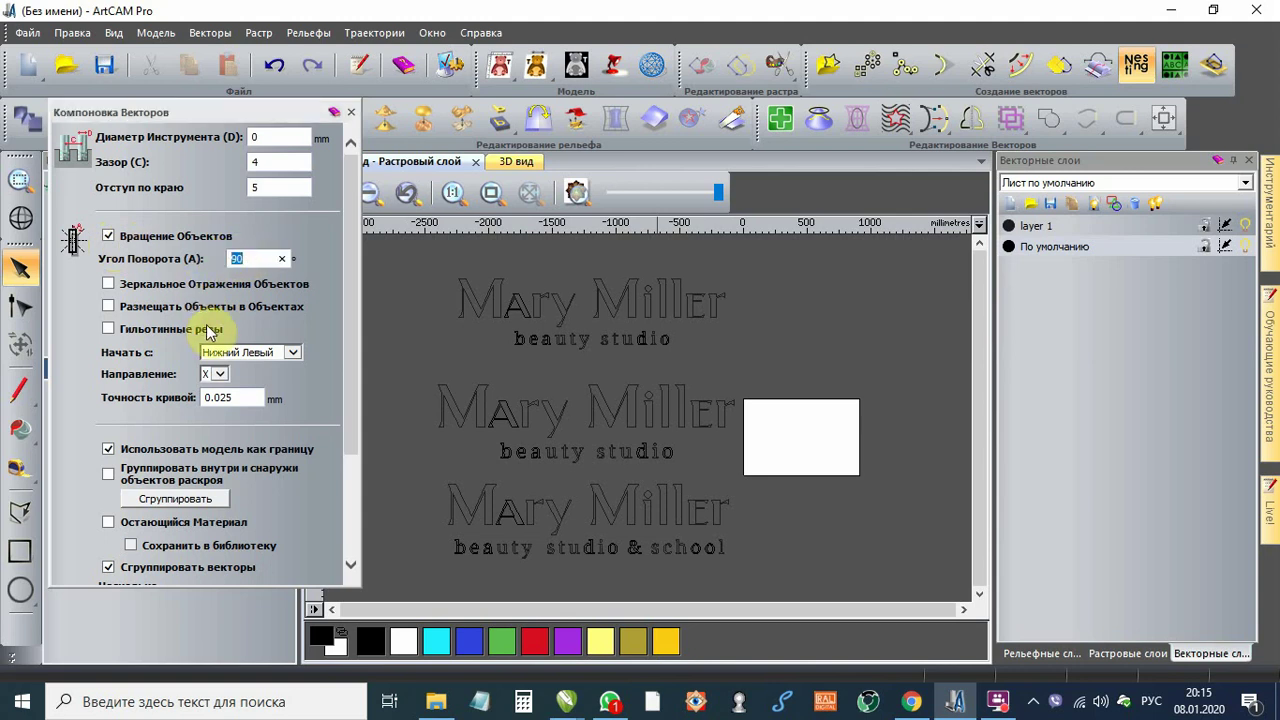
{"action": "type", "text": "1"}
{"action": "key", "text": "BackSpace"}
{"action": "type", "text": "10"}
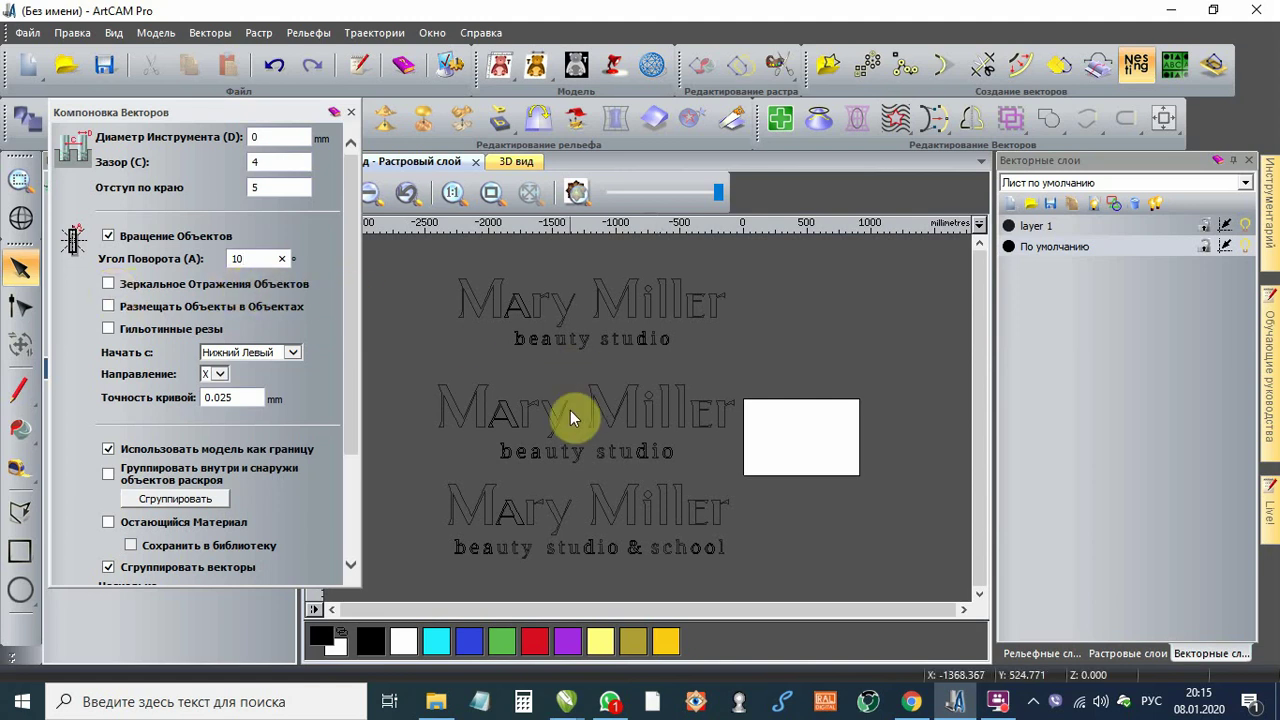
{"action": "left_click", "coordinate": [500, 421]}
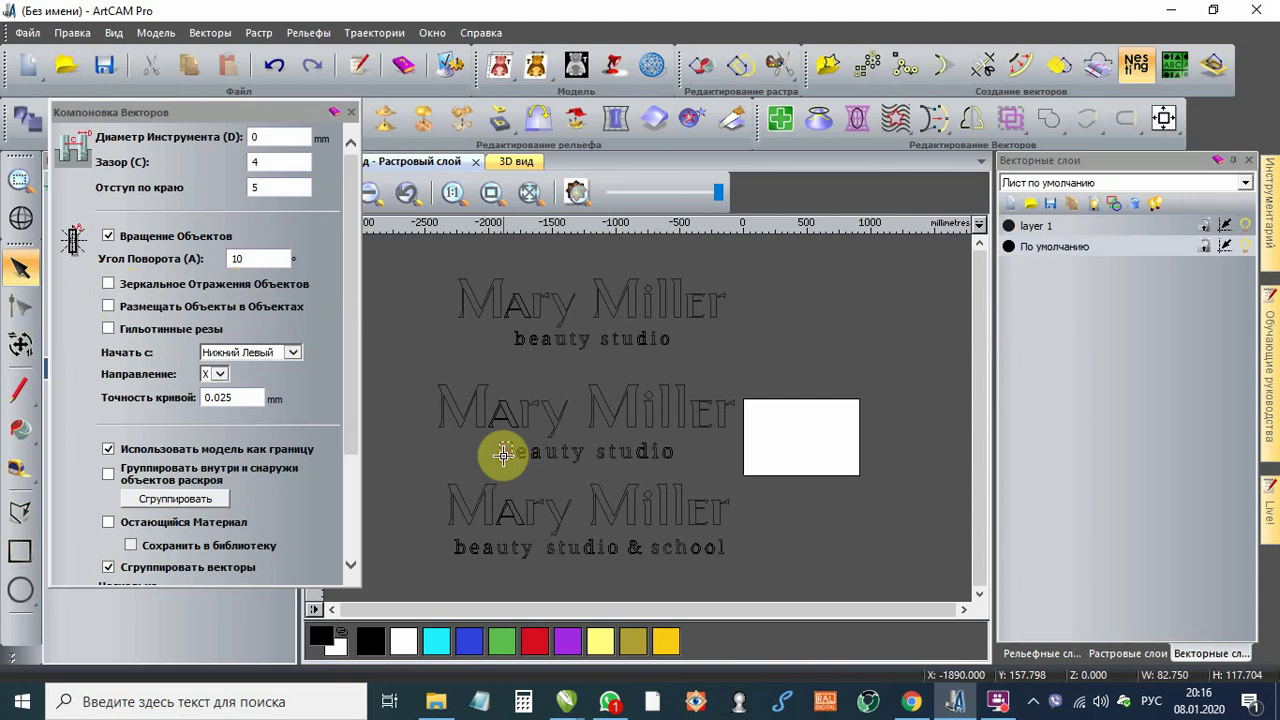
{"action": "left_click", "coordinate": [479, 457]}
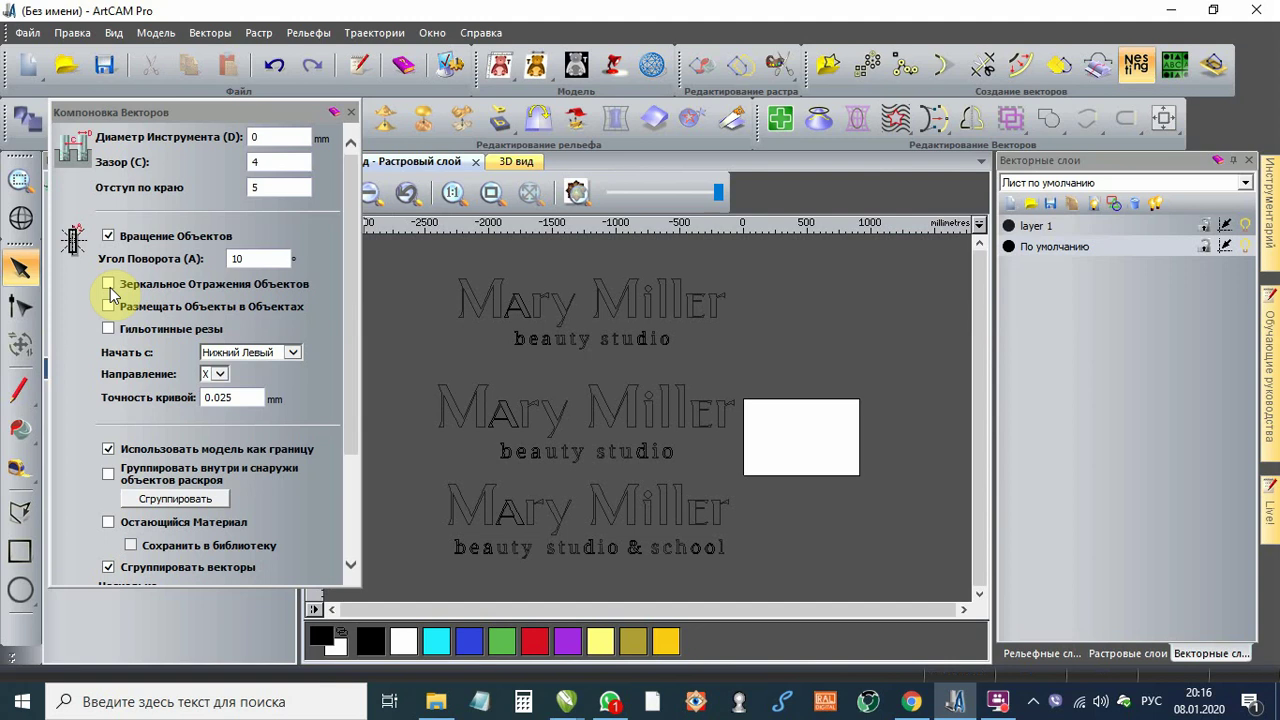
Step: Allow objects to be placed inside other objects and leave object mirroring disabled
{"action": "left_click", "coordinate": [109, 286]}
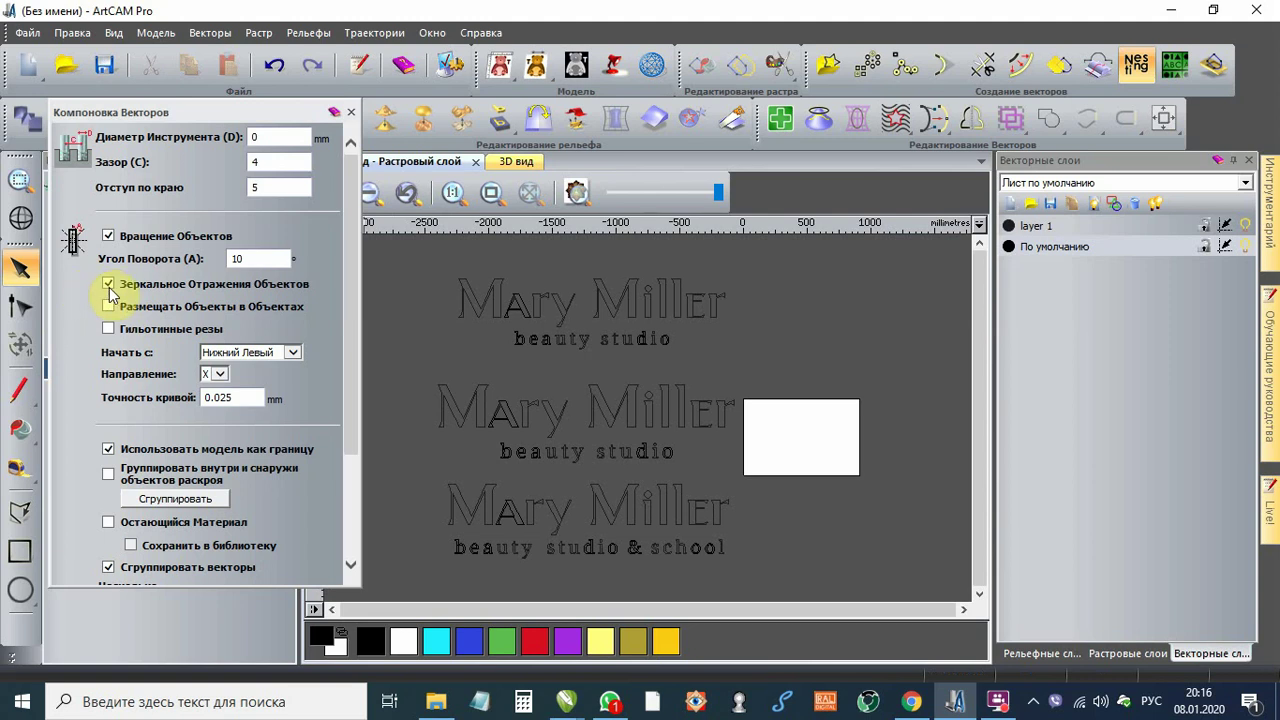
{"action": "left_click", "coordinate": [108, 285]}
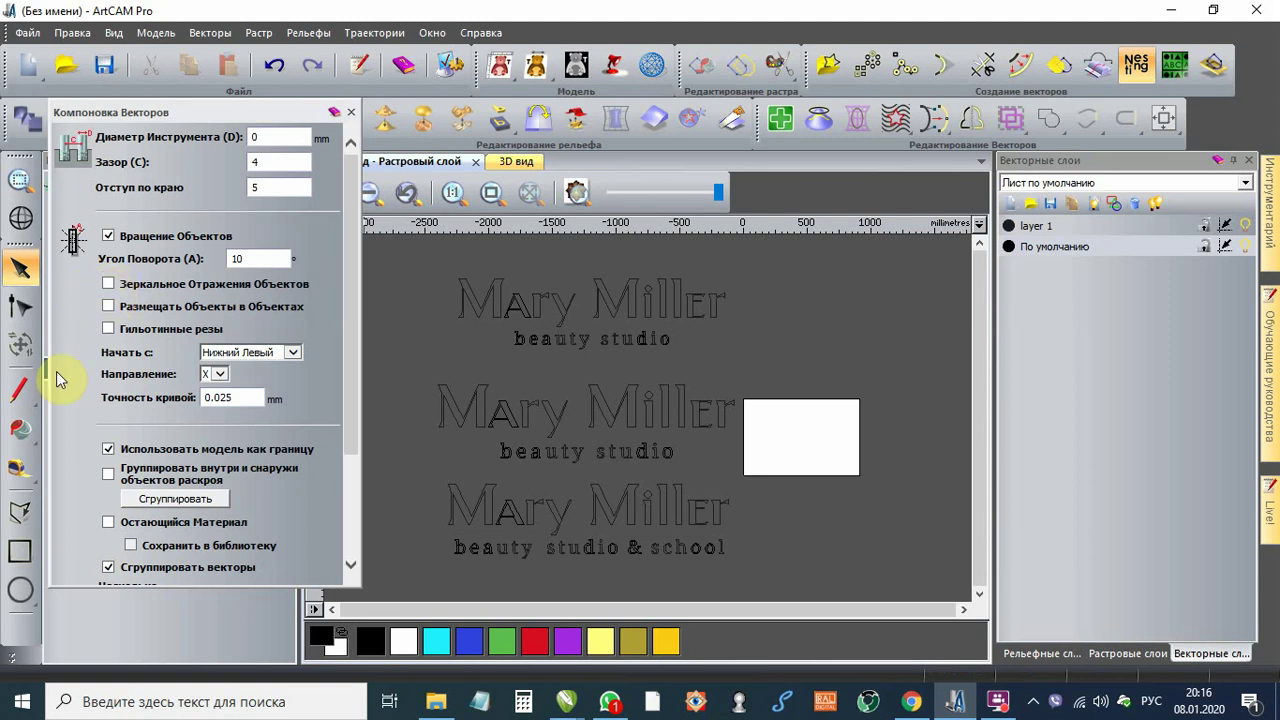
{"action": "left_click", "coordinate": [109, 307]}
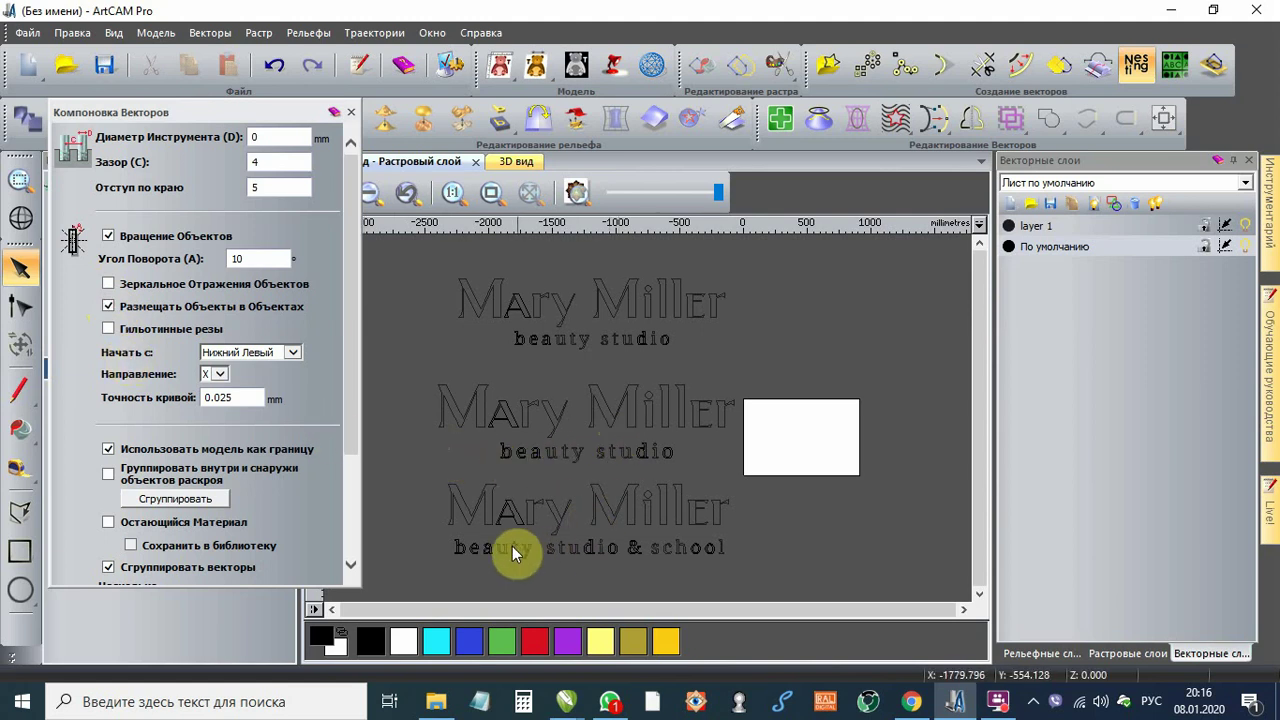
{"action": "scroll", "coordinate": [492, 535], "scroll_direction": "up", "scroll_amount": 2}
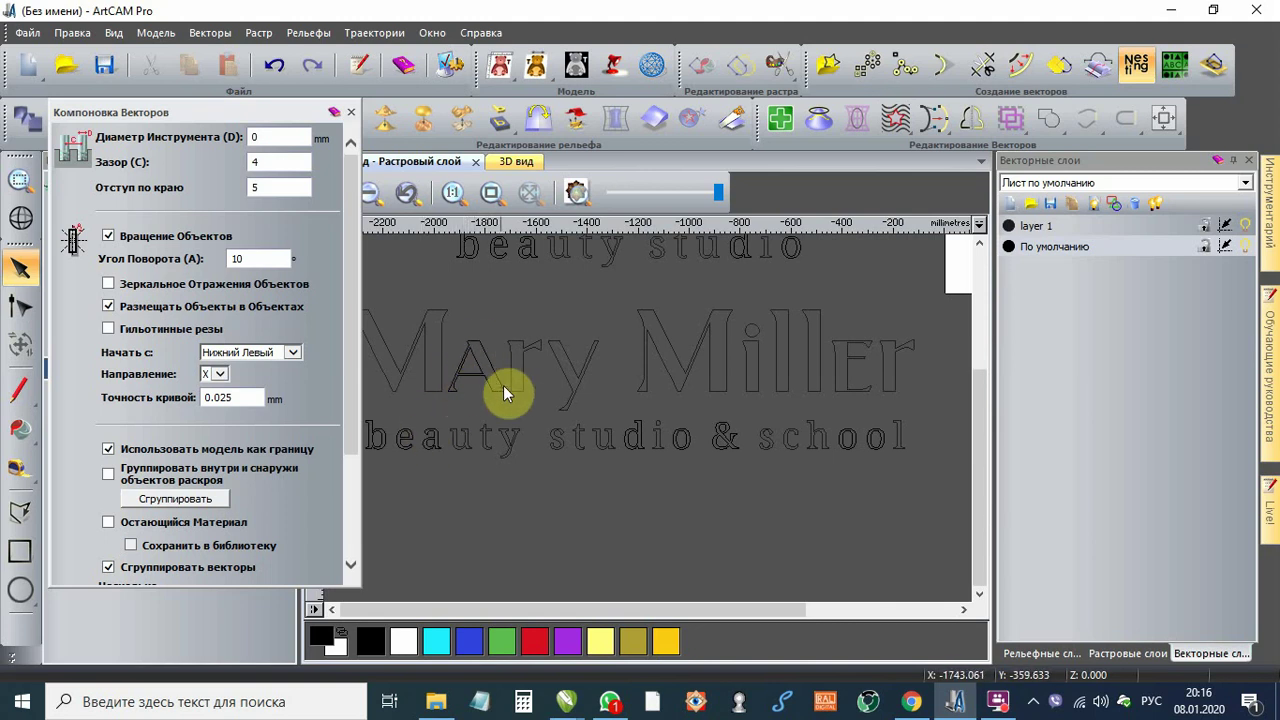
{"action": "scroll", "coordinate": [560, 425], "scroll_direction": "down", "scroll_amount": 2}
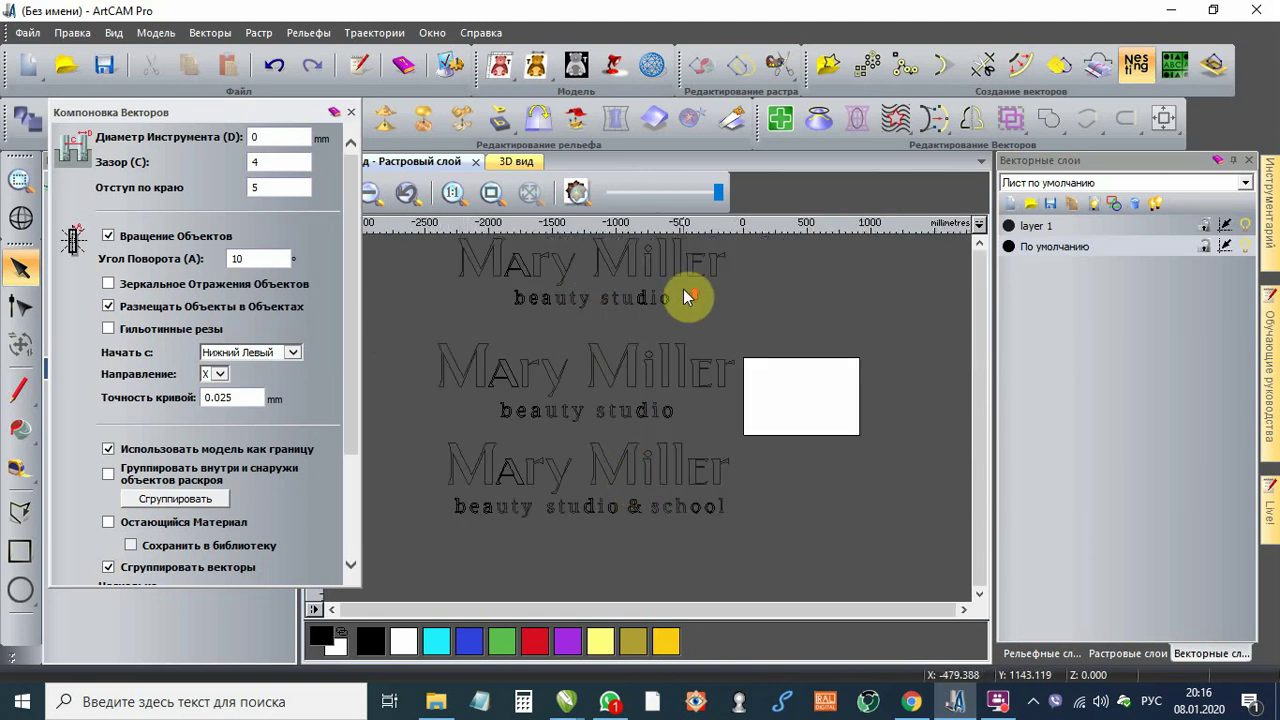
{"action": "scroll", "coordinate": [594, 360], "scroll_direction": "up", "scroll_amount": 3}
{"action": "scroll", "coordinate": [530, 342], "scroll_direction": "down", "scroll_amount": 2}
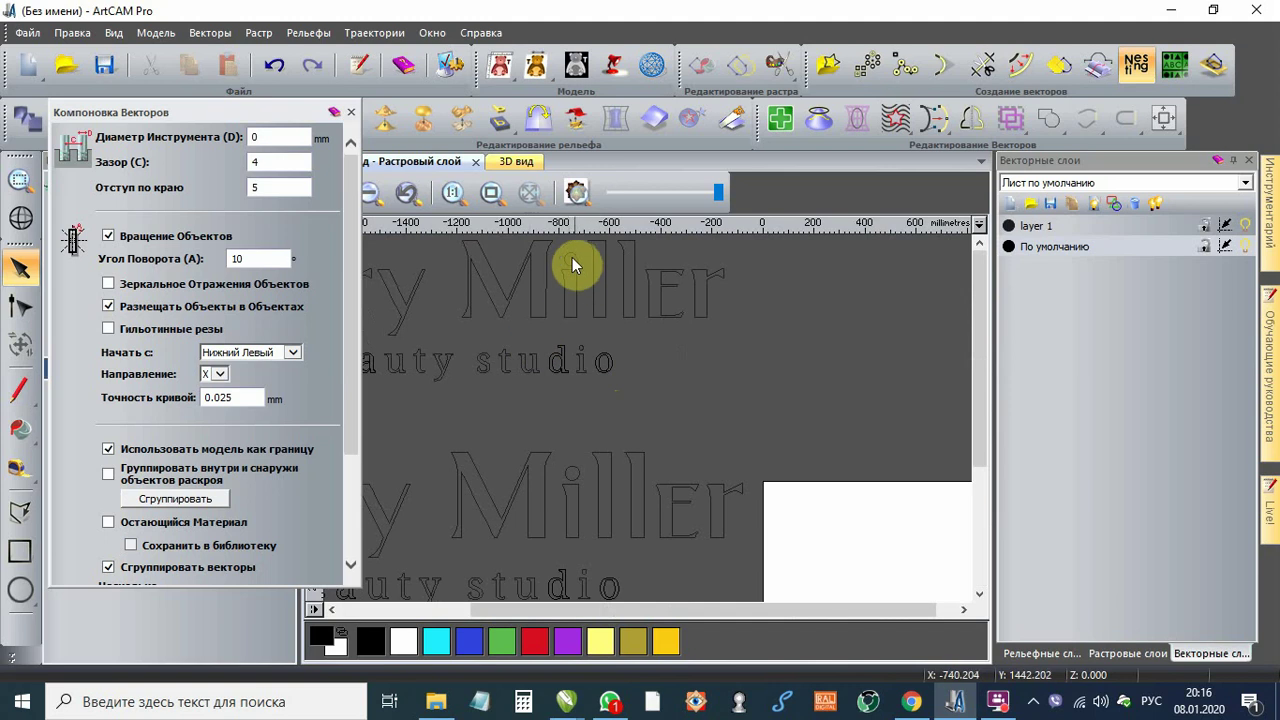
{"action": "scroll", "coordinate": [640, 366], "scroll_direction": "down", "scroll_amount": 2}
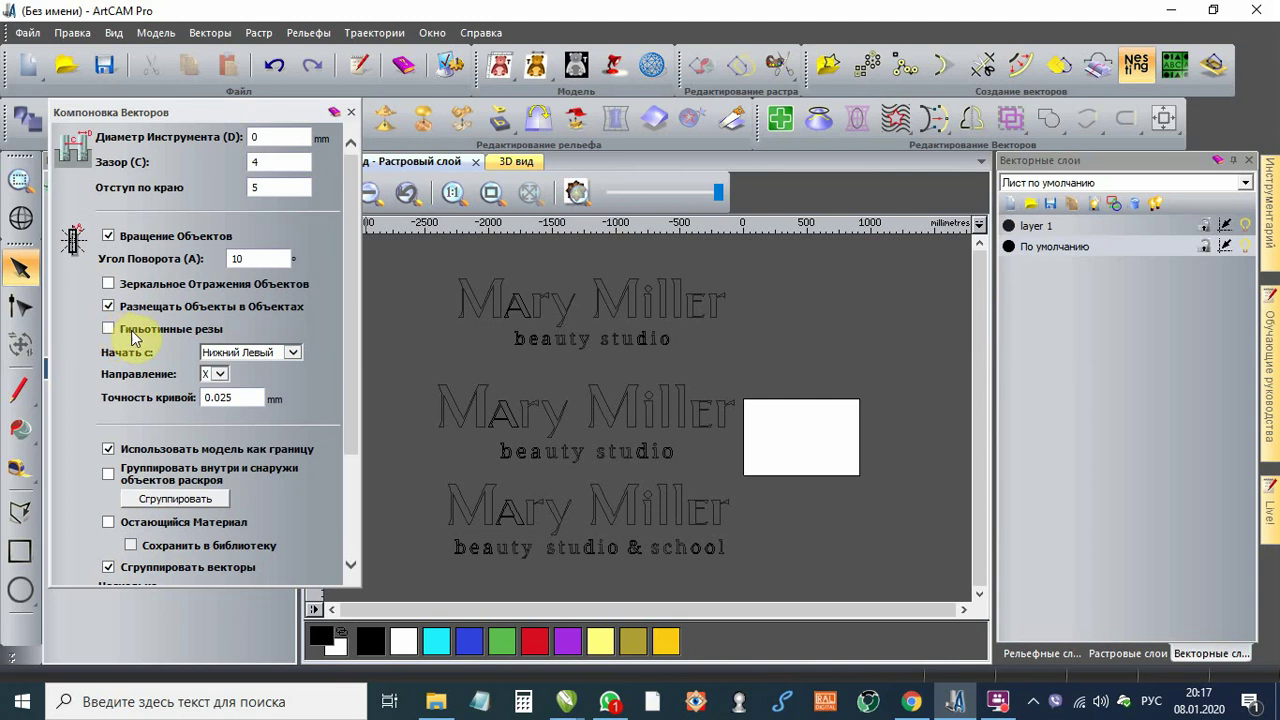
Step: Set the nesting to start from the upper right corner (Верхний Правый) with direction X
{"action": "left_click", "coordinate": [240, 354]}
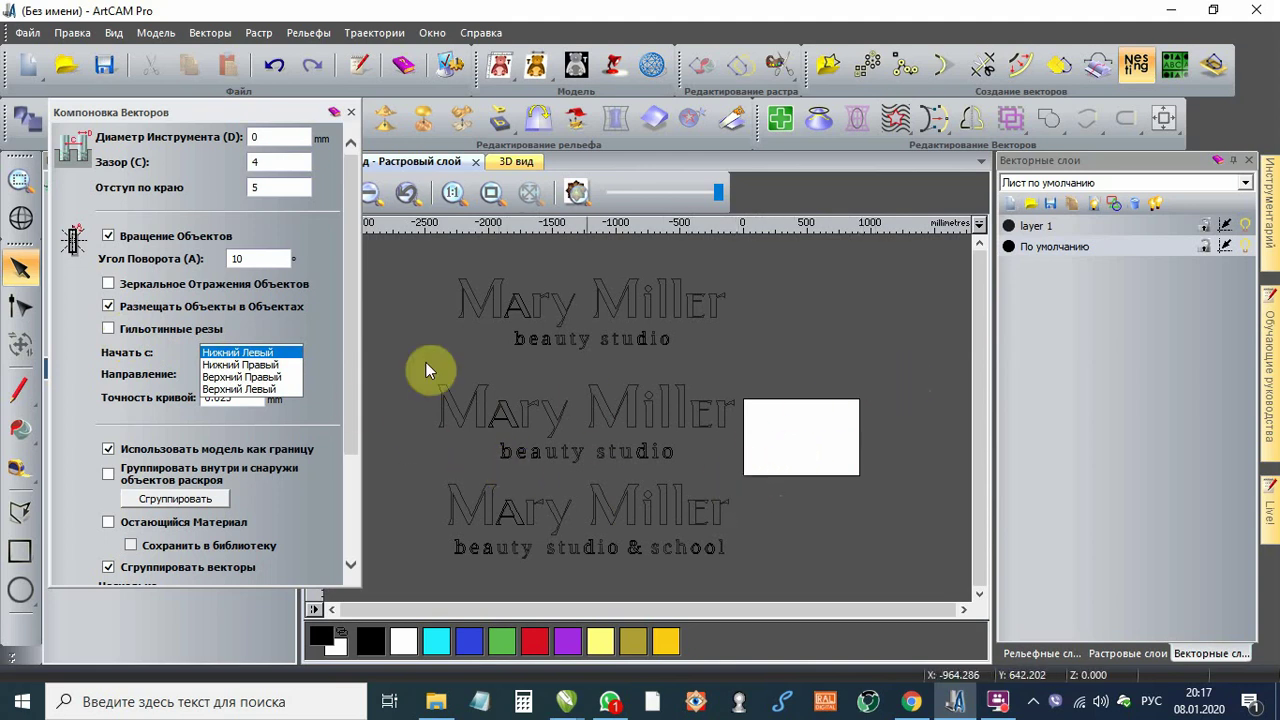
{"action": "left_click", "coordinate": [280, 377]}
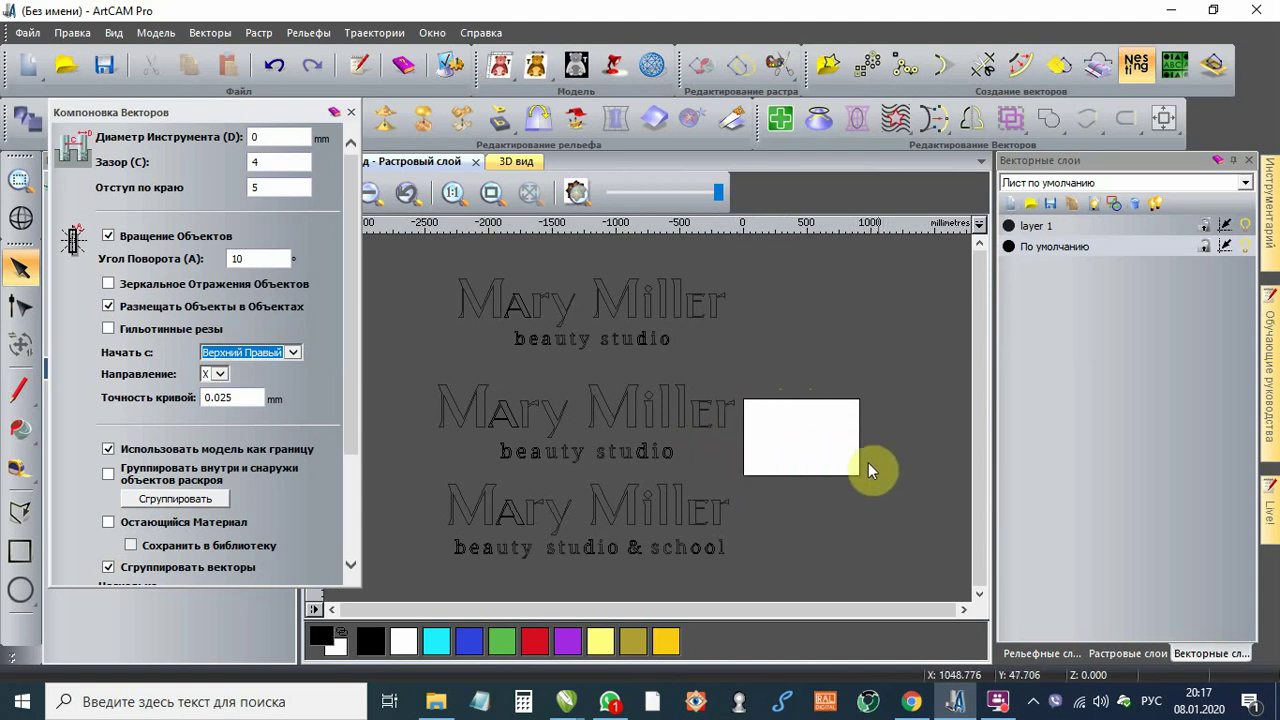
{"action": "left_click", "coordinate": [214, 375]}
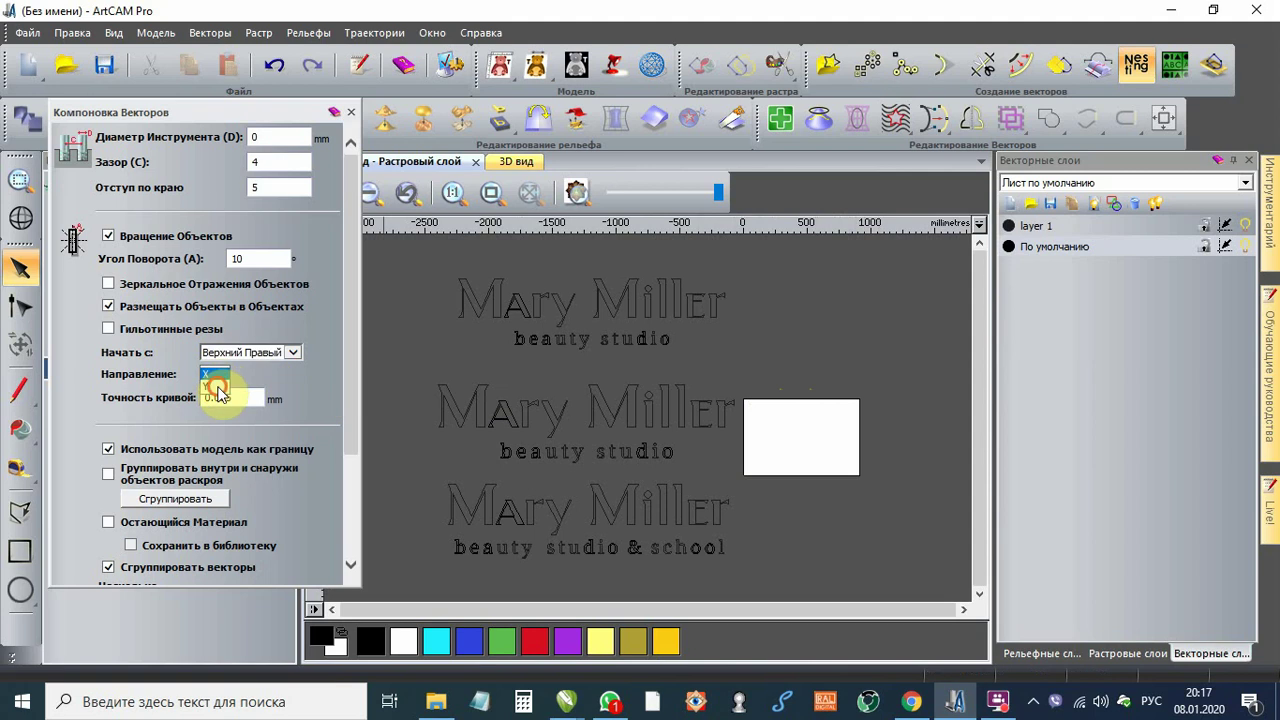
{"action": "left_click", "coordinate": [218, 393]}
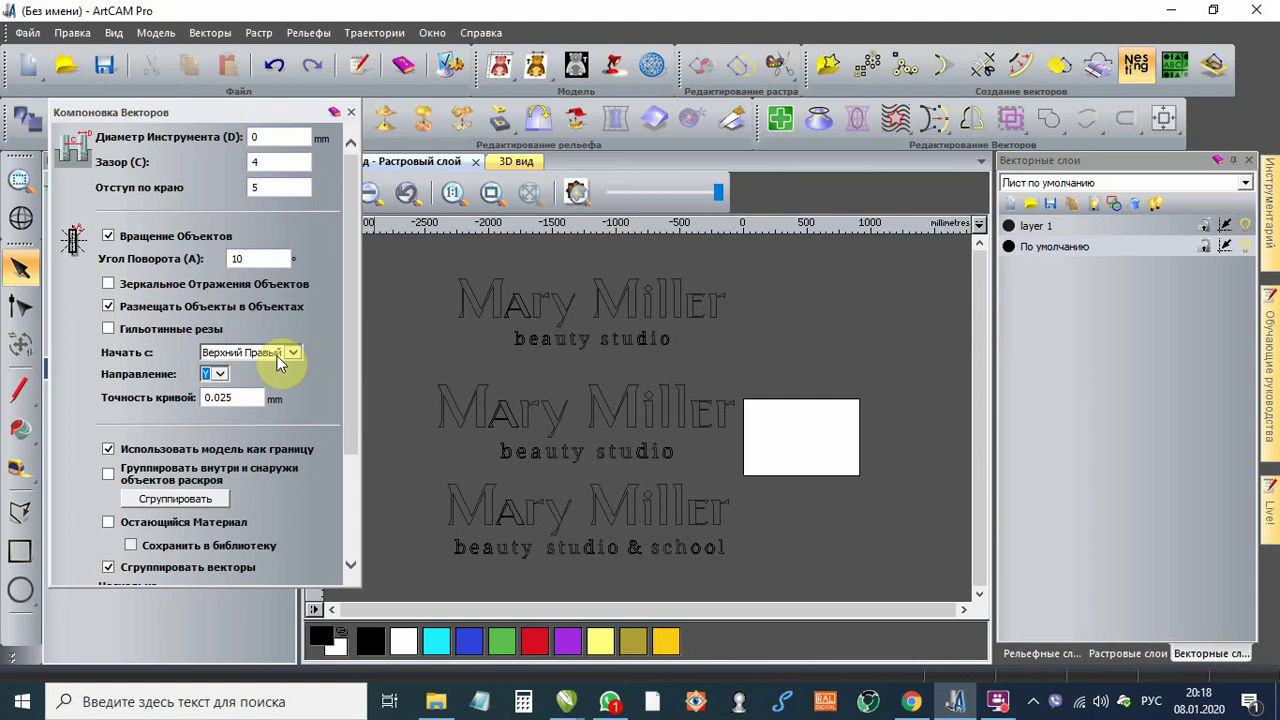
{"action": "left_click", "coordinate": [220, 372]}
{"action": "left_click", "coordinate": [218, 362]}
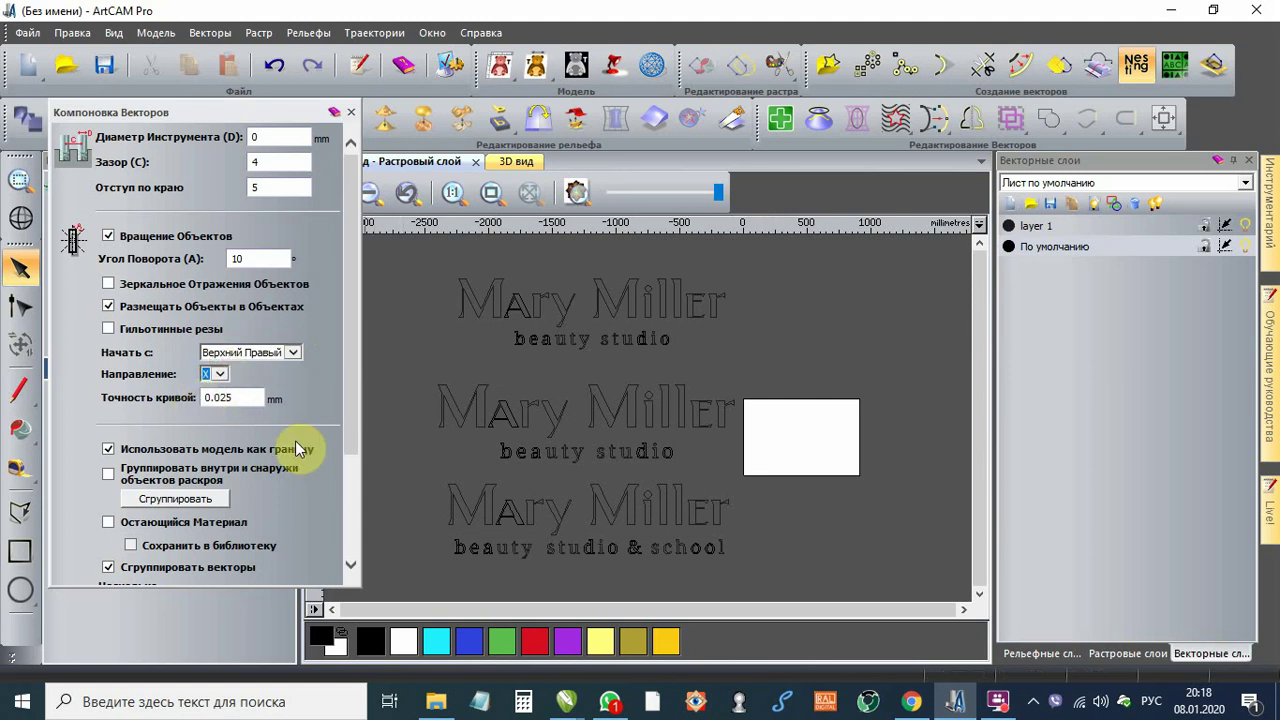
Step: Set the copy count for all parts to 2 and disable that multiple-copies option
{"action": "scroll", "coordinate": [295, 448], "scroll_direction": "down", "scroll_amount": 2}
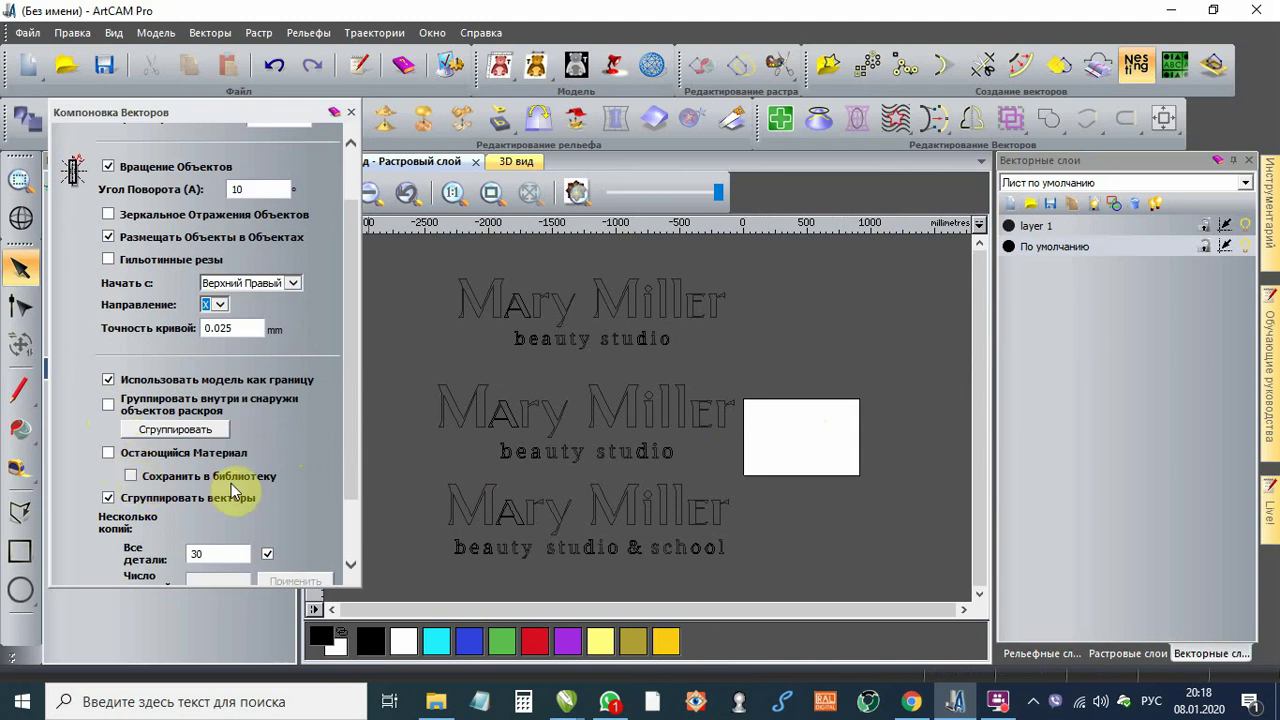
{"action": "scroll", "coordinate": [243, 463], "scroll_direction": "down", "scroll_amount": 1}
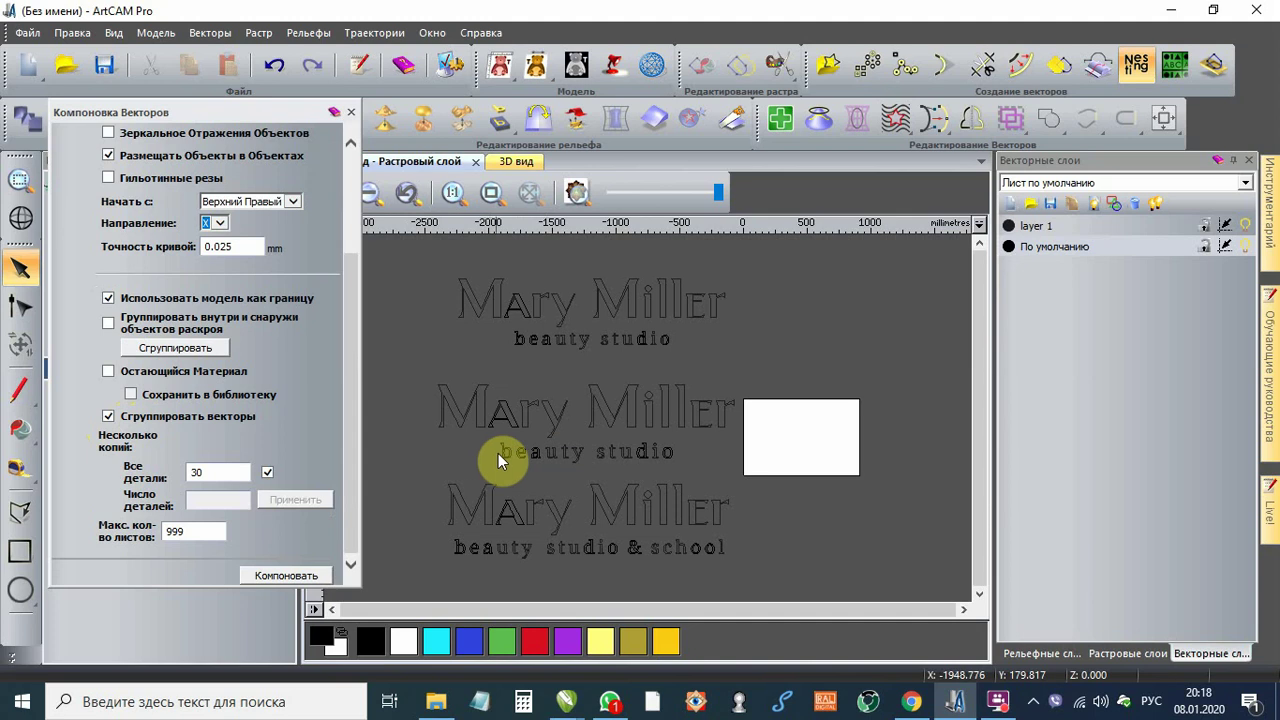
{"action": "left_click", "coordinate": [212, 472]}
{"action": "key", "text": "Home"}
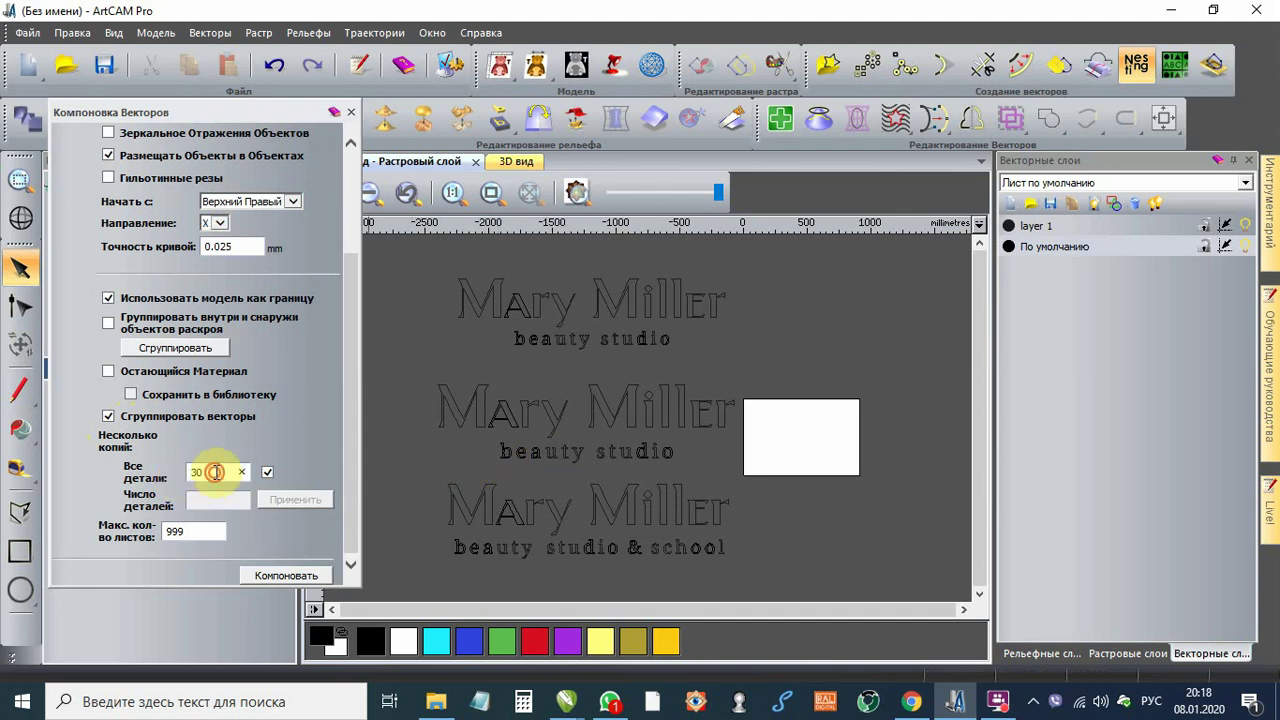
{"action": "left_click", "coordinate": [266, 471]}
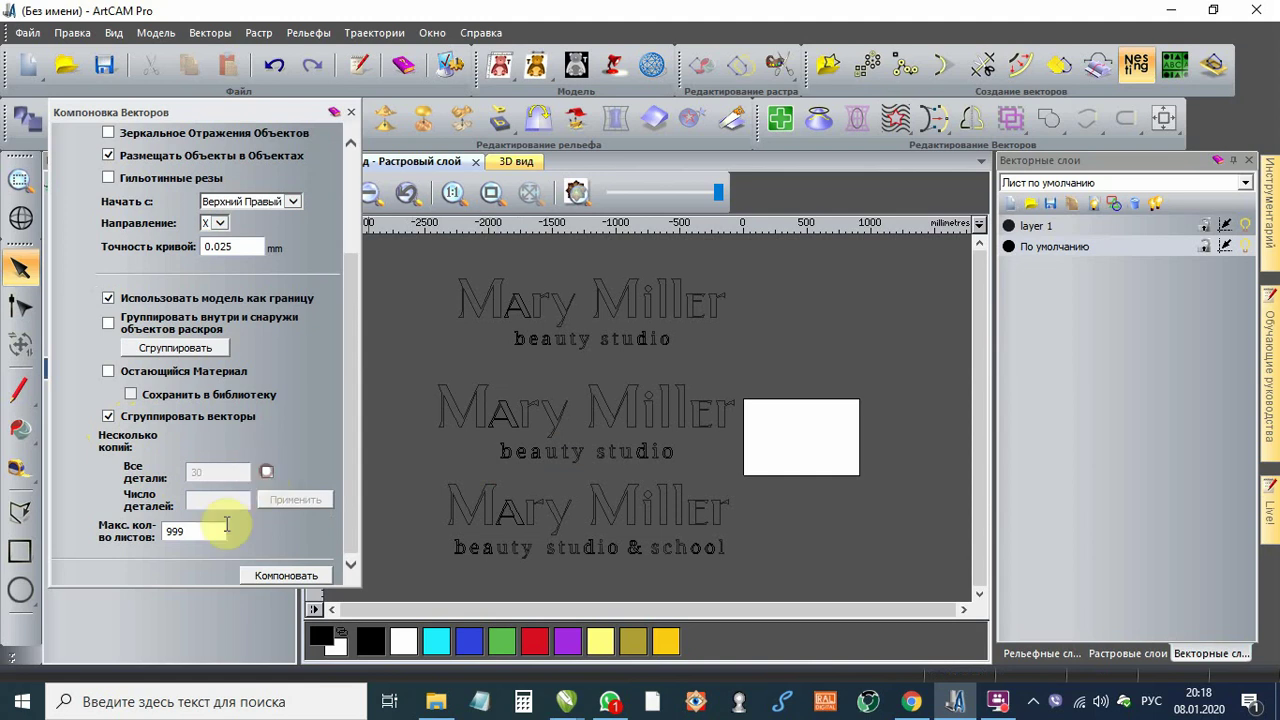
{"action": "left_click", "coordinate": [270, 471]}
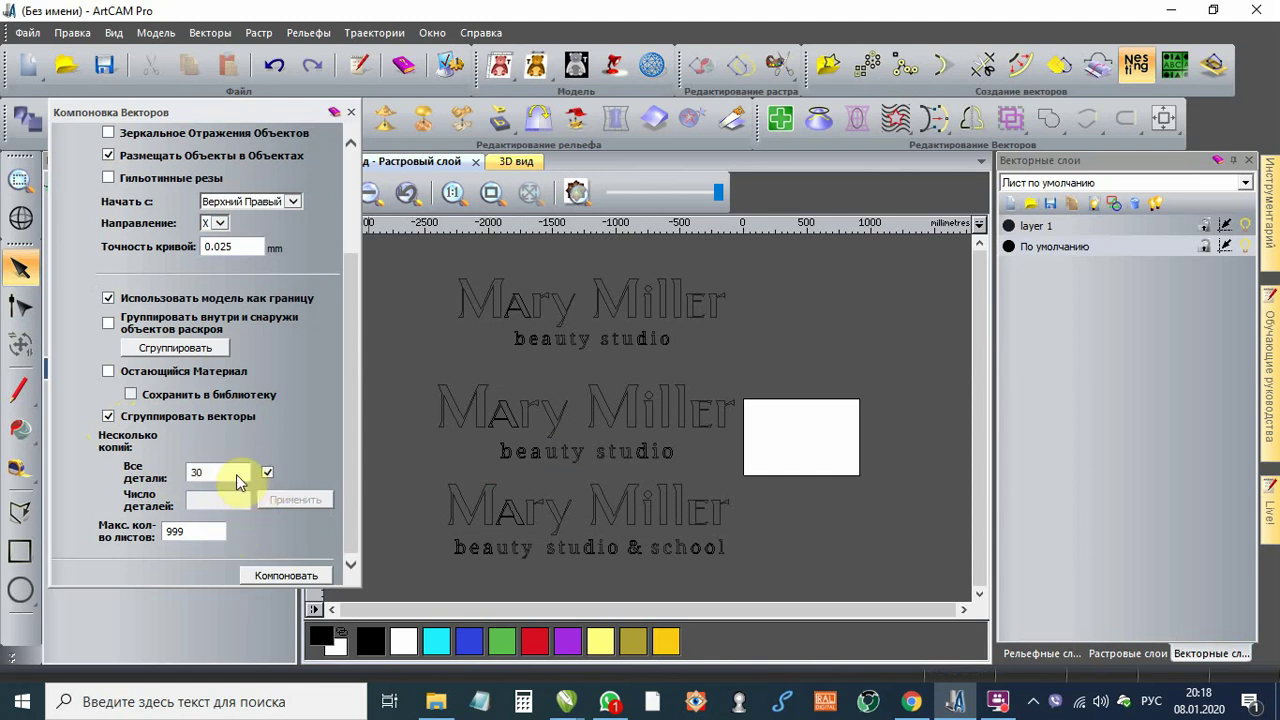
{"action": "left_click", "coordinate": [200, 472]}
{"action": "type", "text": "2"}
{"action": "left_click", "coordinate": [269, 473]}
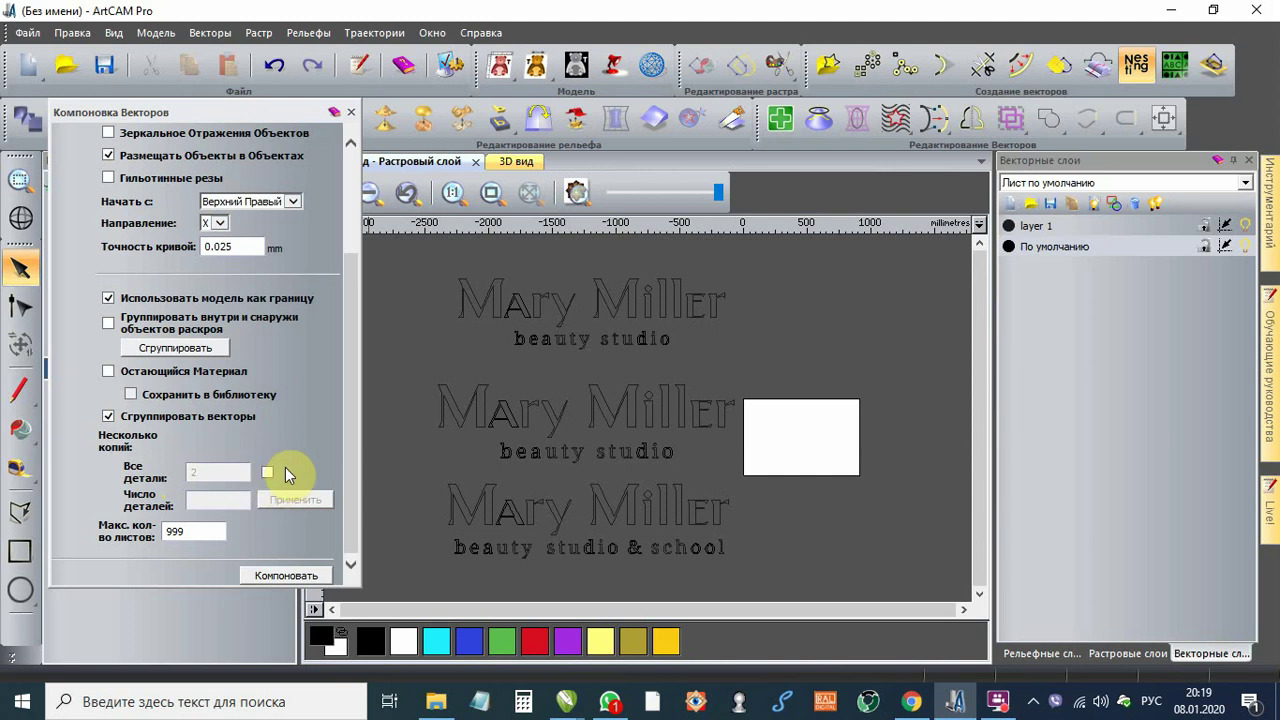
Step: Enter 999 as the maximum number of nesting sheets
{"action": "left_click", "coordinate": [206, 532]}
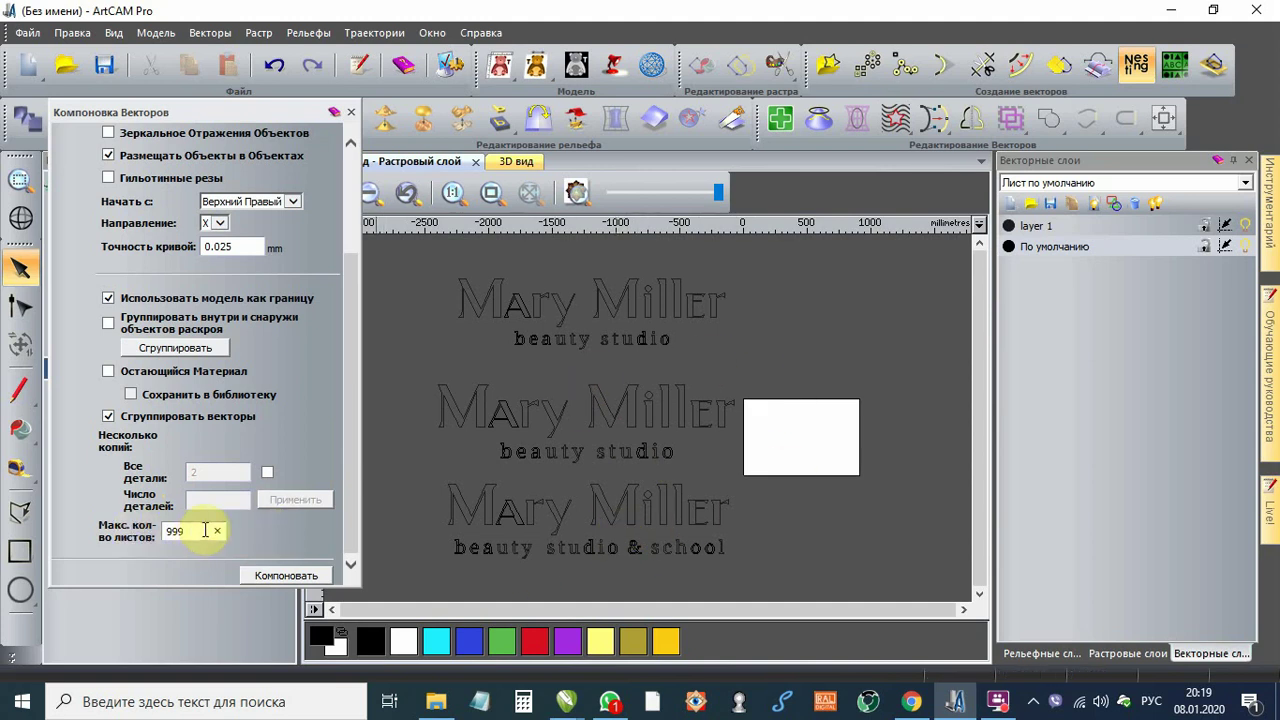
{"action": "double_click", "coordinate": [172, 531]}
{"action": "type", "text": "999"}
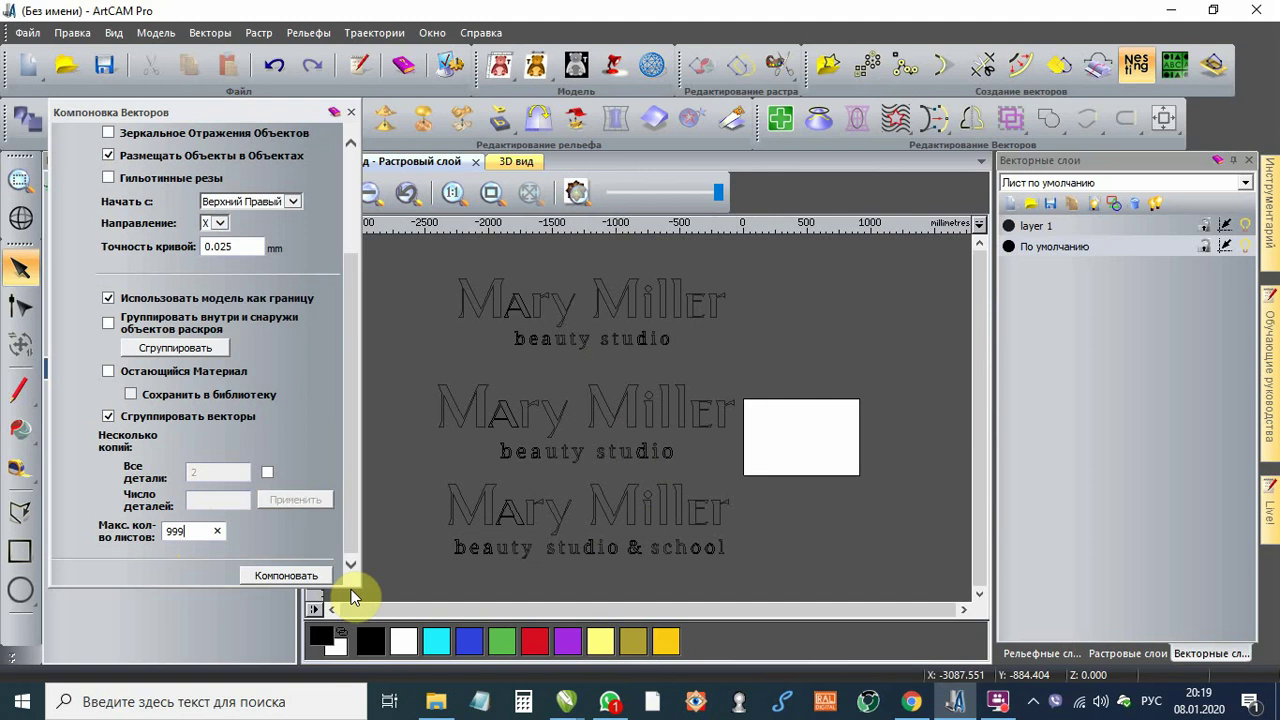
Step: Select all vectors of the three logos and run the nesting
{"action": "left_click", "coordinate": [287, 576]}
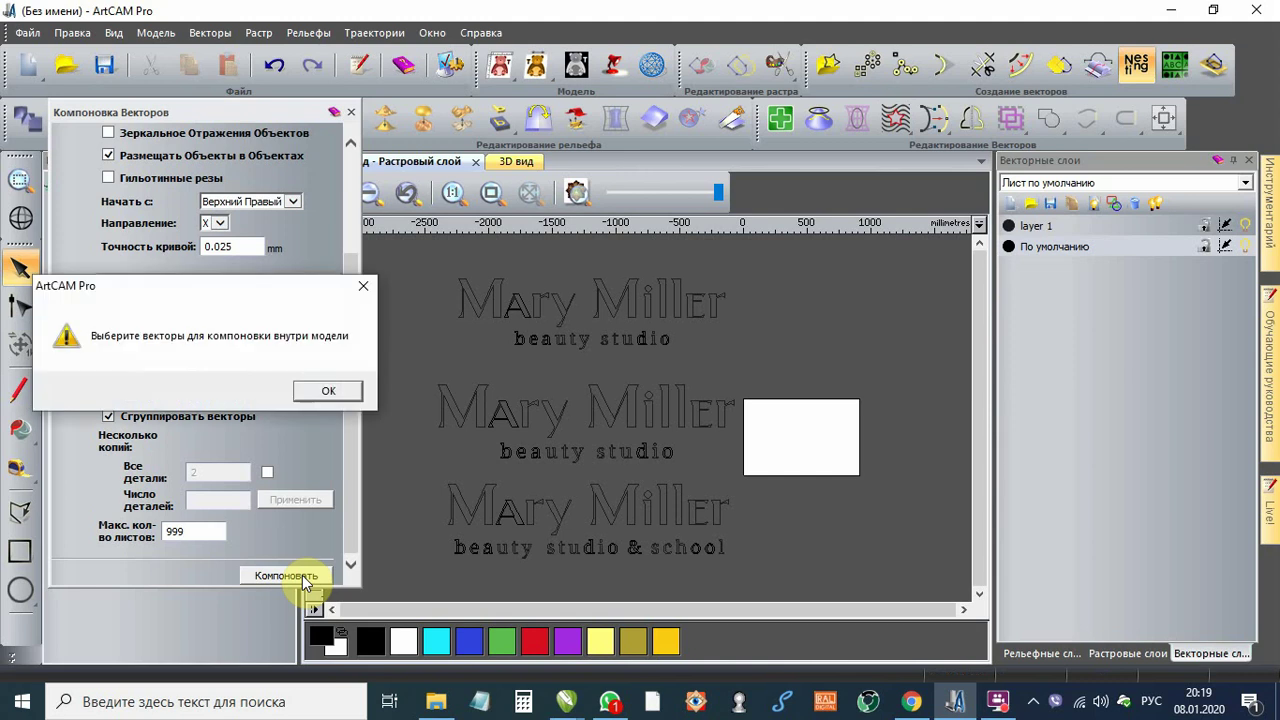
{"action": "left_click", "coordinate": [335, 392]}
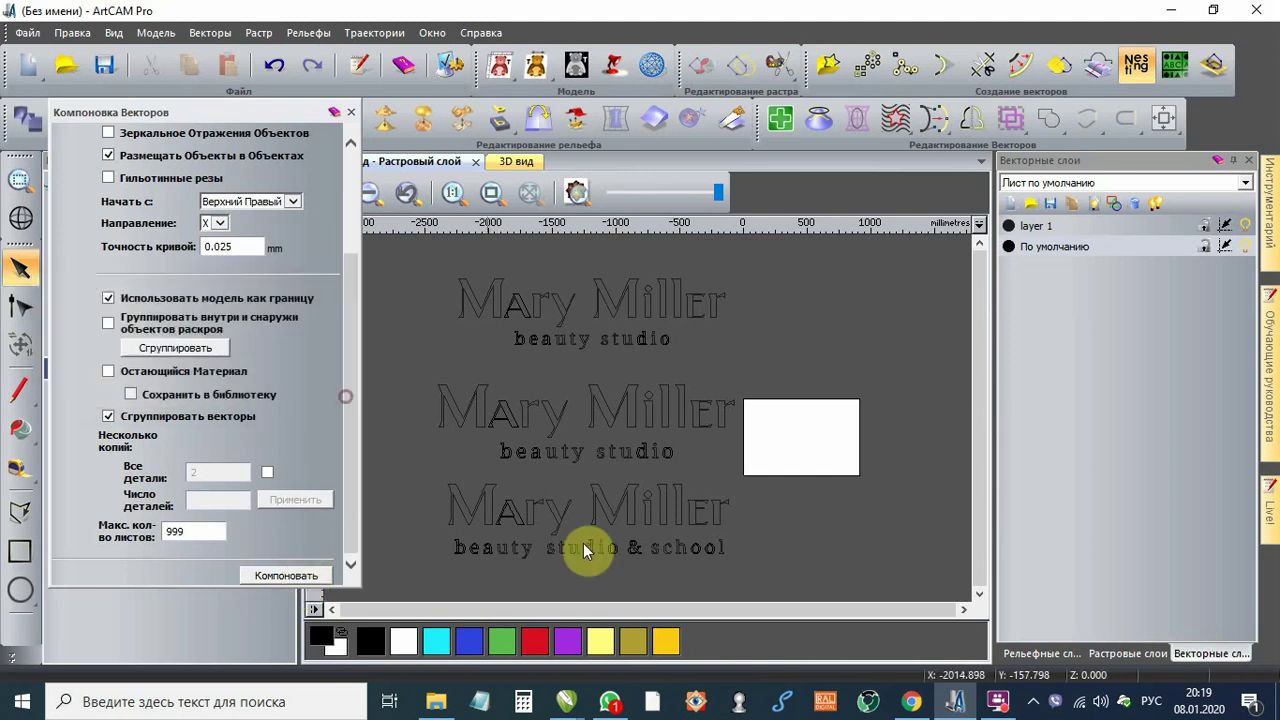
{"action": "left_click_drag", "start_coordinate": [753, 578], "coordinate": [424, 263]}
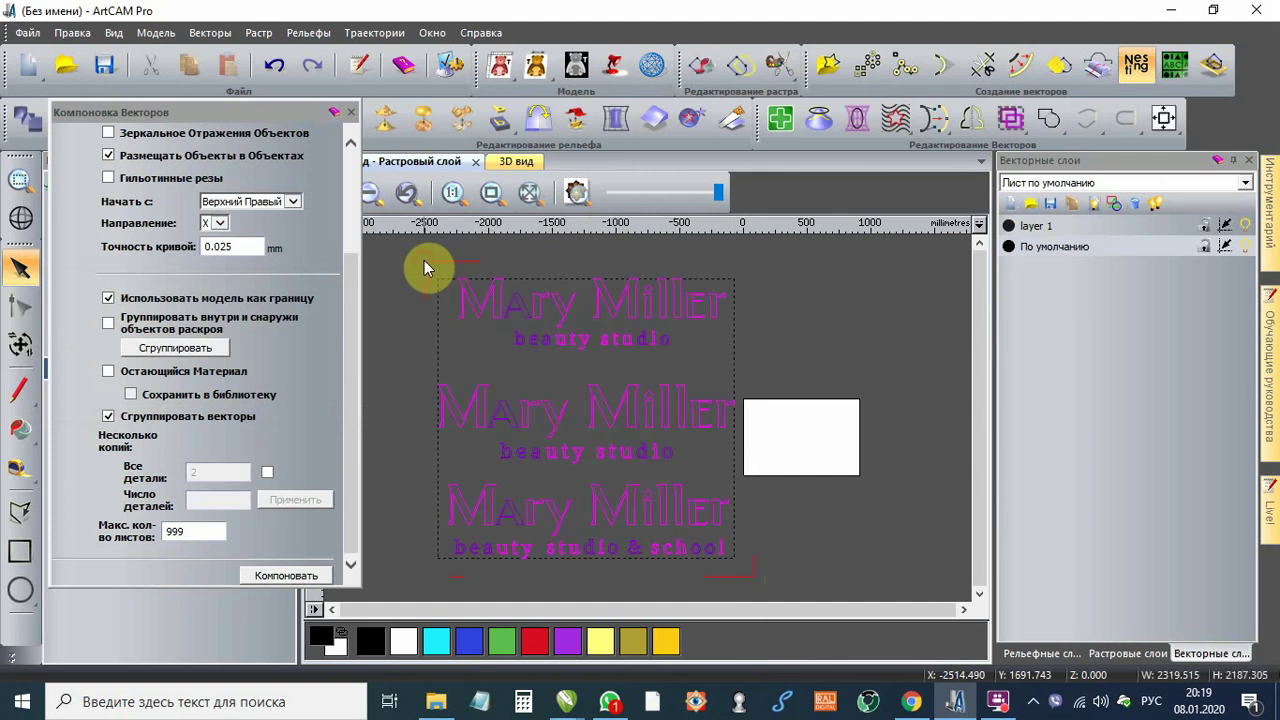
{"action": "left_click", "coordinate": [266, 578]}
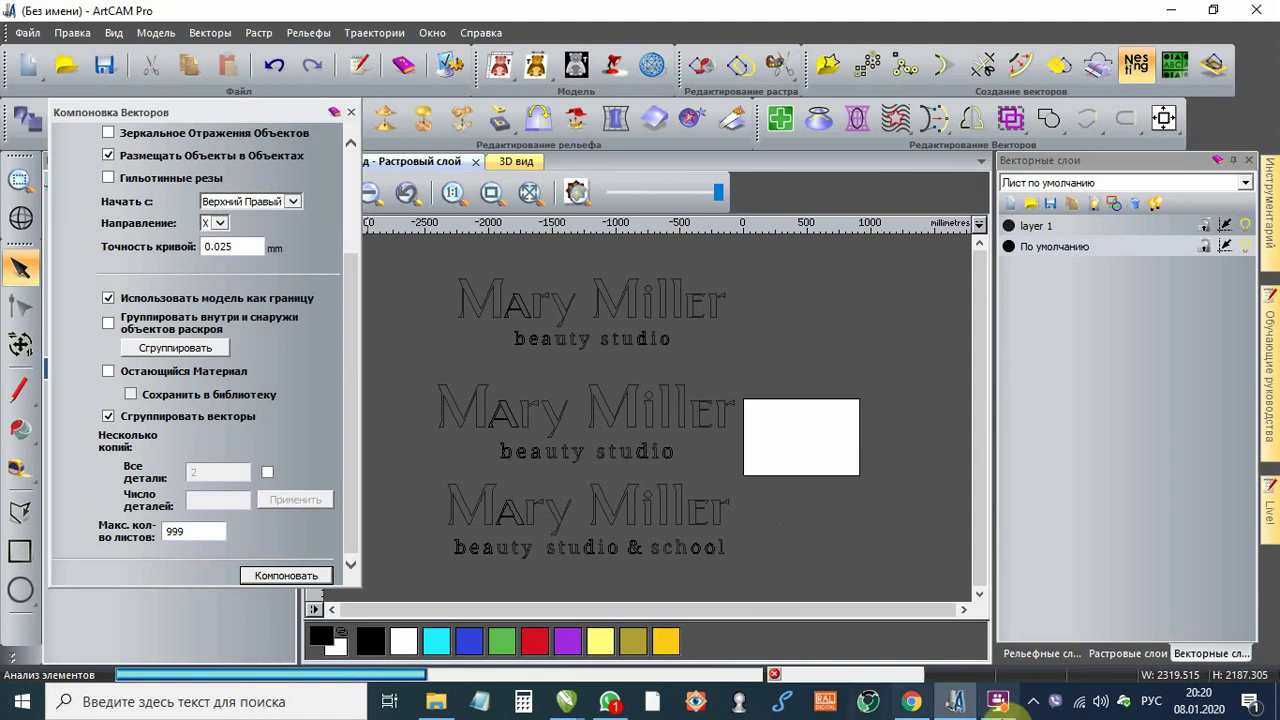
{"action": "left_click", "coordinate": [1030, 705]}
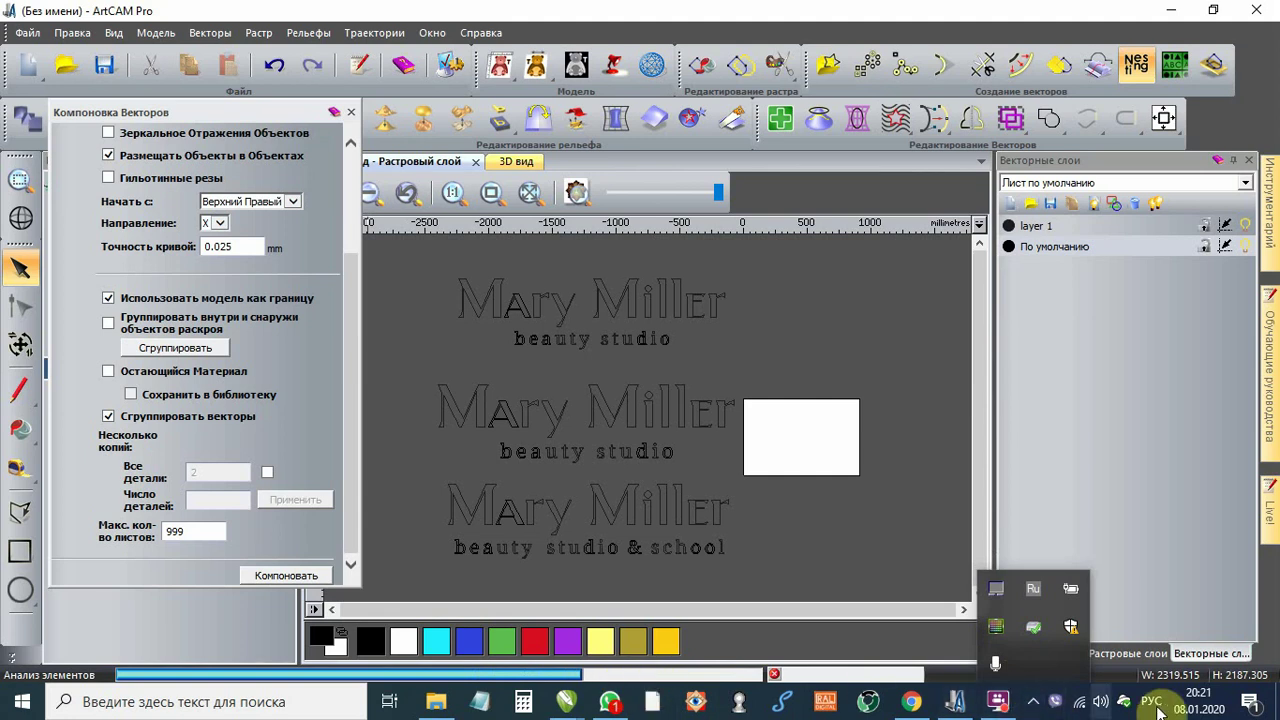
{"action": "mouse_move", "coordinate": [1205, 703]}
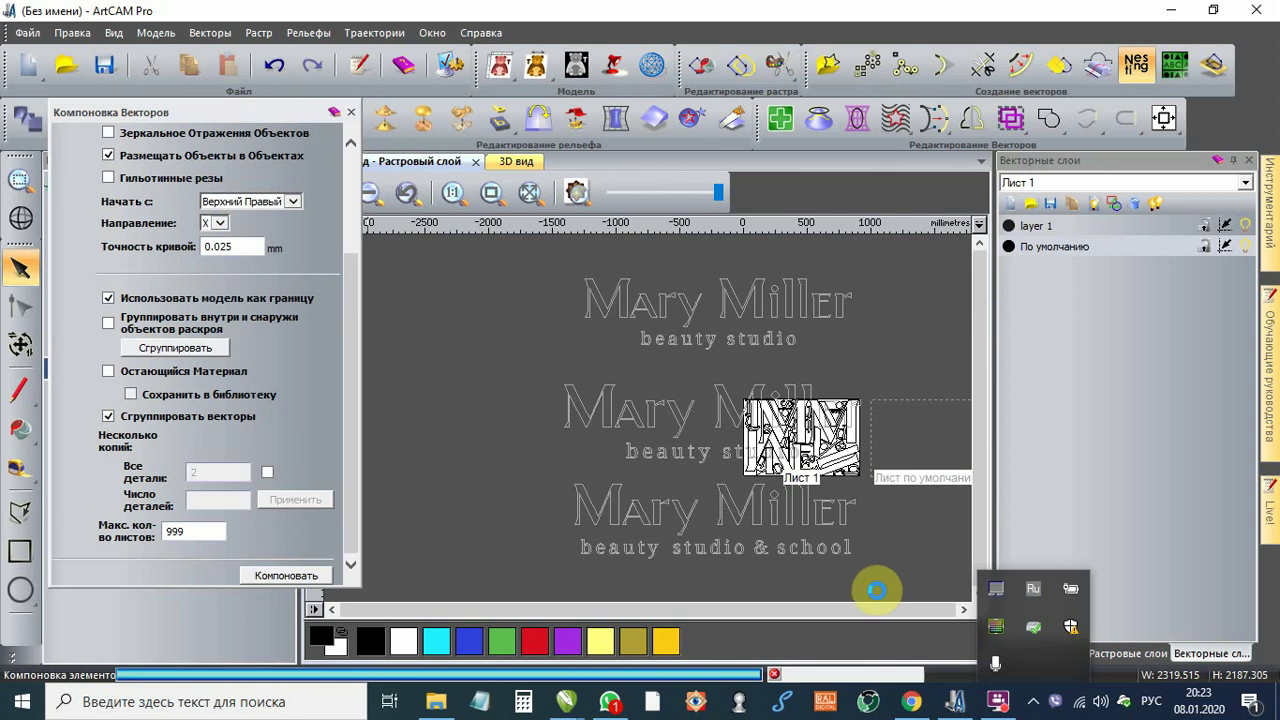
{"action": "left_click", "coordinate": [1033, 703]}
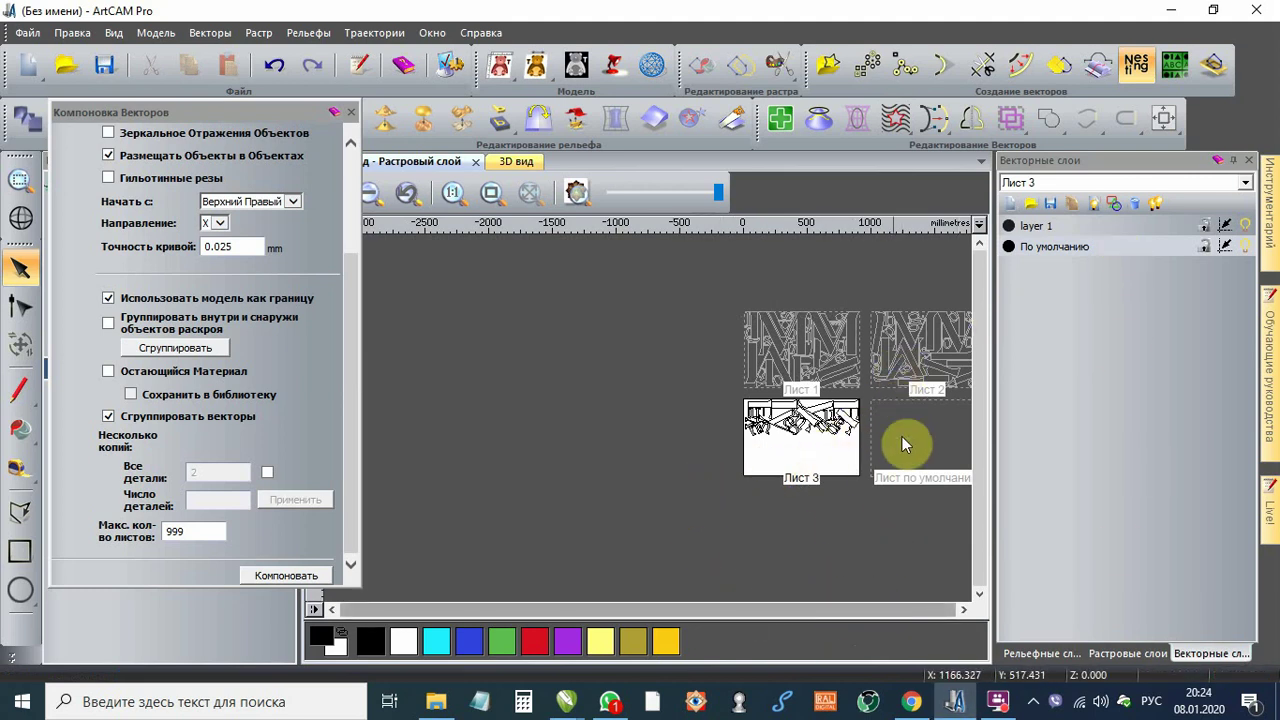
{"action": "left_click", "coordinate": [1078, 172]}
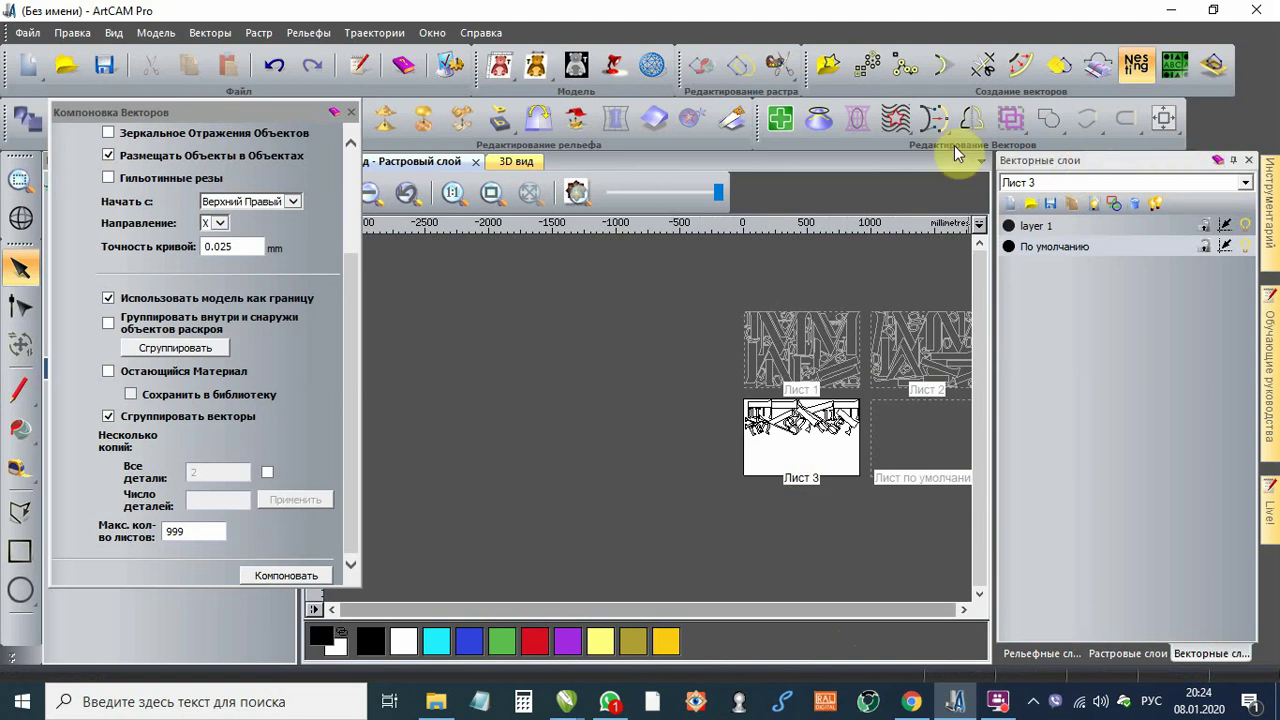
{"action": "left_click", "coordinate": [431, 33]}
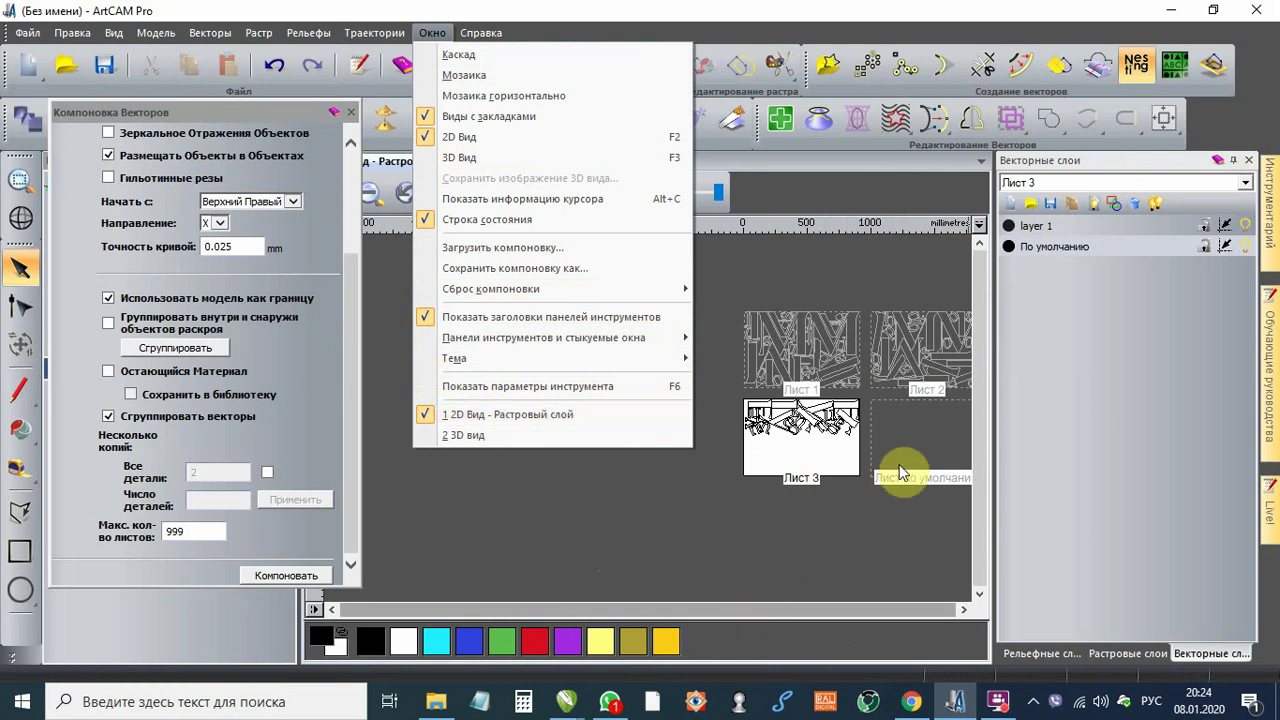
{"action": "mouse_move", "coordinate": [375, 35]}
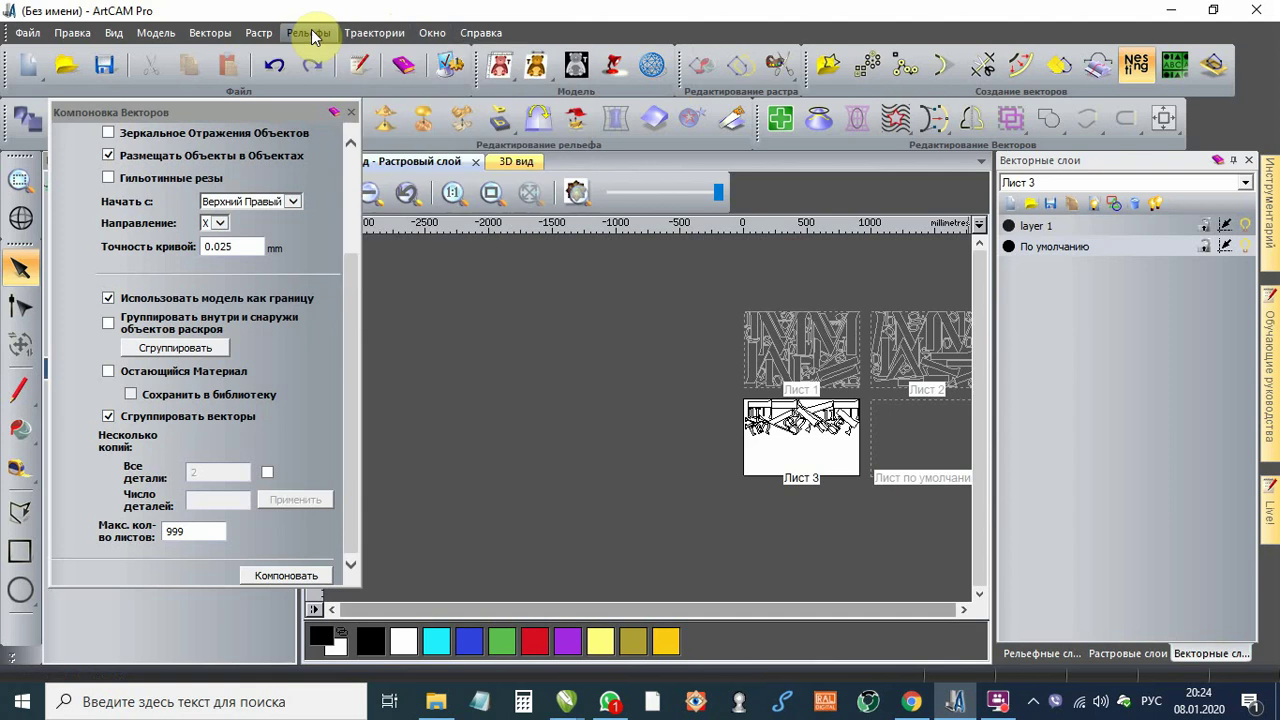
{"action": "mouse_move", "coordinate": [489, 38]}
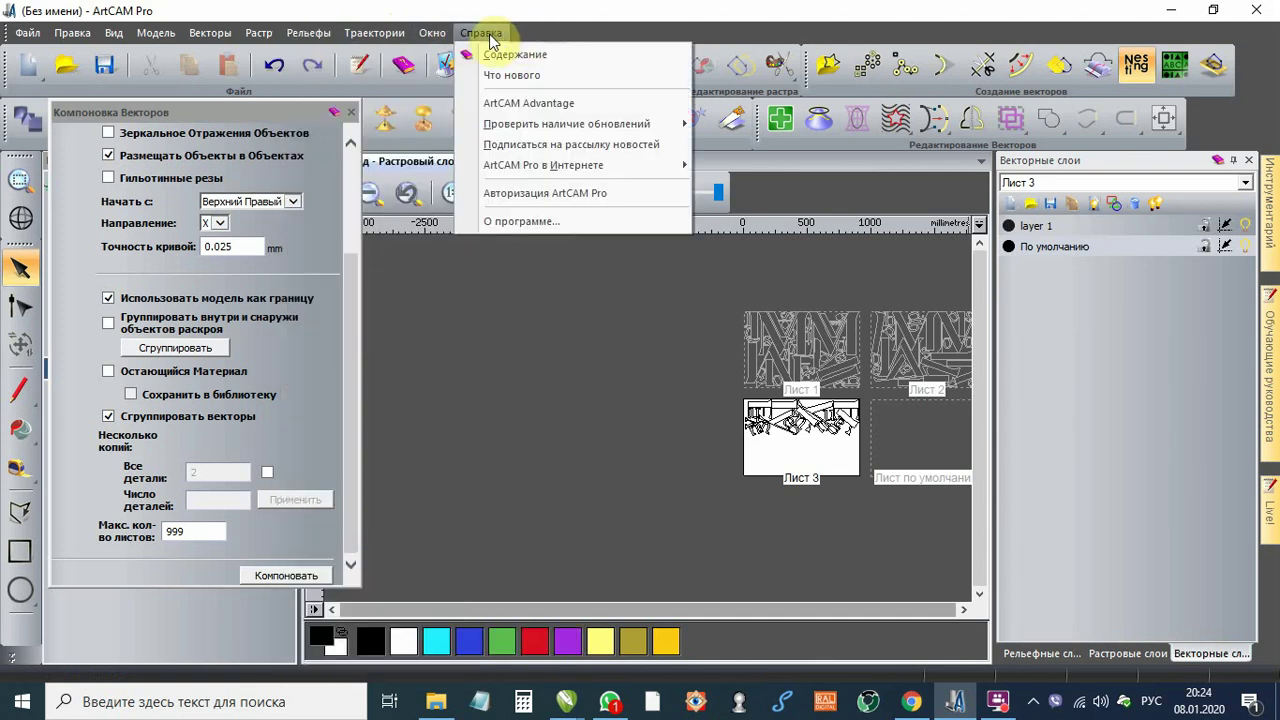
{"action": "mouse_move", "coordinate": [293, 38]}
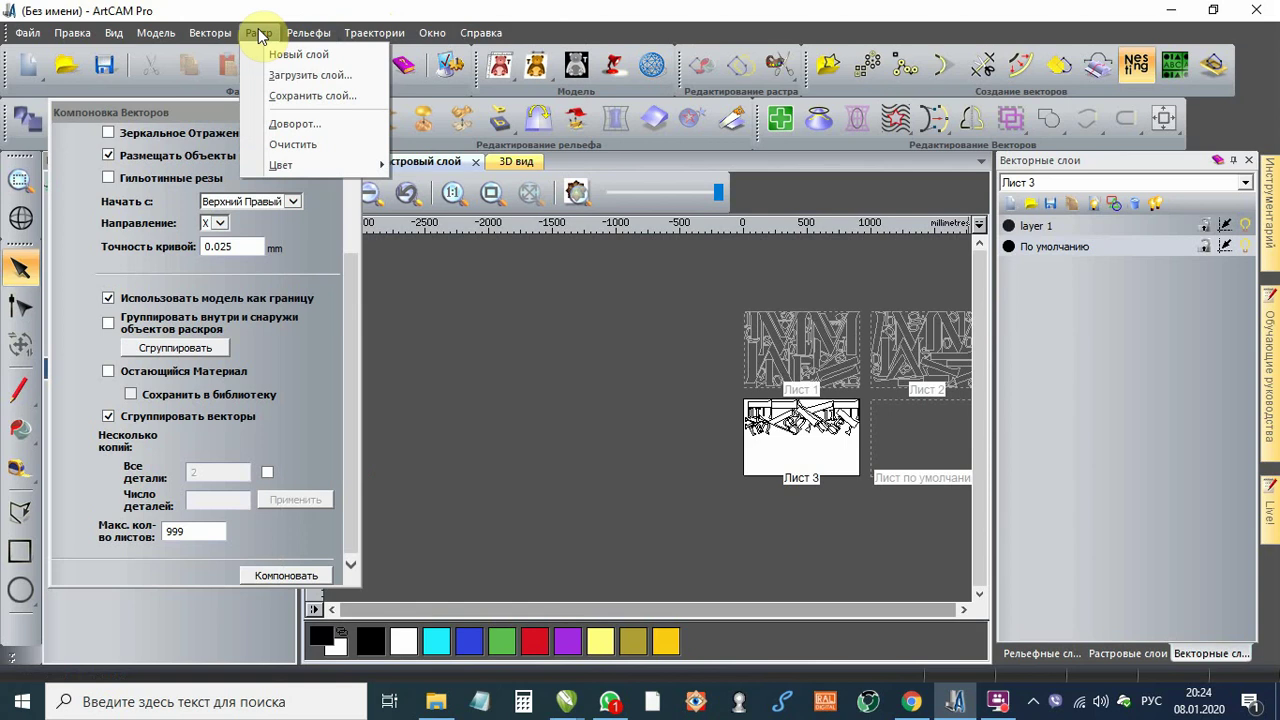
{"action": "mouse_move", "coordinate": [218, 36]}
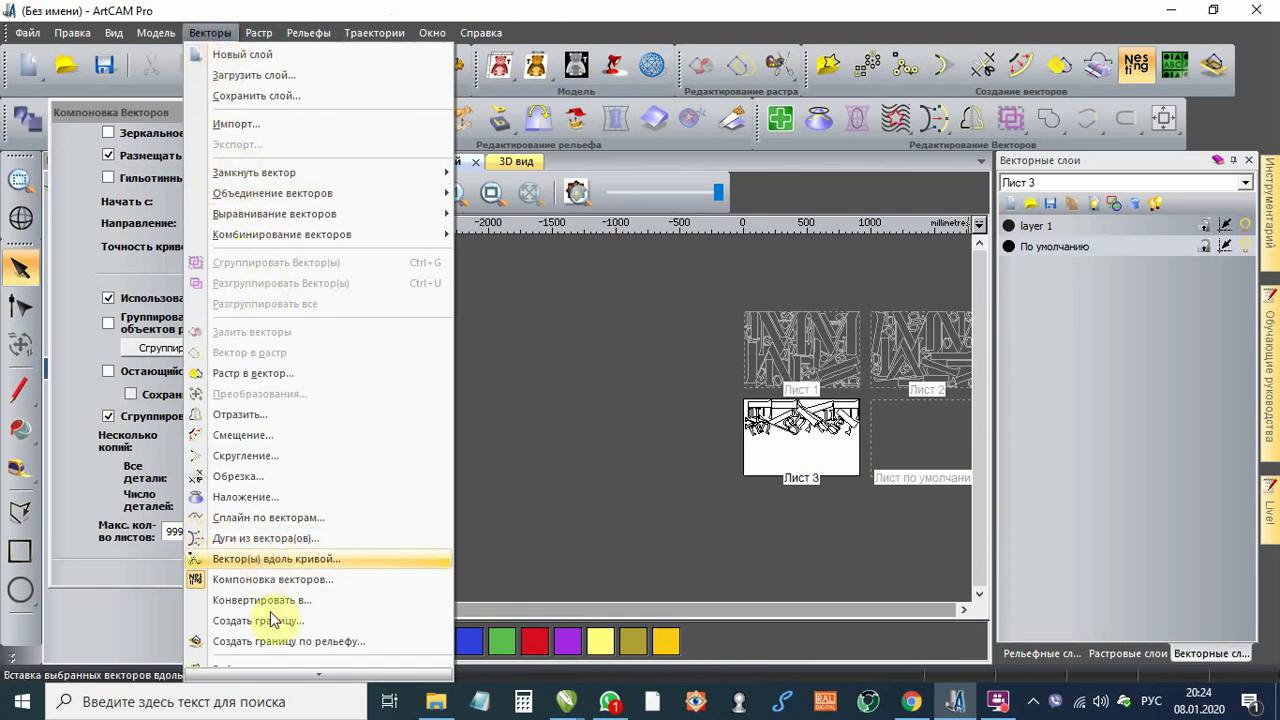
{"action": "mouse_move", "coordinate": [286, 678]}
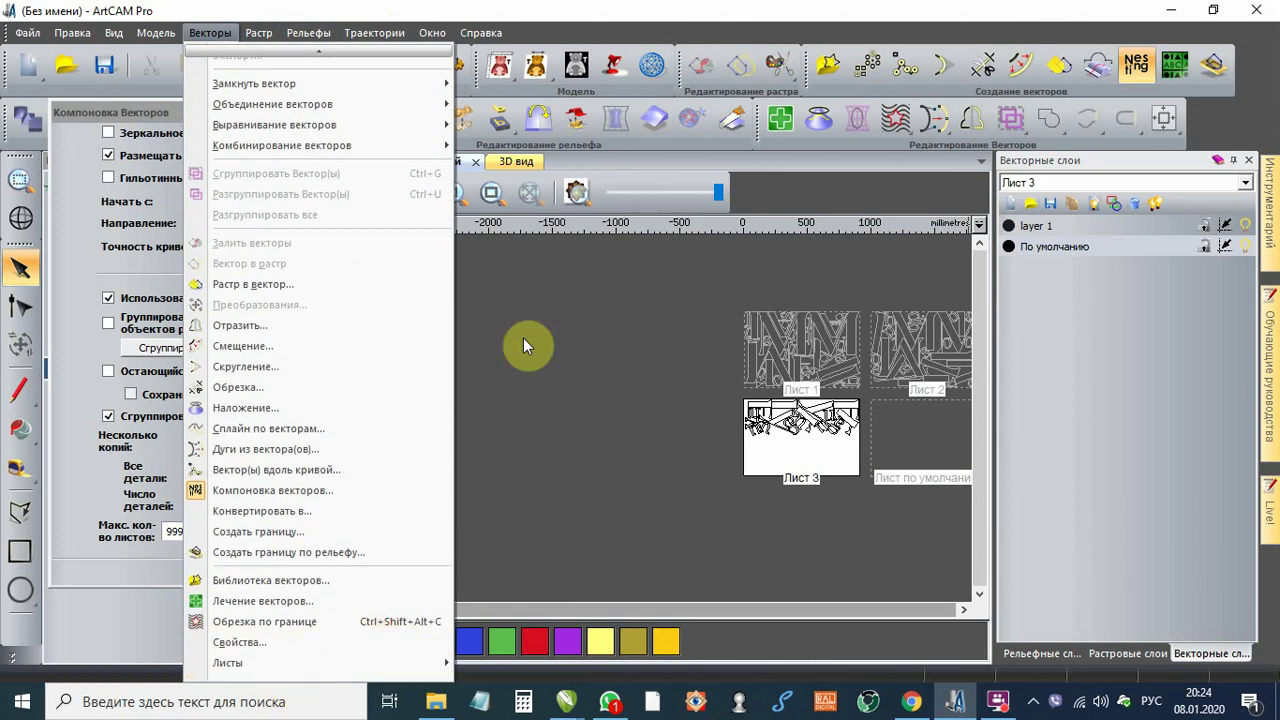
{"action": "left_click", "coordinate": [210, 32]}
{"action": "left_click", "coordinate": [160, 32]}
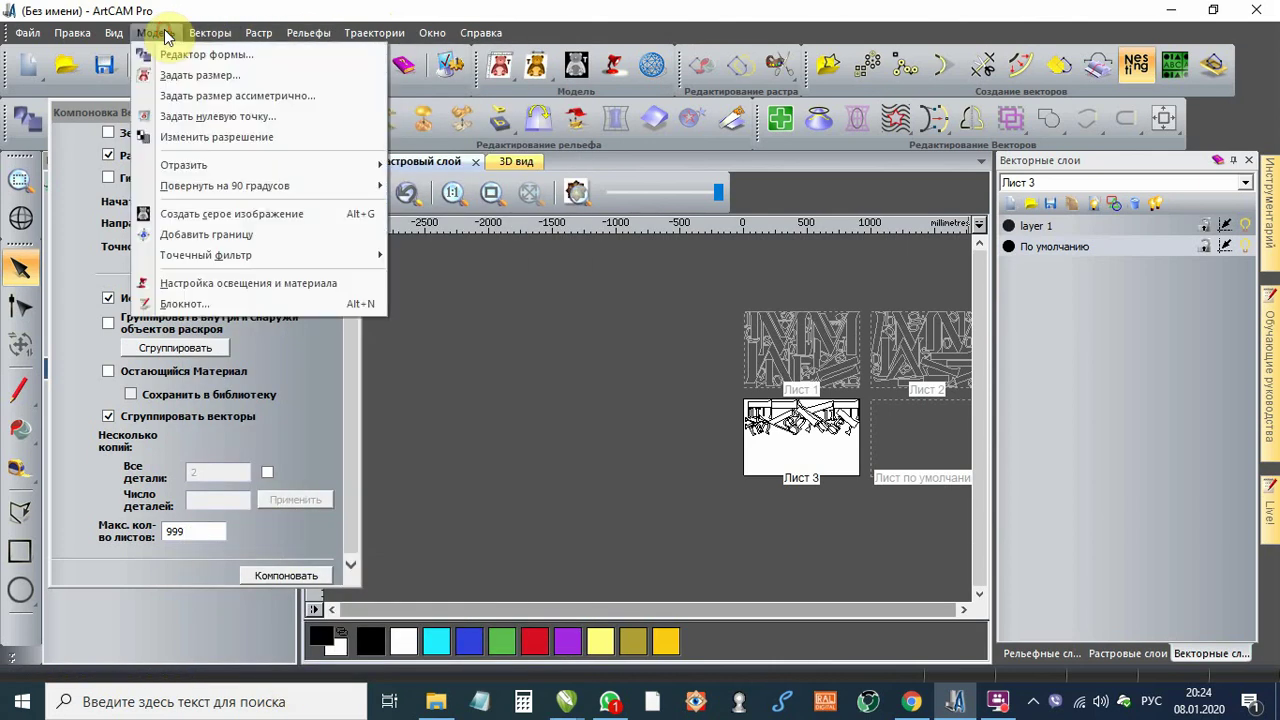
{"action": "mouse_move", "coordinate": [118, 30]}
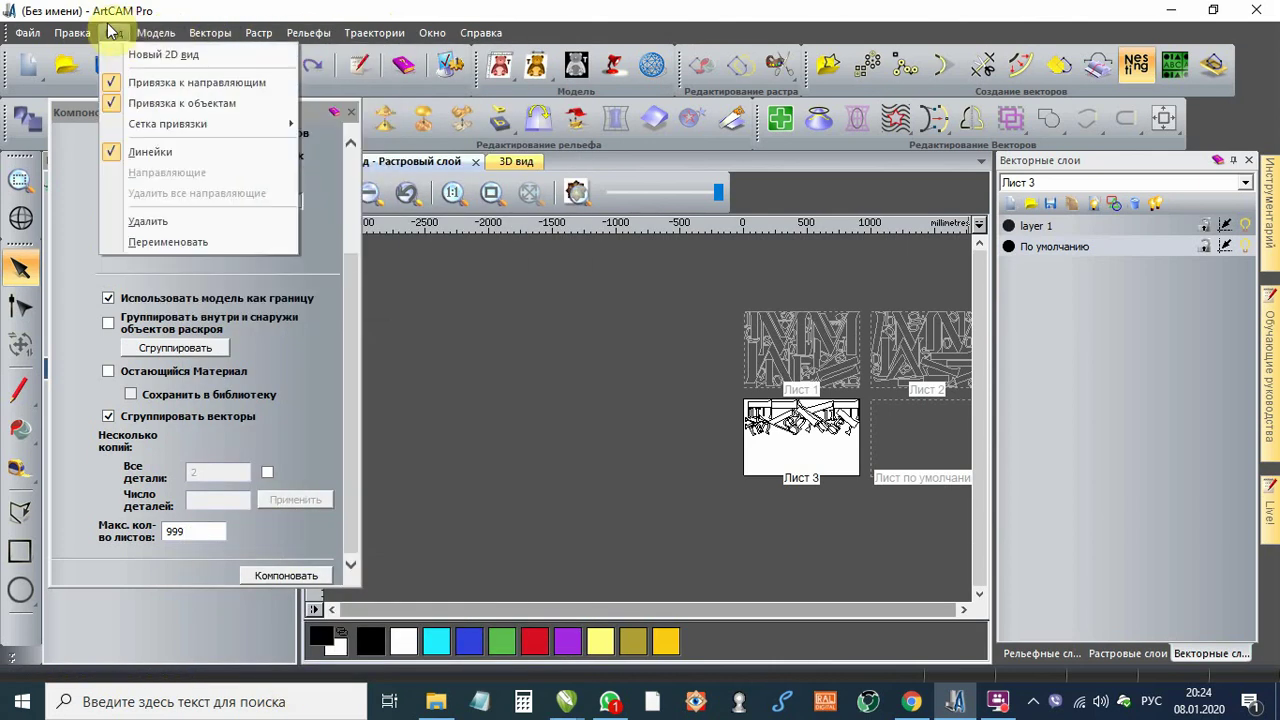
{"action": "mouse_move", "coordinate": [75, 35]}
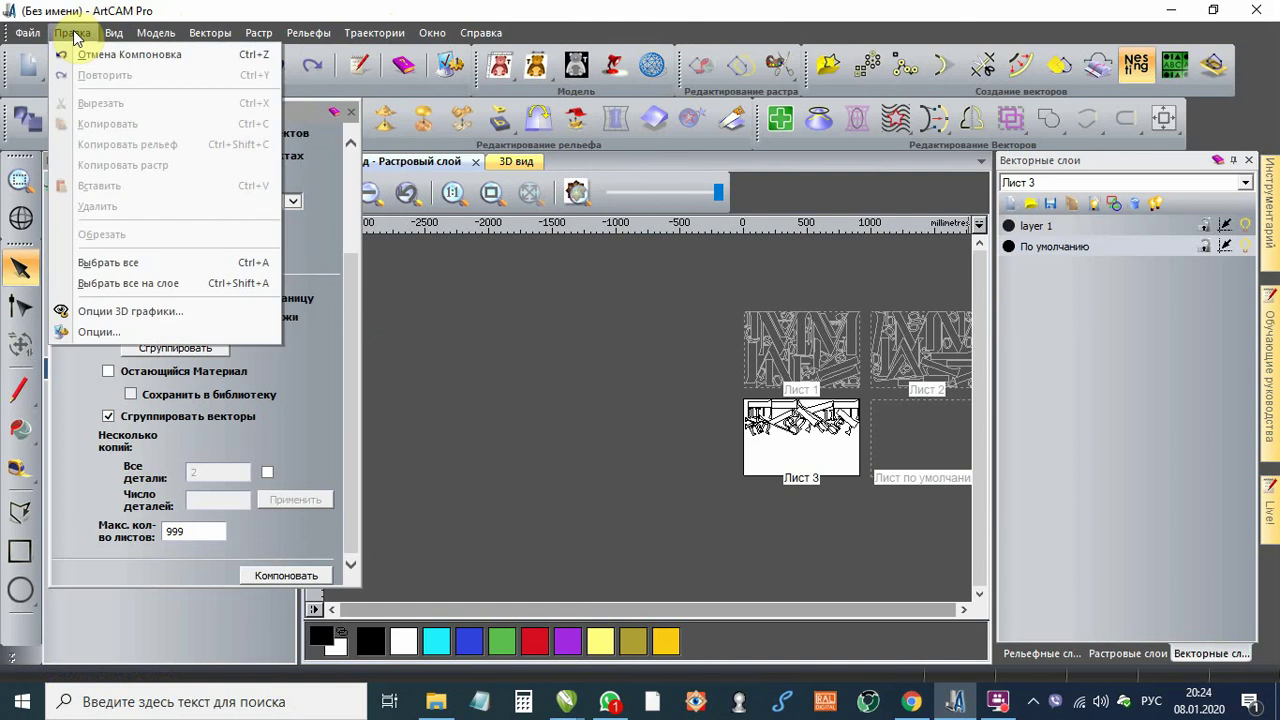
{"action": "mouse_move", "coordinate": [33, 33]}
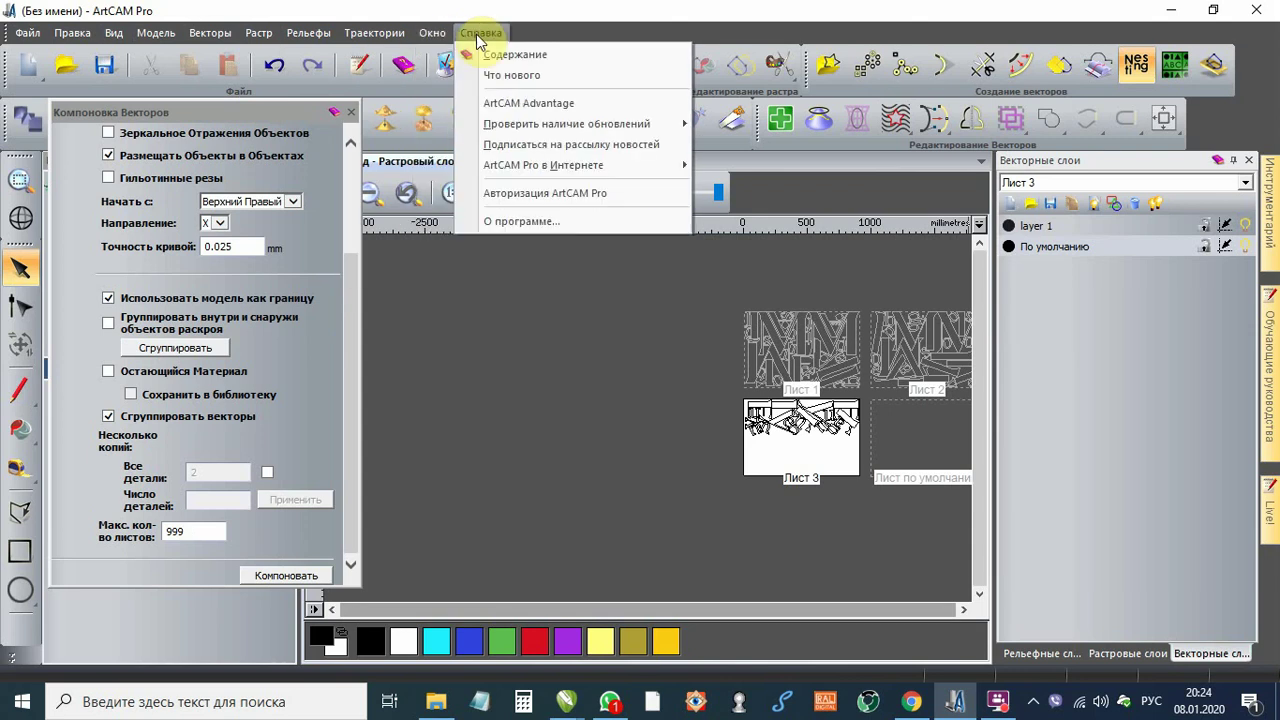
Step: Turn the tabbed views option (Виды с закладками) off and back on
{"action": "mouse_move", "coordinate": [428, 40]}
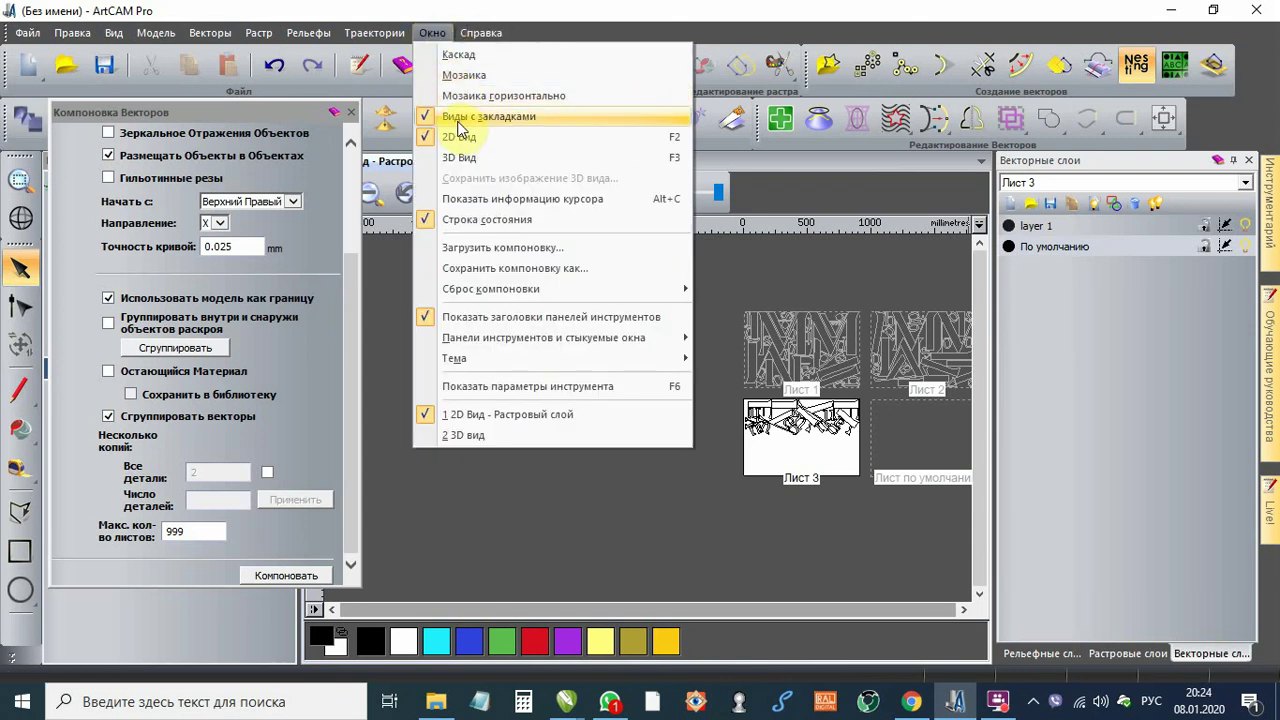
{"action": "left_click", "coordinate": [464, 122]}
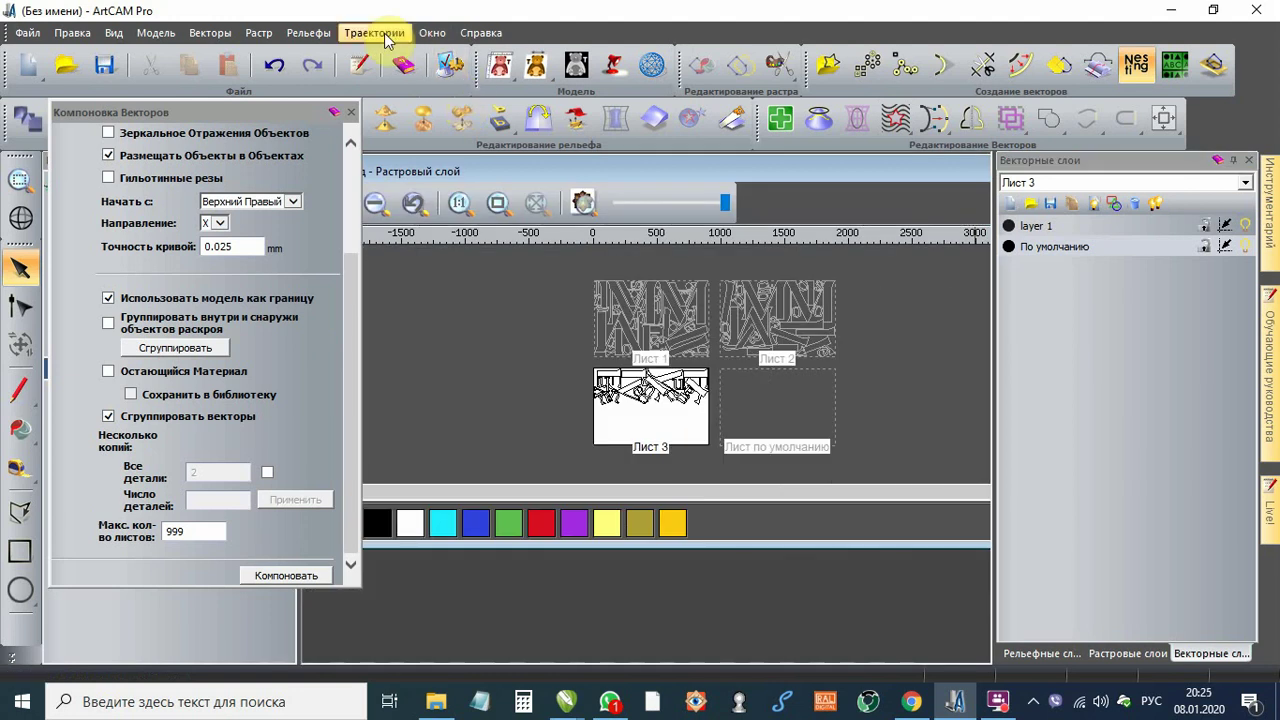
{"action": "left_click", "coordinate": [427, 35]}
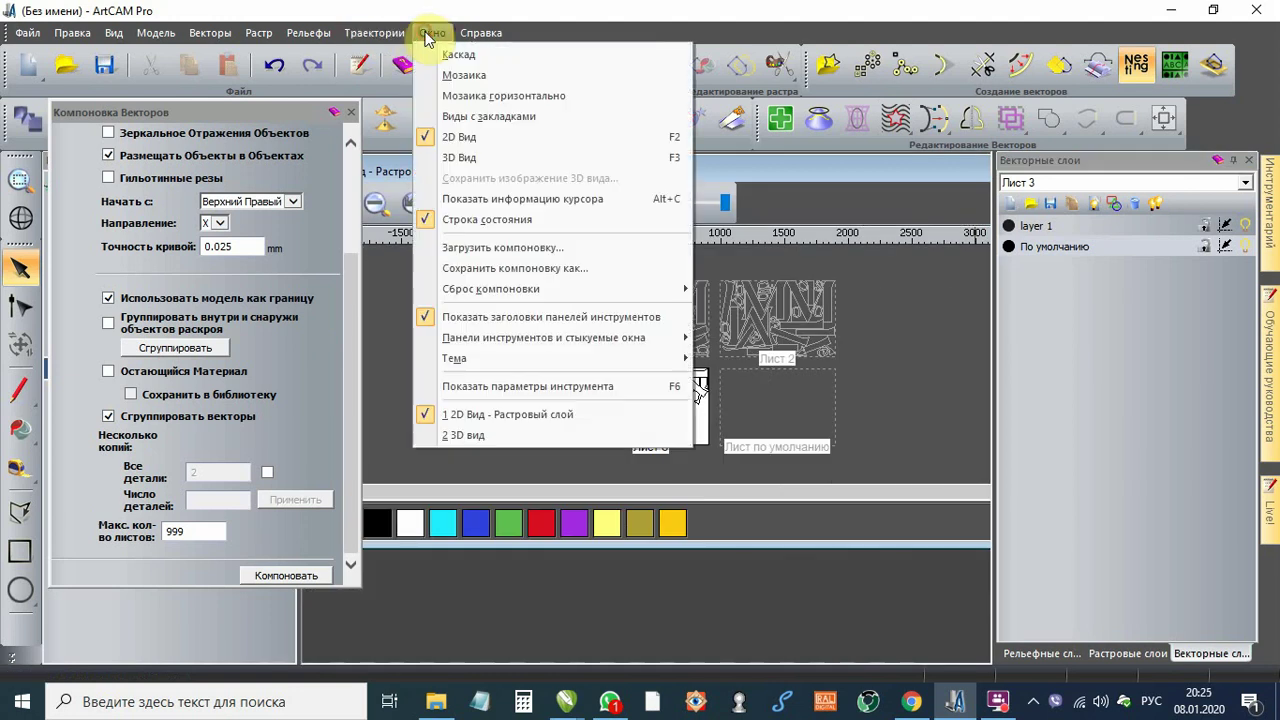
{"action": "left_click", "coordinate": [436, 118]}
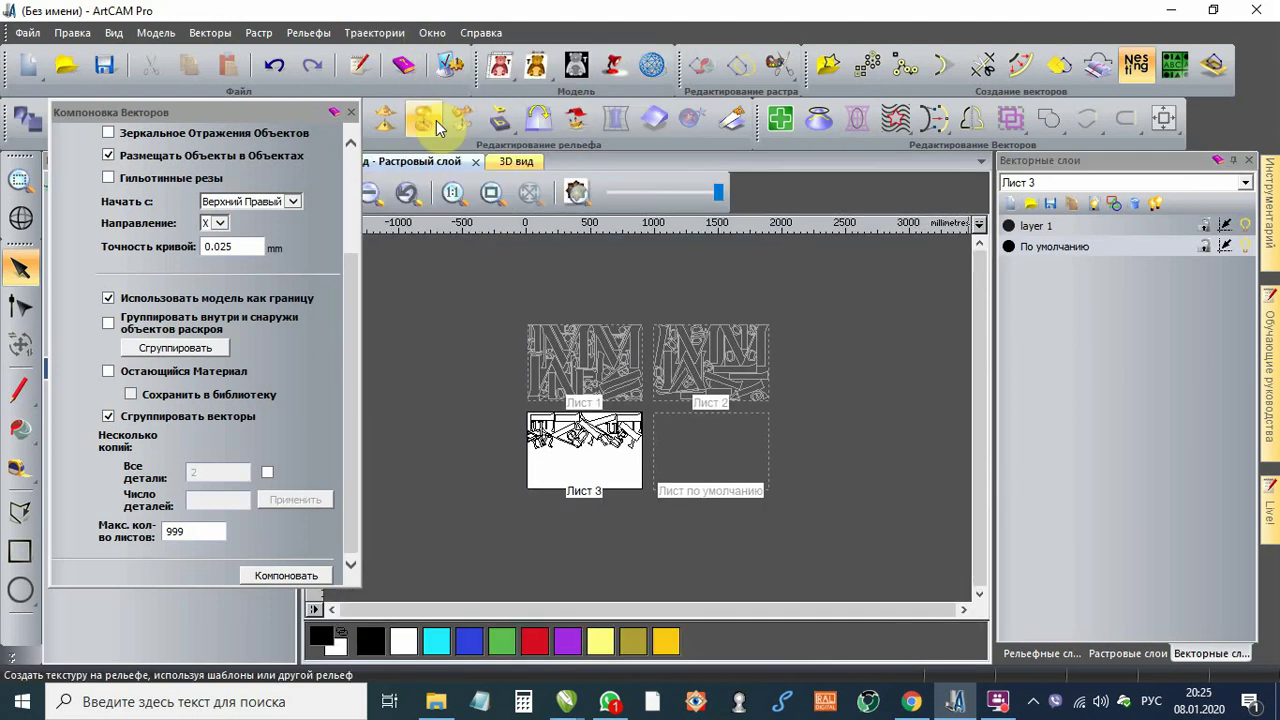
Step: Hide the vector layers window (Векторные слои) and display it again
{"action": "left_click", "coordinate": [430, 32]}
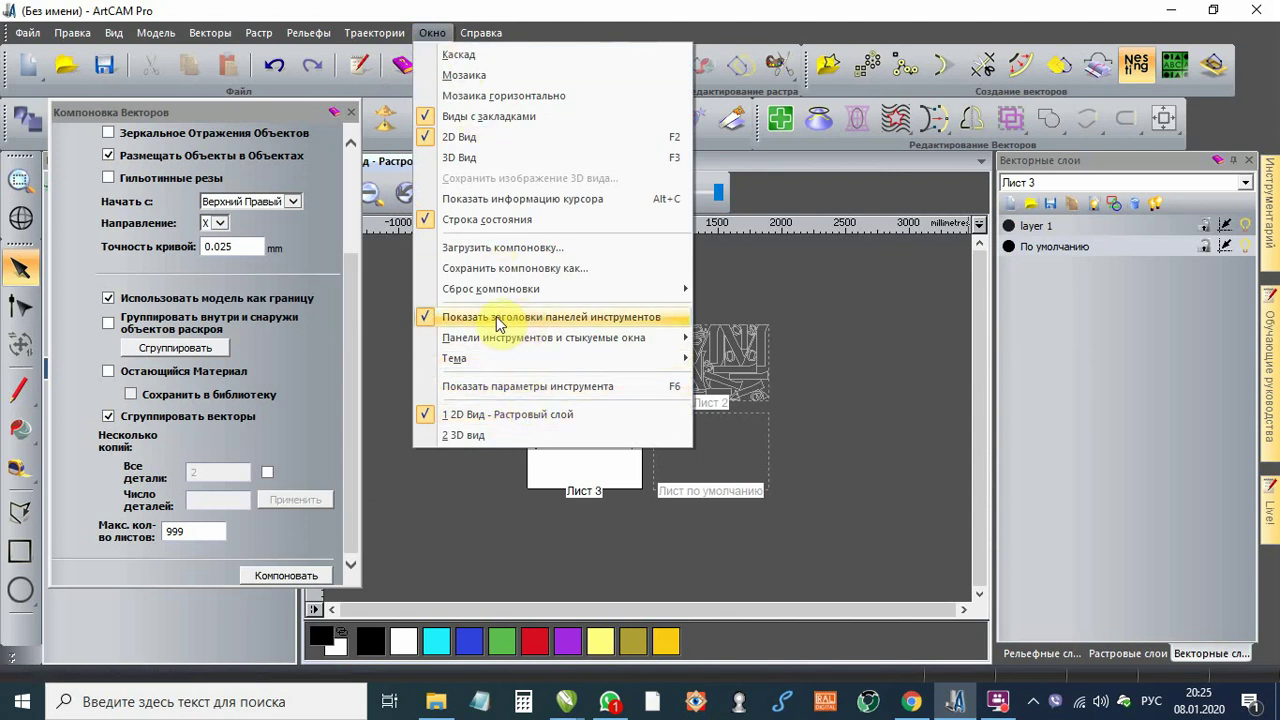
{"action": "mouse_move", "coordinate": [500, 292]}
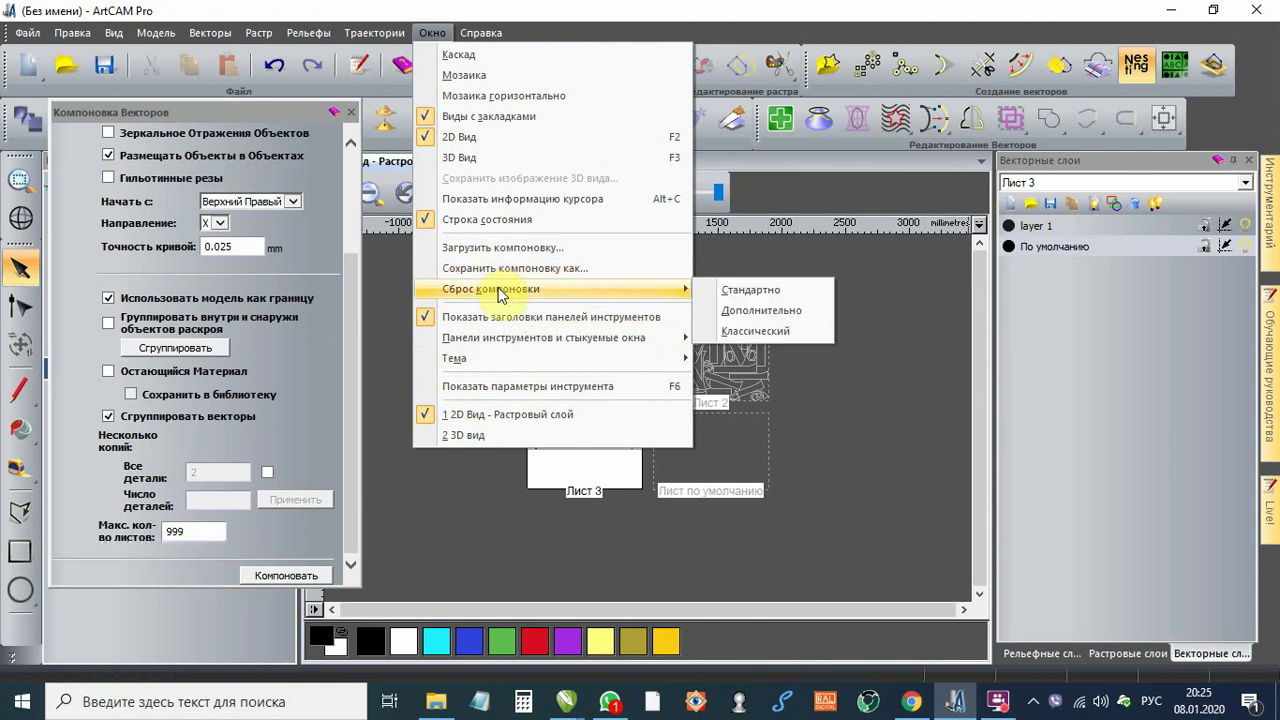
{"action": "mouse_move", "coordinate": [540, 353]}
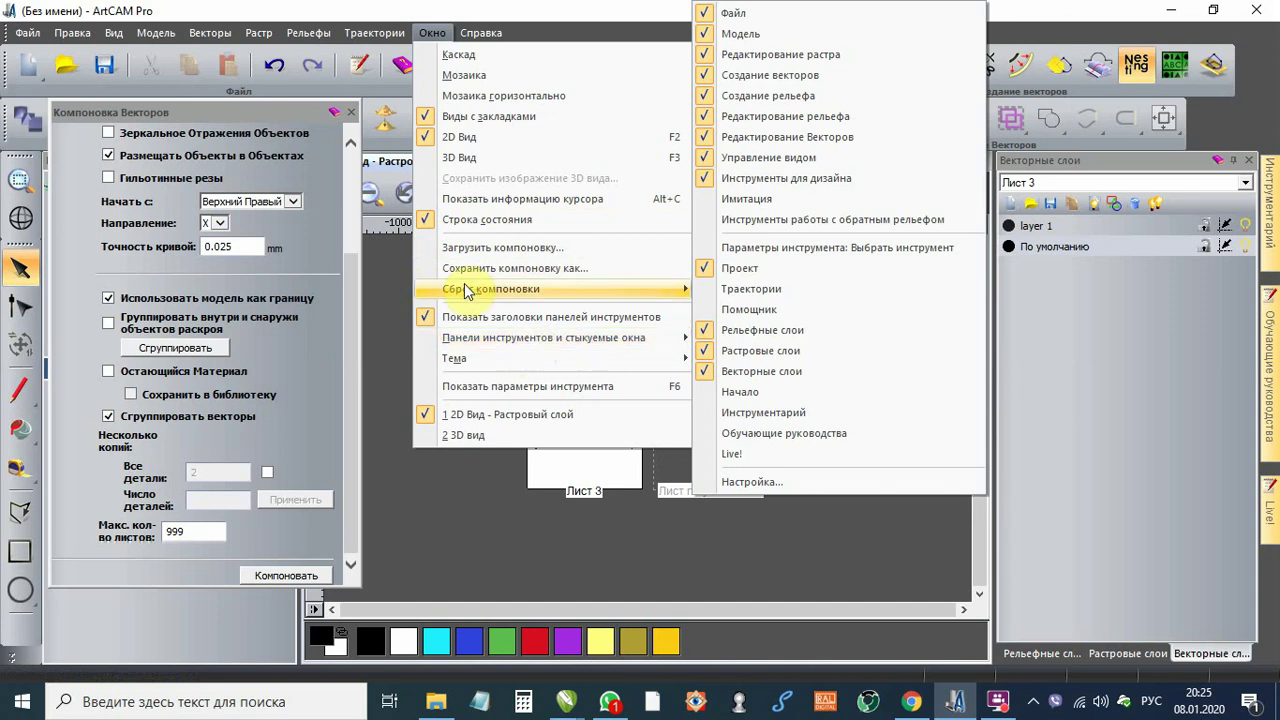
{"action": "mouse_move", "coordinate": [470, 340]}
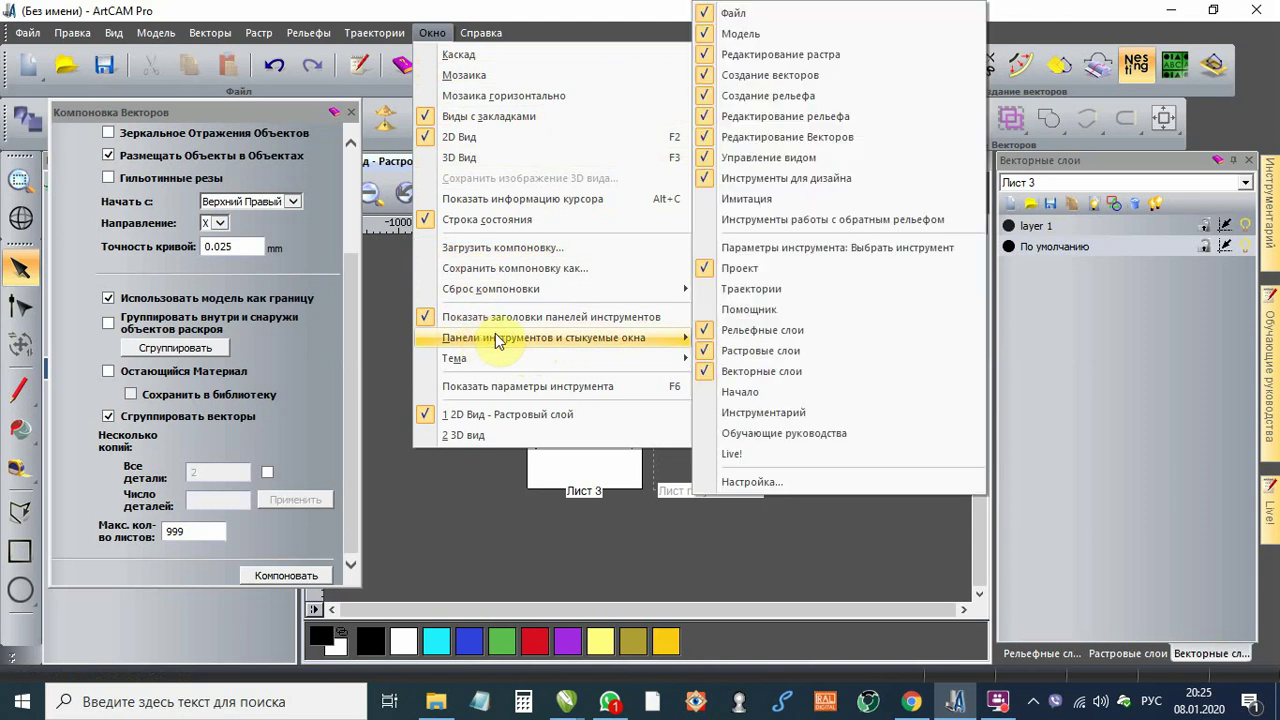
{"action": "left_click", "coordinate": [800, 376]}
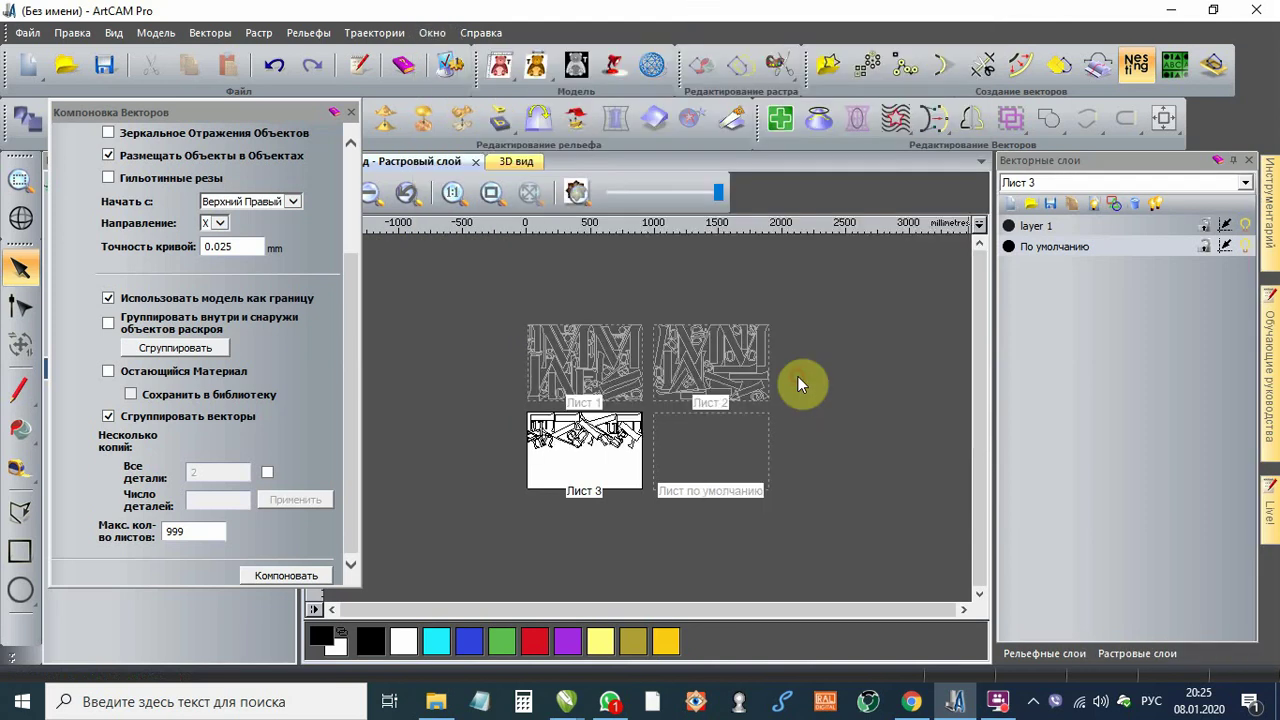
{"action": "left_click", "coordinate": [433, 33]}
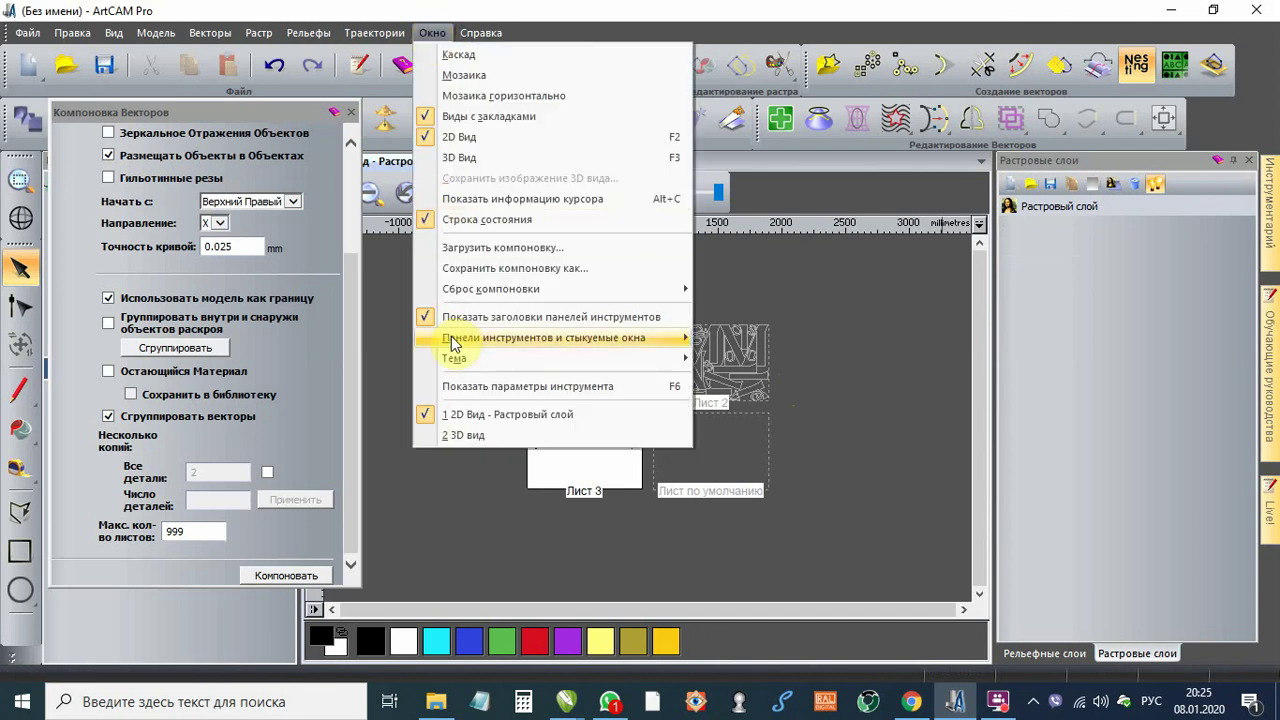
{"action": "mouse_move", "coordinate": [456, 366]}
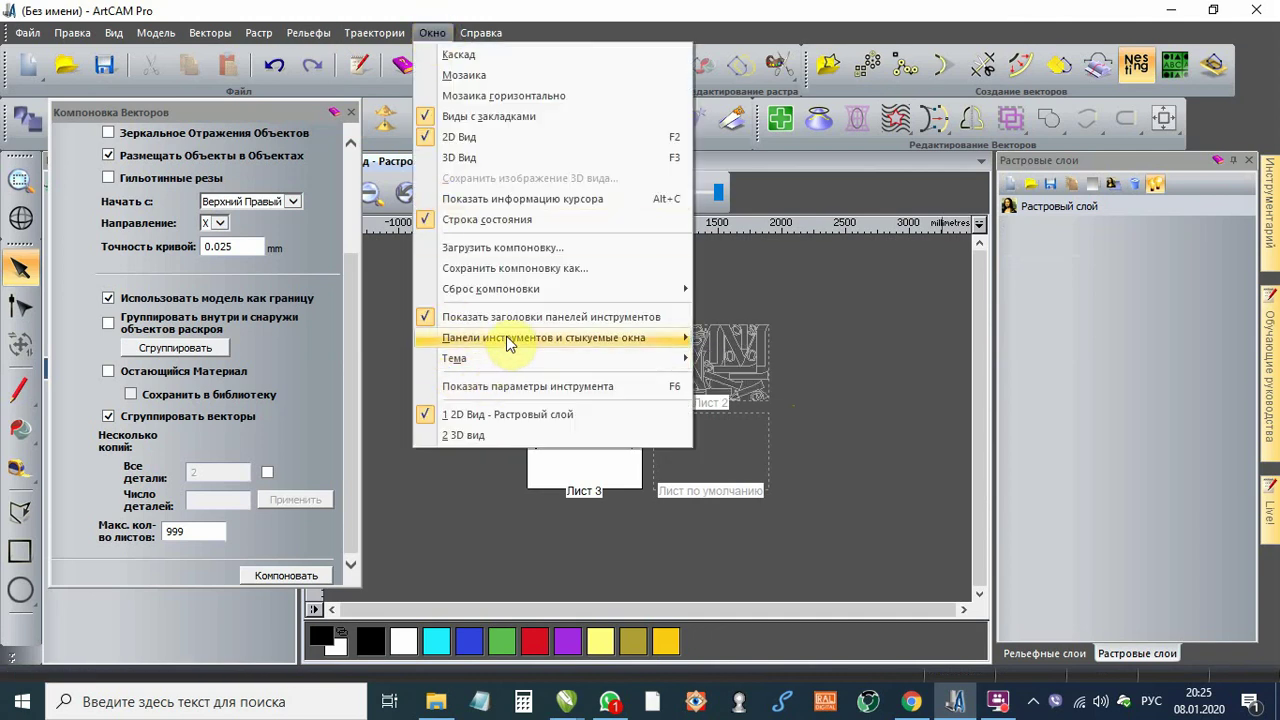
{"action": "mouse_move", "coordinate": [566, 337]}
{"action": "left_click", "coordinate": [739, 372]}
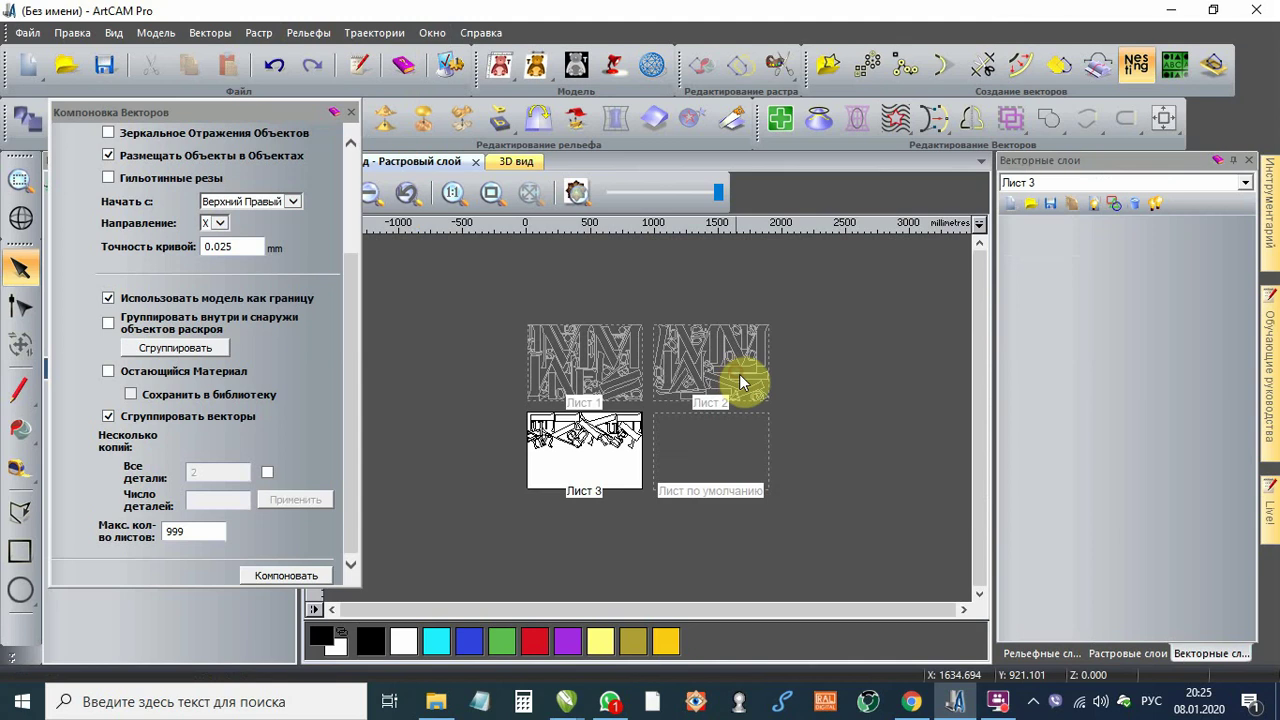
Step: Make Лист 1 the active sheet and select its group of nested vectors
{"action": "left_click", "coordinate": [1117, 184]}
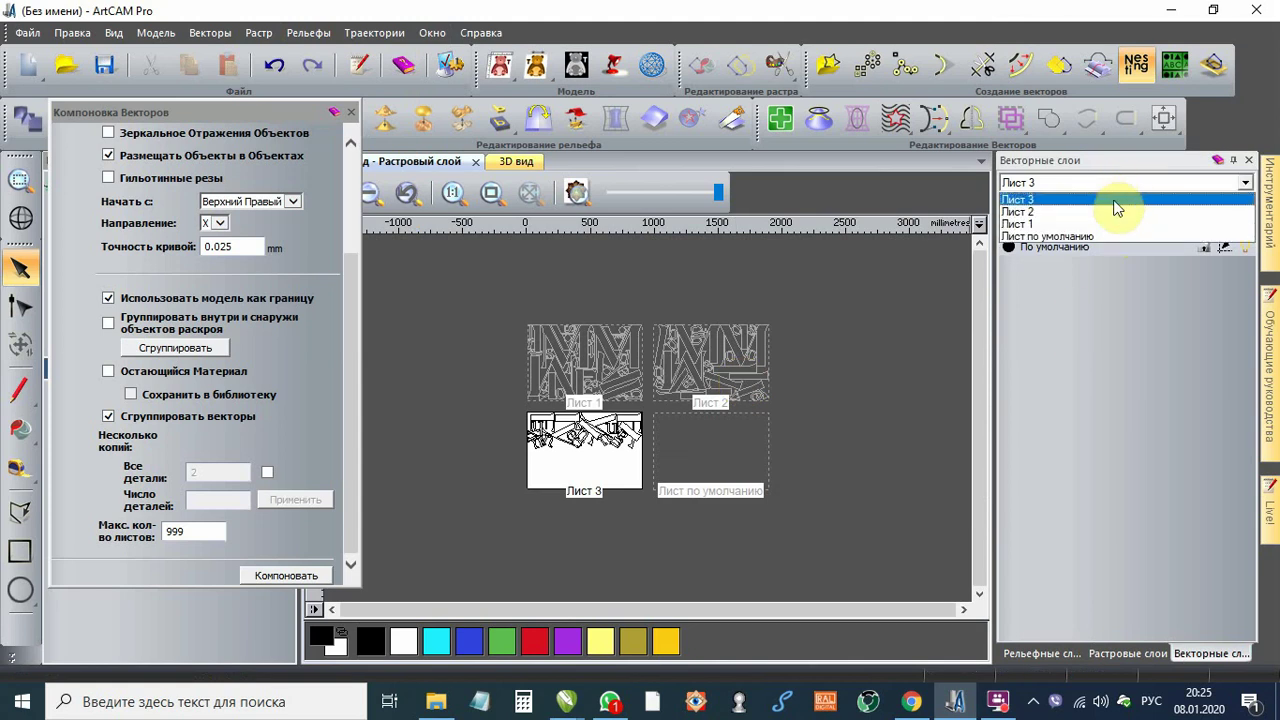
{"action": "left_click", "coordinate": [1106, 226]}
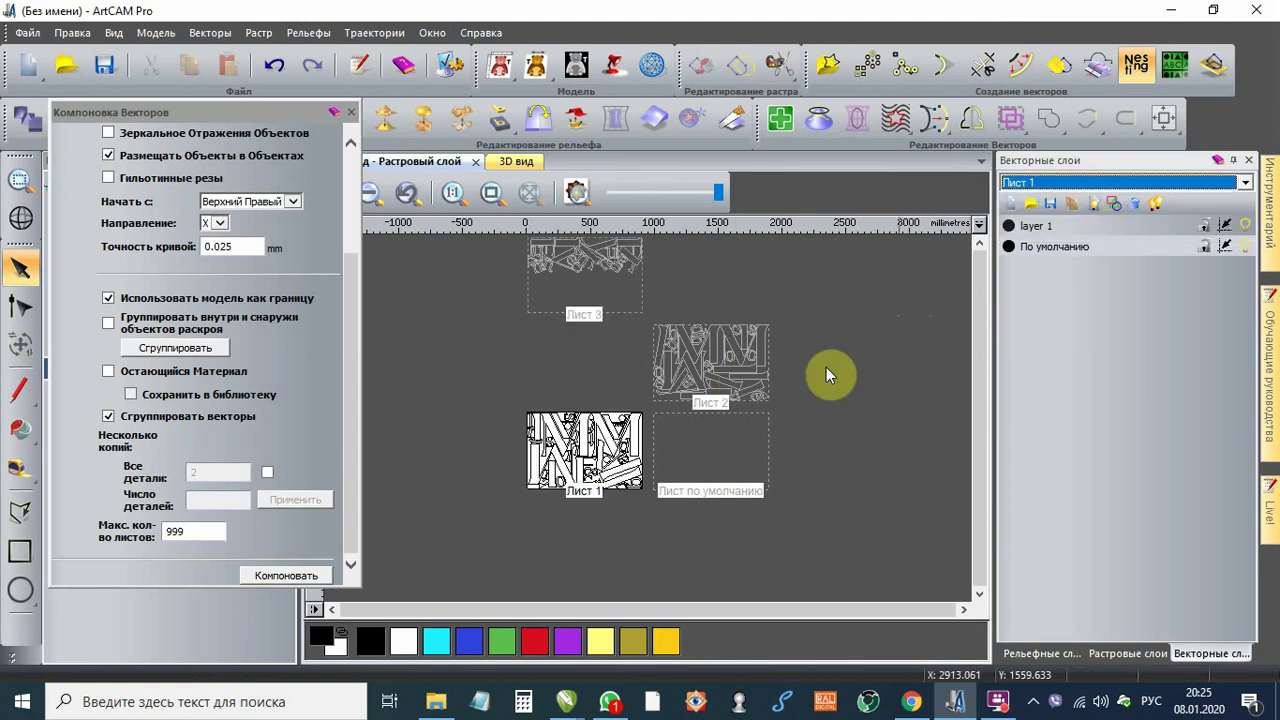
{"action": "scroll", "coordinate": [560, 475], "scroll_direction": "up", "scroll_amount": 1}
{"action": "scroll", "coordinate": [440, 382], "scroll_direction": "up", "scroll_amount": 1}
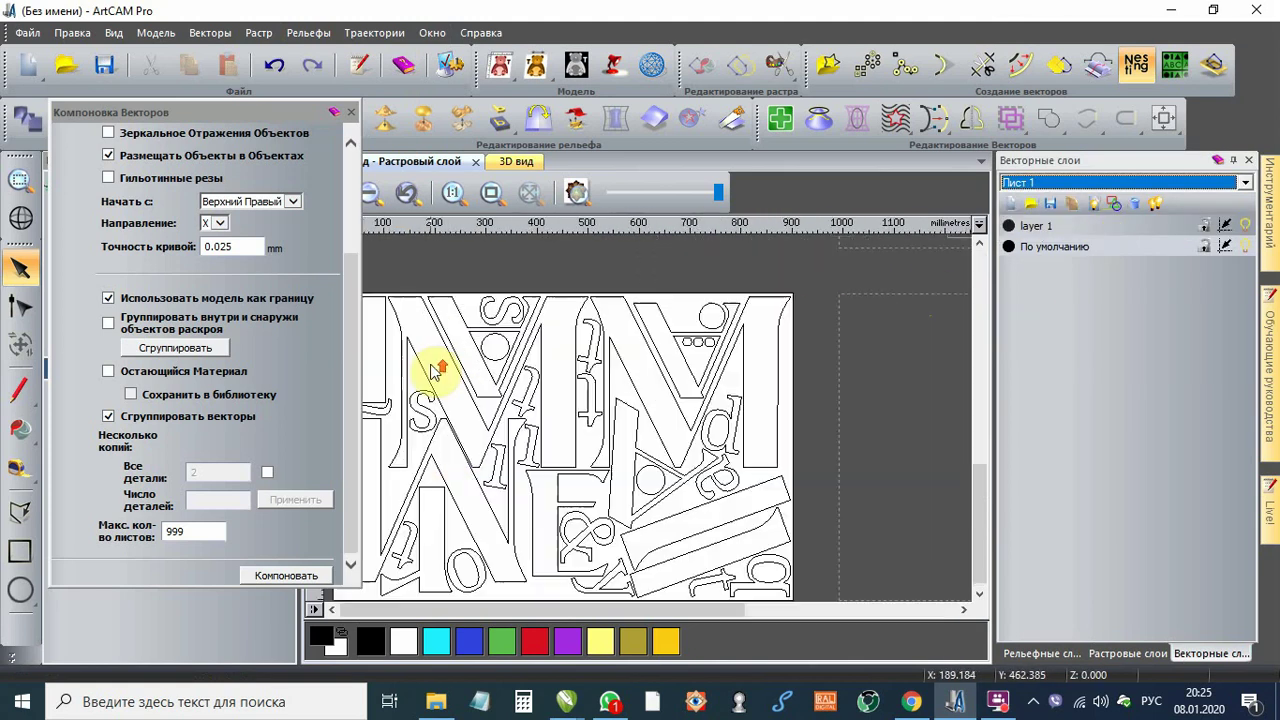
{"action": "left_click", "coordinate": [680, 526]}
{"action": "scroll", "coordinate": [752, 458], "scroll_direction": "down", "scroll_amount": 1}
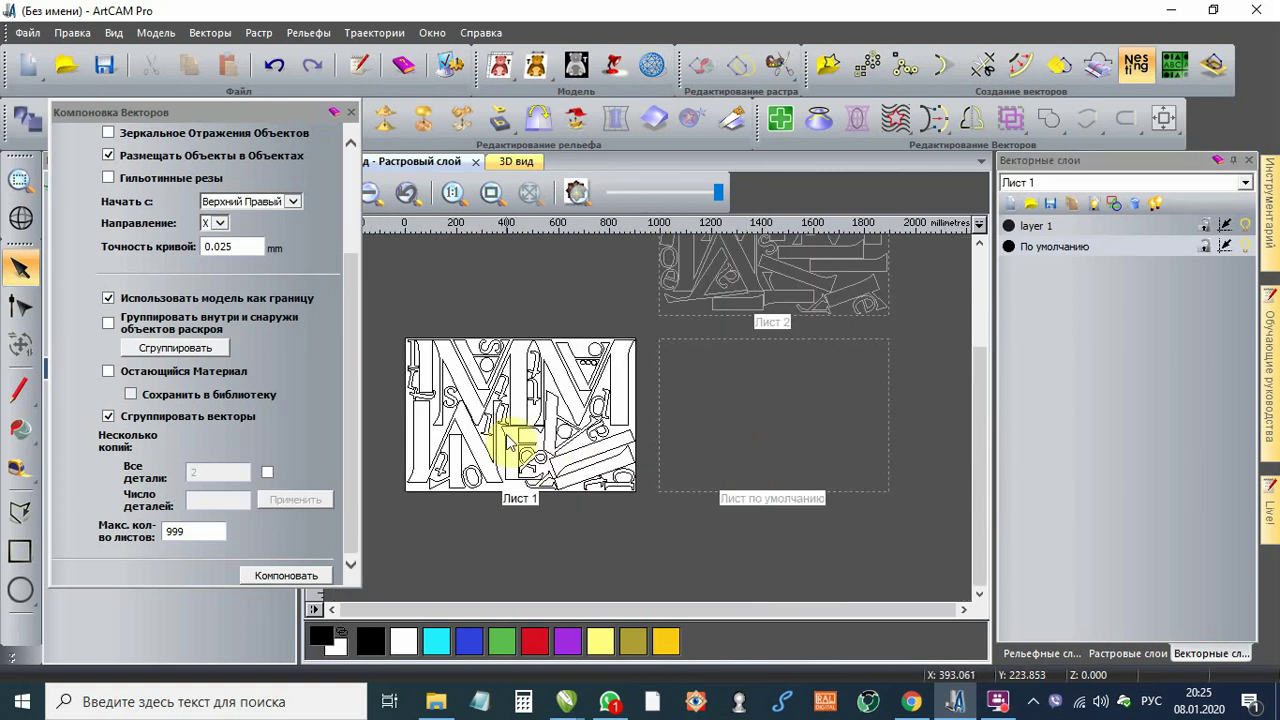
{"action": "left_click", "coordinate": [501, 431]}
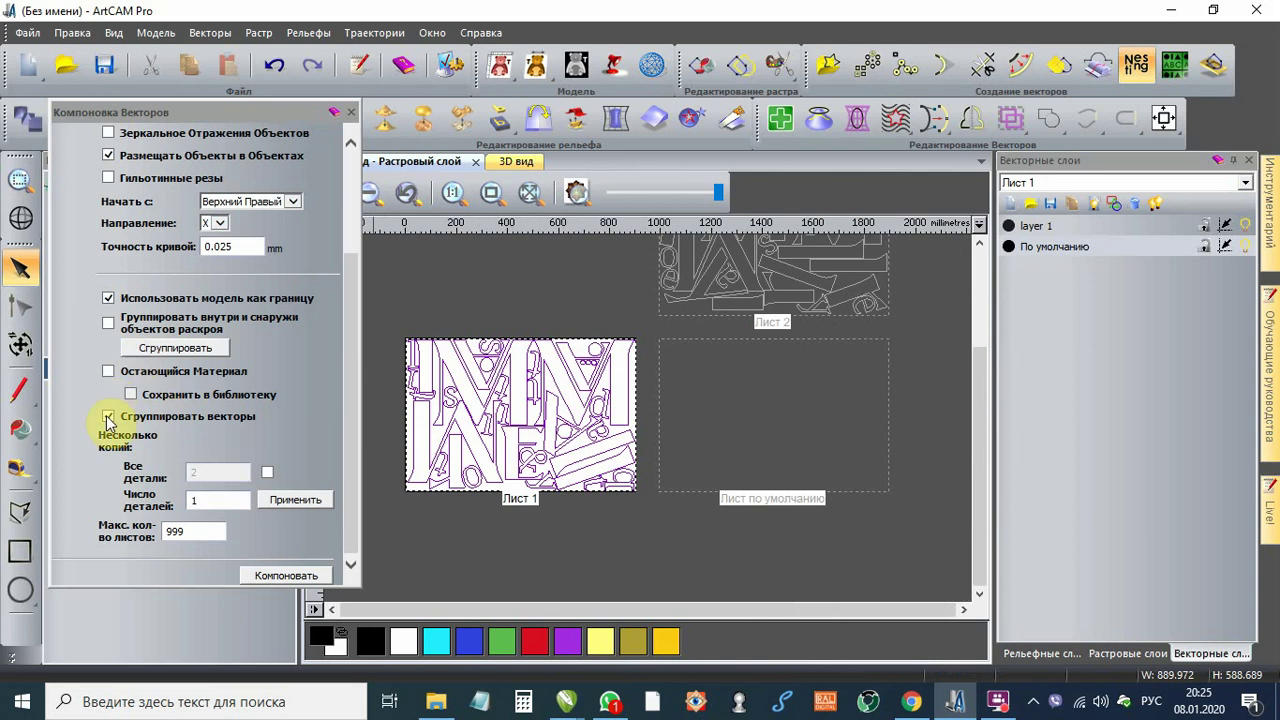
Step: Close the nesting settings and export the selected Лист 1 vectors as an EPS file named "мэри 1"
{"action": "left_click", "coordinate": [351, 112]}
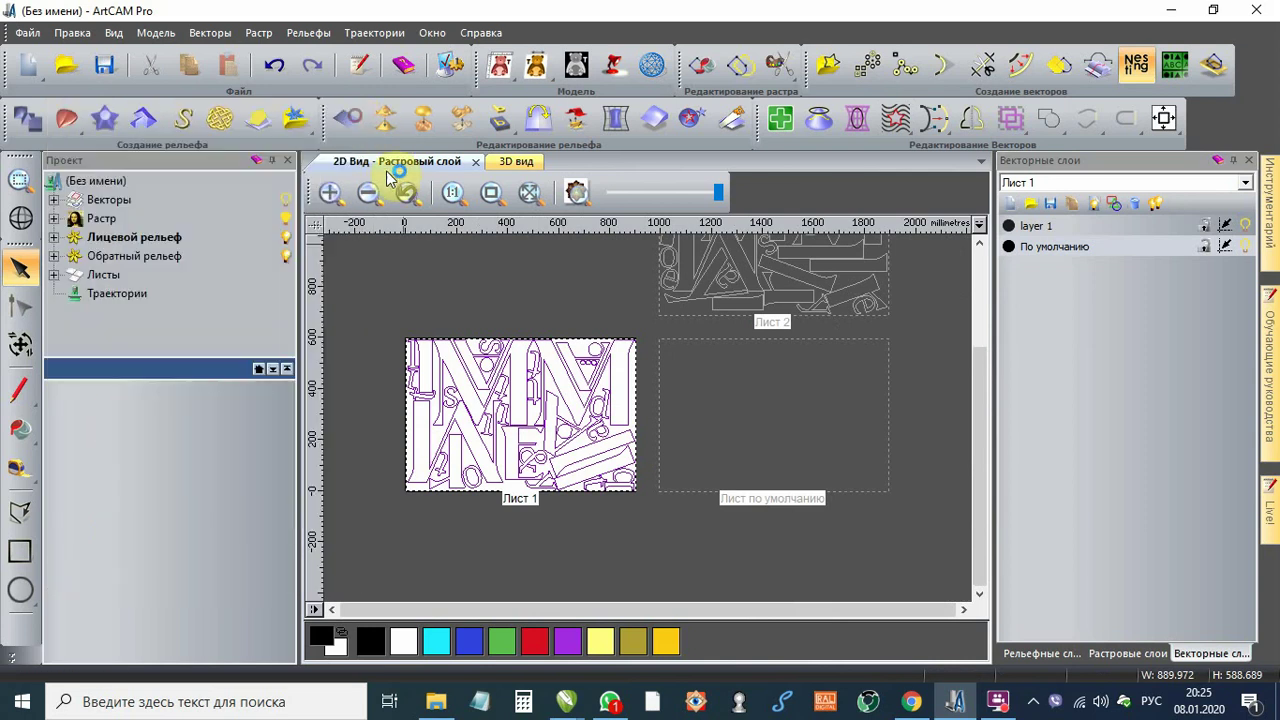
{"action": "left_click", "coordinate": [210, 32]}
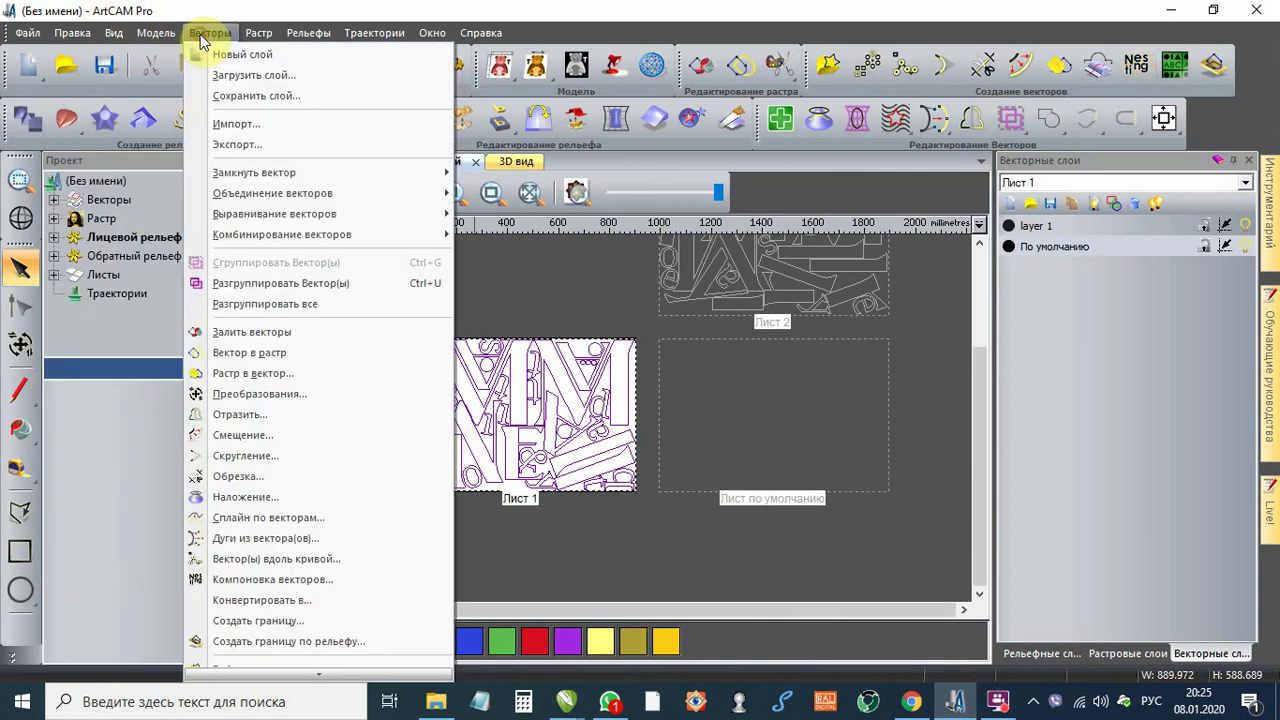
{"action": "left_click", "coordinate": [237, 147]}
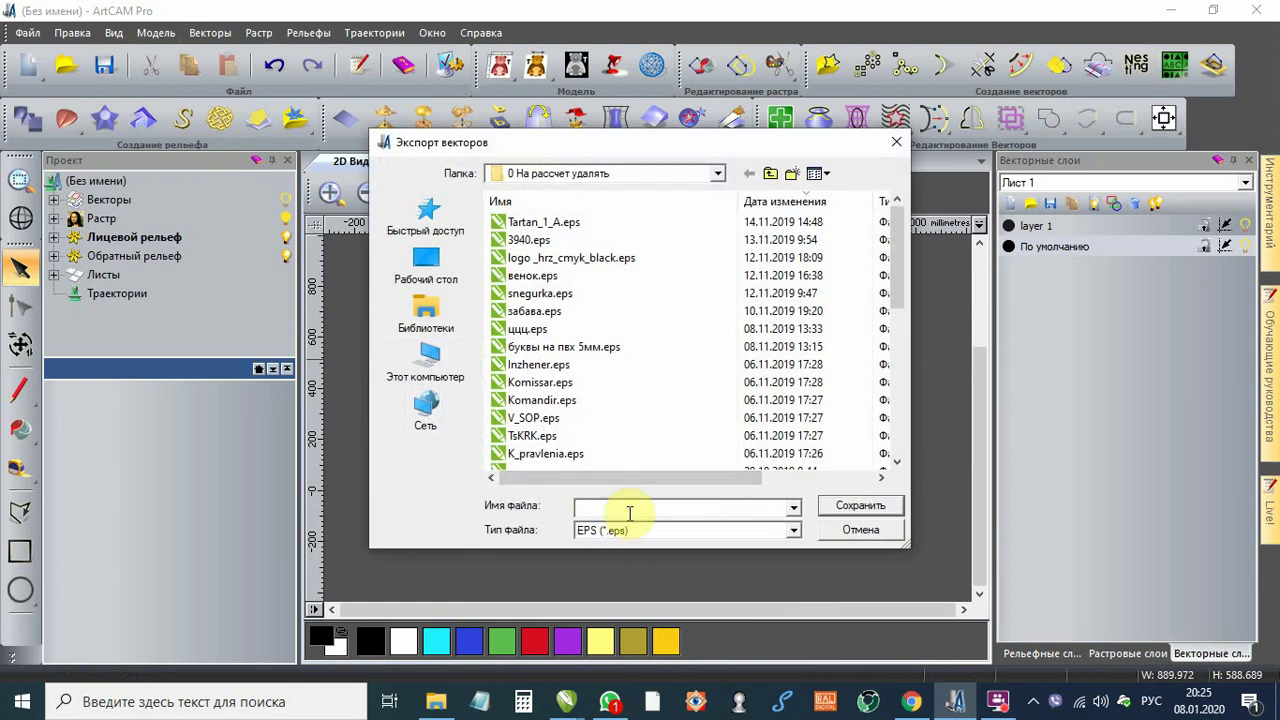
{"action": "type", "text": "мэр"}
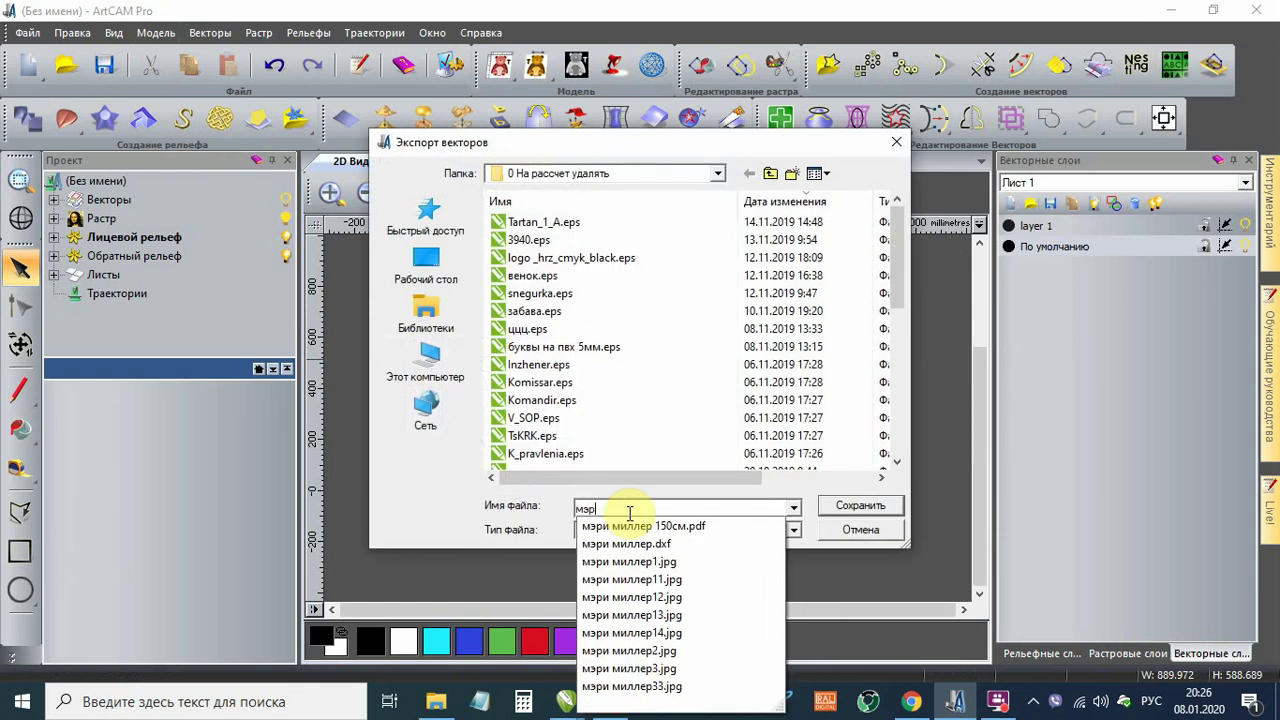
{"action": "type", "text": "и 1"}
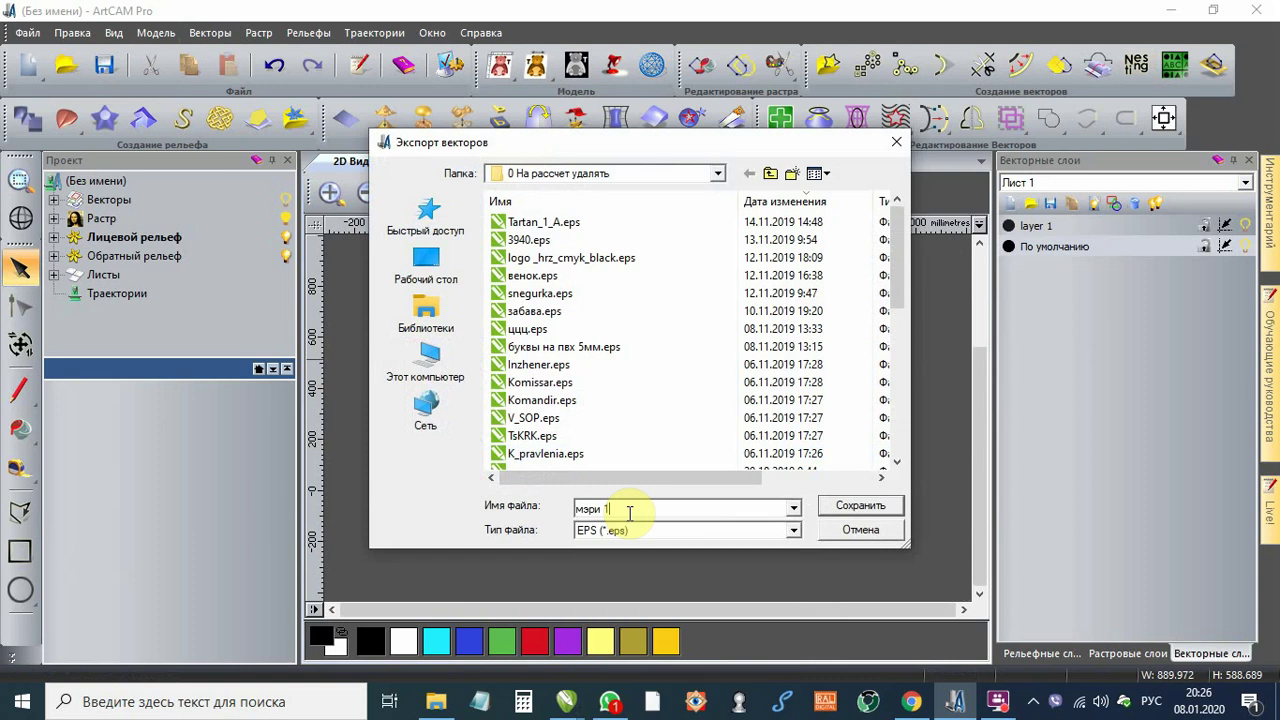
{"action": "left_click", "coordinate": [888, 507]}
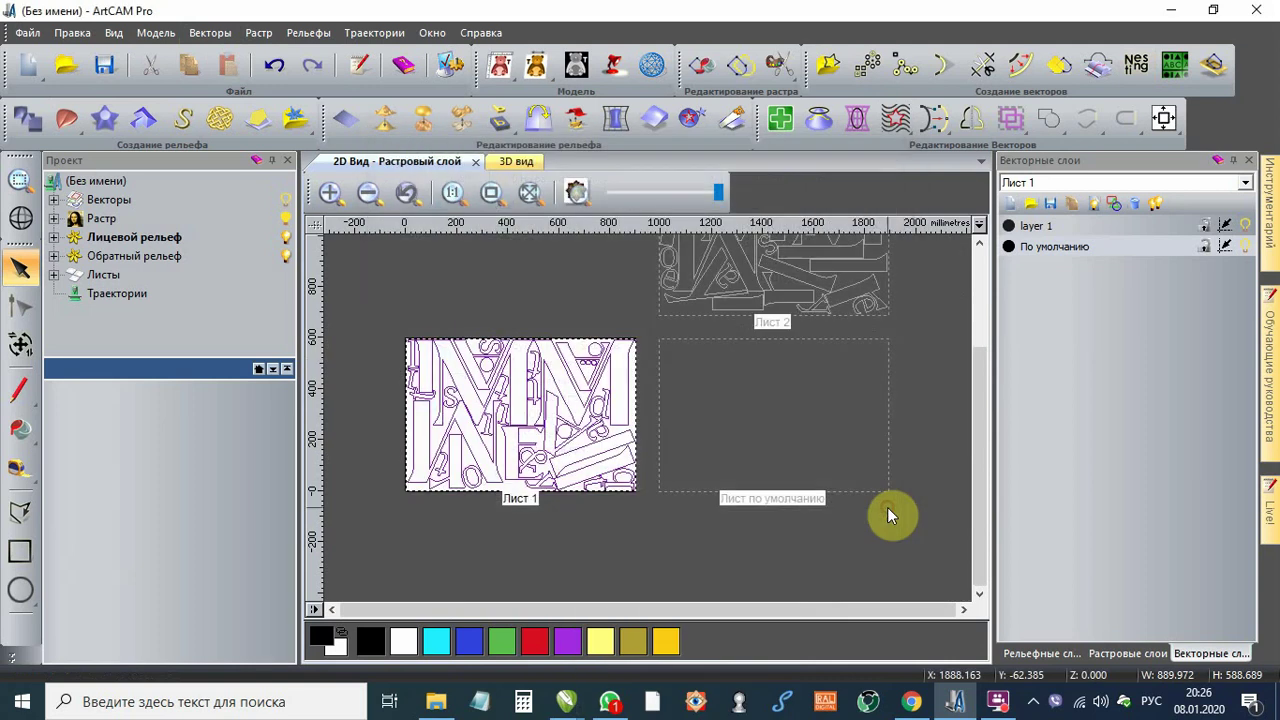
Step: Make Лист 2 the active sheet and select all of its nested vectors
{"action": "left_click", "coordinate": [1045, 183]}
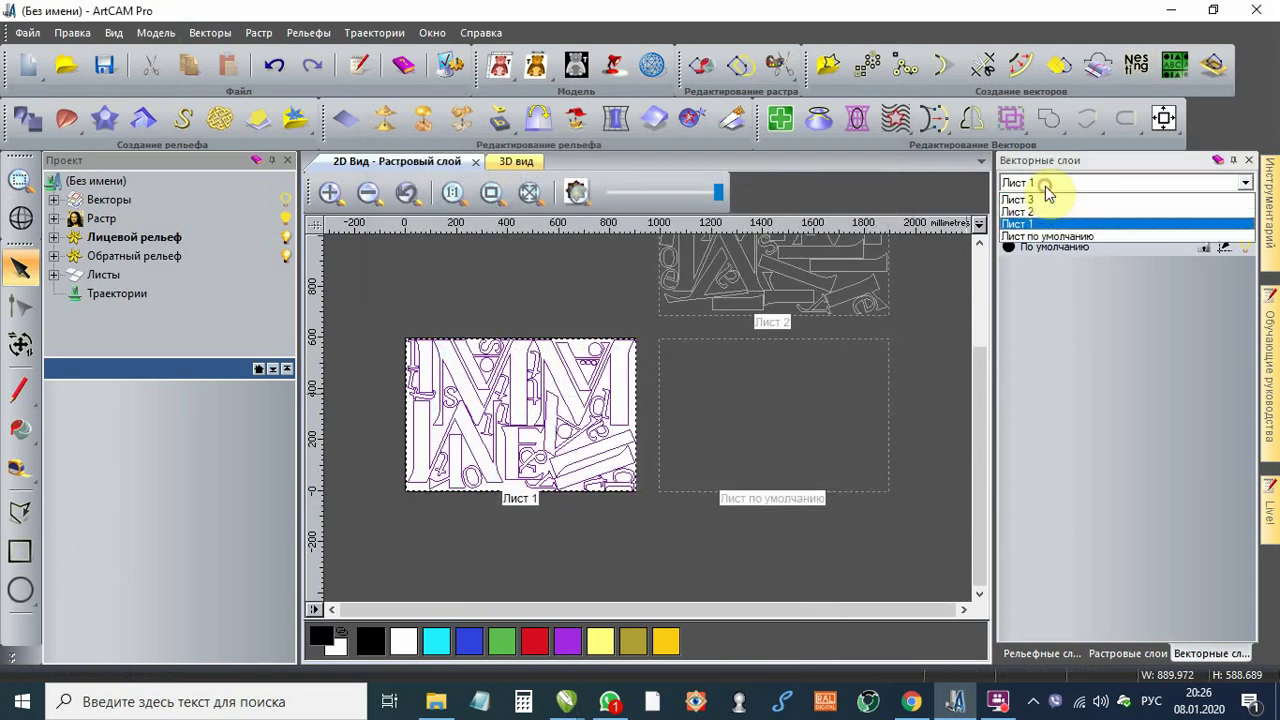
{"action": "left_click", "coordinate": [1040, 212]}
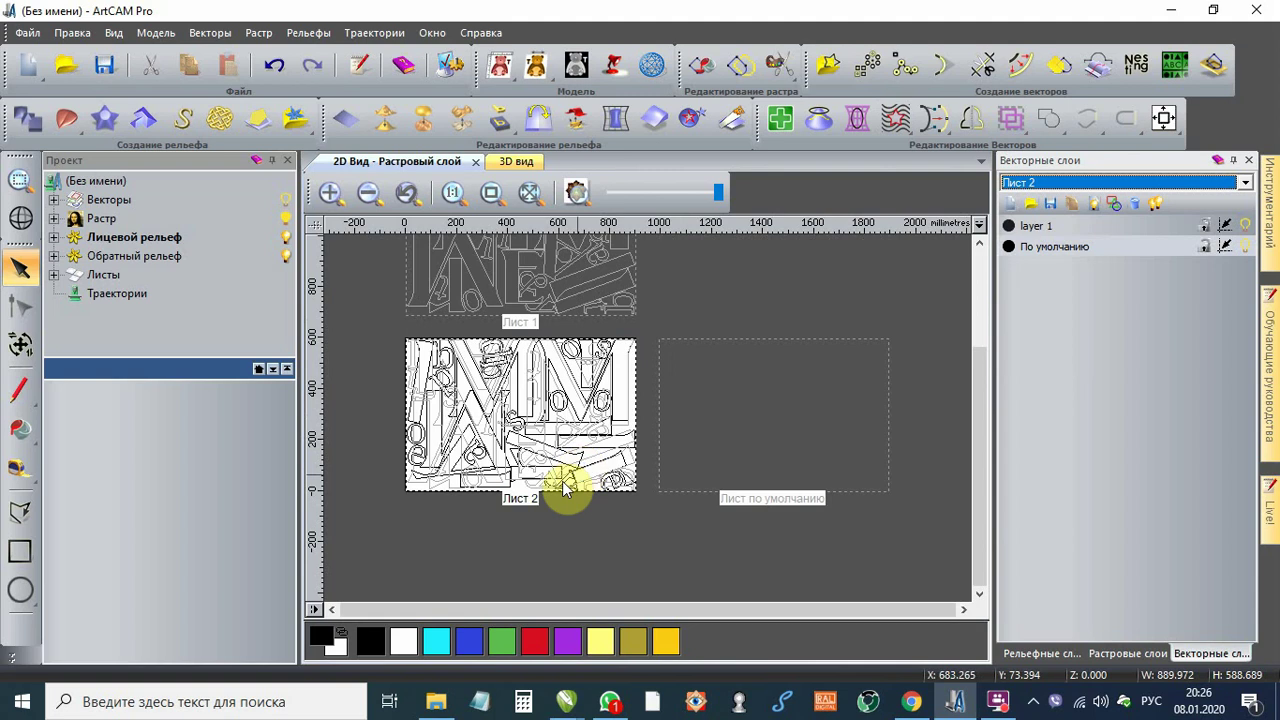
{"action": "scroll", "coordinate": [498, 482], "scroll_direction": "up", "scroll_amount": 3}
{"action": "scroll", "coordinate": [491, 449], "scroll_direction": "down", "scroll_amount": 1}
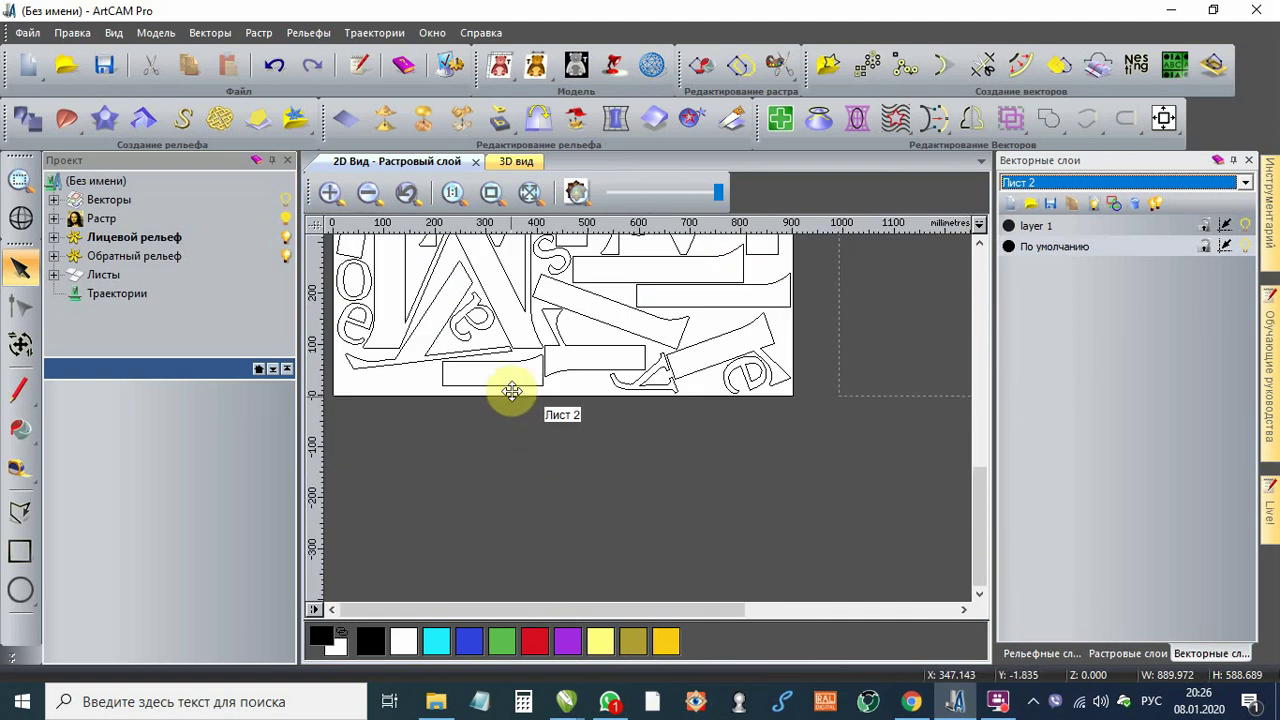
{"action": "key", "text": "ctrl+a"}
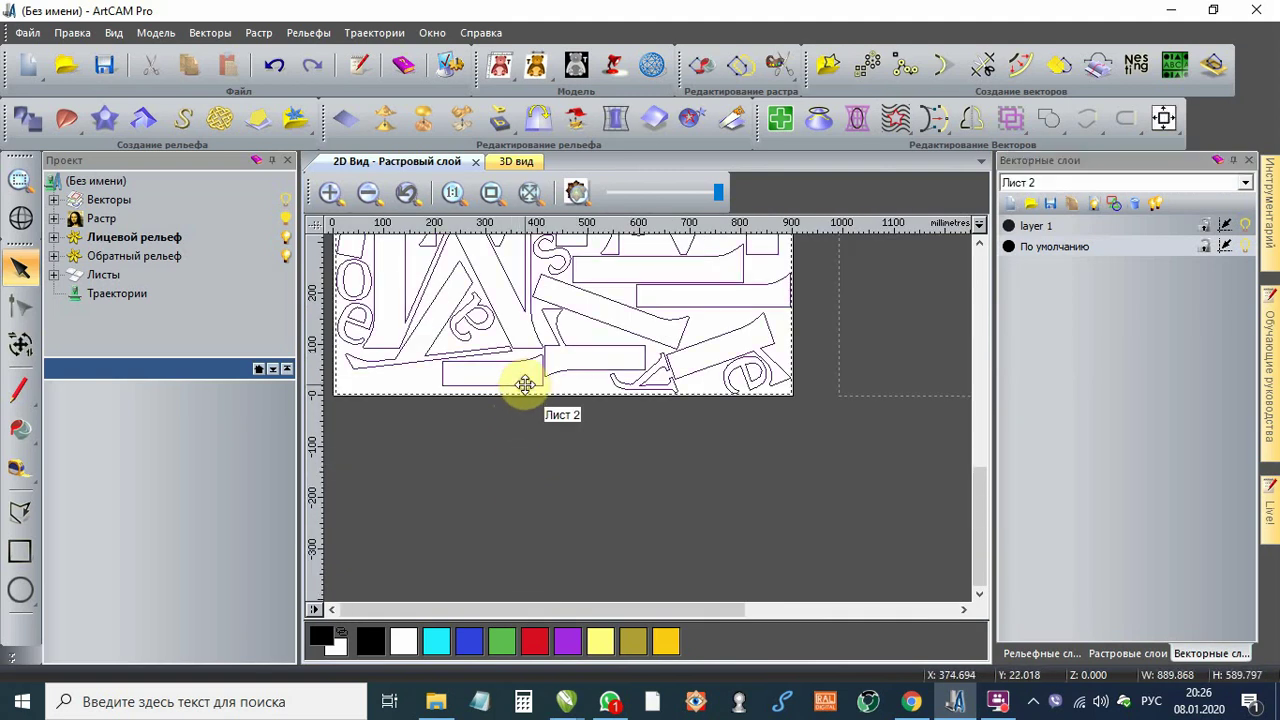
{"action": "scroll", "coordinate": [527, 386], "scroll_direction": "down", "scroll_amount": 1}
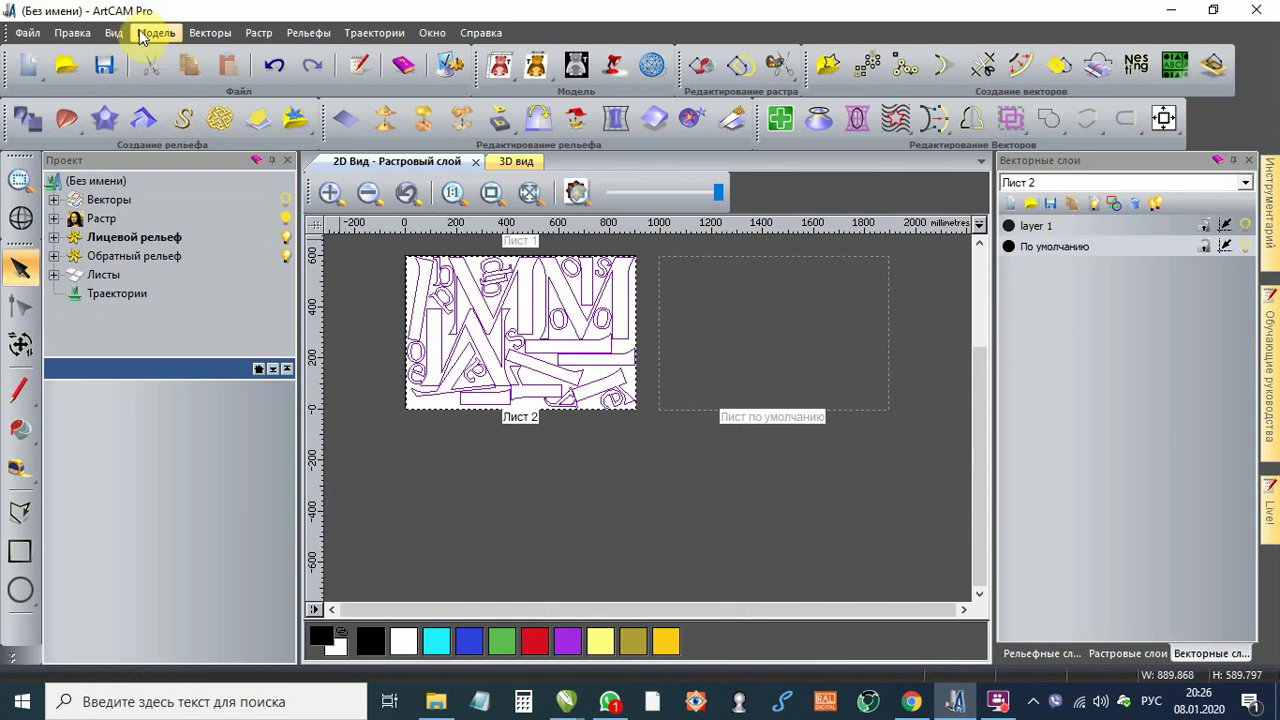
Step: Export the selected Лист 2 vectors as an EPS file named "мэри 2" in the folder "0 На рассчет удалять"
{"action": "left_click", "coordinate": [211, 32]}
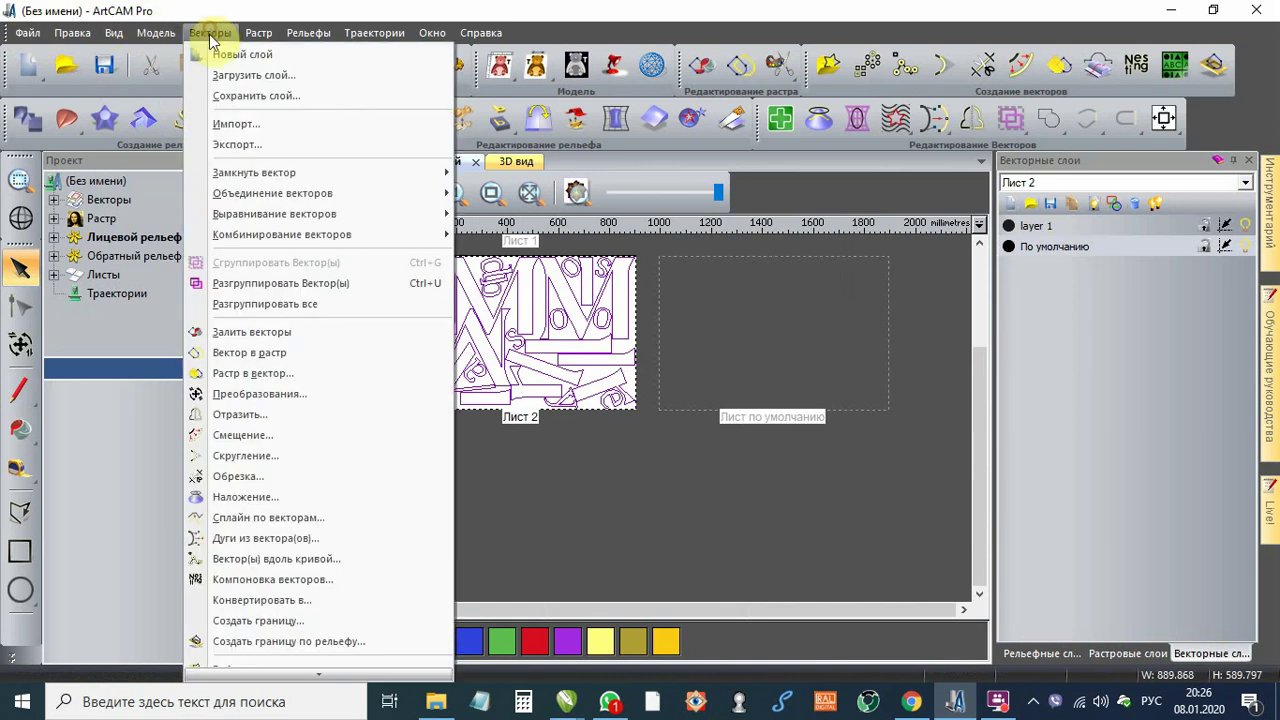
{"action": "left_click", "coordinate": [251, 144]}
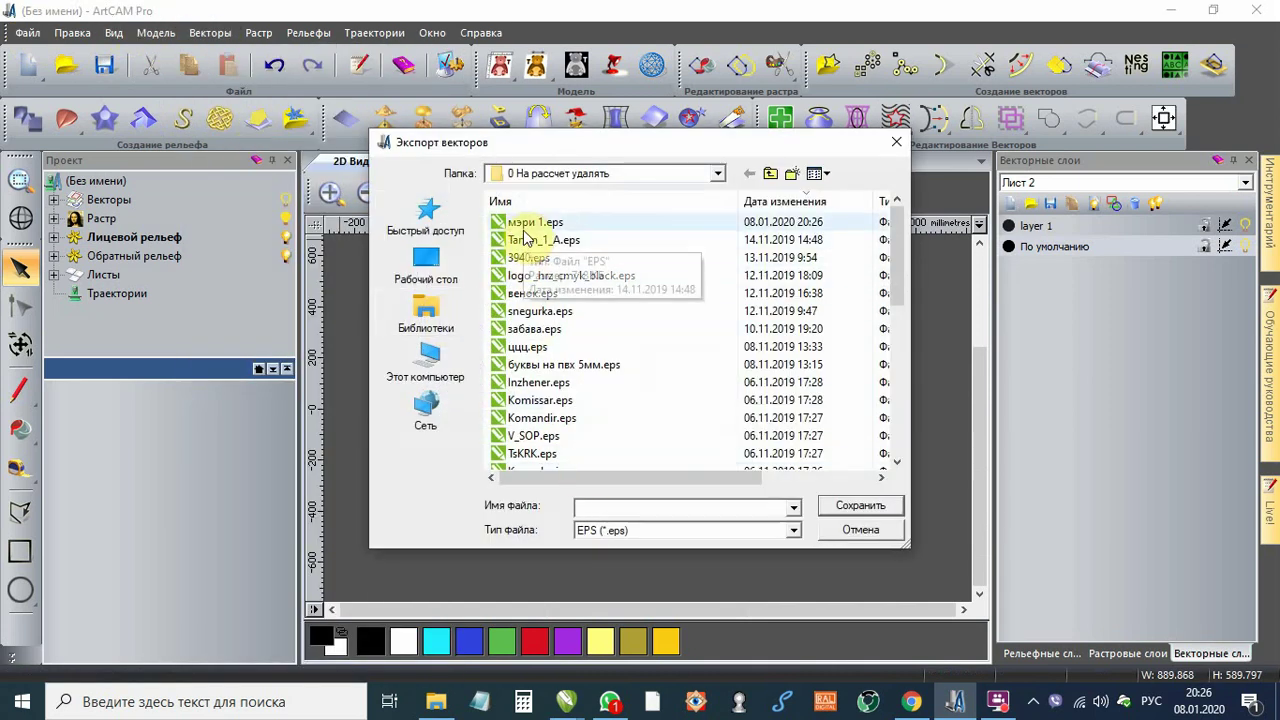
{"action": "left_click", "coordinate": [520, 222]}
{"action": "left_click", "coordinate": [608, 507]}
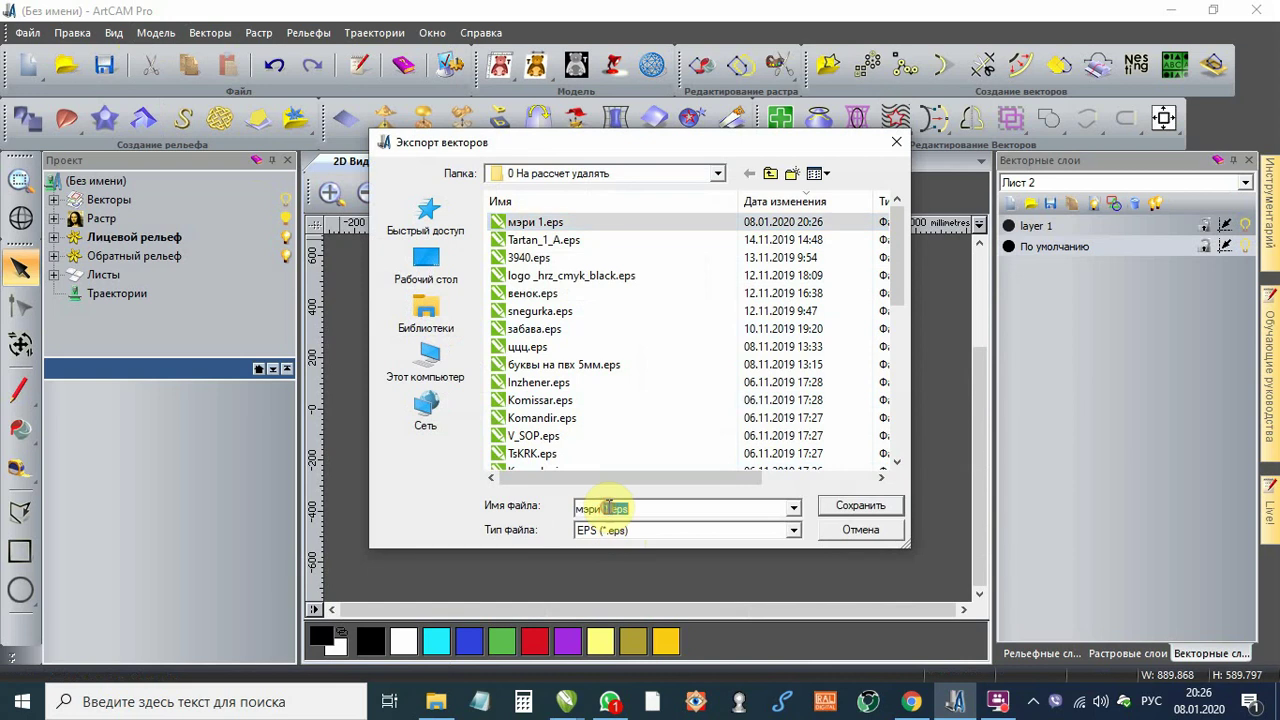
{"action": "left_click_drag", "start_coordinate": [608, 507], "coordinate": [603, 508]}
{"action": "left_click", "coordinate": [604, 508]}
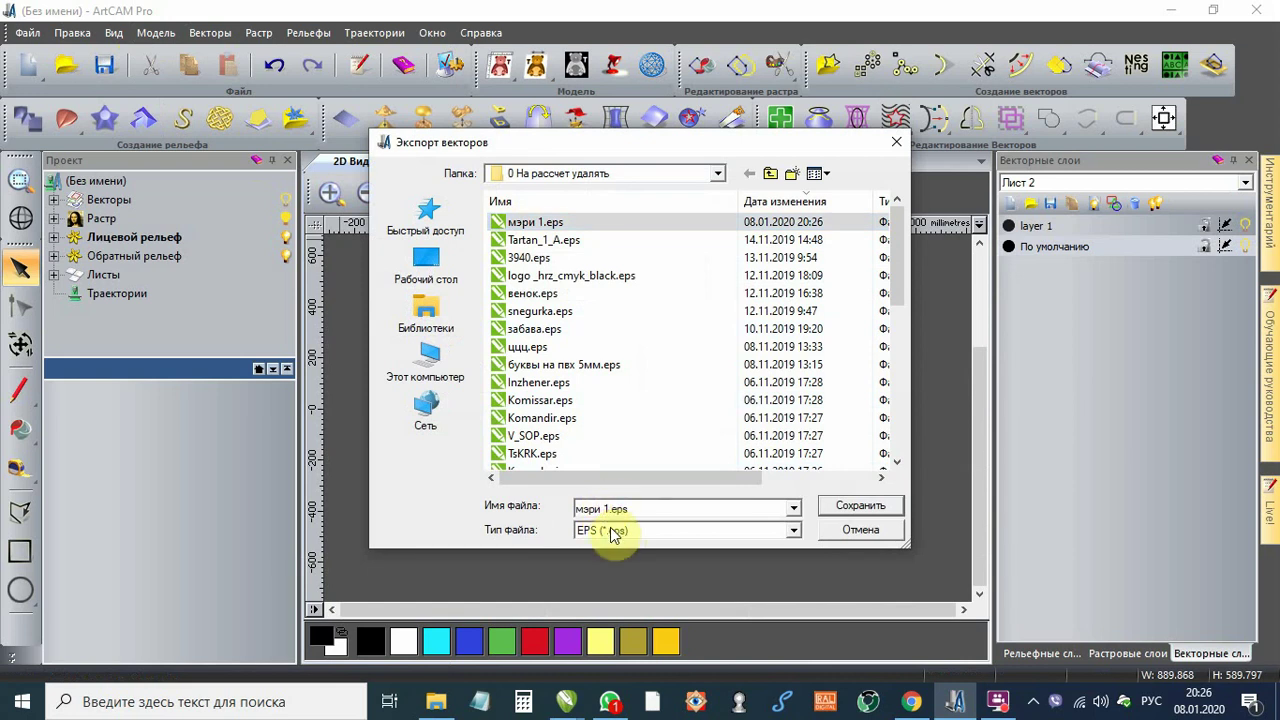
{"action": "type", "text": "2"}
{"action": "left_click", "coordinate": [843, 507]}
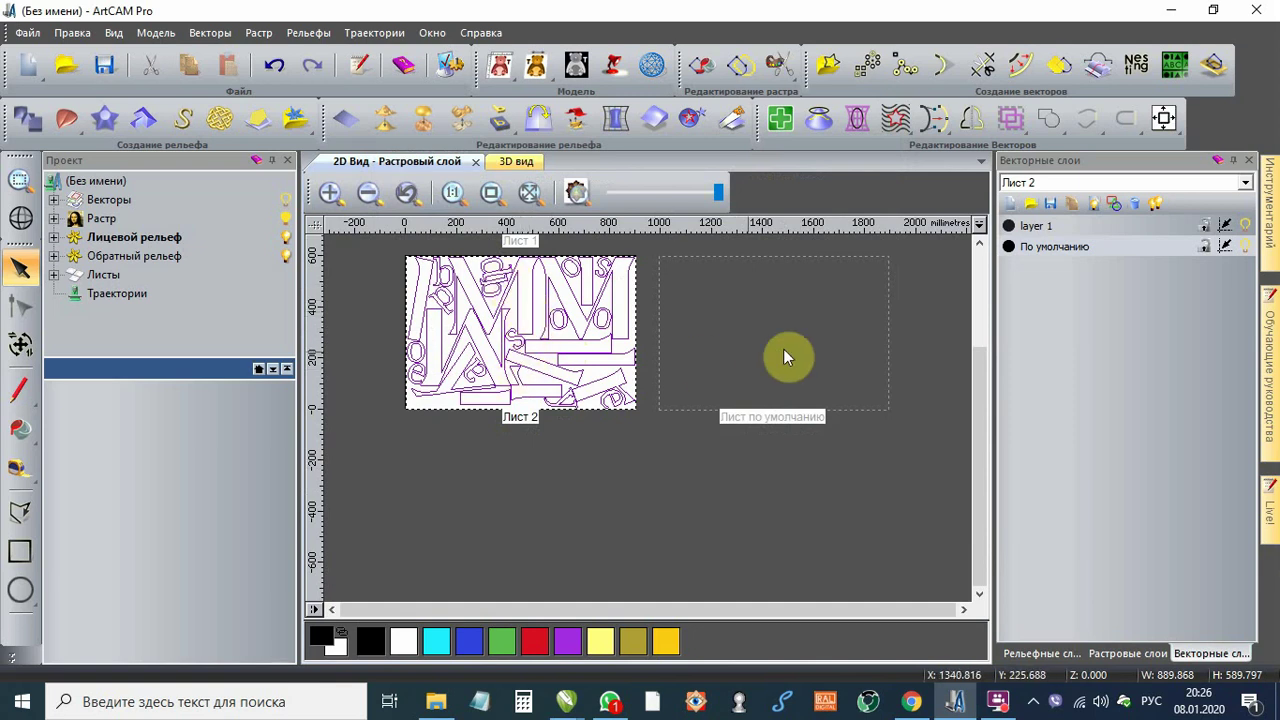
Step: Make Лист 3 the active sheet and select its group of nested vectors
{"action": "left_click", "coordinate": [1060, 188]}
{"action": "left_click", "coordinate": [1045, 200]}
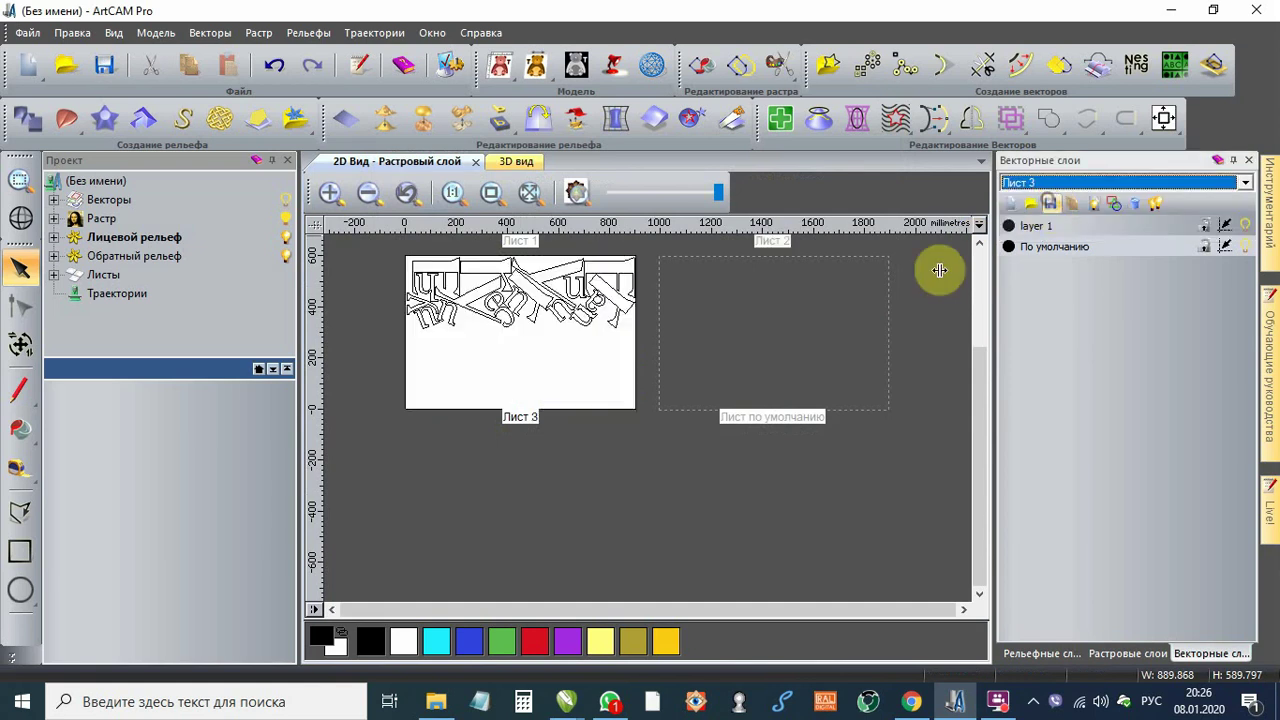
{"action": "left_click", "coordinate": [439, 272]}
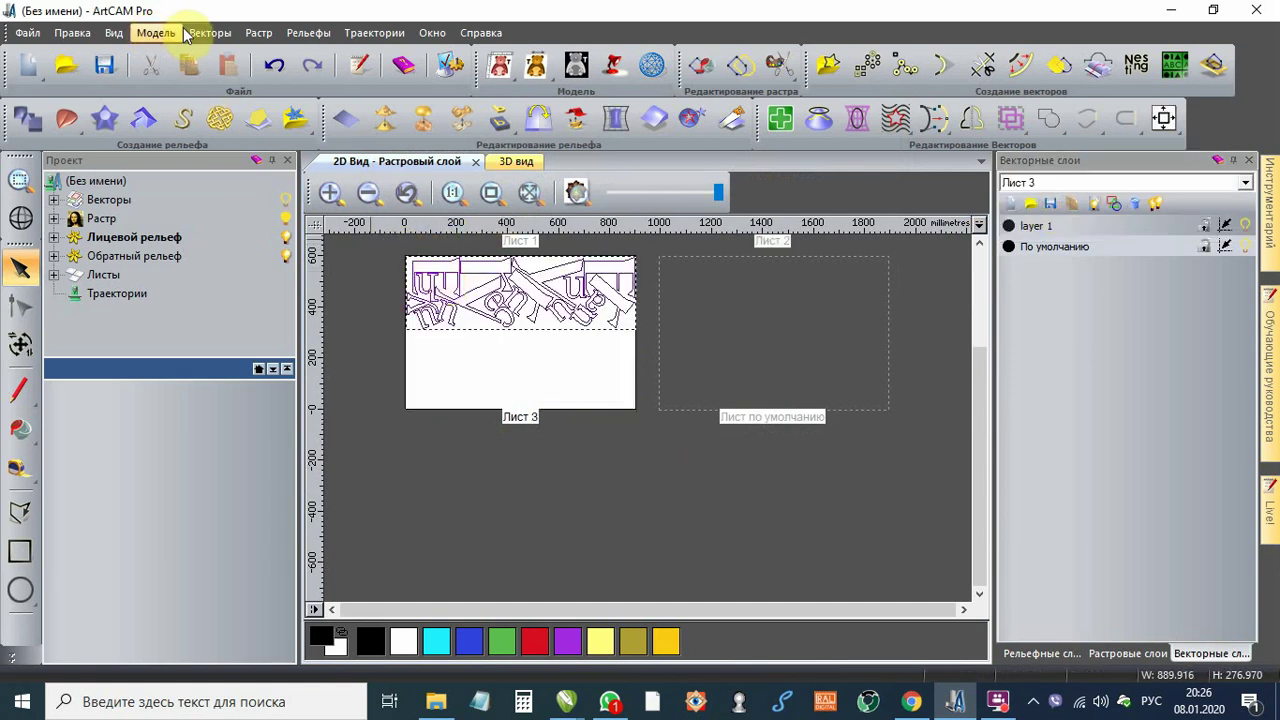
Step: Export the selected Лист 3 vectors as another "мэри" EPS file, replacing the number in the reused file name, and clear the selection
{"action": "left_click", "coordinate": [205, 33]}
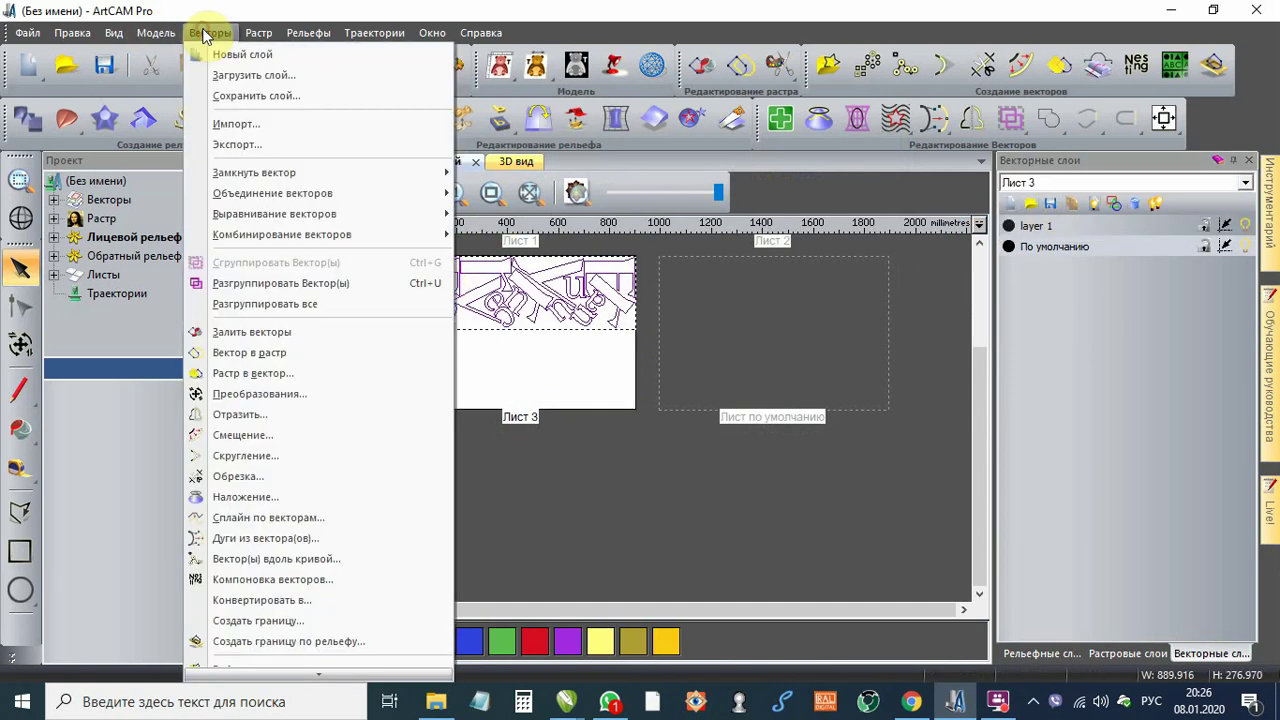
{"action": "left_click", "coordinate": [237, 144]}
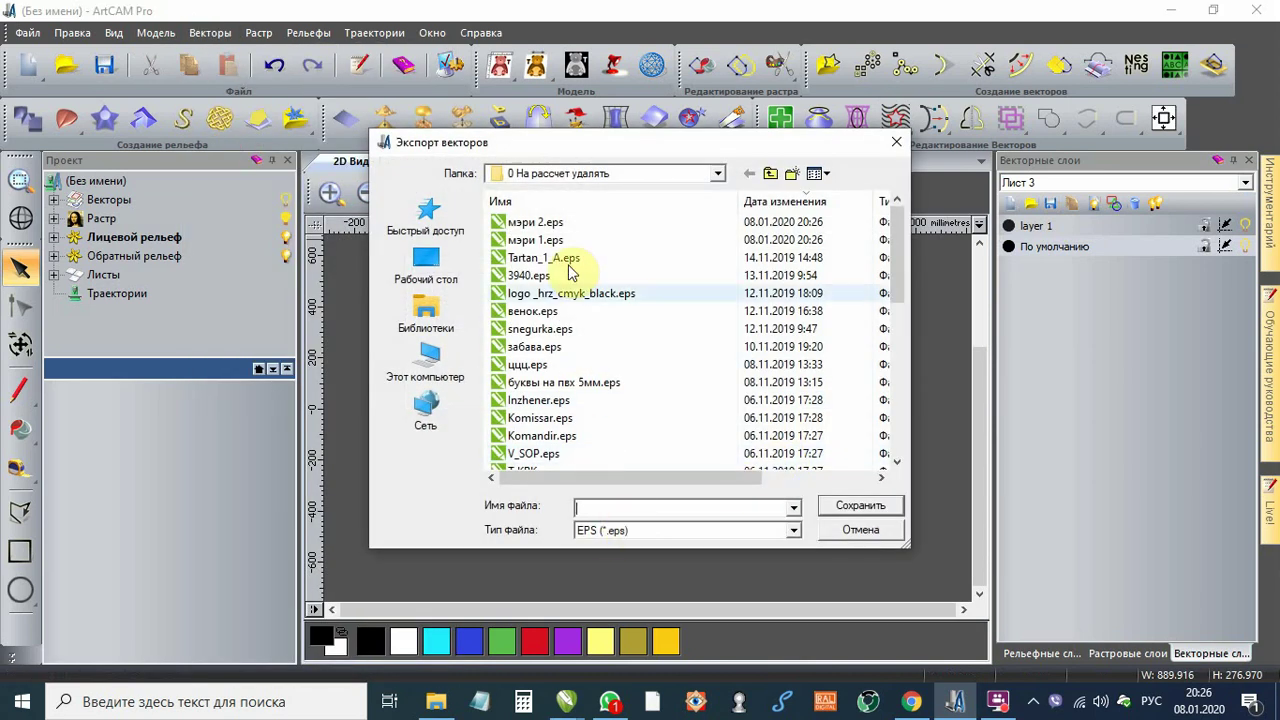
{"action": "left_click", "coordinate": [540, 240]}
{"action": "left_click", "coordinate": [610, 509]}
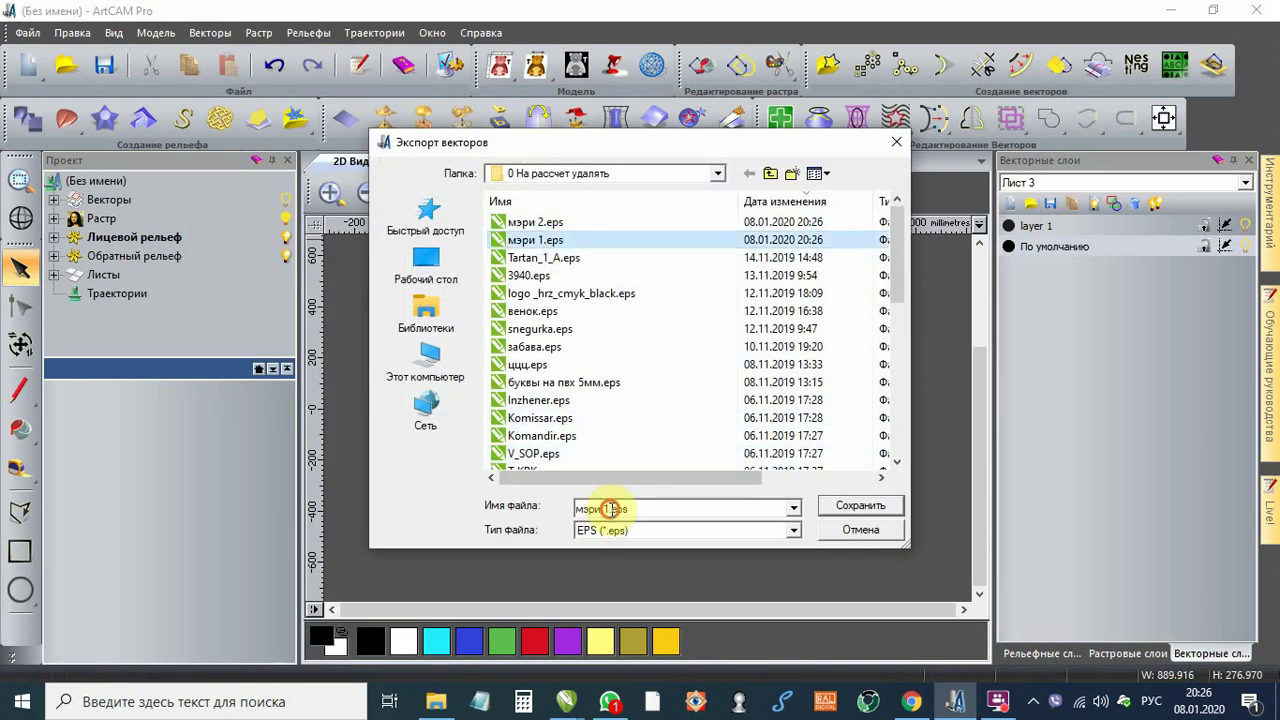
{"action": "left_click", "coordinate": [610, 509]}
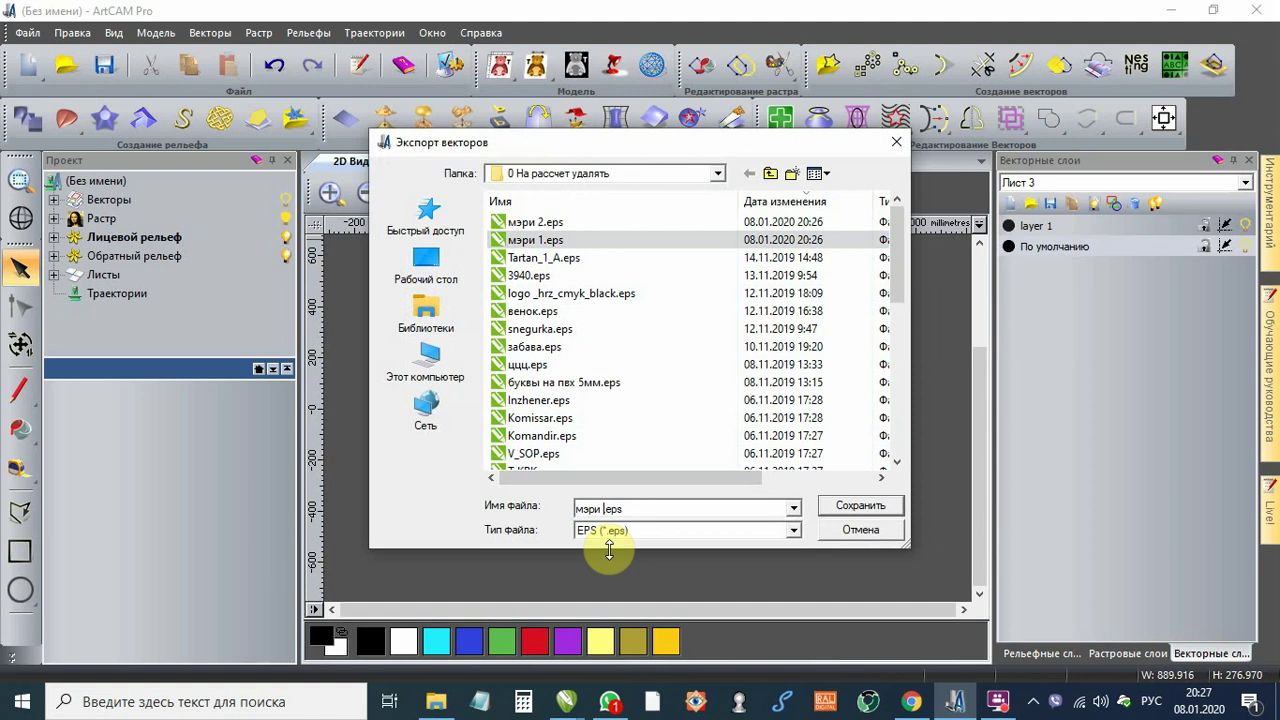
{"action": "key", "text": "Return"}
{"action": "left_click", "coordinate": [584, 490]}
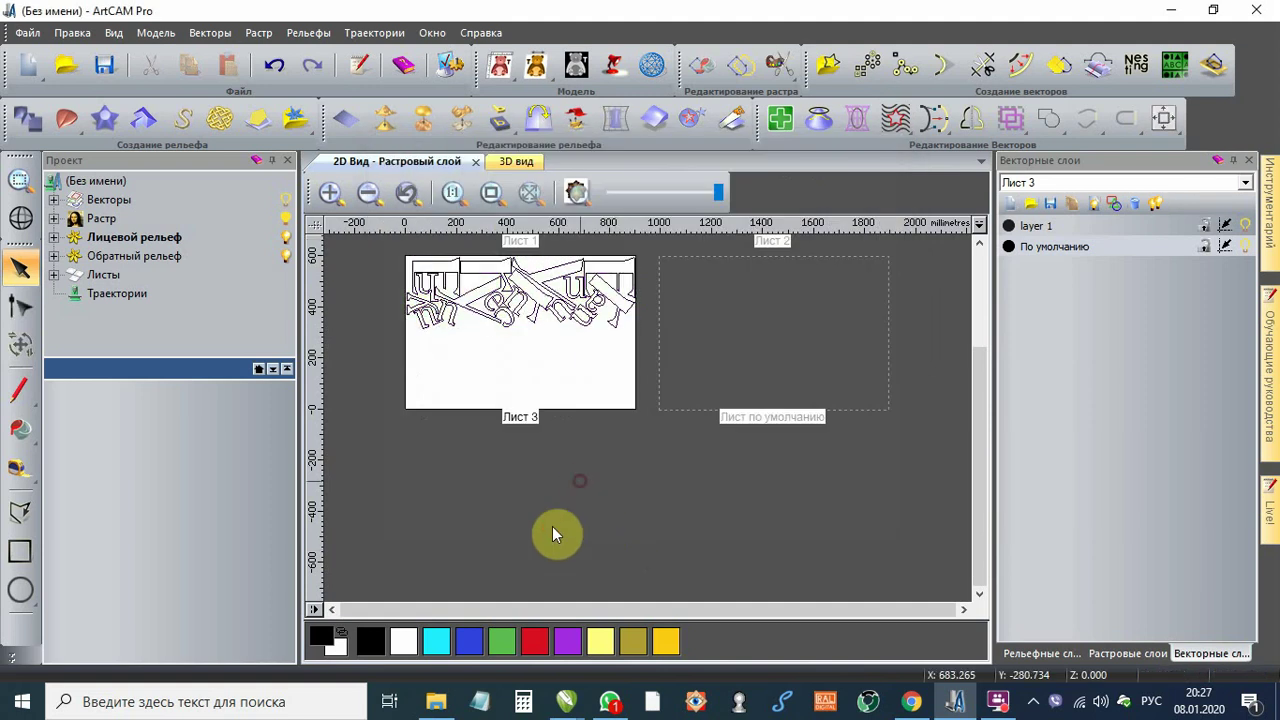
Step: Start an outside profile toolpath on the Лист 3 vectors and choose the 1мм ПВХ tool for it
{"action": "mouse_move", "coordinate": [563, 707]}
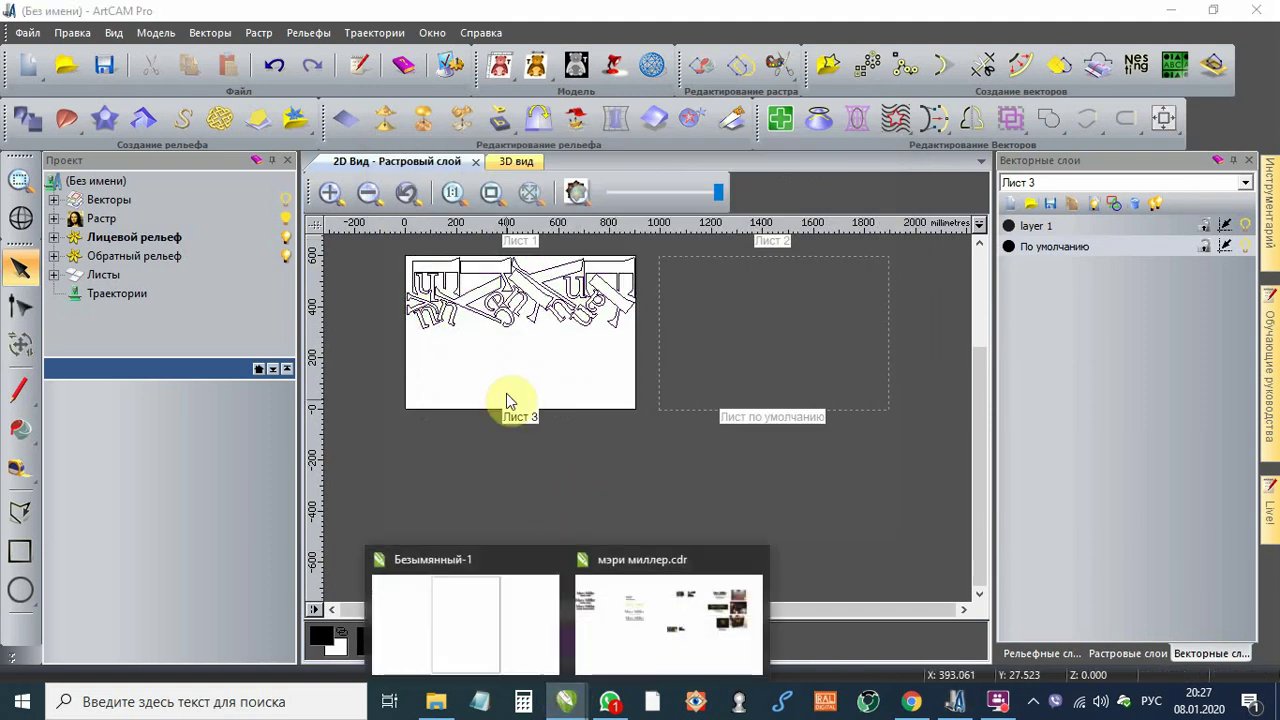
{"action": "left_click", "coordinate": [502, 318]}
{"action": "scroll", "coordinate": [461, 273], "scroll_direction": "up", "scroll_amount": 3}
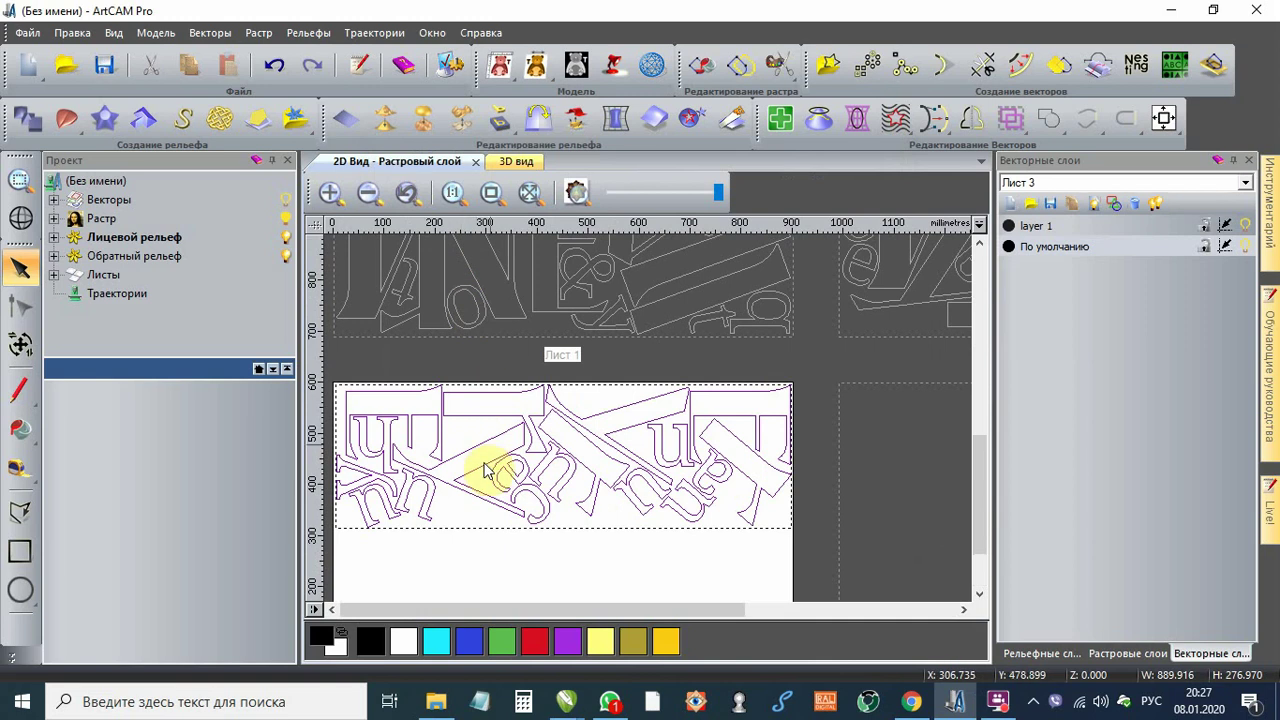
{"action": "scroll", "coordinate": [505, 480], "scroll_direction": "up", "scroll_amount": 3}
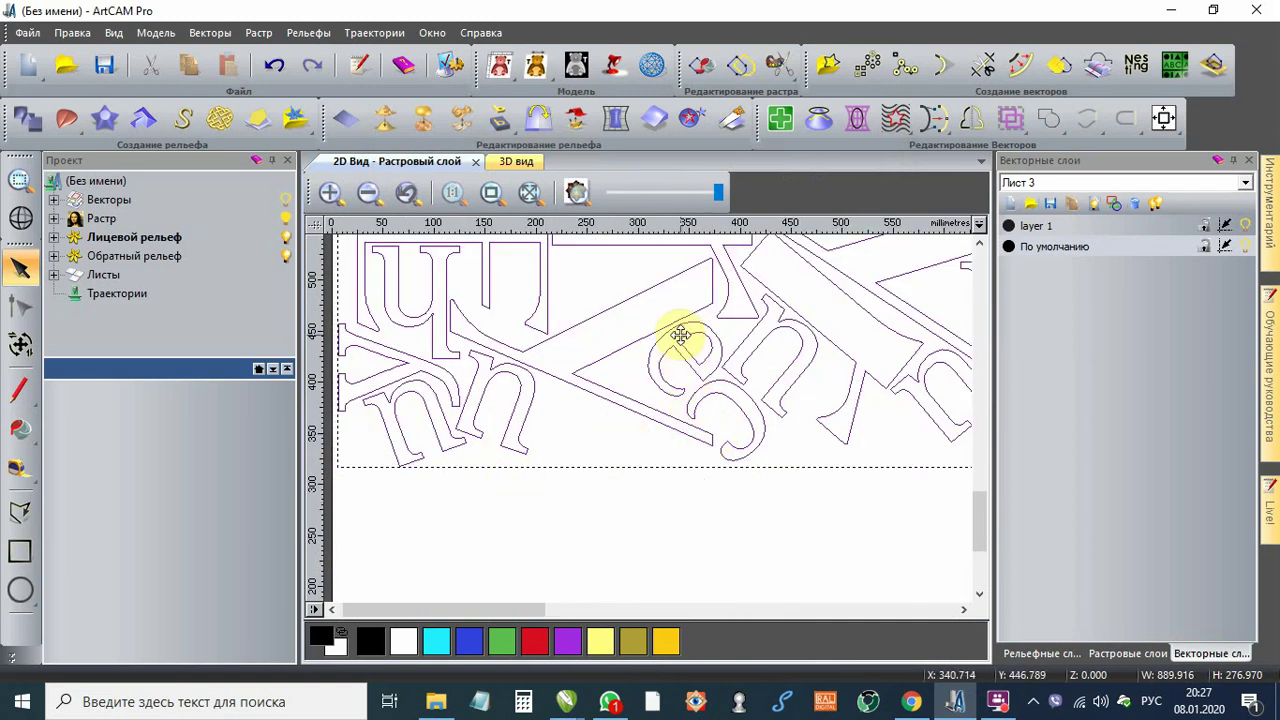
{"action": "scroll", "coordinate": [400, 410], "scroll_direction": "up", "scroll_amount": 3}
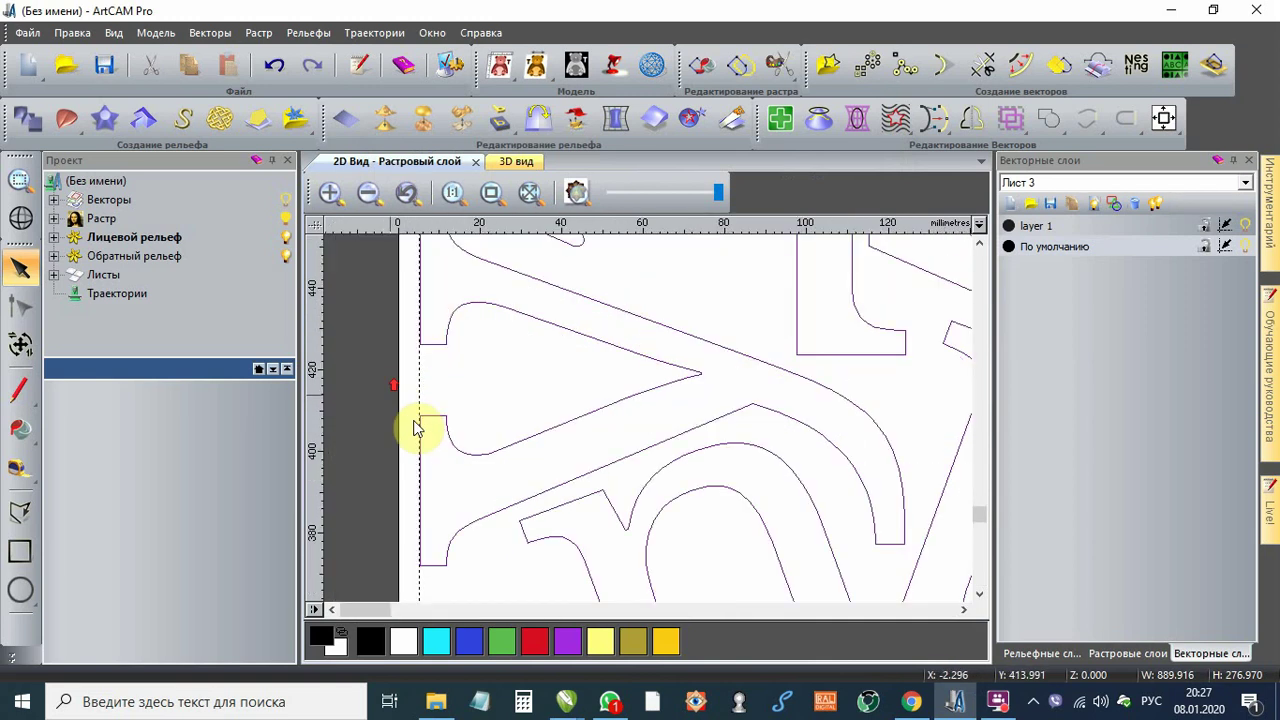
{"action": "left_click", "coordinate": [120, 294]}
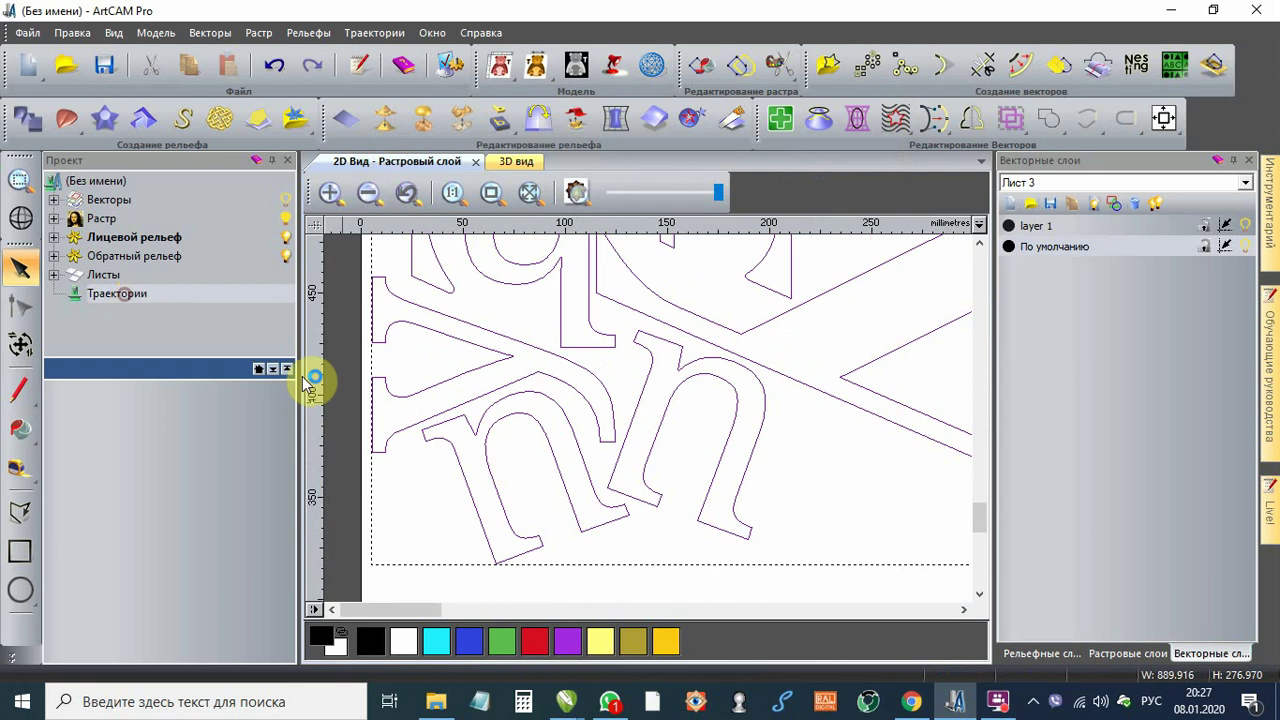
{"action": "left_click", "coordinate": [62, 560]}
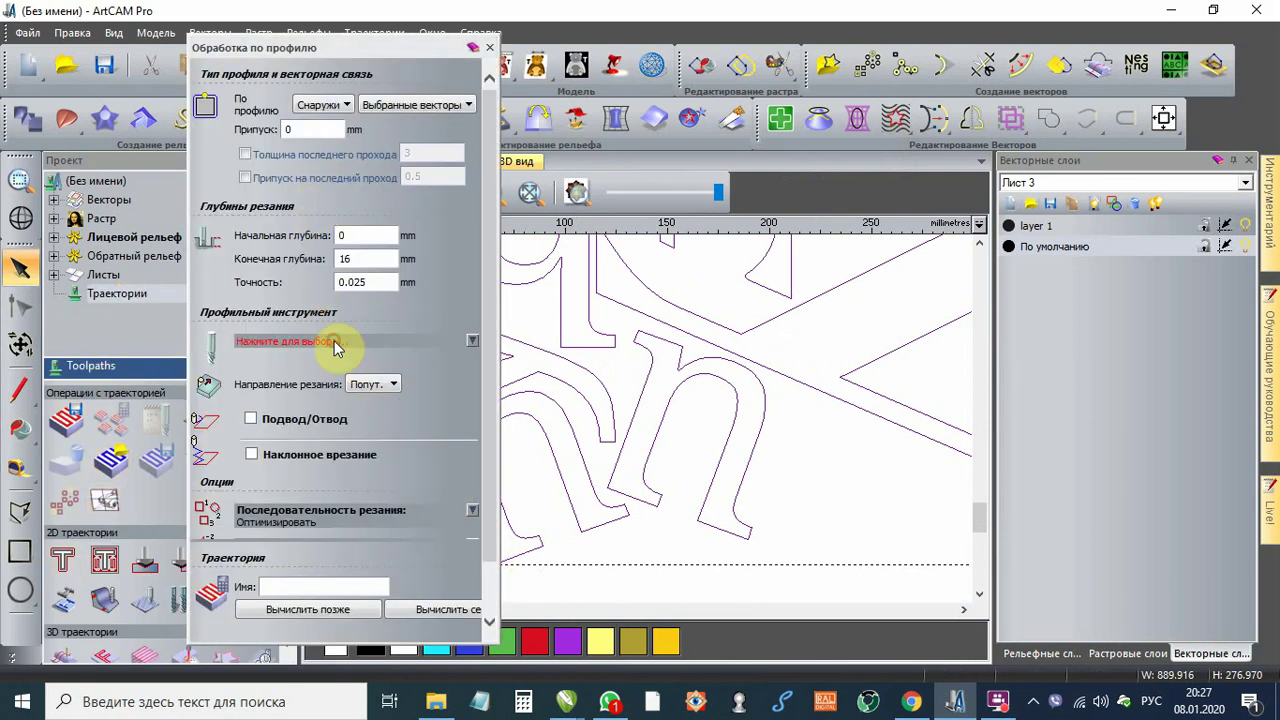
{"action": "left_click", "coordinate": [335, 345]}
{"action": "scroll", "coordinate": [510, 410], "scroll_direction": "down", "scroll_amount": 8}
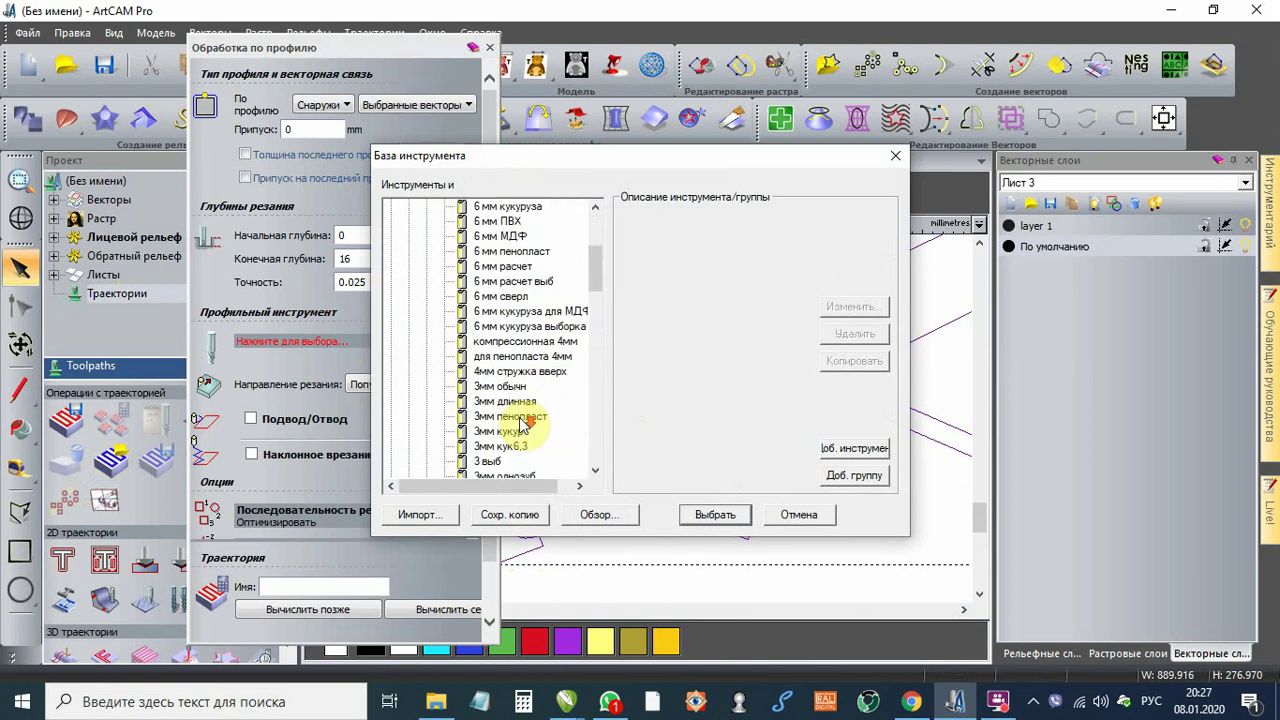
{"action": "scroll", "coordinate": [515, 430], "scroll_direction": "down", "scroll_amount": 3}
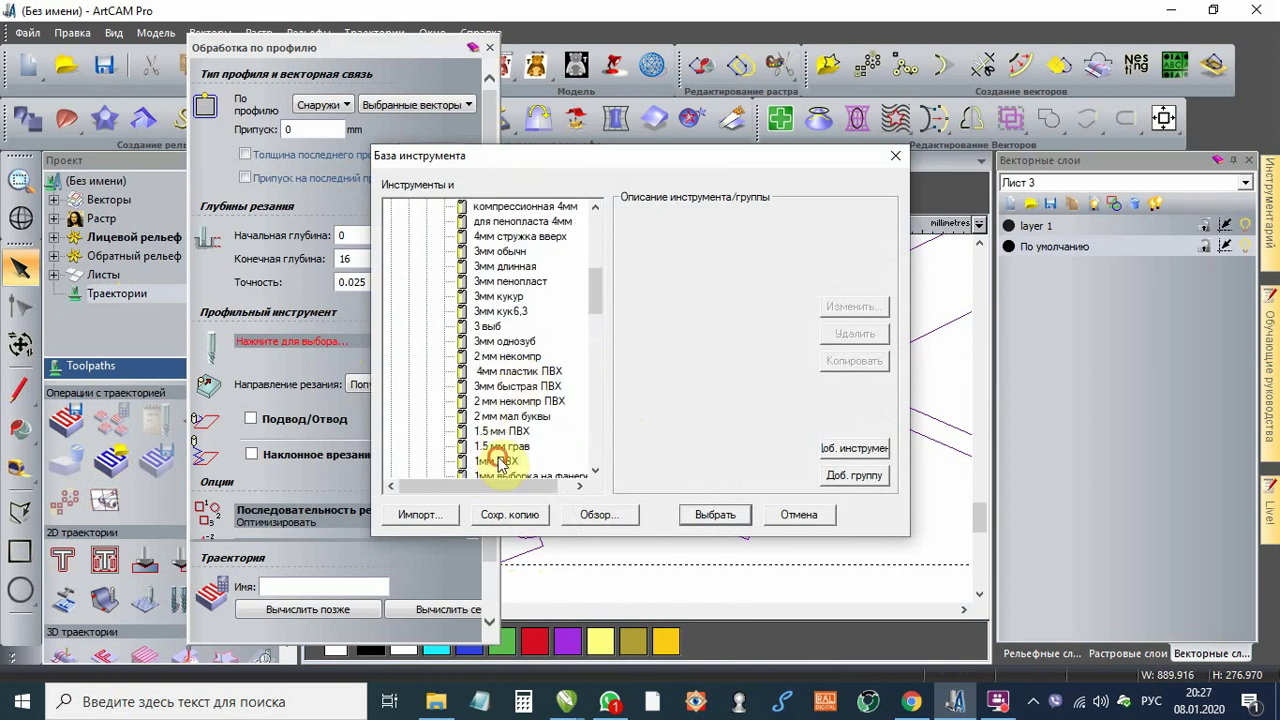
{"action": "left_click", "coordinate": [500, 461]}
{"action": "left_click", "coordinate": [712, 514]}
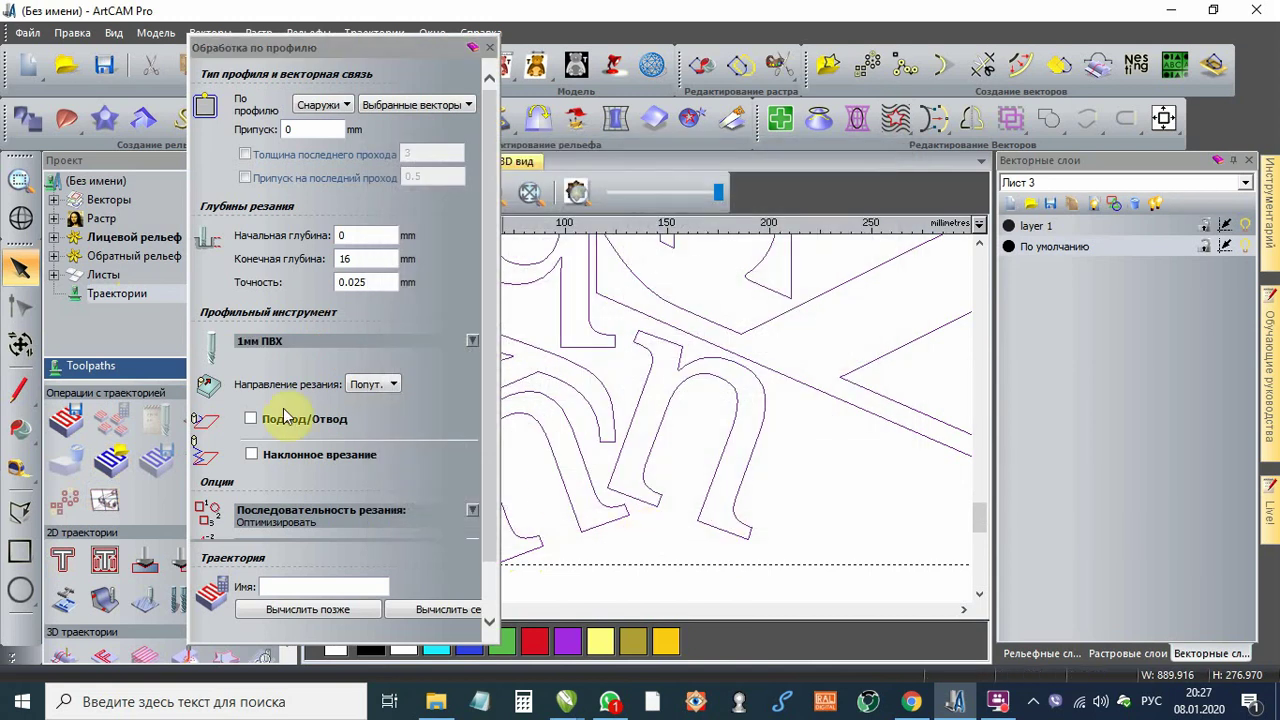
Step: Set the profile toolpath's cutting direction to conventional (Встречное), calculate it immediately and close its settings
{"action": "left_click", "coordinate": [386, 384]}
{"action": "left_click", "coordinate": [392, 416]}
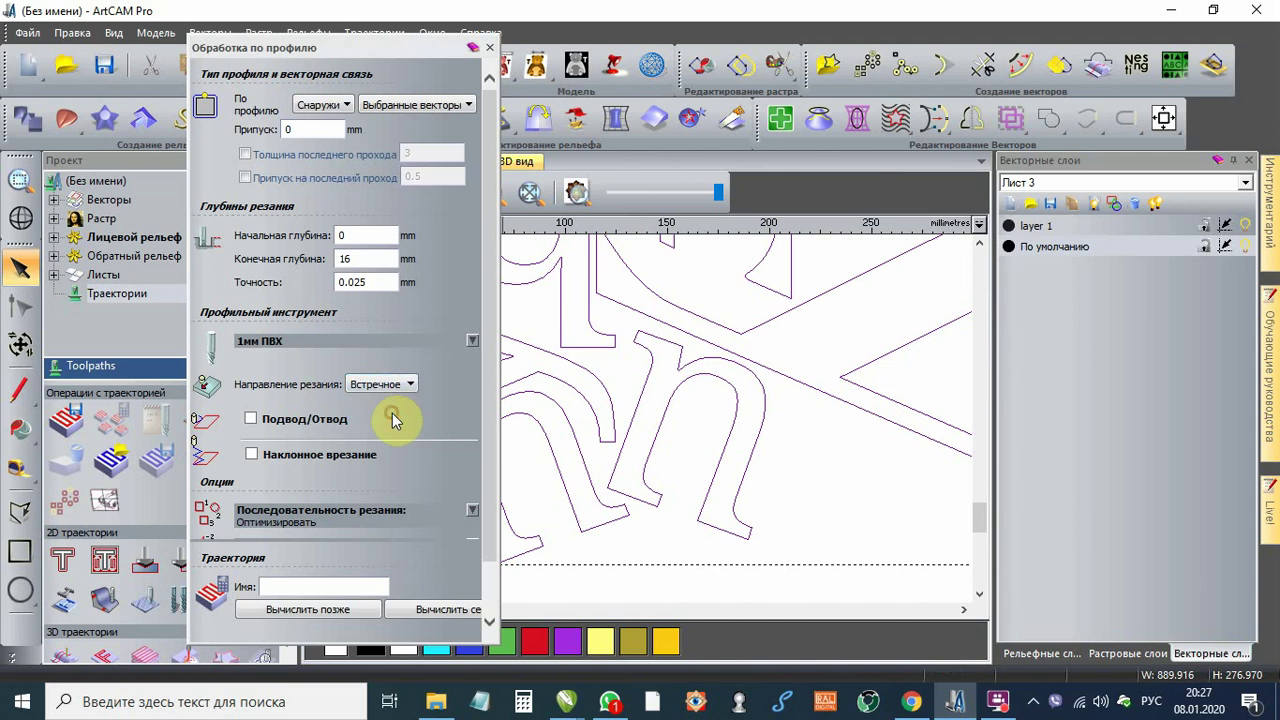
{"action": "scroll", "coordinate": [551, 371], "scroll_direction": "down", "scroll_amount": 2}
{"action": "scroll", "coordinate": [449, 420], "scroll_direction": "down", "scroll_amount": 1}
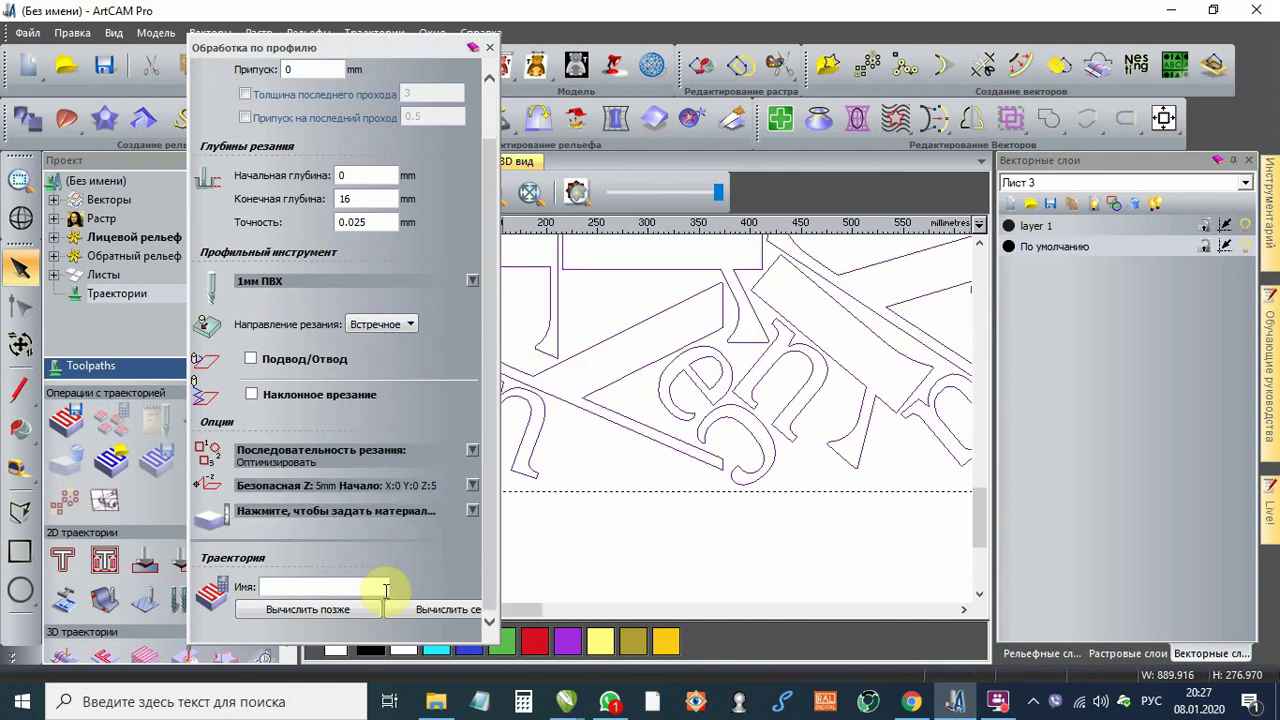
{"action": "left_click", "coordinate": [422, 607]}
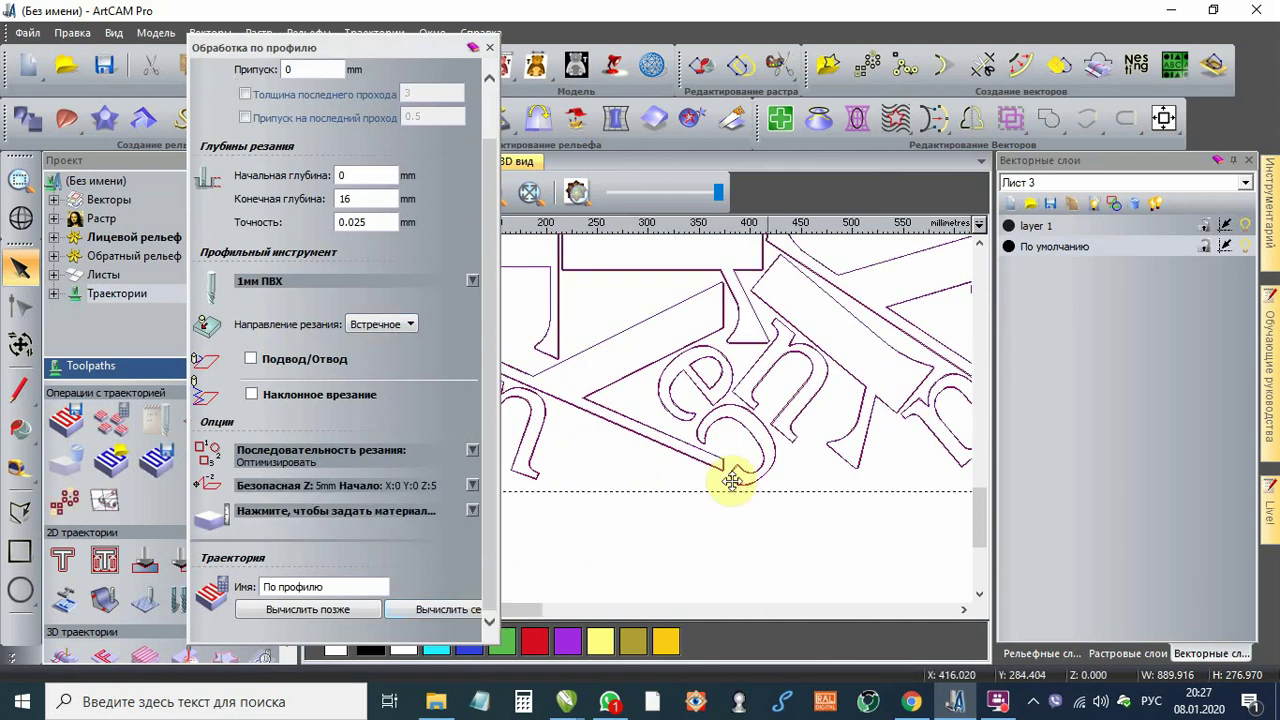
{"action": "scroll", "coordinate": [732, 481], "scroll_direction": "up", "scroll_amount": 4}
{"action": "scroll", "coordinate": [663, 434], "scroll_direction": "down", "scroll_amount": 7}
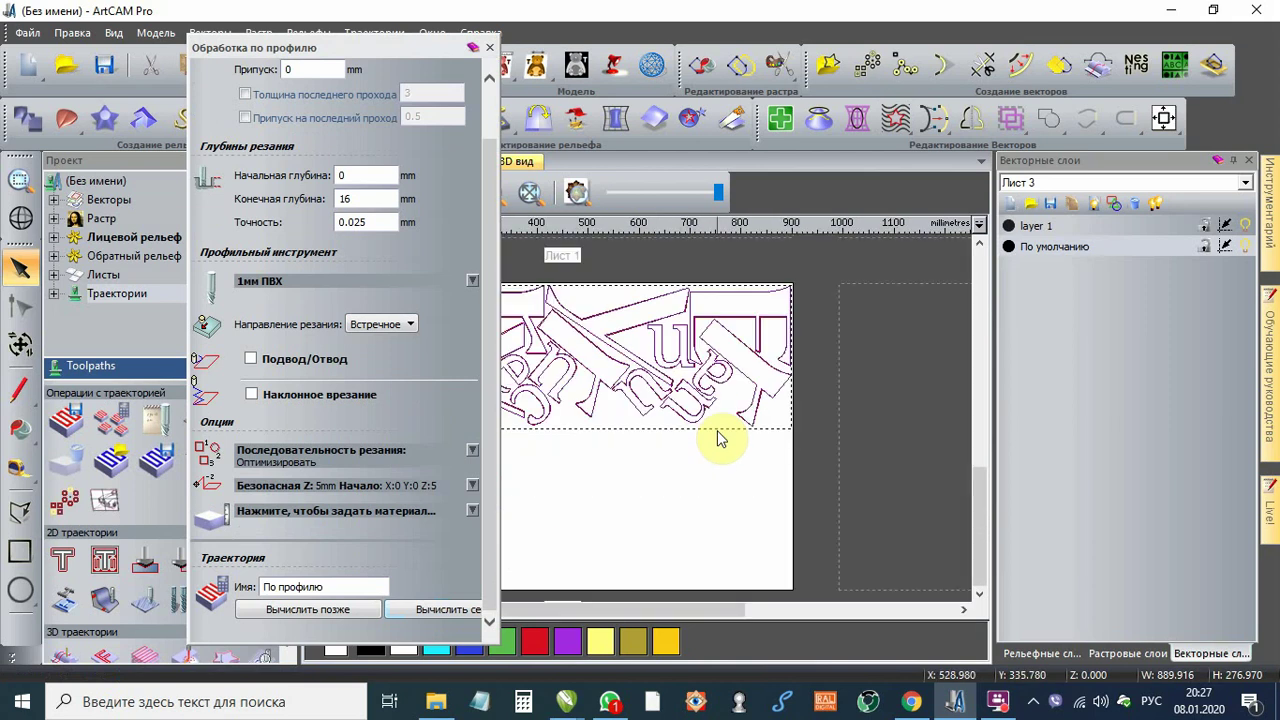
{"action": "scroll", "coordinate": [750, 380], "scroll_direction": "up", "scroll_amount": 3}
{"action": "scroll", "coordinate": [650, 400], "scroll_direction": "down", "scroll_amount": 2}
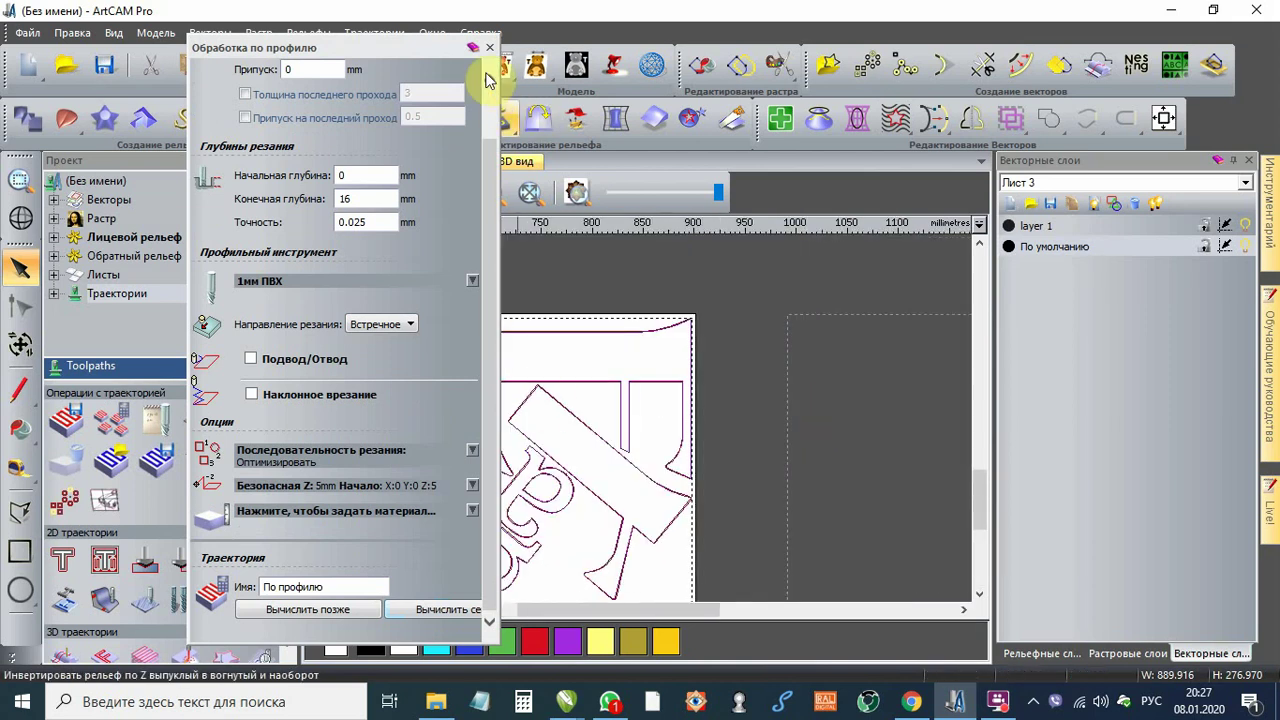
{"action": "left_click", "coordinate": [489, 47]}
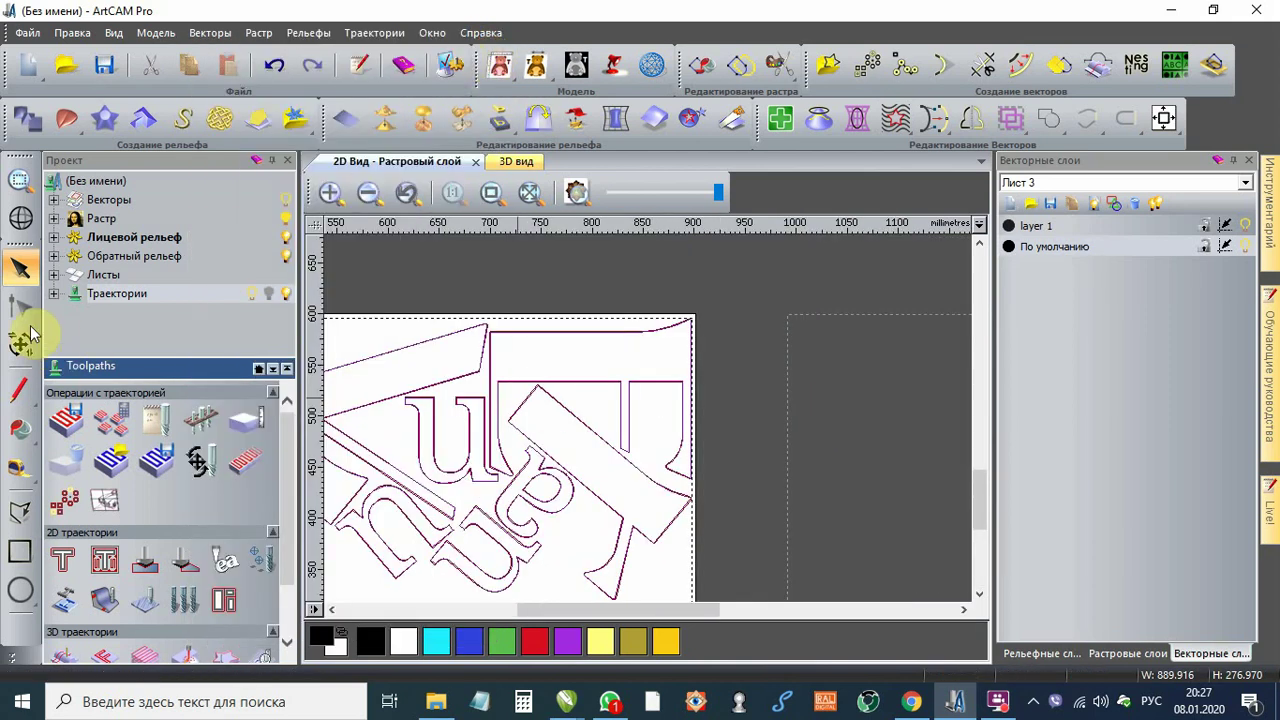
Step: Review the G-Code output format and file type options for saving the calculated profile toolpath, and leave without saving
{"action": "left_click", "coordinate": [64, 420]}
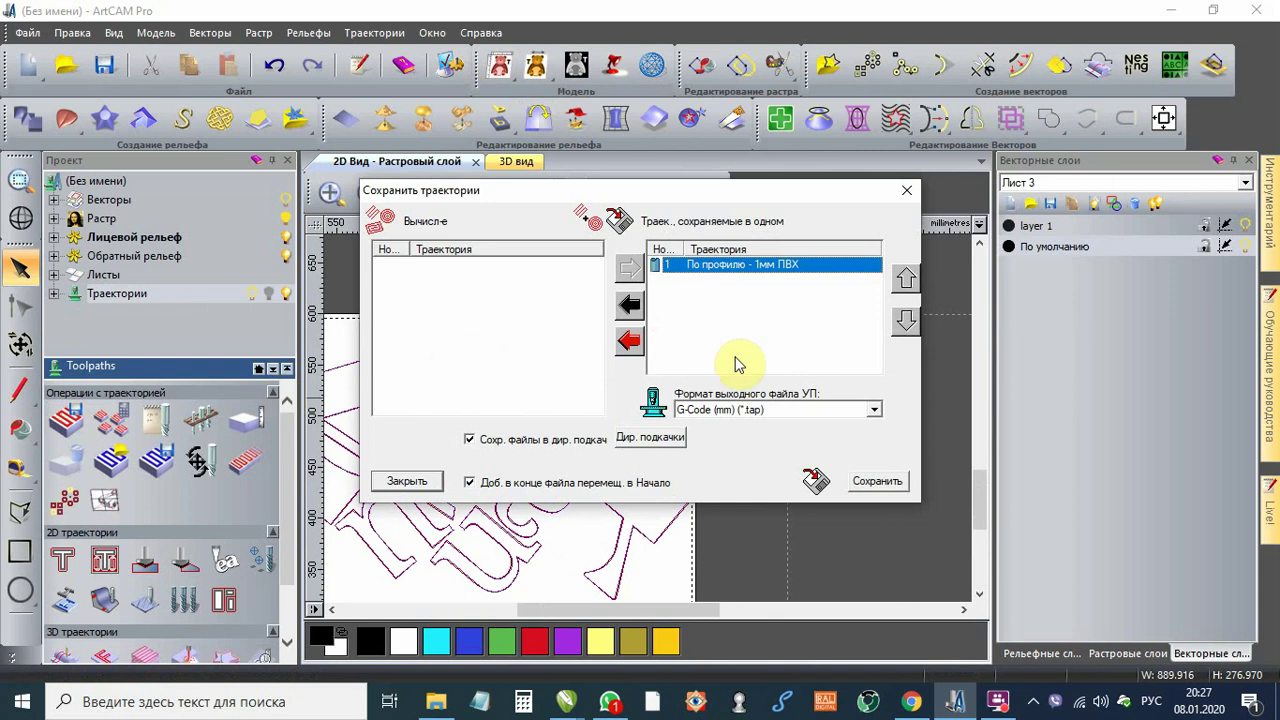
{"action": "left_click", "coordinate": [877, 483]}
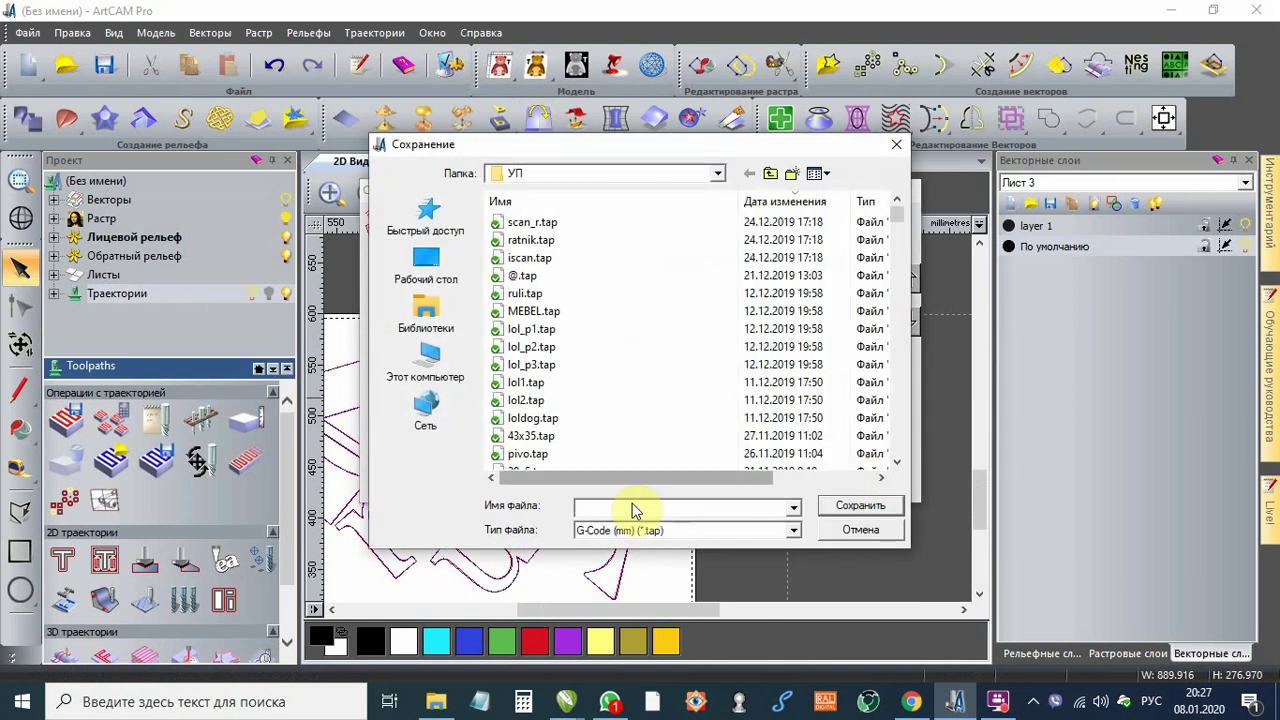
{"action": "left_click", "coordinate": [654, 532]}
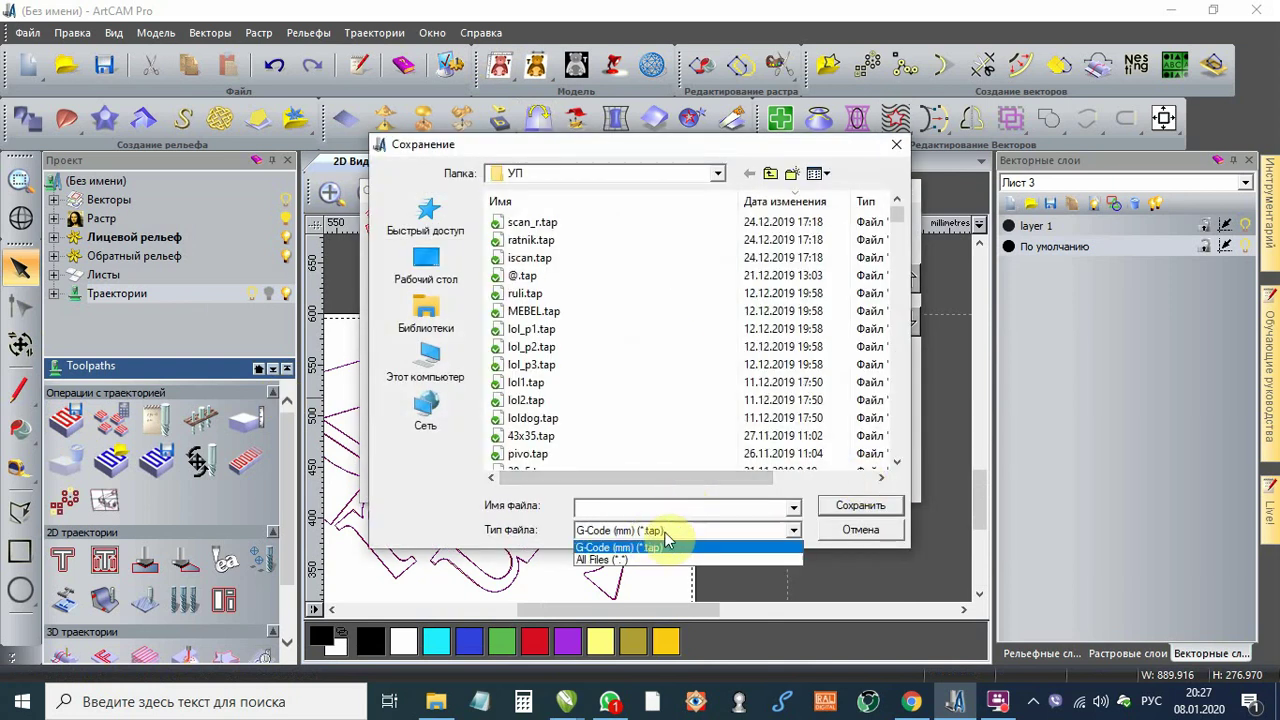
{"action": "left_click", "coordinate": [666, 533]}
{"action": "left_click", "coordinate": [858, 530]}
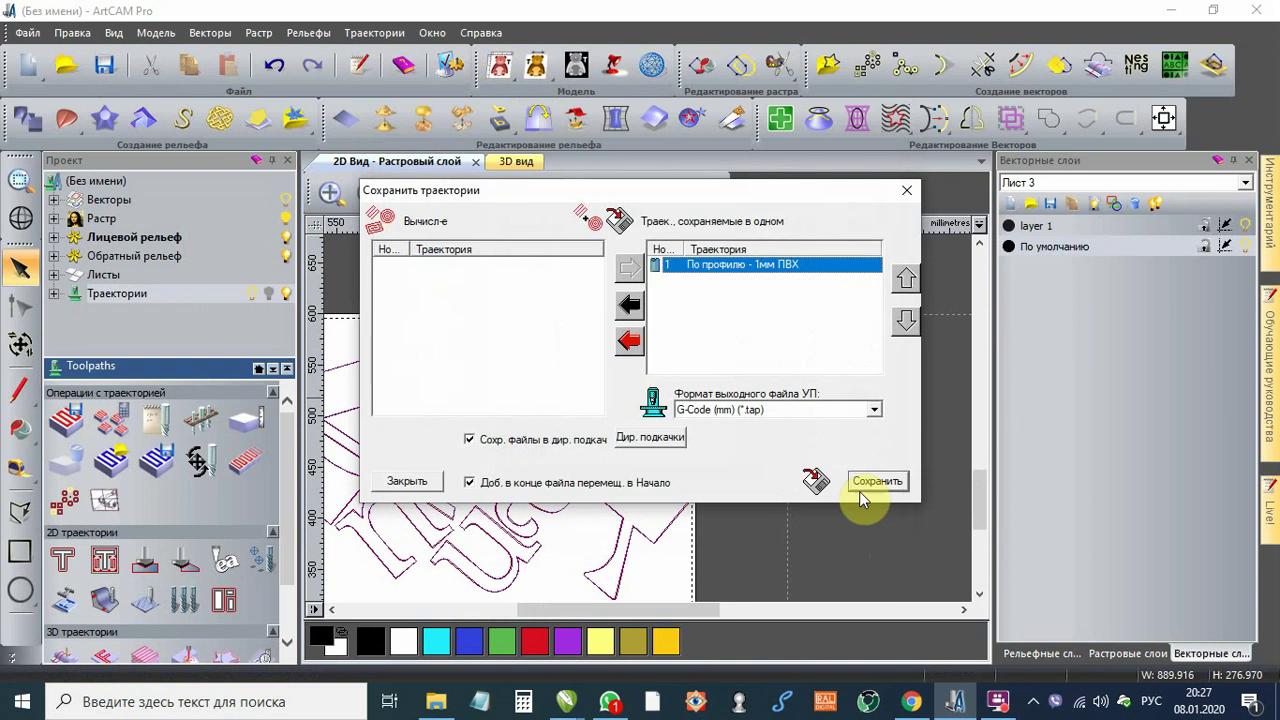
{"action": "left_click", "coordinate": [907, 190]}
Step: Switch to CorelDRAW, deselect the Mary Miller logos and bring the empty area beside them into view
{"action": "scroll", "coordinate": [765, 330], "scroll_direction": "down", "scroll_amount": 2}
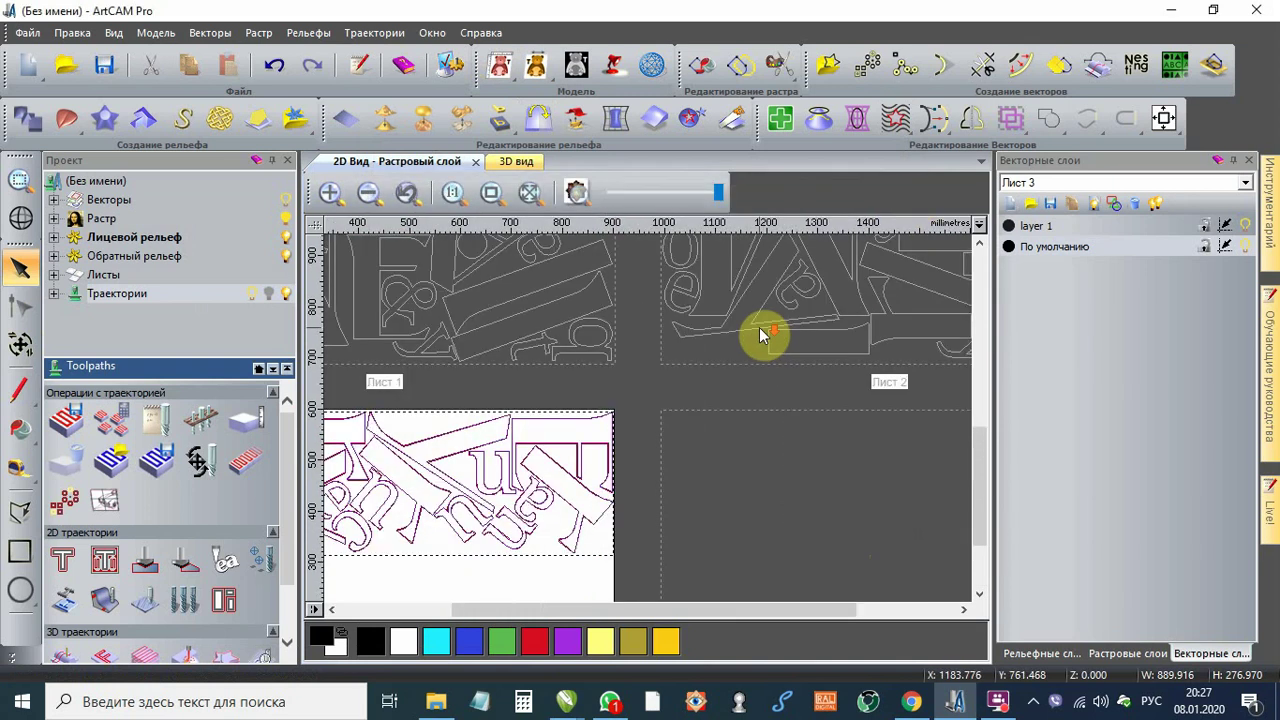
{"action": "left_click", "coordinate": [1170, 10]}
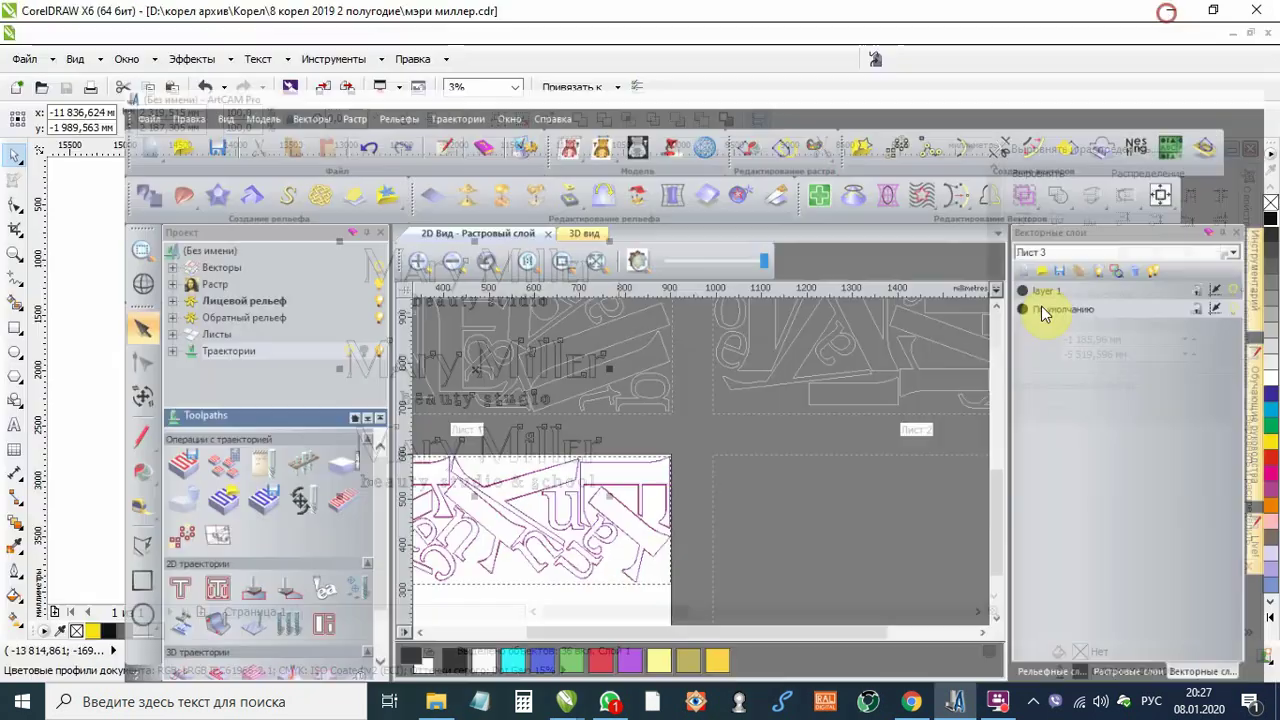
{"action": "left_click", "coordinate": [694, 360]}
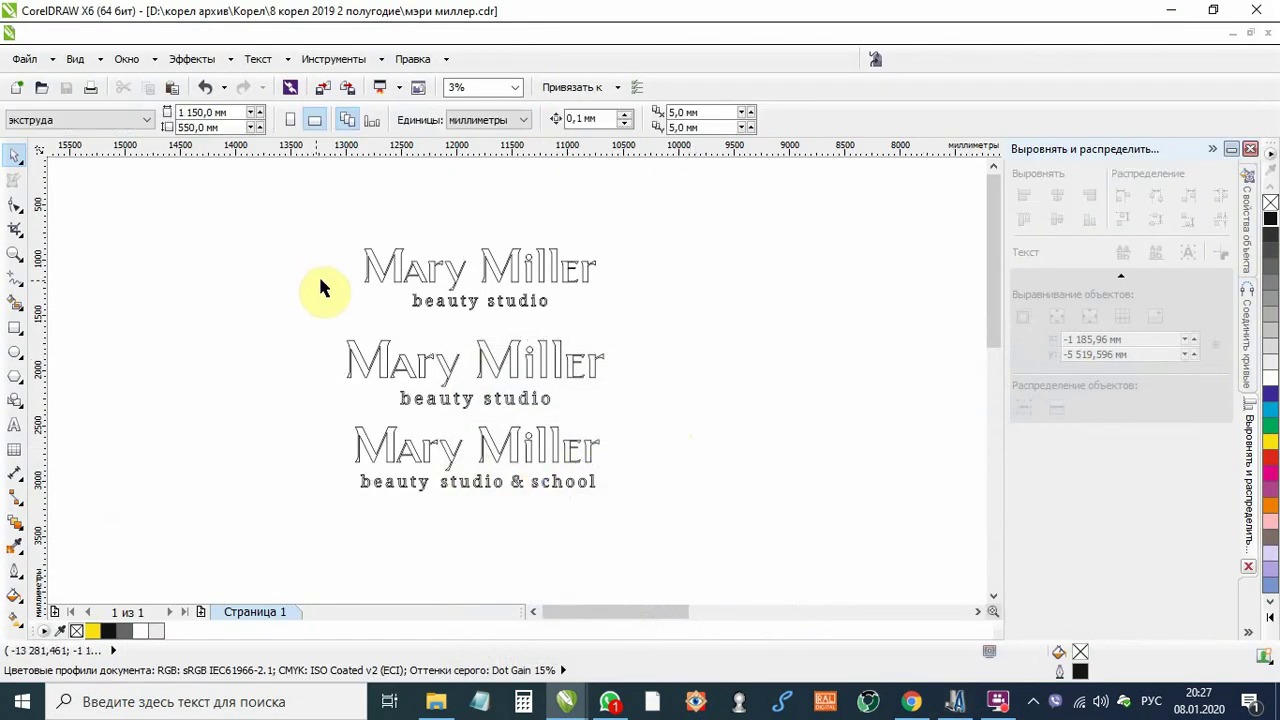
{"action": "left_click_drag", "start_coordinate": [548, 612], "coordinate": [532, 612]}
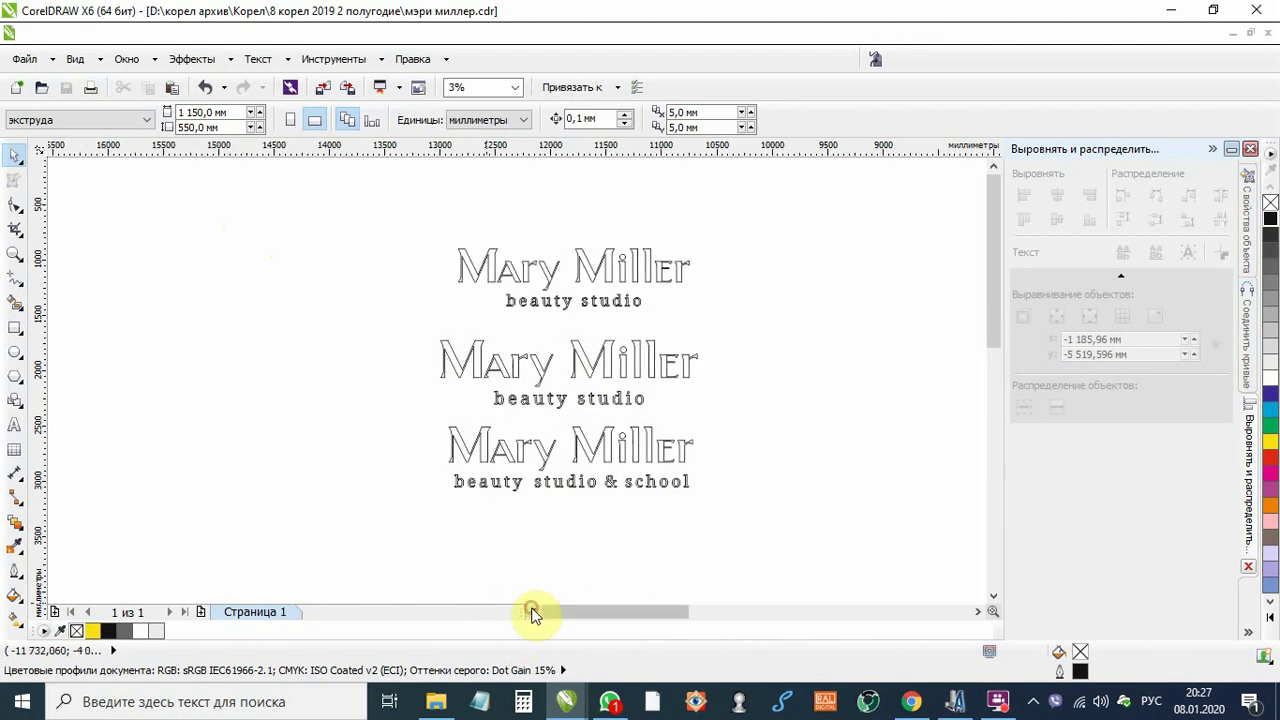
{"action": "left_click", "coordinate": [532, 612]}
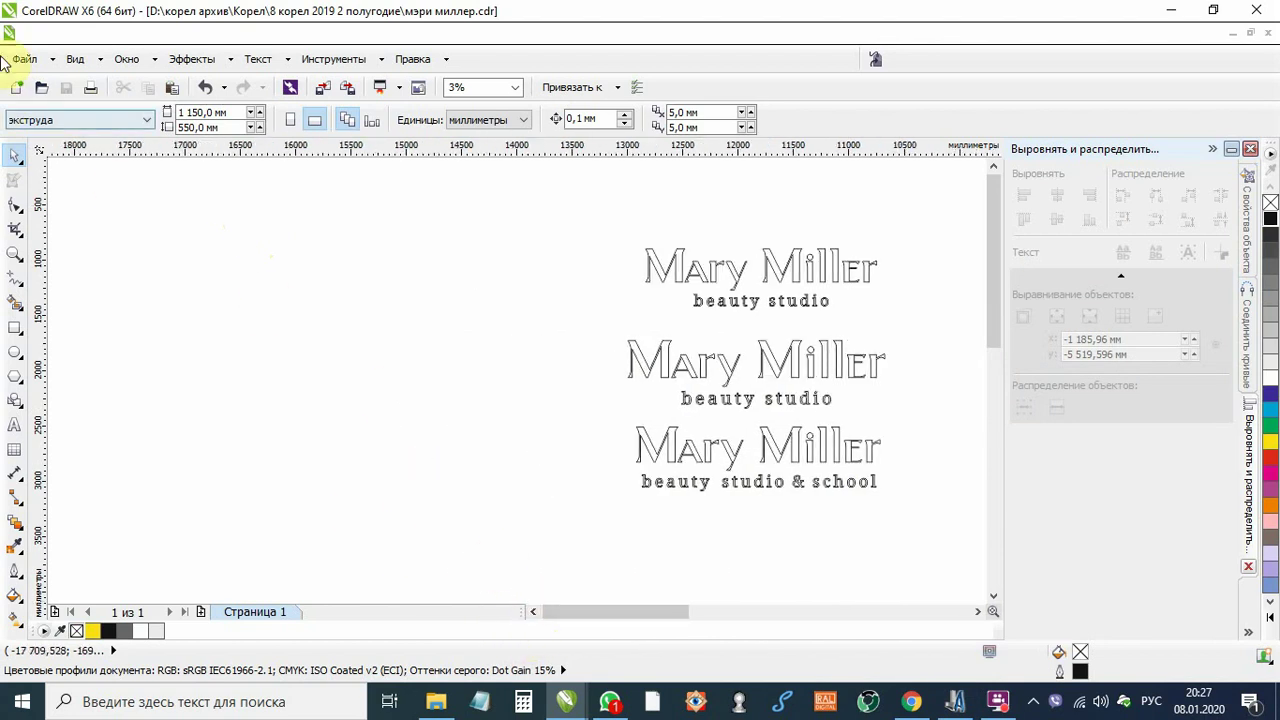
Step: Import мэри 1.eps, мэри 2.eps and мэри 3.eps together as editable artwork with text as curves
{"action": "left_click", "coordinate": [25, 59]}
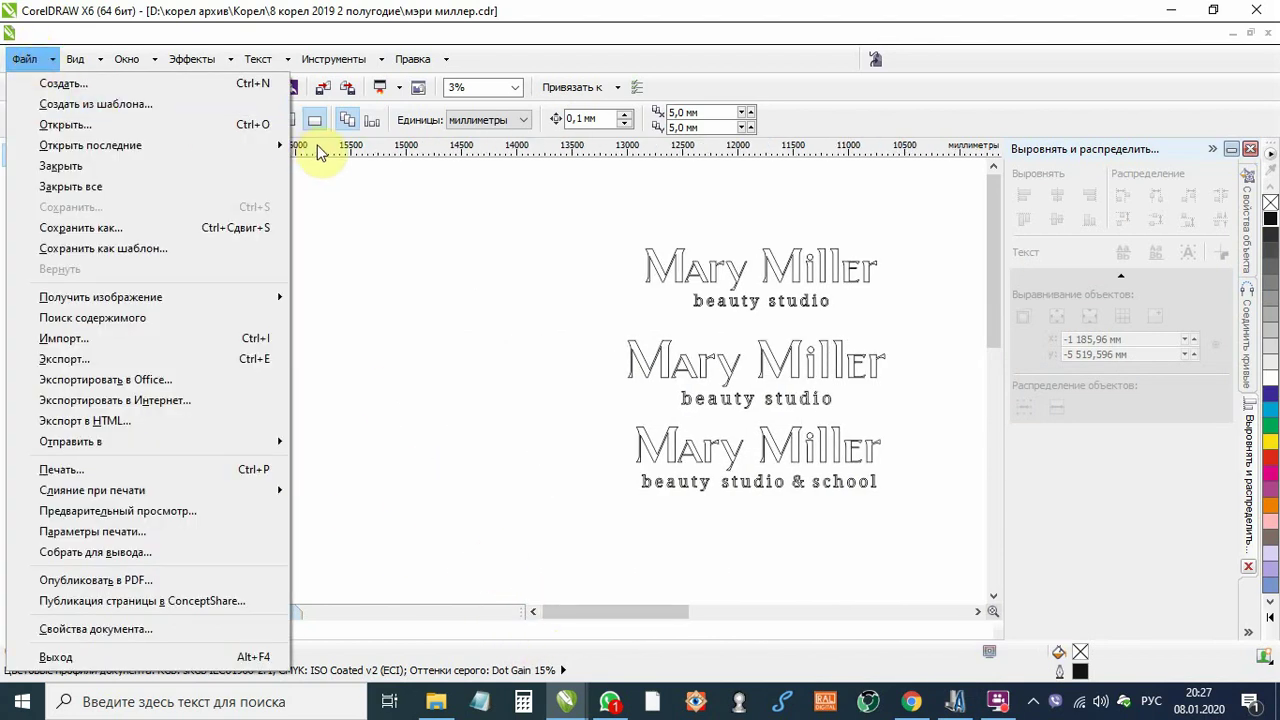
{"action": "mouse_move", "coordinate": [183, 157]}
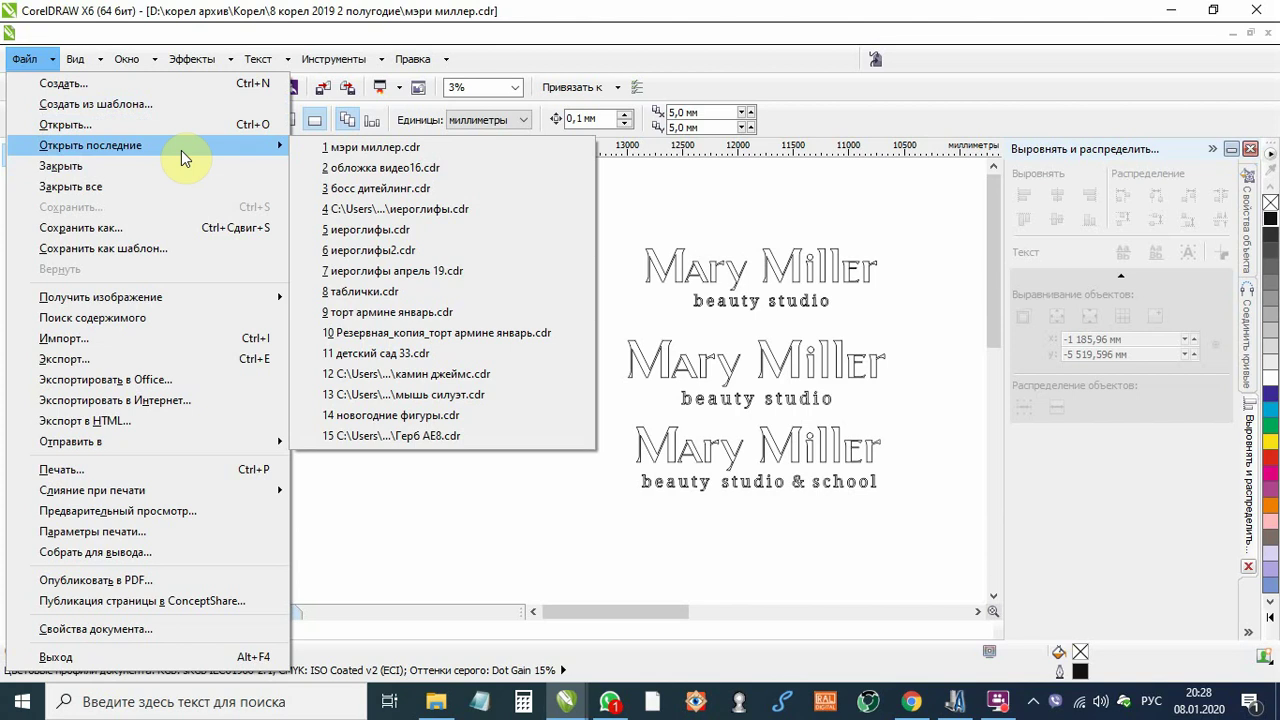
{"action": "left_click", "coordinate": [95, 342]}
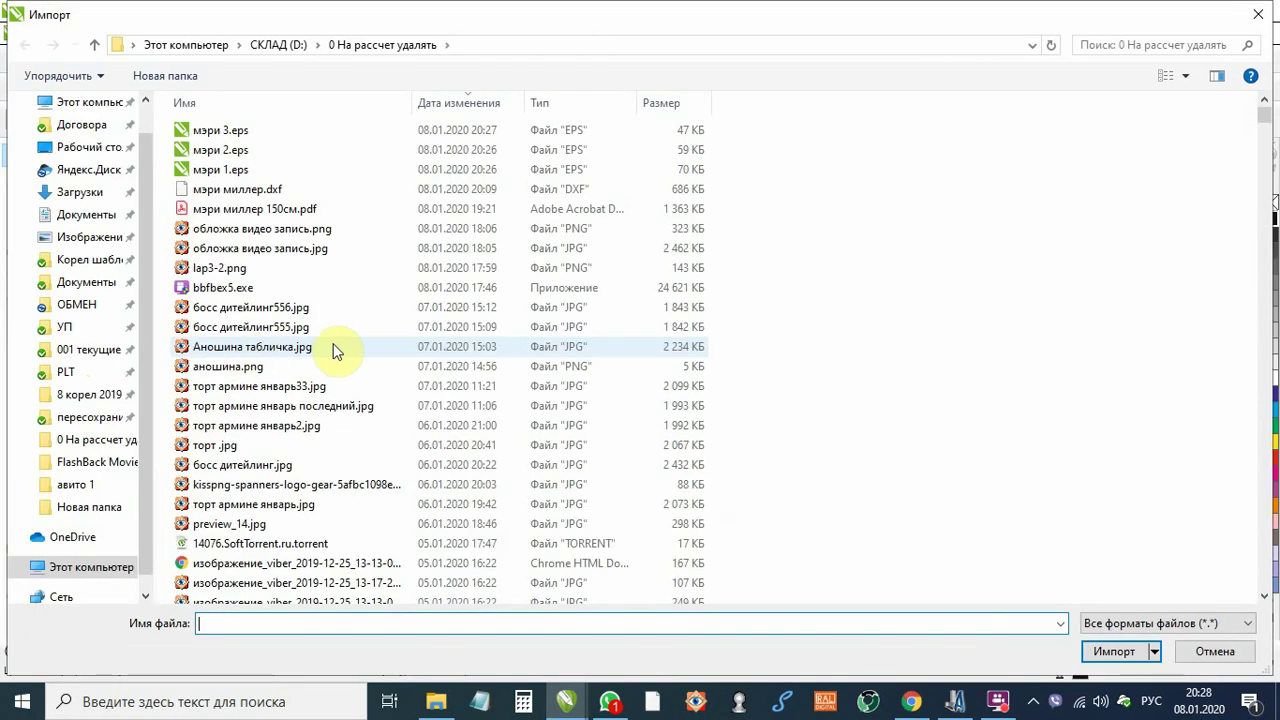
{"action": "left_click", "coordinate": [240, 170]}
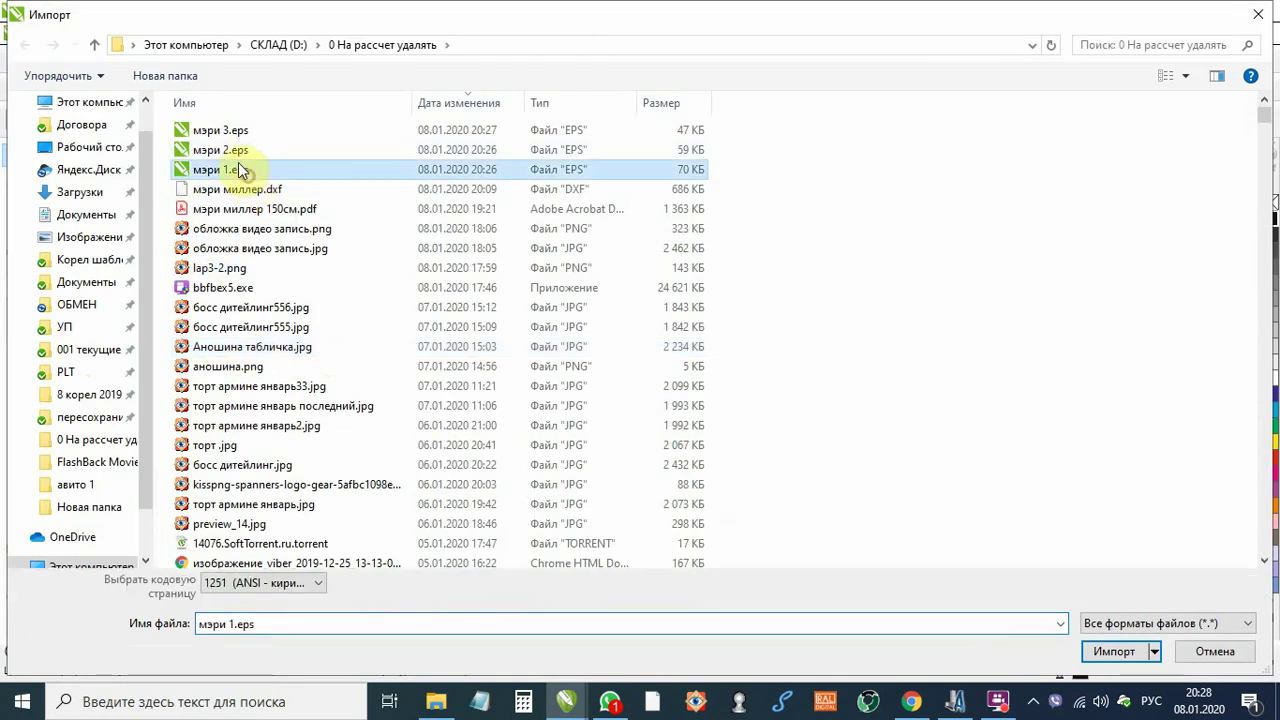
{"action": "left_click", "coordinate": [234, 151], "text": "shift"}
{"action": "left_click", "coordinate": [234, 128], "text": "shift"}
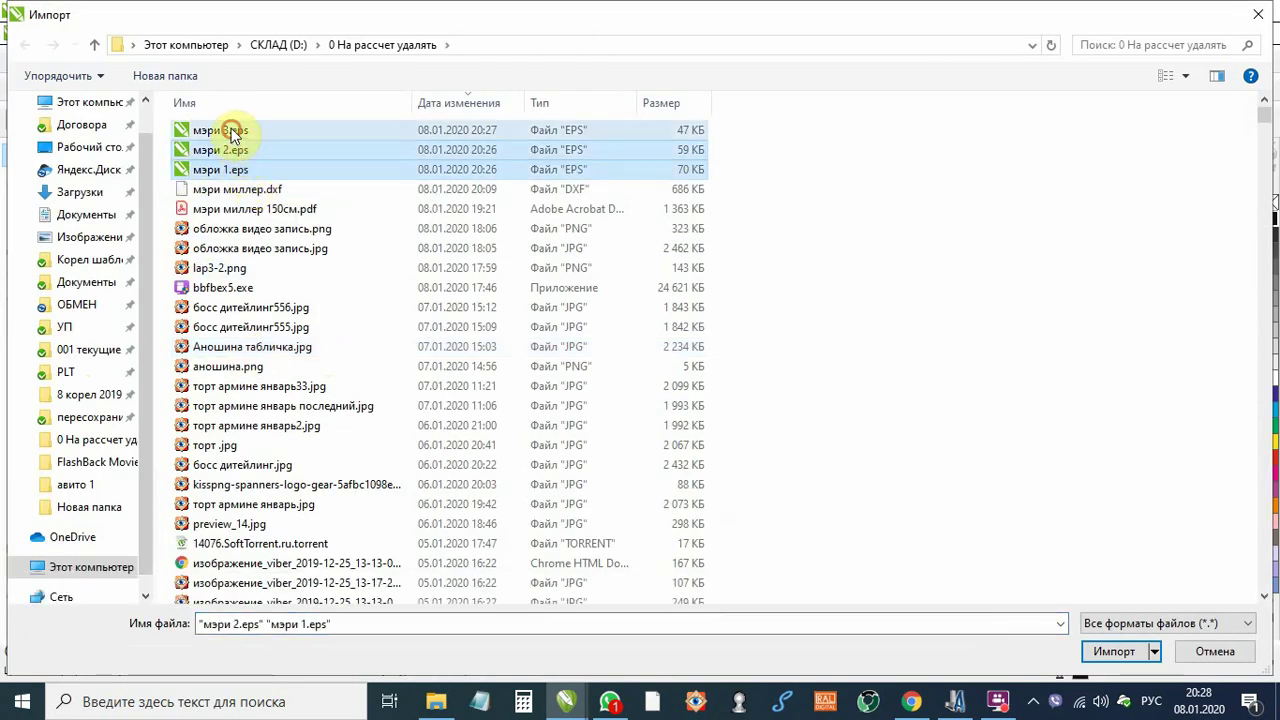
{"action": "left_click", "coordinate": [1115, 653]}
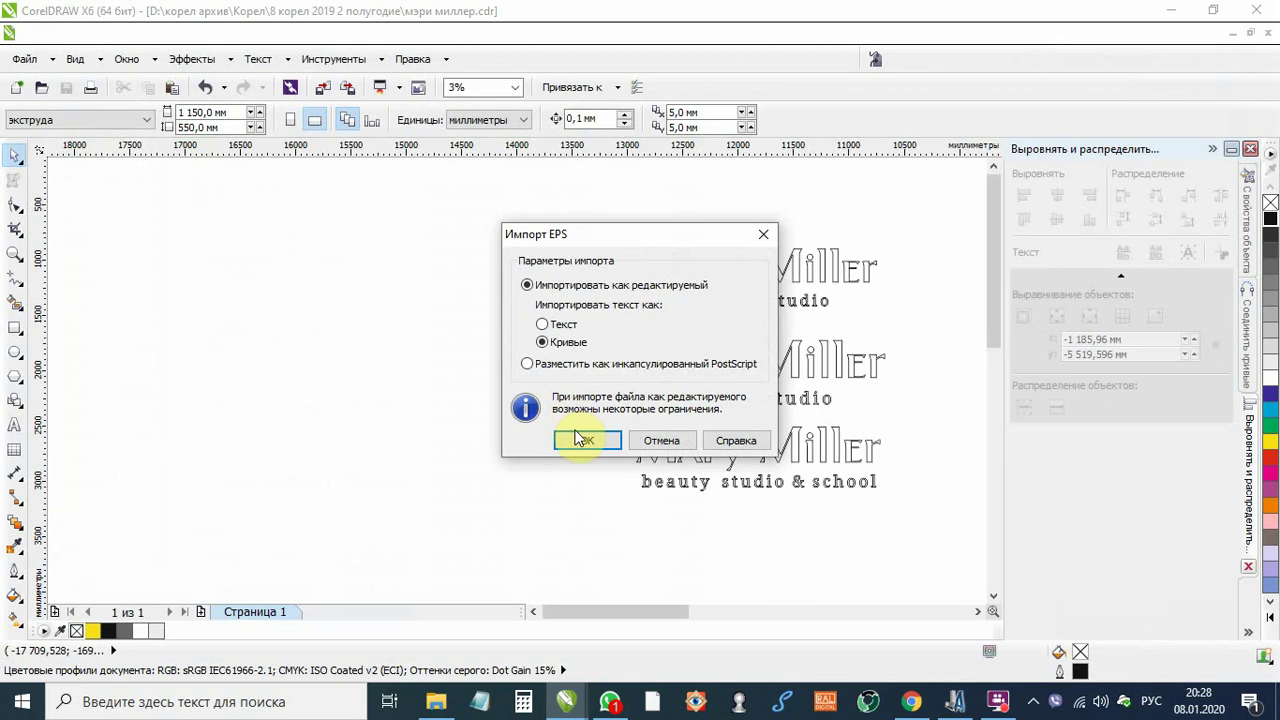
{"action": "left_click", "coordinate": [580, 440]}
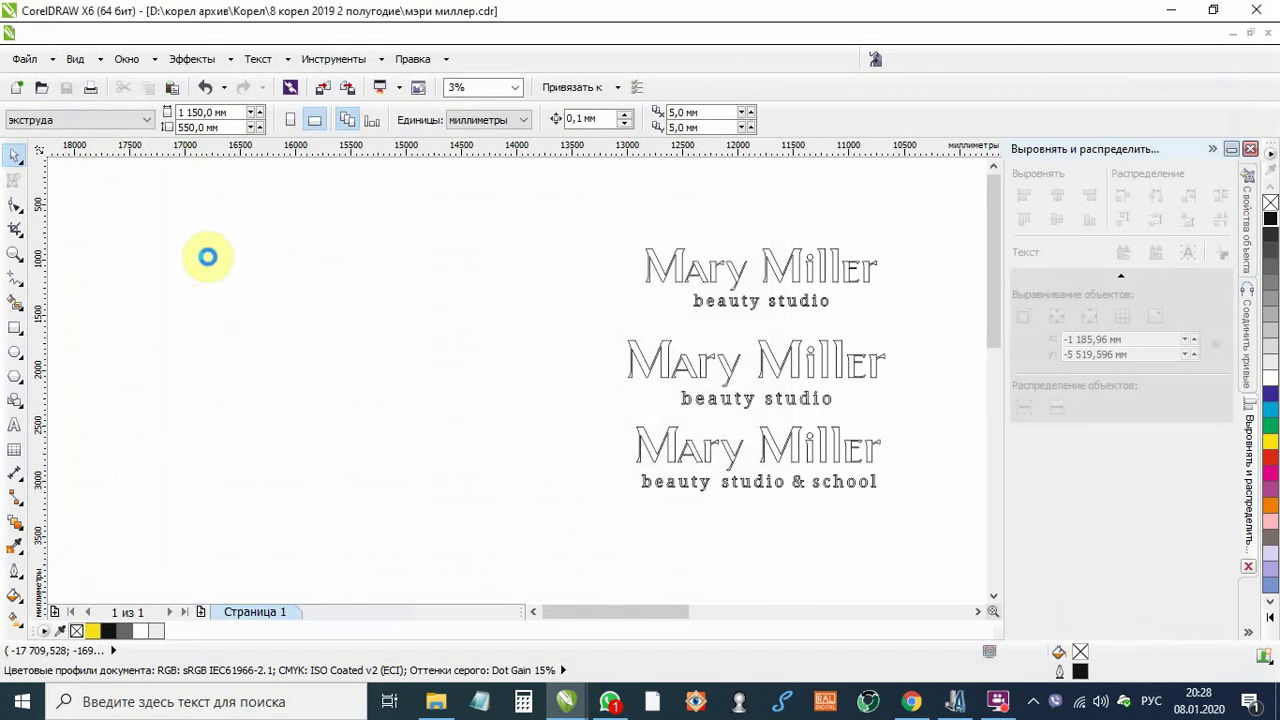
Step: Place the three imported layouts one below another in the empty area beside the logos, starting with мэри 3.eps
{"action": "left_click", "coordinate": [207, 257]}
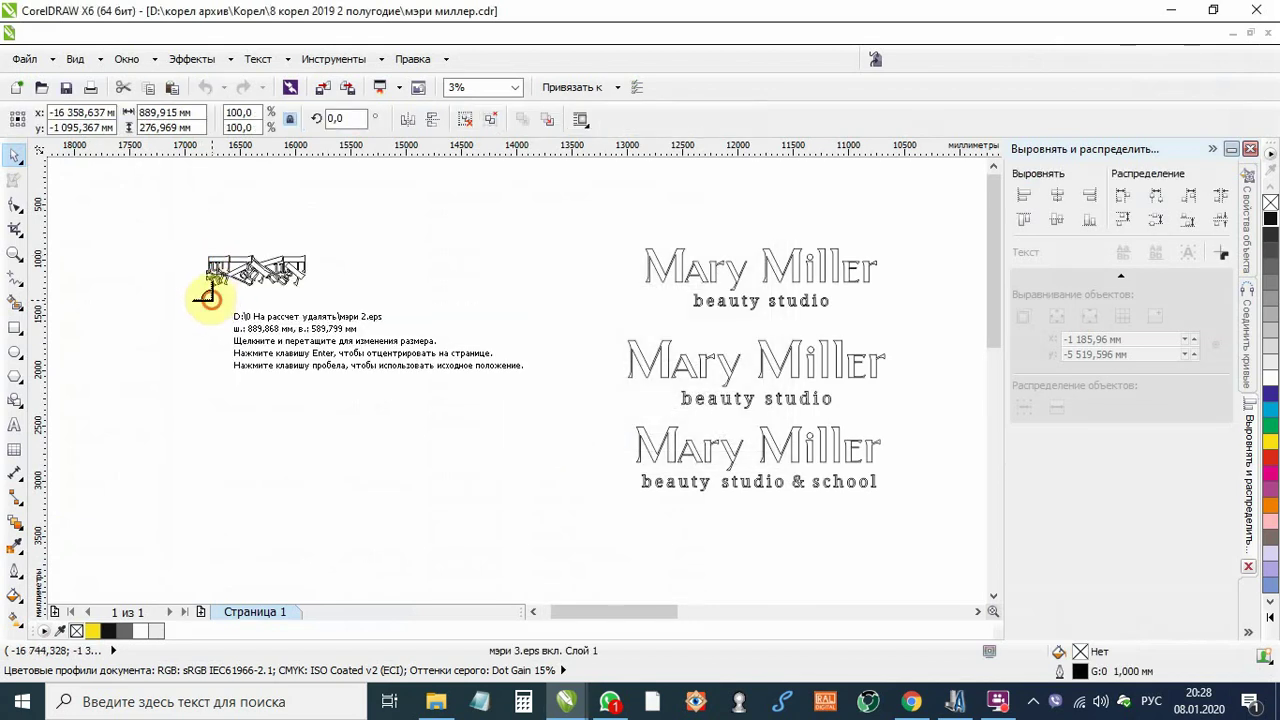
{"action": "left_click", "coordinate": [210, 299]}
{"action": "left_click", "coordinate": [212, 365]}
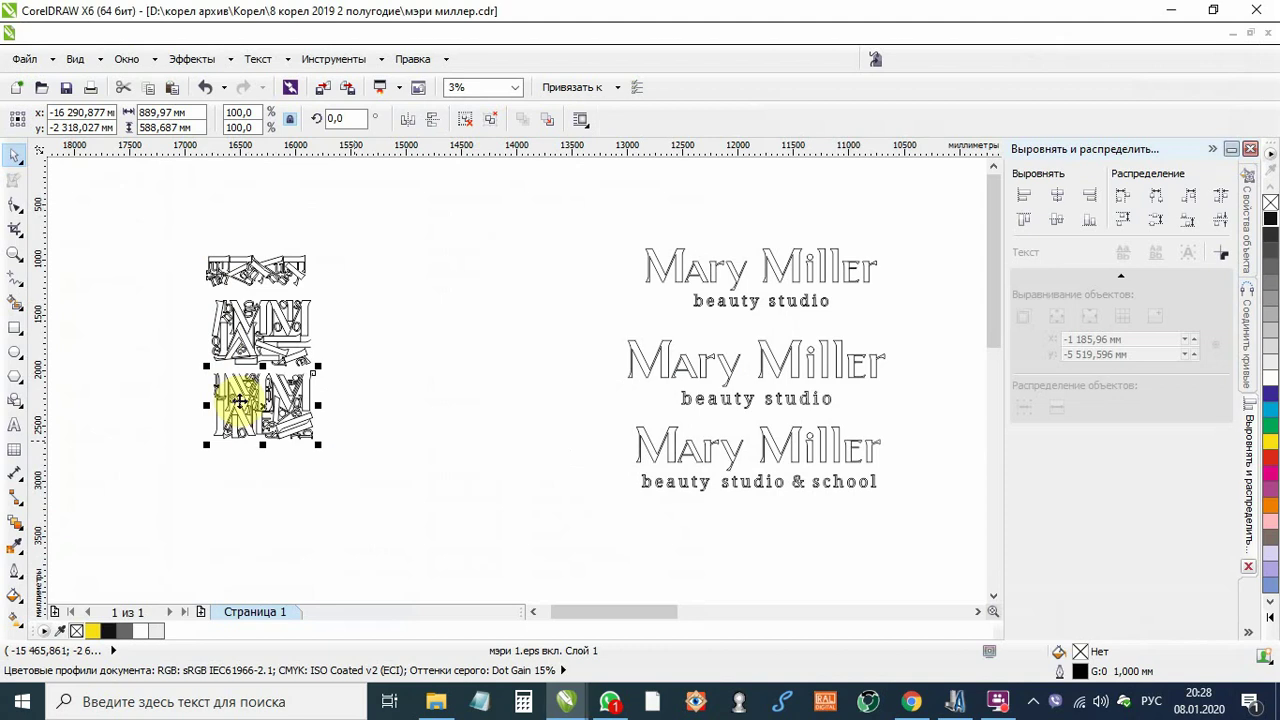
Step: Examine the letter outlines along the upper edge of the мэри 1 layout and compare them with the мэри 2 layout
{"action": "scroll", "coordinate": [240, 401], "scroll_direction": "up", "scroll_amount": 2}
{"action": "scroll", "coordinate": [183, 329], "scroll_direction": "down", "scroll_amount": 1}
{"action": "scroll", "coordinate": [170, 327], "scroll_direction": "up", "scroll_amount": 2}
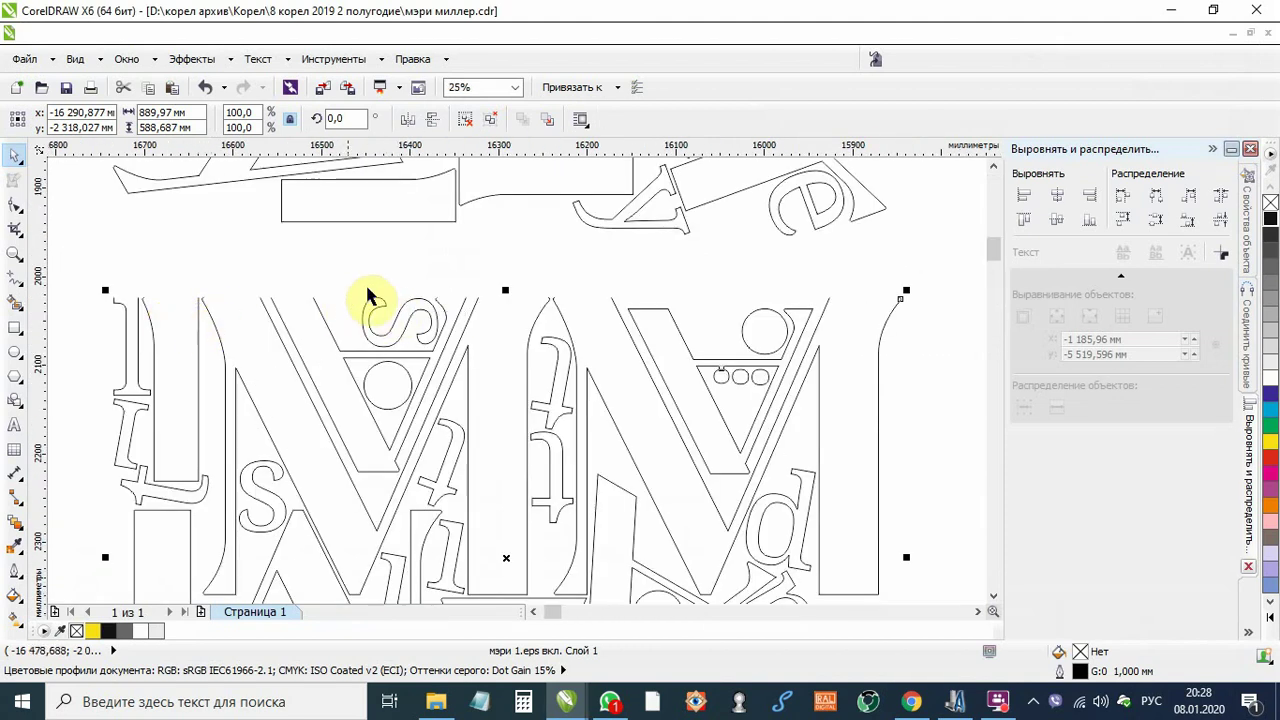
{"action": "scroll", "coordinate": [289, 294], "scroll_direction": "up", "scroll_amount": 2}
{"action": "scroll", "coordinate": [326, 297], "scroll_direction": "down", "scroll_amount": 2}
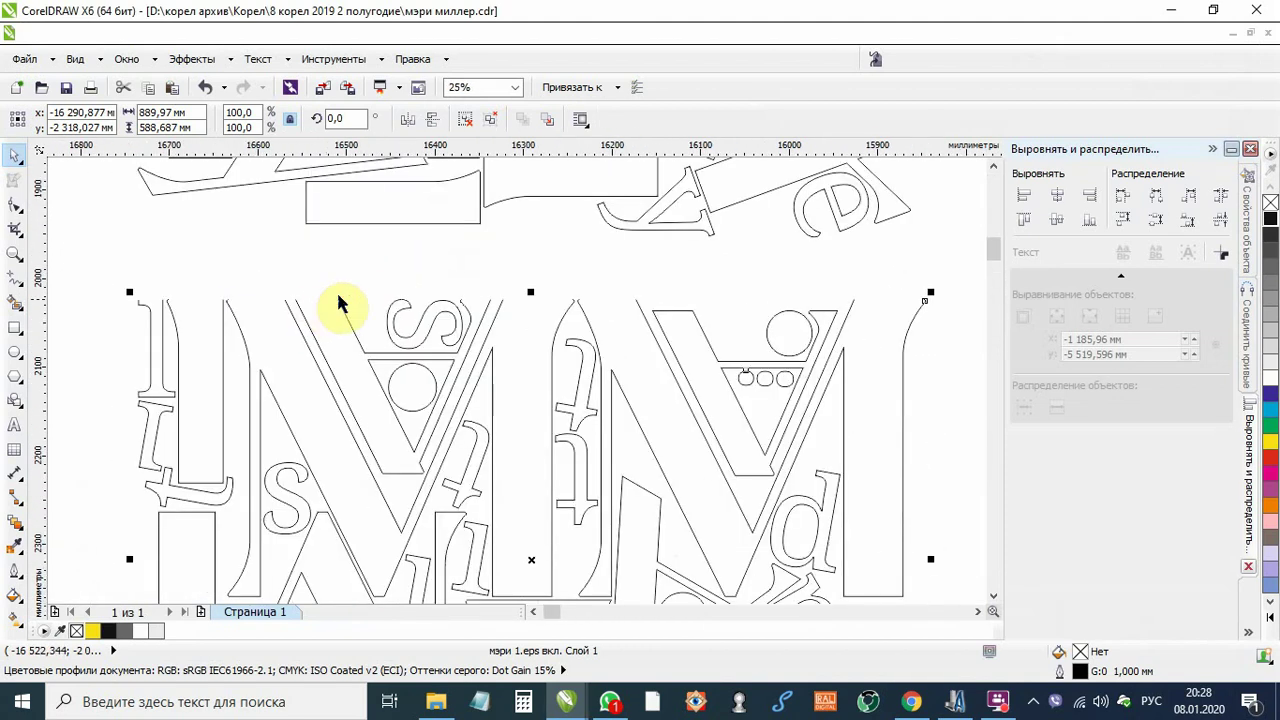
{"action": "scroll", "coordinate": [338, 303], "scroll_direction": "down", "scroll_amount": 3}
{"action": "scroll", "coordinate": [408, 300], "scroll_direction": "up", "scroll_amount": 2}
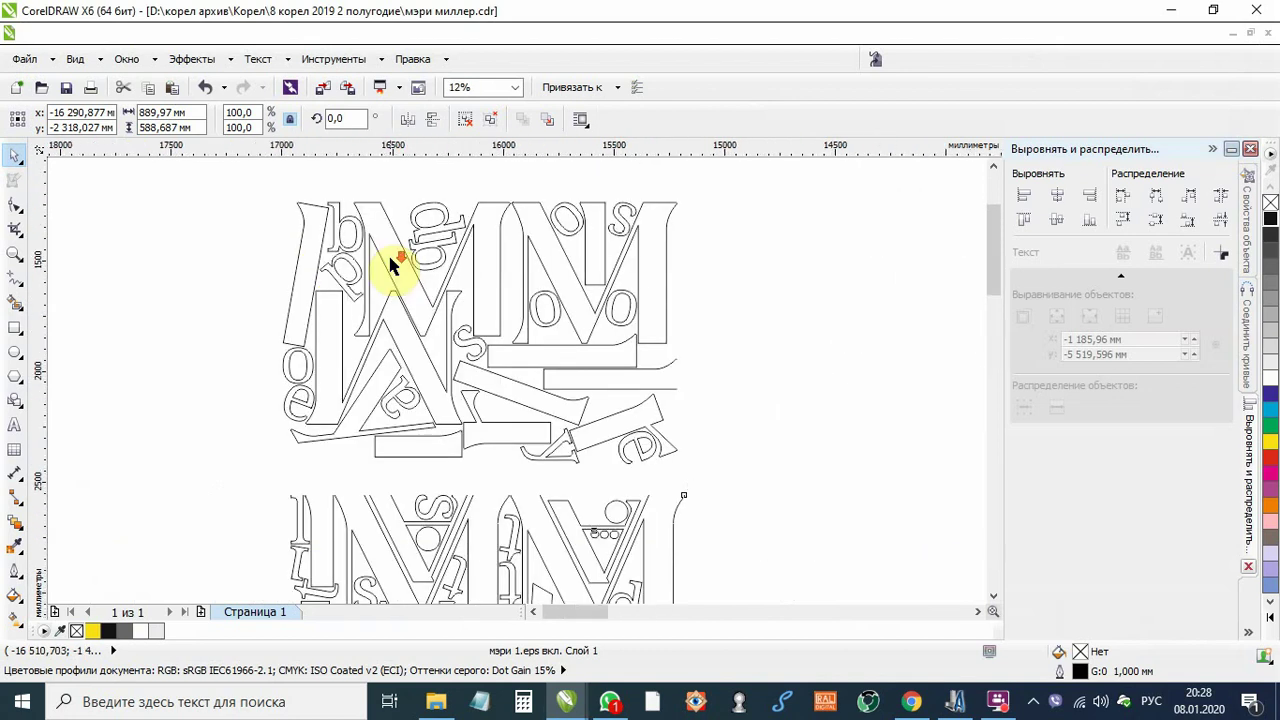
{"action": "scroll", "coordinate": [405, 330], "scroll_direction": "down", "scroll_amount": 1}
{"action": "scroll", "coordinate": [440, 390], "scroll_direction": "up", "scroll_amount": 2}
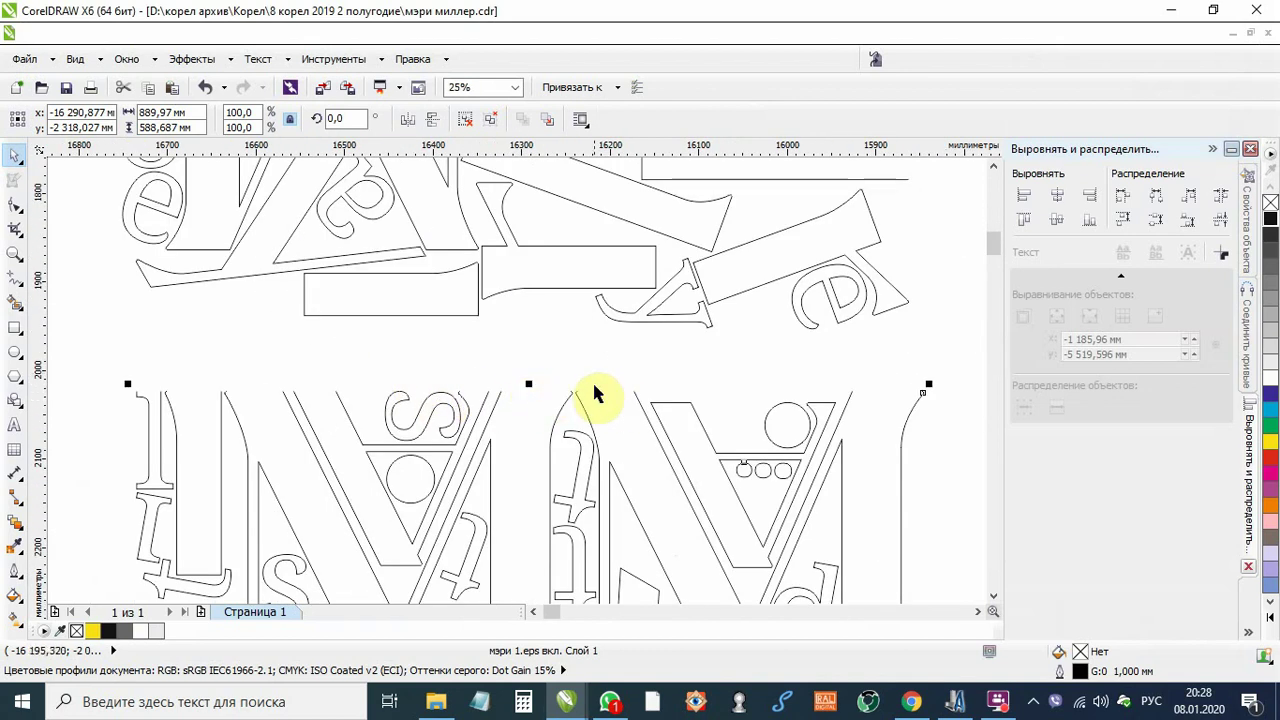
{"action": "scroll", "coordinate": [591, 331], "scroll_direction": "down", "scroll_amount": 3}
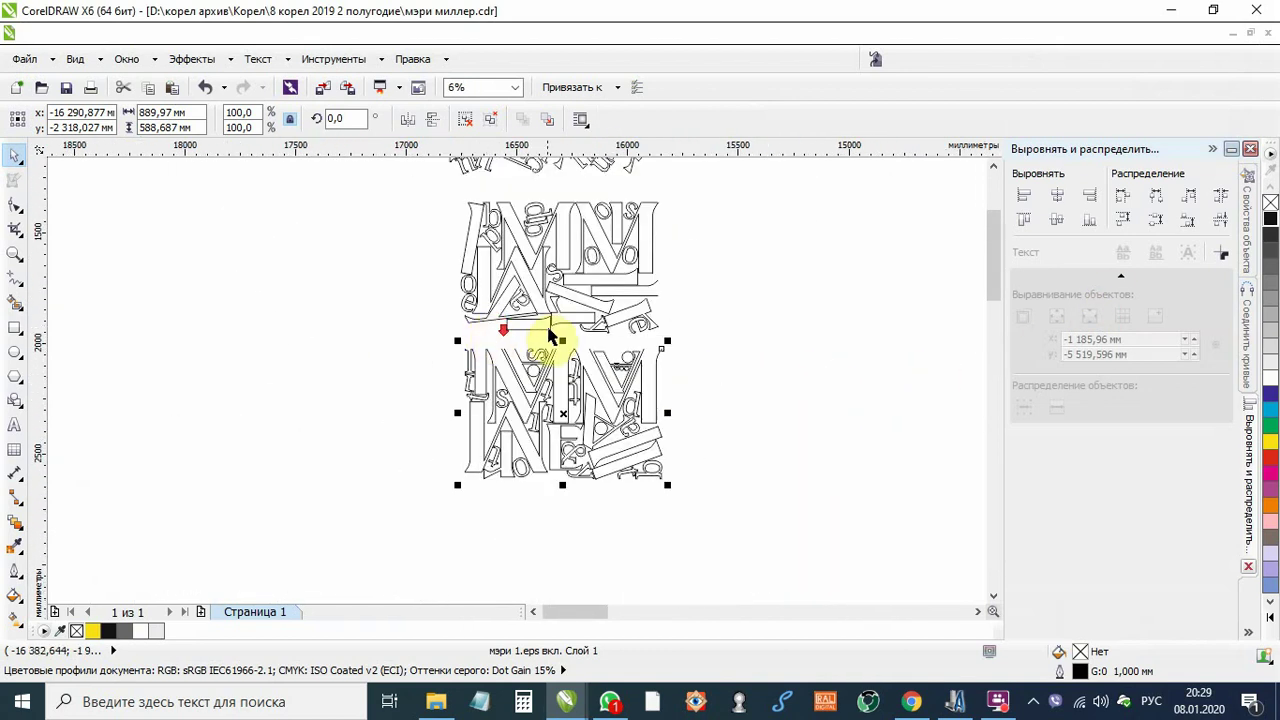
Step: Bring an original closed letter M beside the мэри 1 layout and lay it over the matching rightmost large M
{"action": "left_click_drag", "start_coordinate": [898, 330], "coordinate": [600, 362]}
{"action": "scroll", "coordinate": [585, 355], "scroll_direction": "up", "scroll_amount": 2}
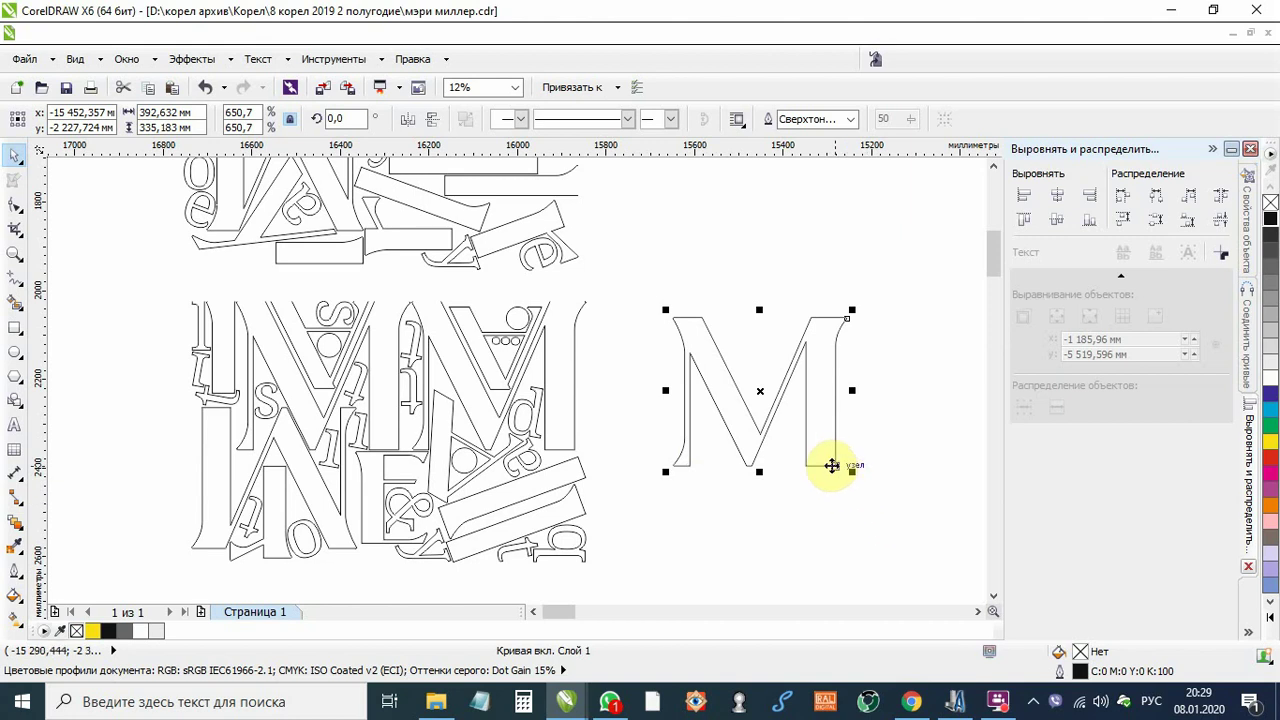
{"action": "mouse_move", "coordinate": [840, 470]}
{"action": "left_mouse_down"}
{"action": "mouse_move", "coordinate": [571, 448]}
{"action": "mouse_move", "coordinate": [571, 429]}
{"action": "left_mouse_up"}
Step: Examine closely how the original M's upper edge meets the imported outline at its outer serif
{"action": "scroll", "coordinate": [571, 306], "scroll_direction": "up", "scroll_amount": 2}
{"action": "scroll", "coordinate": [566, 323], "scroll_direction": "down", "scroll_amount": 2}
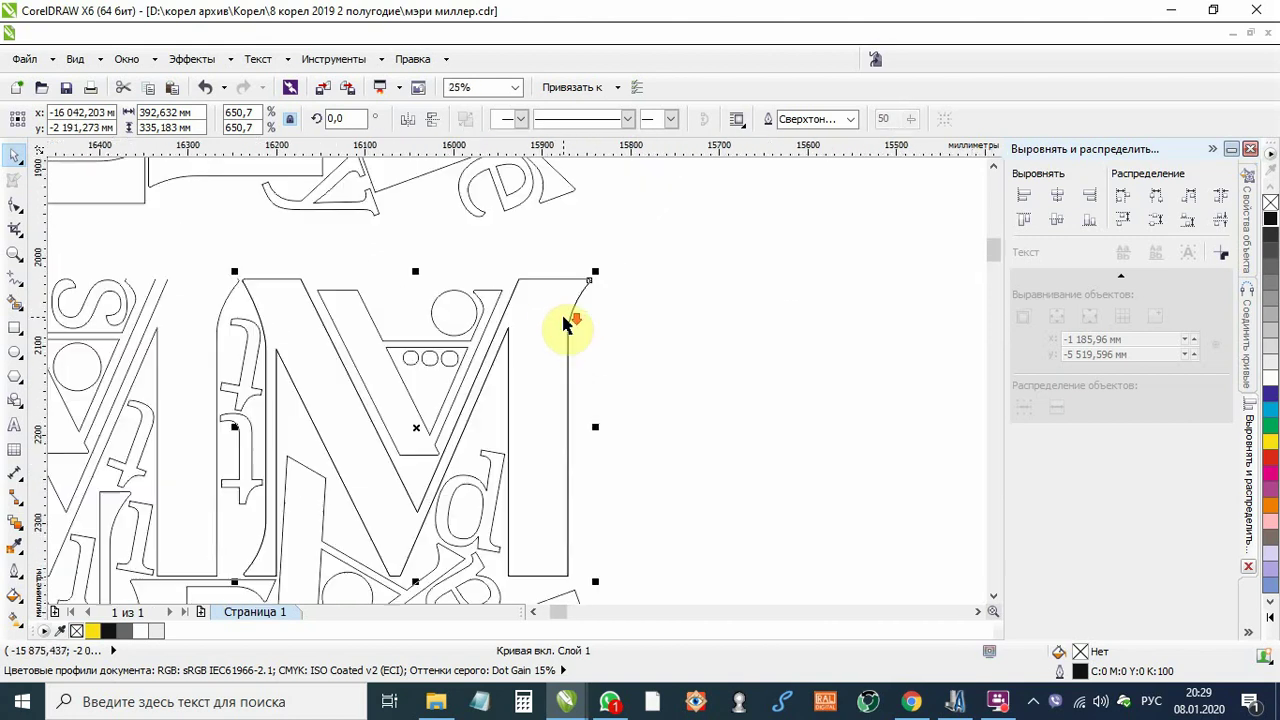
{"action": "scroll", "coordinate": [590, 277], "scroll_direction": "up", "scroll_amount": 1}
{"action": "scroll", "coordinate": [590, 277], "scroll_direction": "up", "scroll_amount": 6}
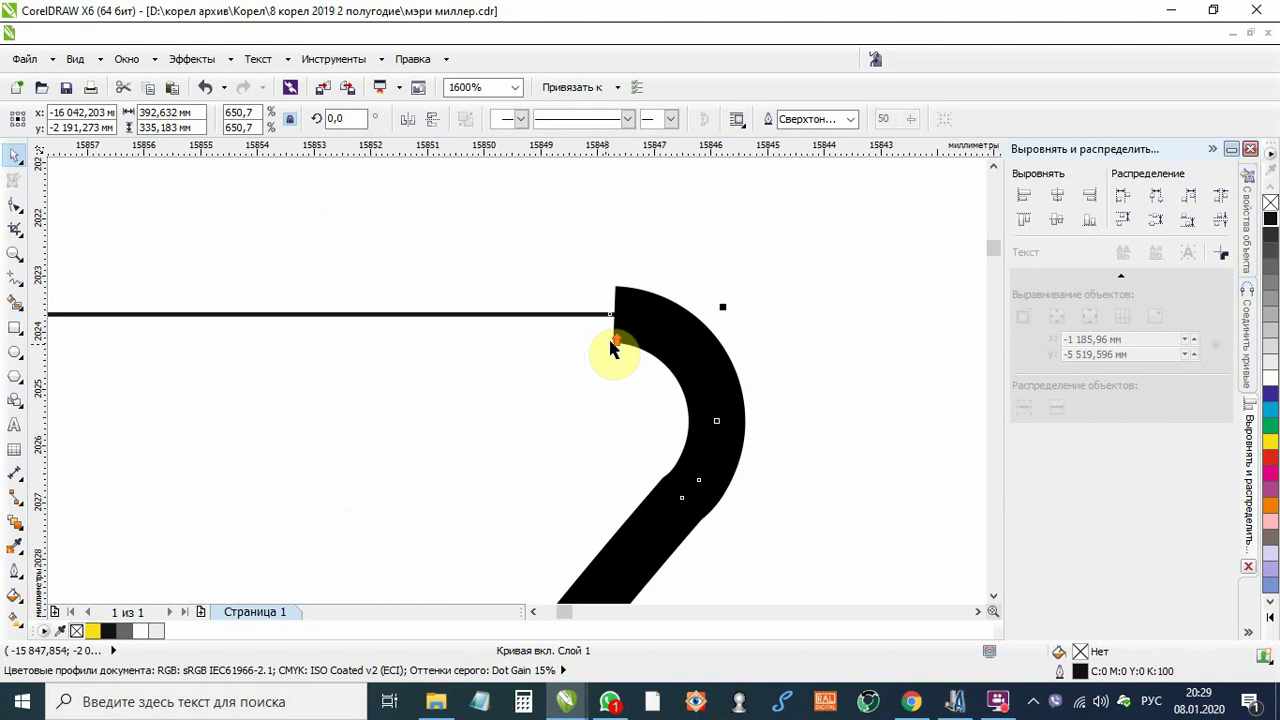
{"action": "scroll", "coordinate": [617, 319], "scroll_direction": "up", "scroll_amount": 3}
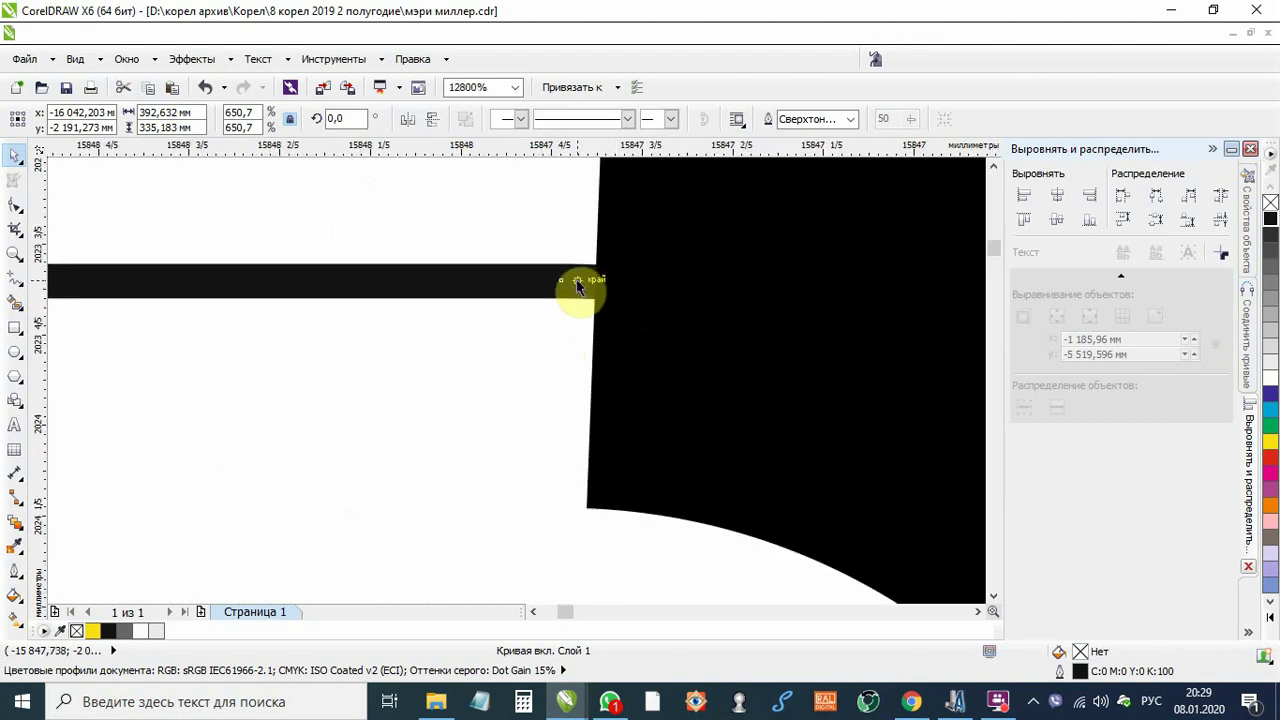
{"action": "scroll", "coordinate": [660, 288], "scroll_direction": "down", "scroll_amount": 4}
{"action": "scroll", "coordinate": [657, 289], "scroll_direction": "up", "scroll_amount": 2}
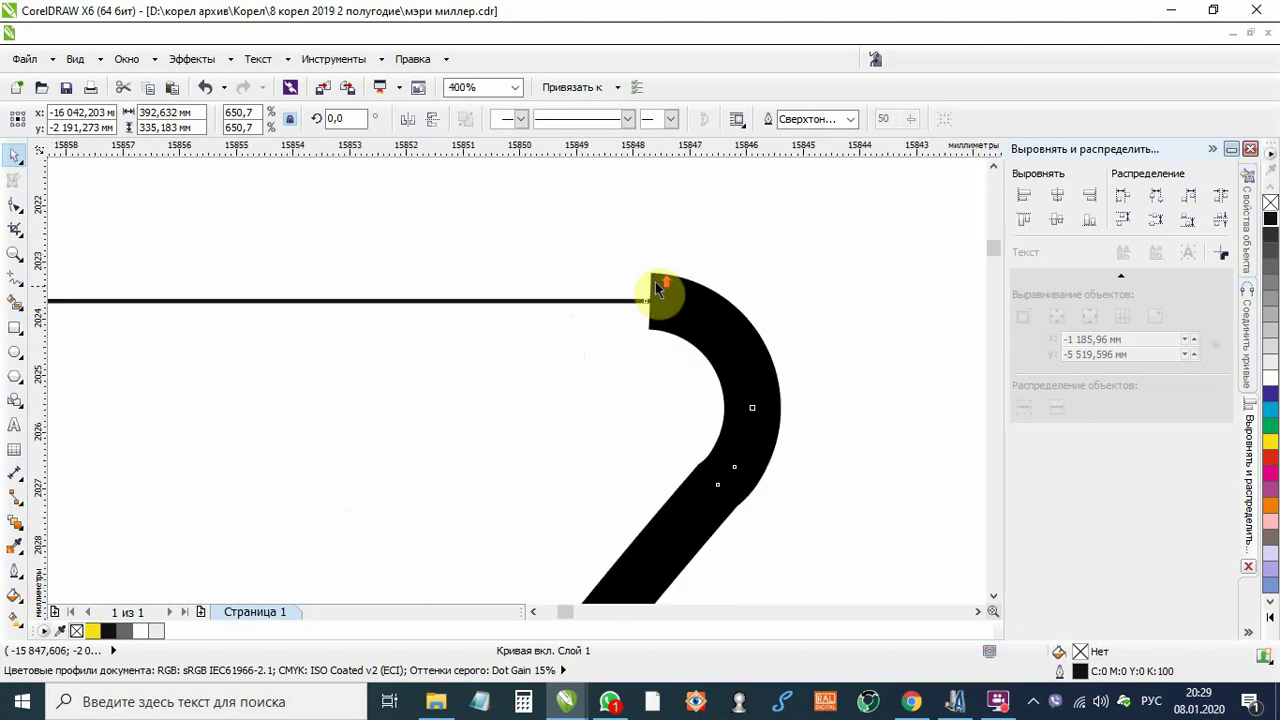
{"action": "scroll", "coordinate": [688, 316], "scroll_direction": "down", "scroll_amount": 6}
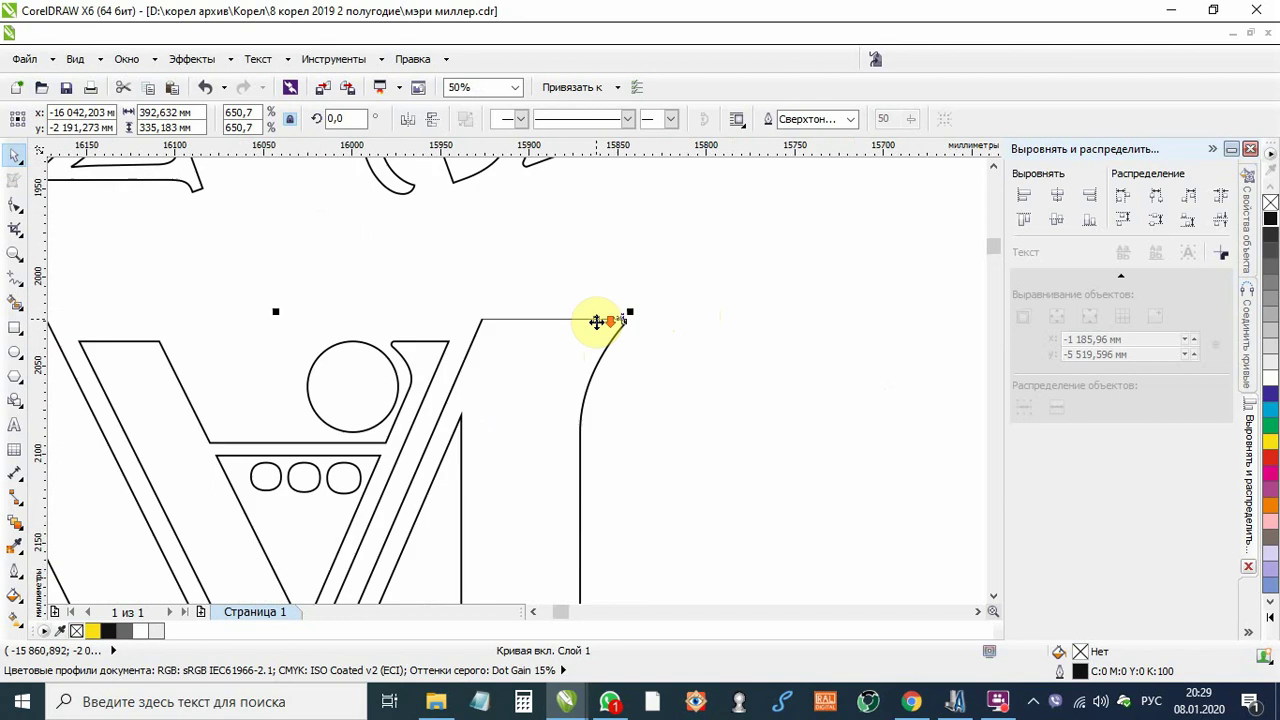
Step: Move the original M off the layout to the empty area on its right and select the мэри 1 layout
{"action": "scroll", "coordinate": [734, 316], "scroll_direction": "down", "scroll_amount": 3}
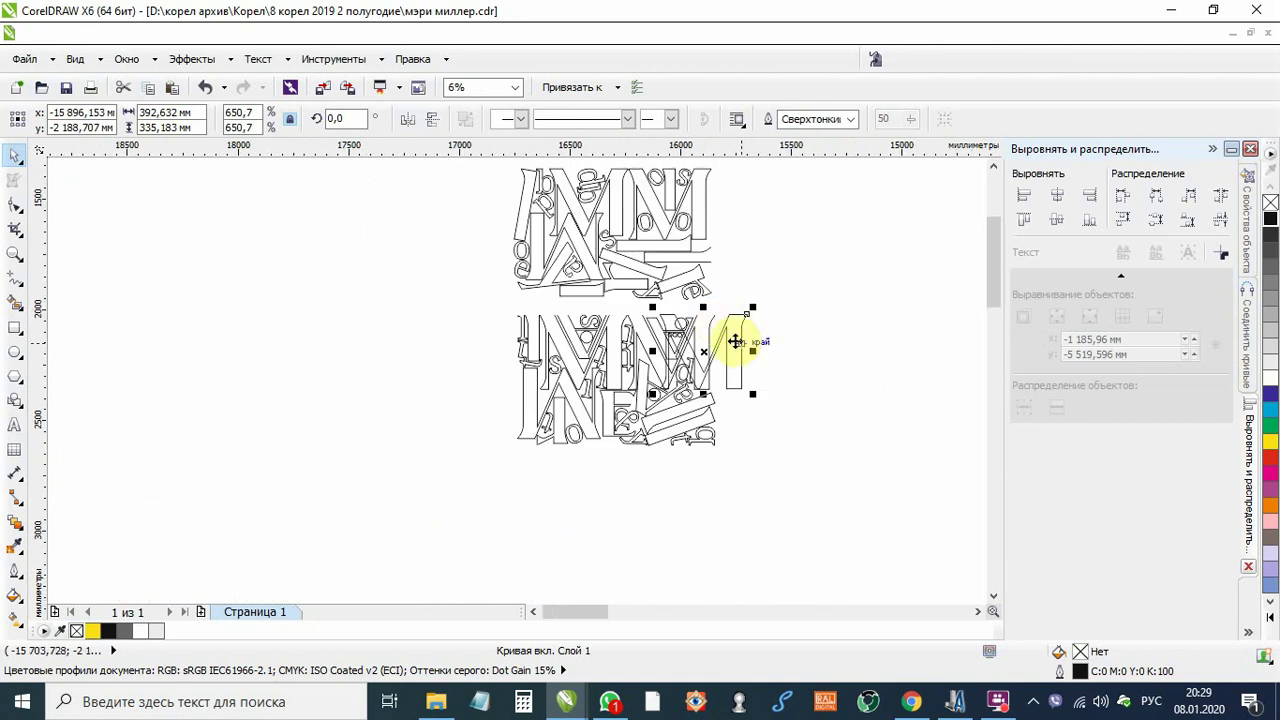
{"action": "scroll", "coordinate": [720, 355], "scroll_direction": "up", "scroll_amount": 2}
{"action": "left_click", "coordinate": [619, 339]}
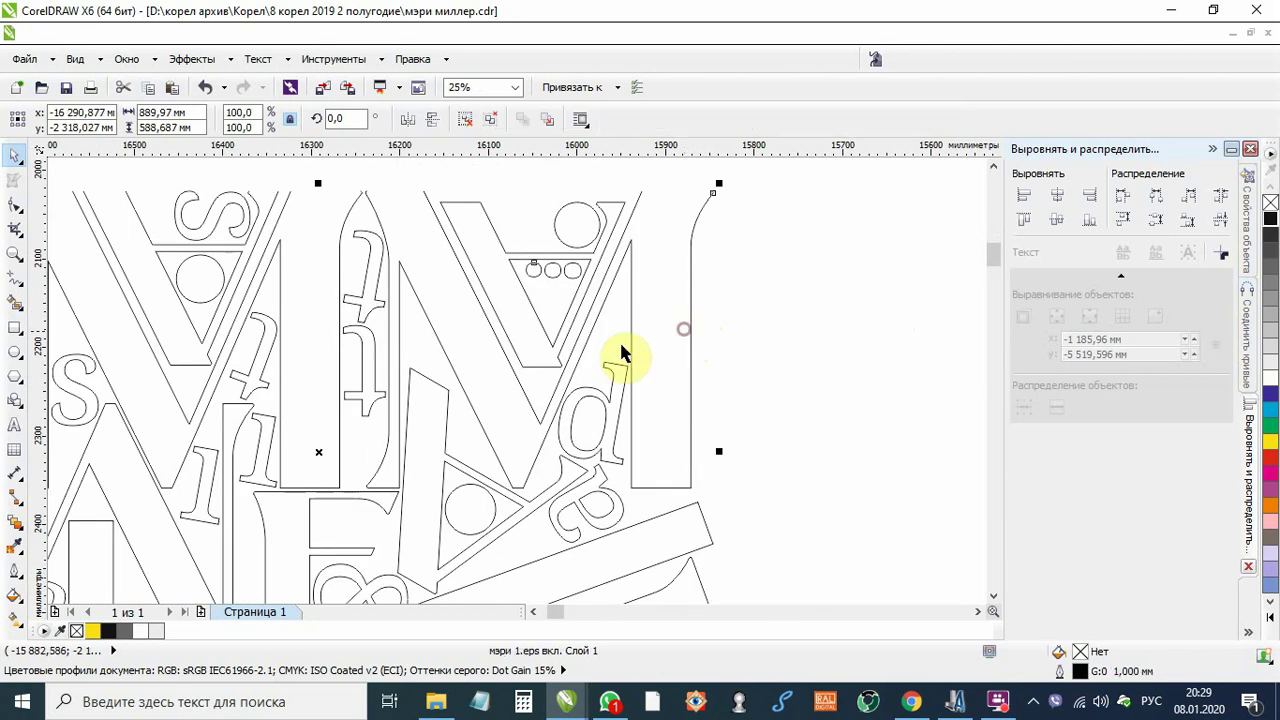
Step: Try to close the open upper edge of the rightmost large M in the мэри 1 layout with a 2-point line
{"action": "scroll", "coordinate": [554, 352], "scroll_direction": "down", "scroll_amount": 1}
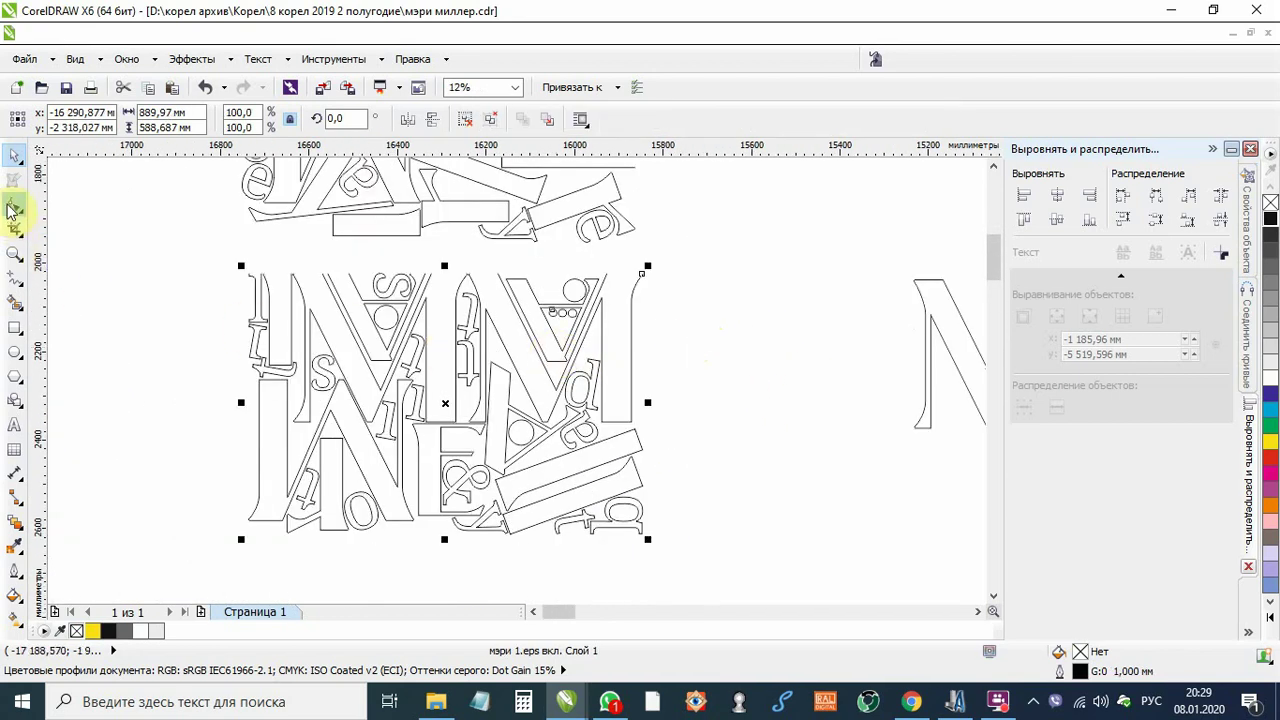
{"action": "left_click", "coordinate": [26, 293]}
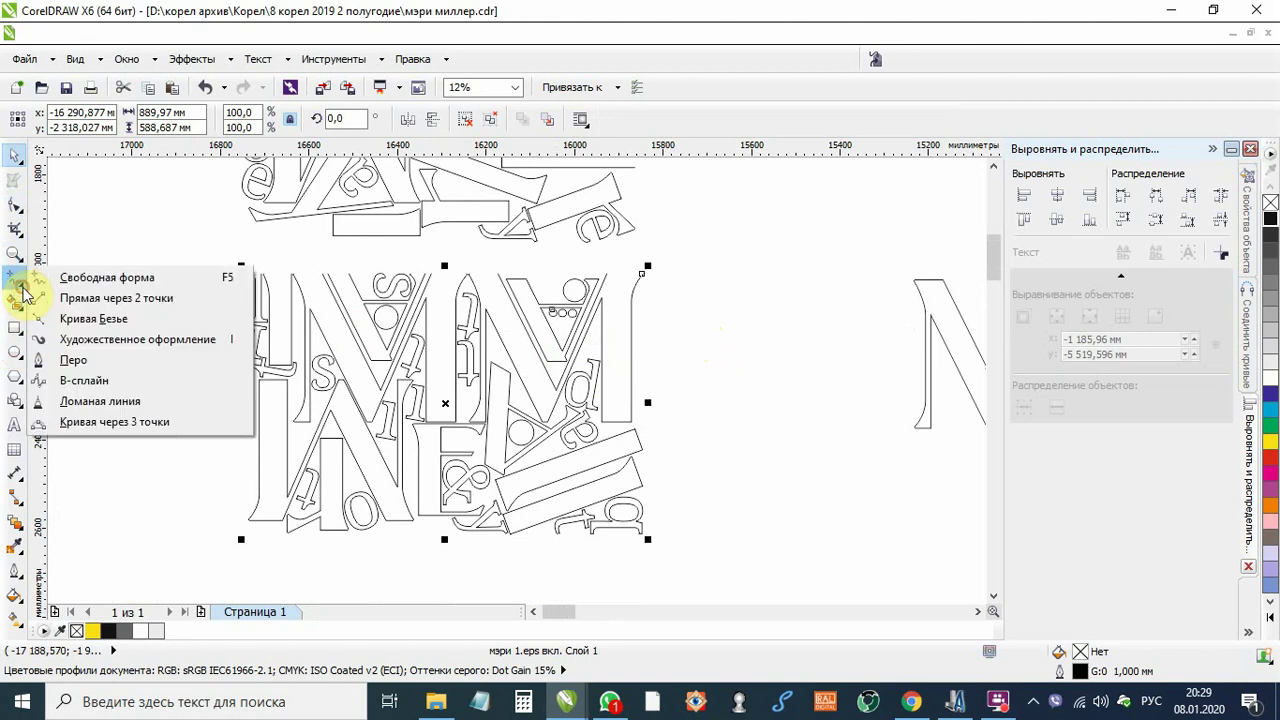
{"action": "left_click", "coordinate": [45, 295]}
{"action": "scroll", "coordinate": [598, 280], "scroll_direction": "up", "scroll_amount": 5}
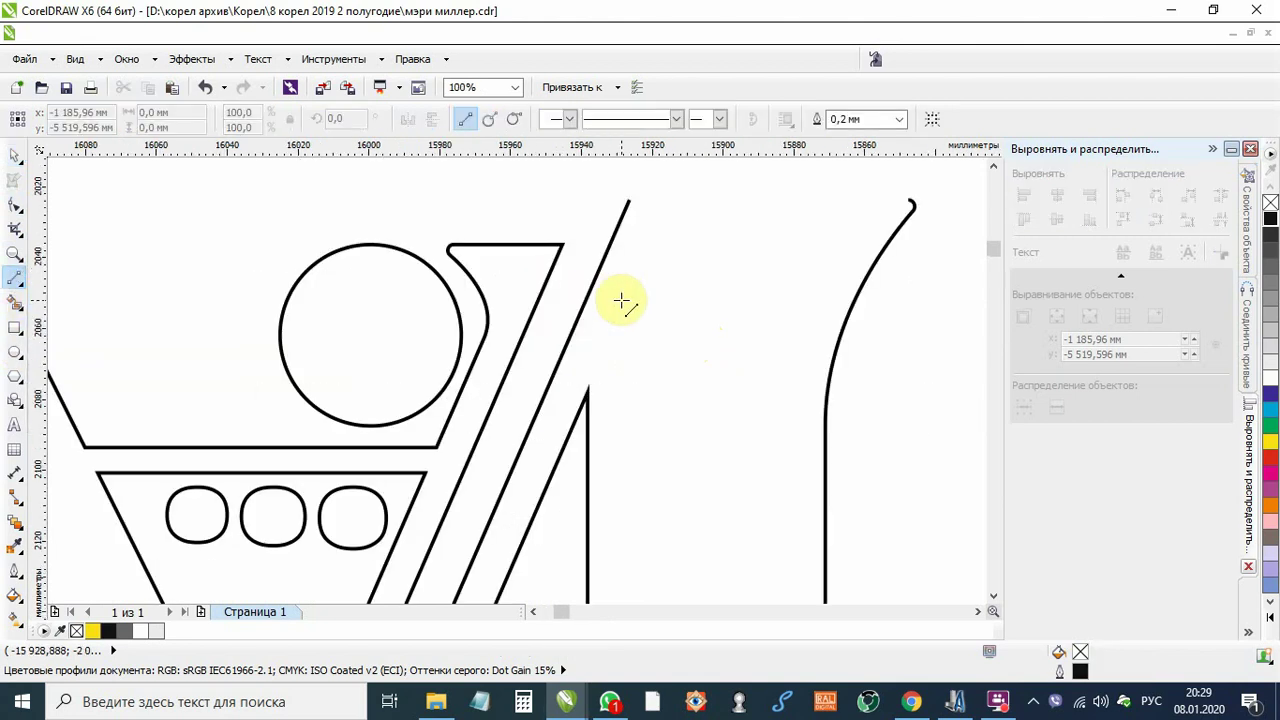
{"action": "scroll", "coordinate": [619, 300], "scroll_direction": "down", "scroll_amount": 2}
{"action": "scroll", "coordinate": [583, 297], "scroll_direction": "up", "scroll_amount": 2}
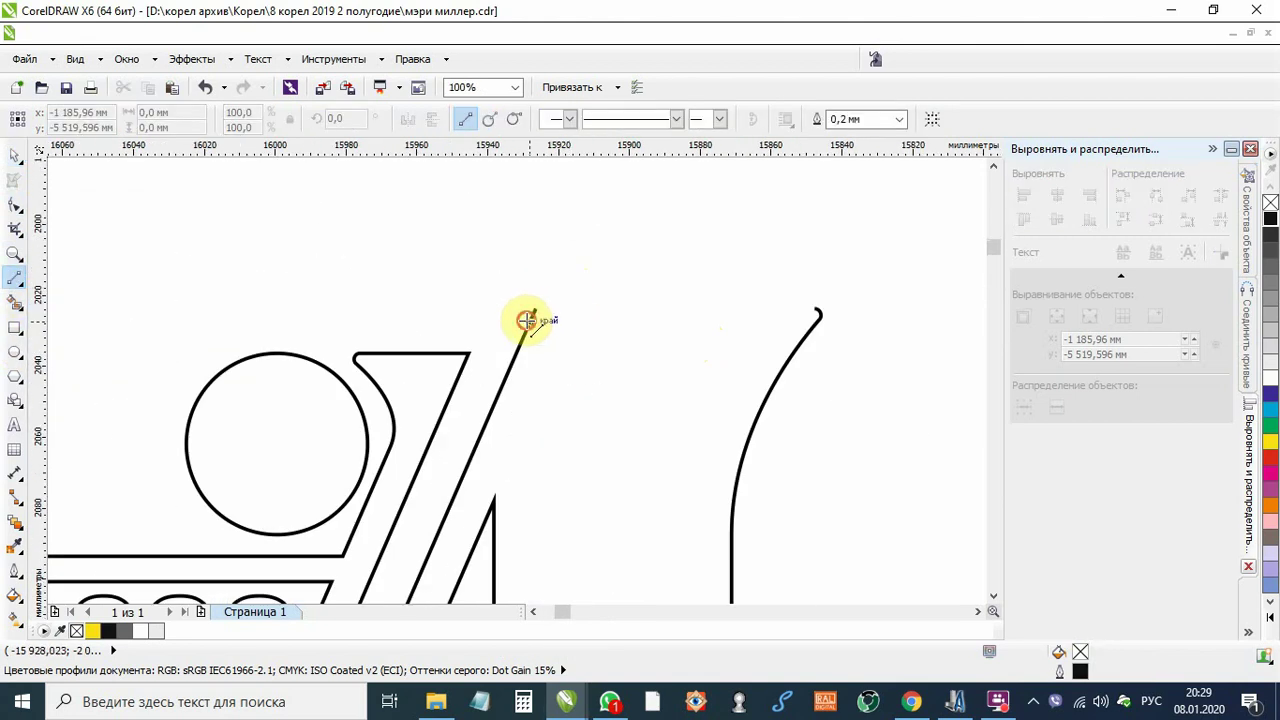
{"action": "scroll", "coordinate": [700, 325], "scroll_direction": "down", "scroll_amount": 7}
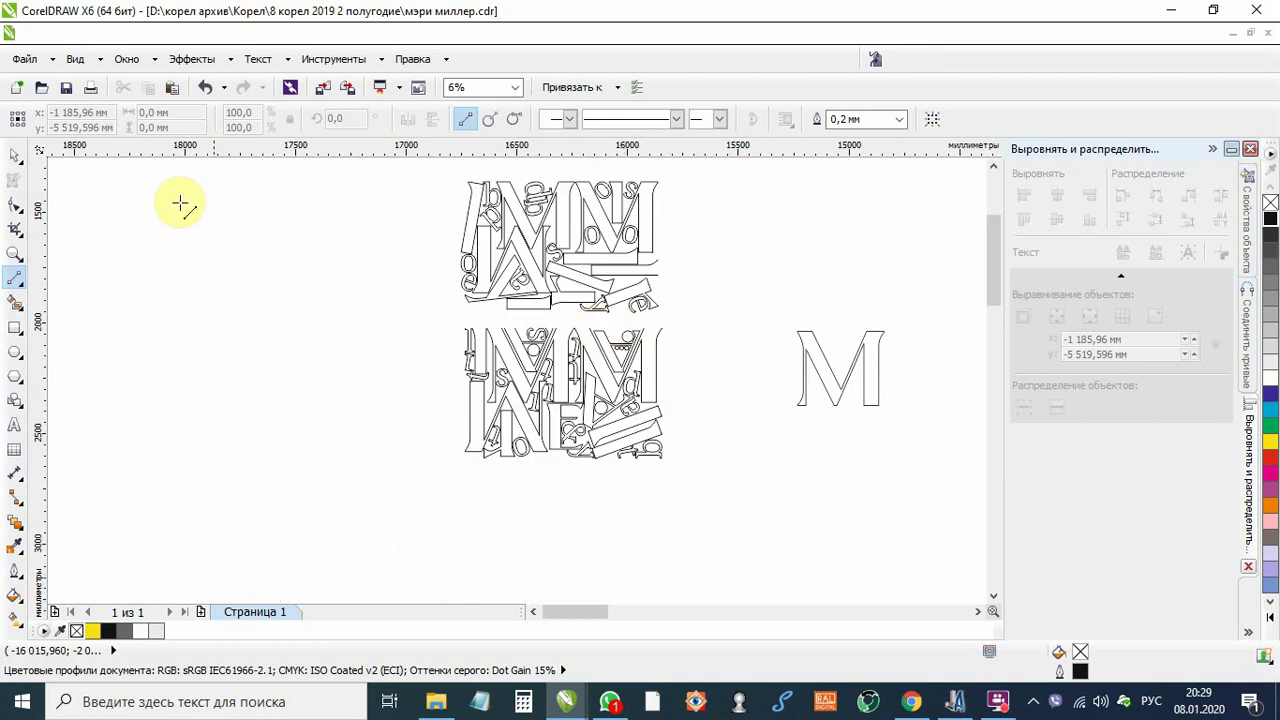
Step: Select the мэри 1 layout and ungroup it into separate outlines
{"action": "left_click", "coordinate": [16, 157]}
{"action": "left_click", "coordinate": [606, 371]}
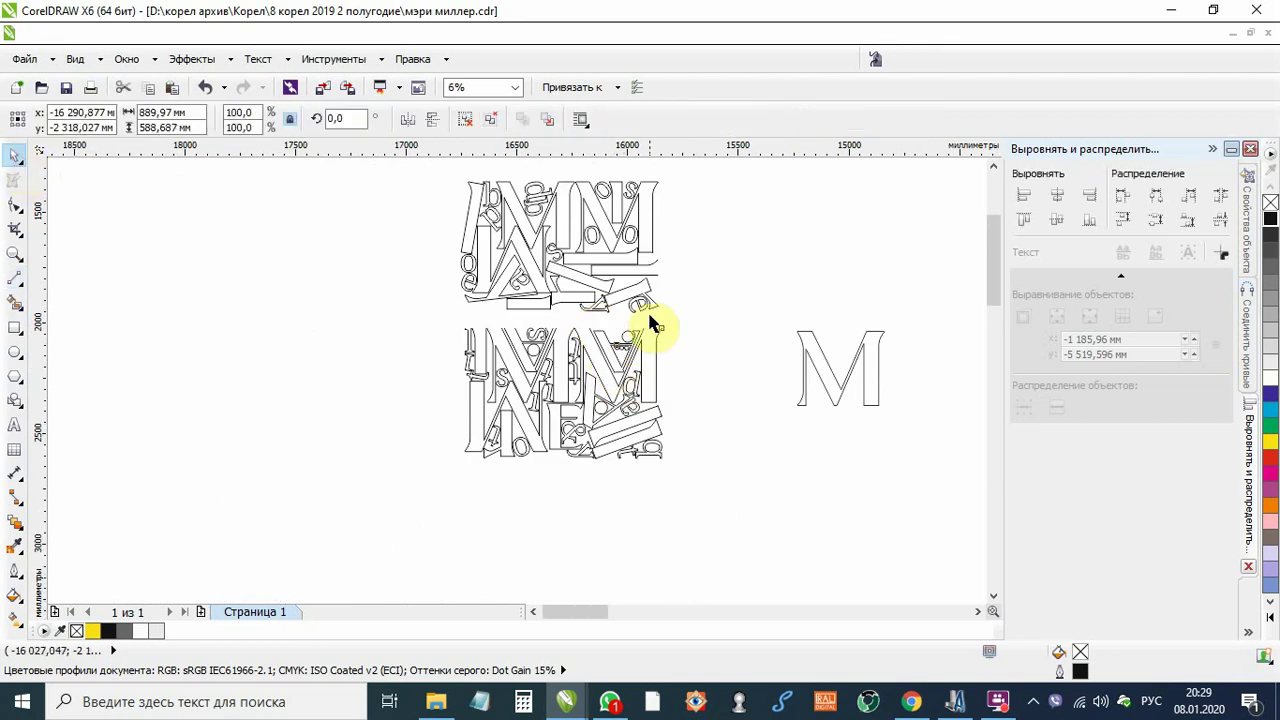
{"action": "left_click", "coordinate": [543, 350]}
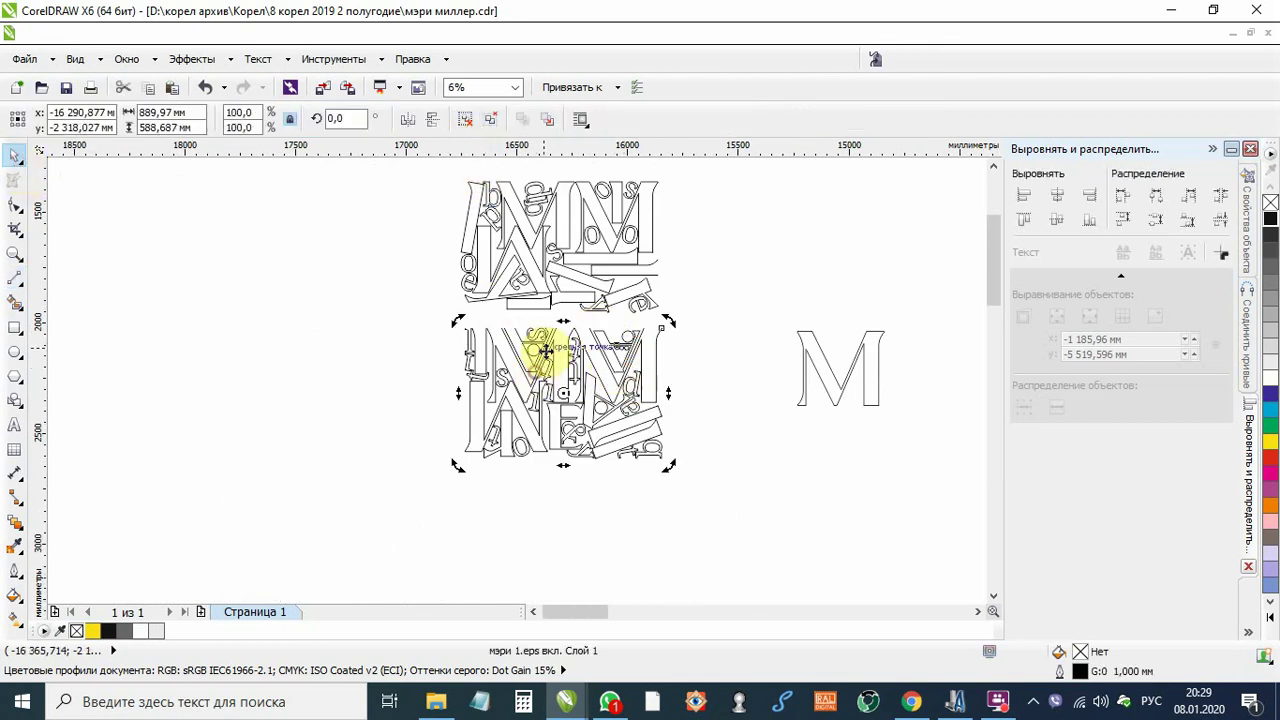
{"action": "left_click", "coordinate": [468, 122]}
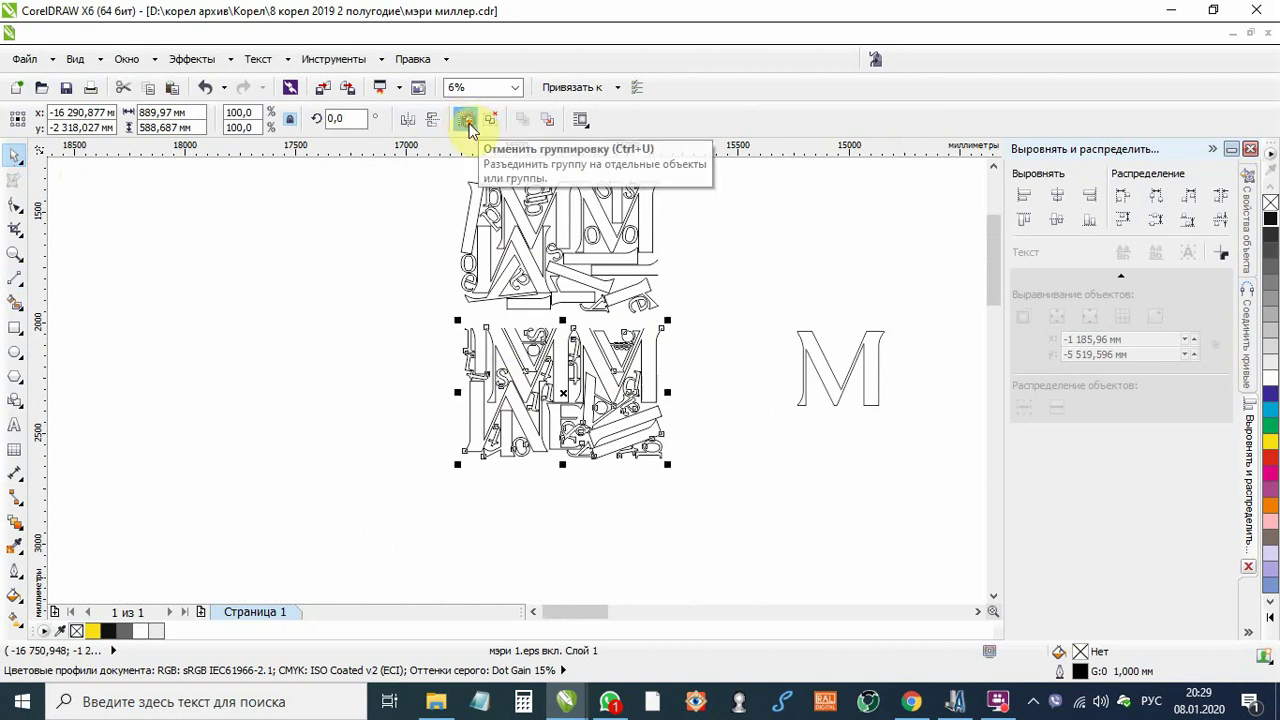
Step: Close both open serif tops of the rightmost large M with straight 2-point lines between their end nodes
{"action": "left_click", "coordinate": [14, 275]}
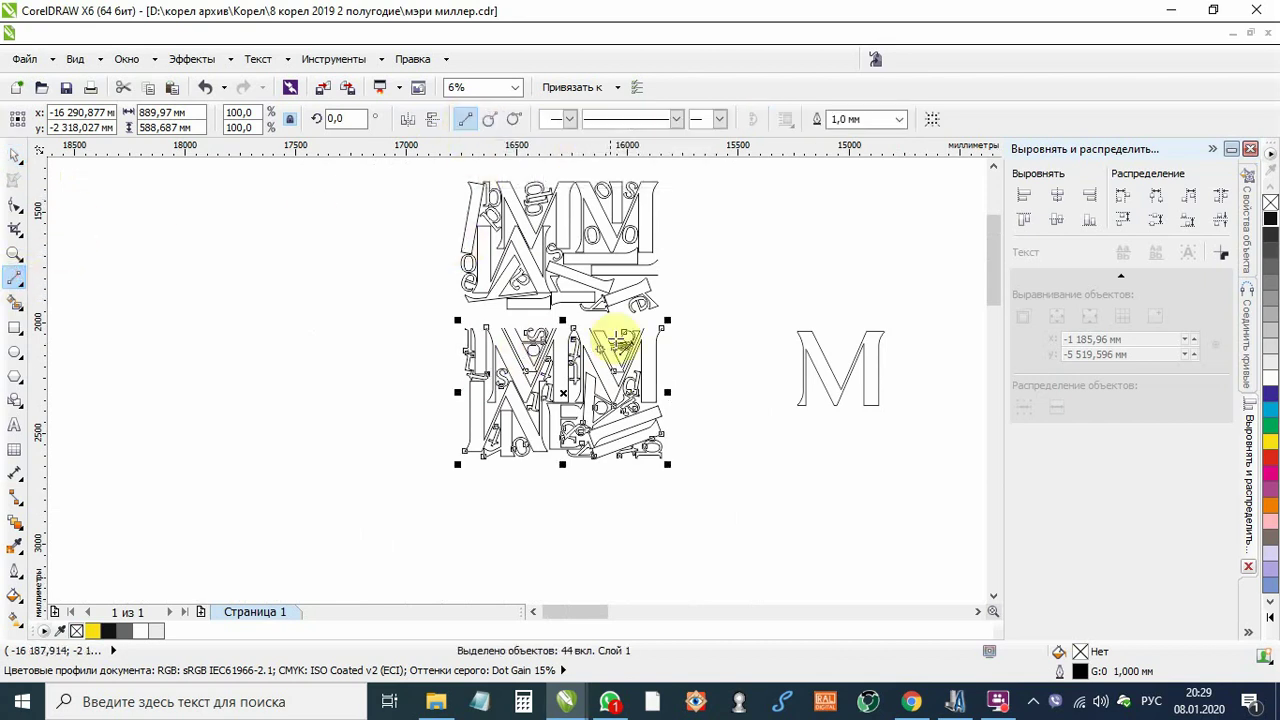
{"action": "scroll", "coordinate": [640, 338], "scroll_direction": "up", "scroll_amount": 3}
{"action": "left_click", "coordinate": [597, 312]}
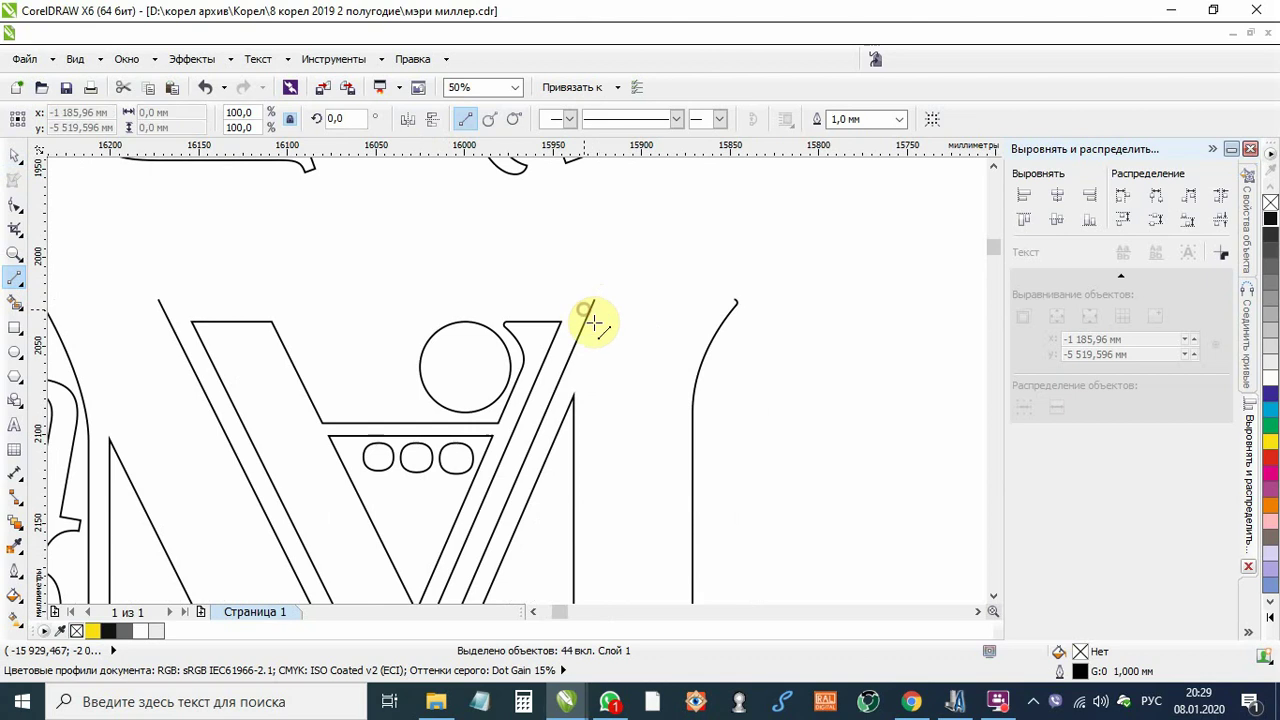
{"action": "left_click", "coordinate": [14, 206]}
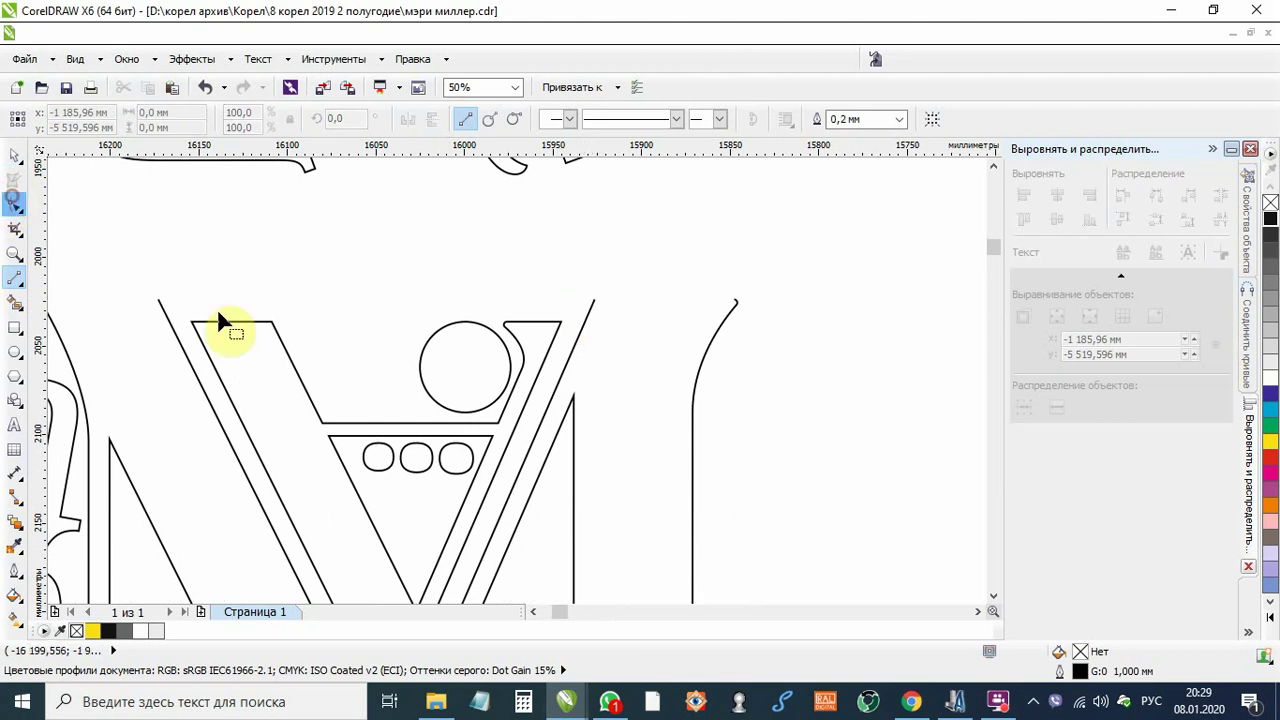
{"action": "left_click", "coordinate": [589, 323]}
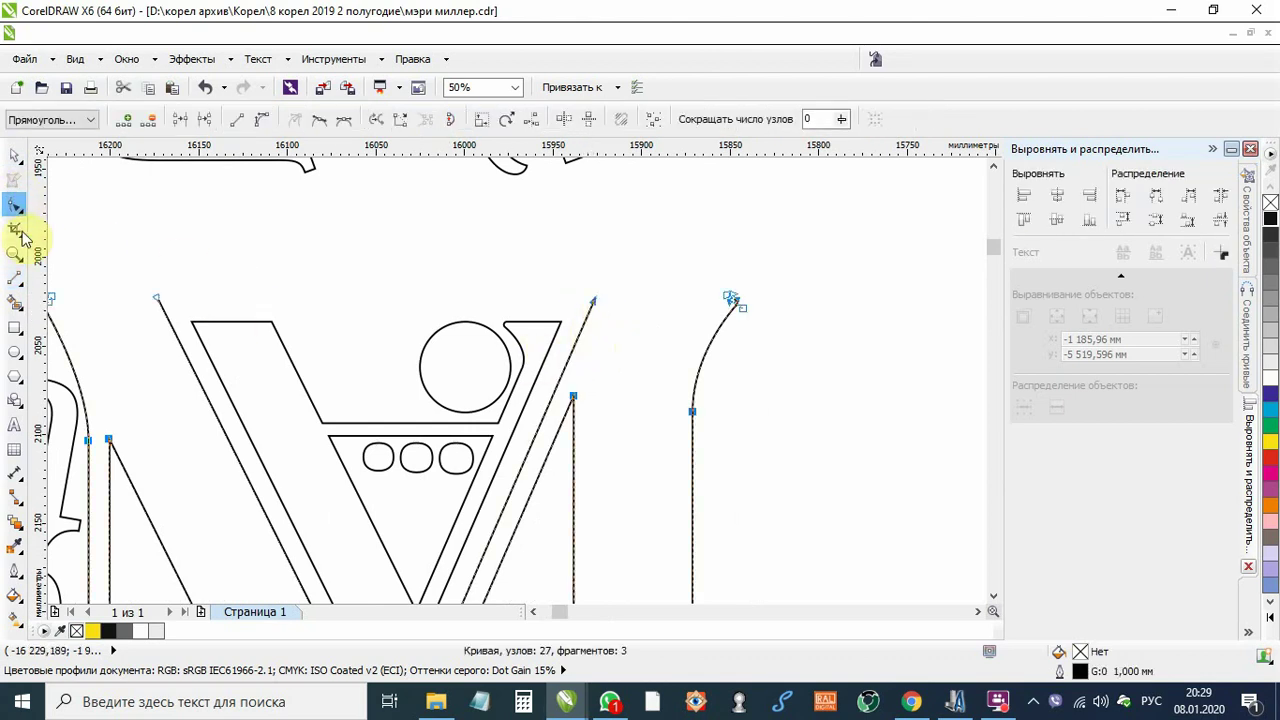
{"action": "left_click", "coordinate": [14, 279]}
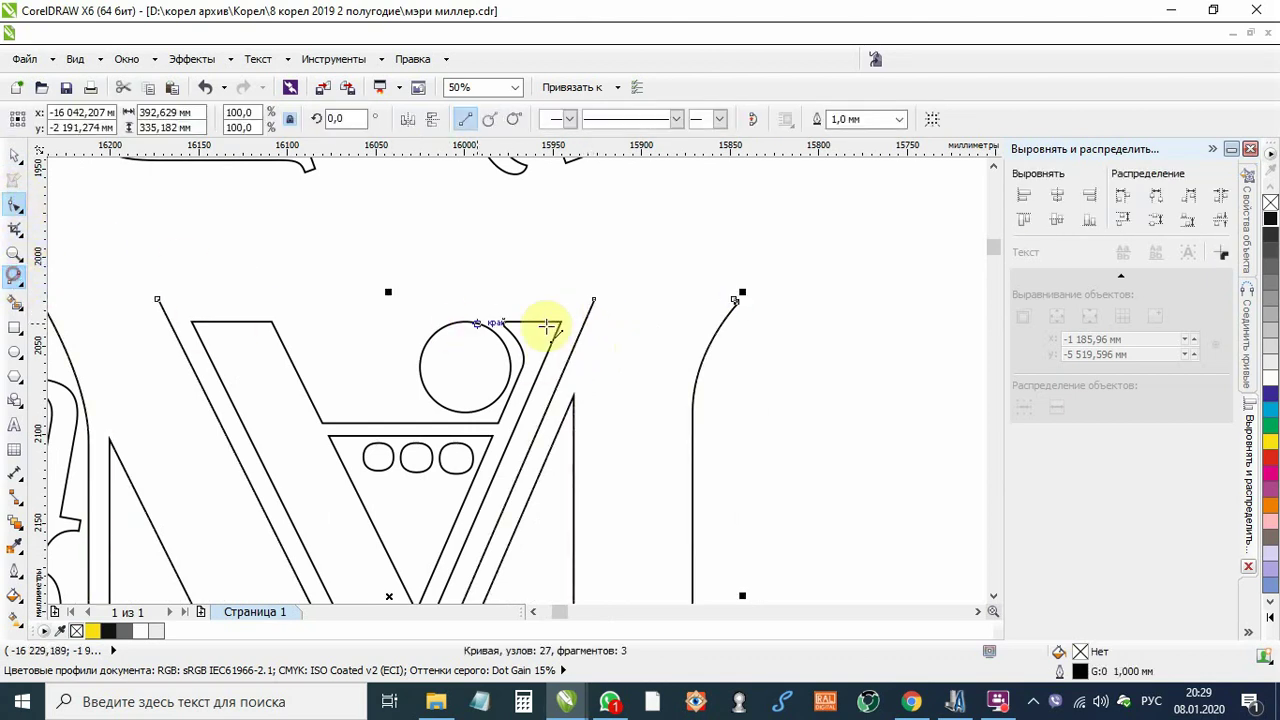
{"action": "left_click", "coordinate": [594, 298]}
{"action": "left_click", "coordinate": [737, 299]}
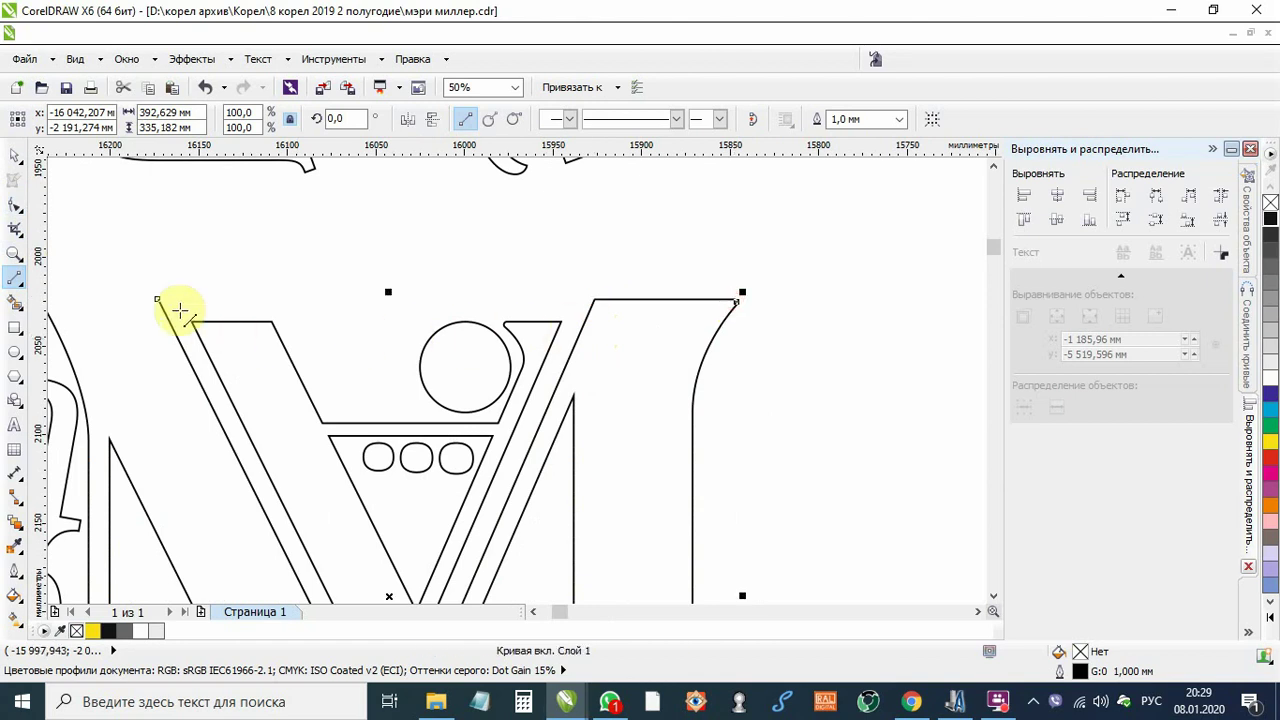
{"action": "scroll", "coordinate": [194, 286], "scroll_direction": "down", "scroll_amount": 1}
{"action": "scroll", "coordinate": [229, 320], "scroll_direction": "up", "scroll_amount": 3}
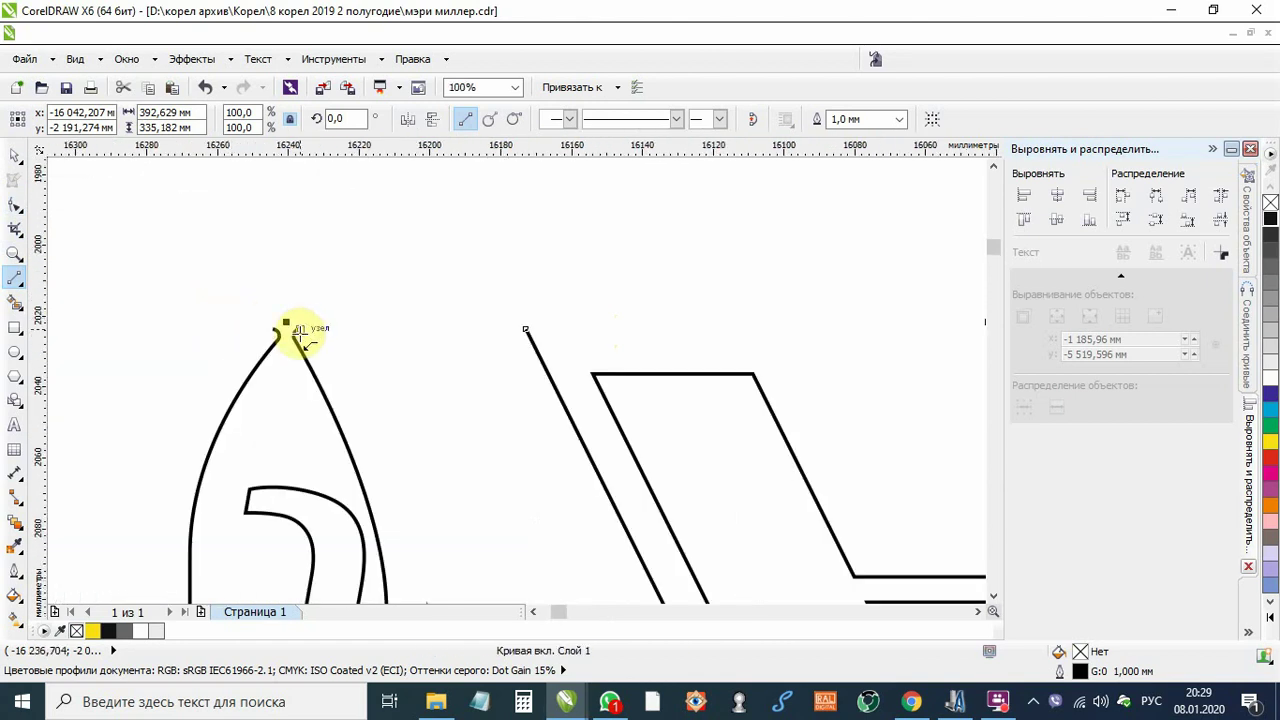
{"action": "left_click", "coordinate": [300, 328]}
{"action": "left_click", "coordinate": [526, 329]}
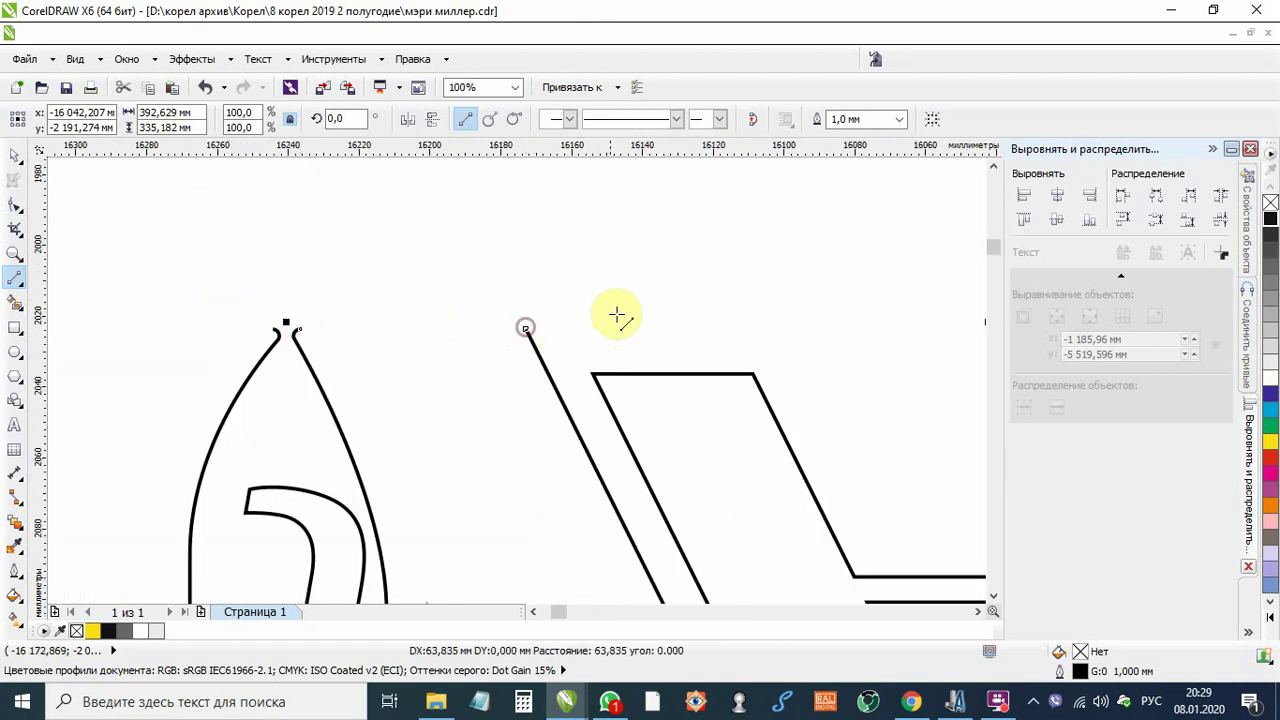
Step: Close both open serif tops of the other large M in the layout's upper row with straight lines joining their end nodes
{"action": "scroll", "coordinate": [672, 322], "scroll_direction": "down", "scroll_amount": 2}
{"action": "scroll", "coordinate": [555, 318], "scroll_direction": "up", "scroll_amount": 3}
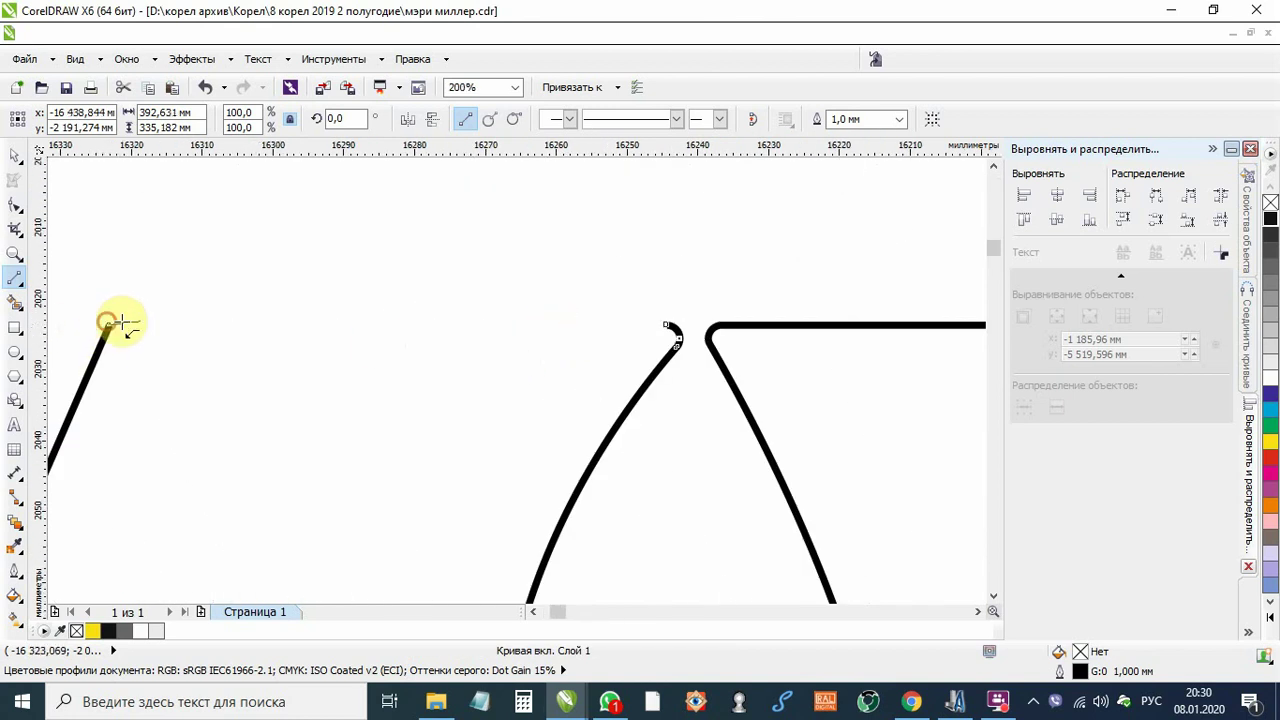
{"action": "left_click", "coordinate": [116, 323]}
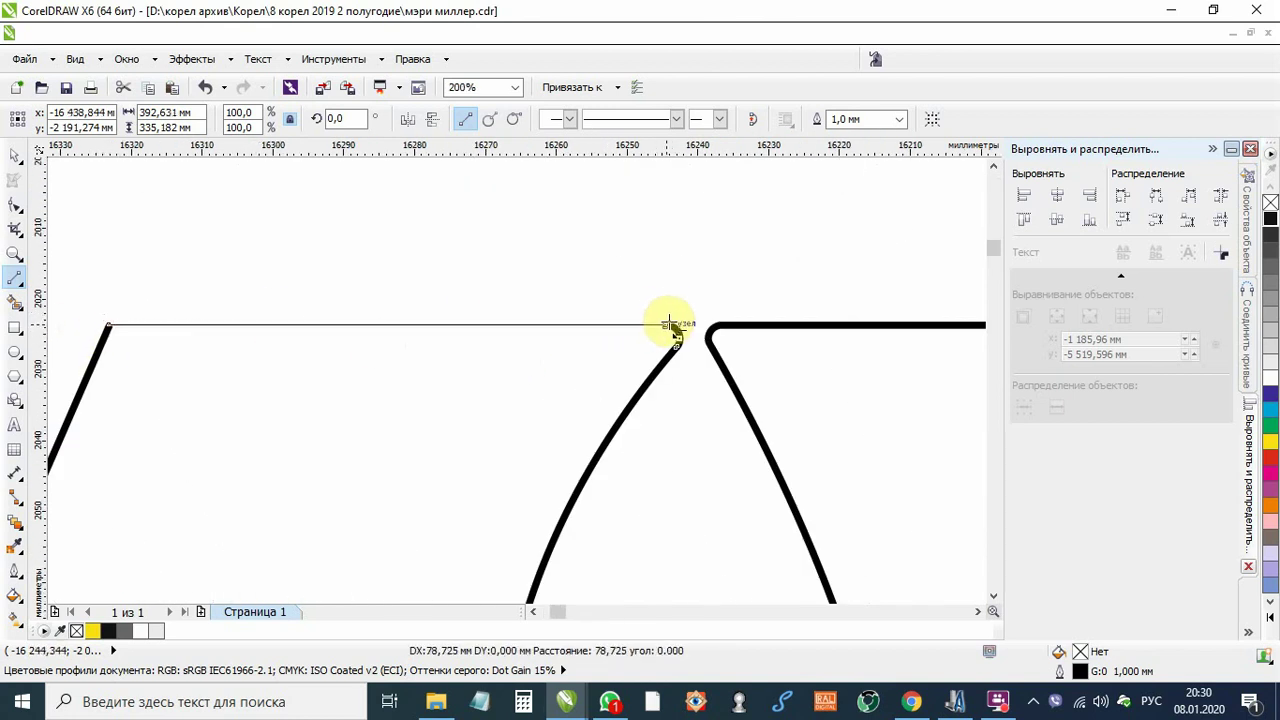
{"action": "left_click", "coordinate": [672, 323]}
{"action": "scroll", "coordinate": [675, 318], "scroll_direction": "down", "scroll_amount": 3}
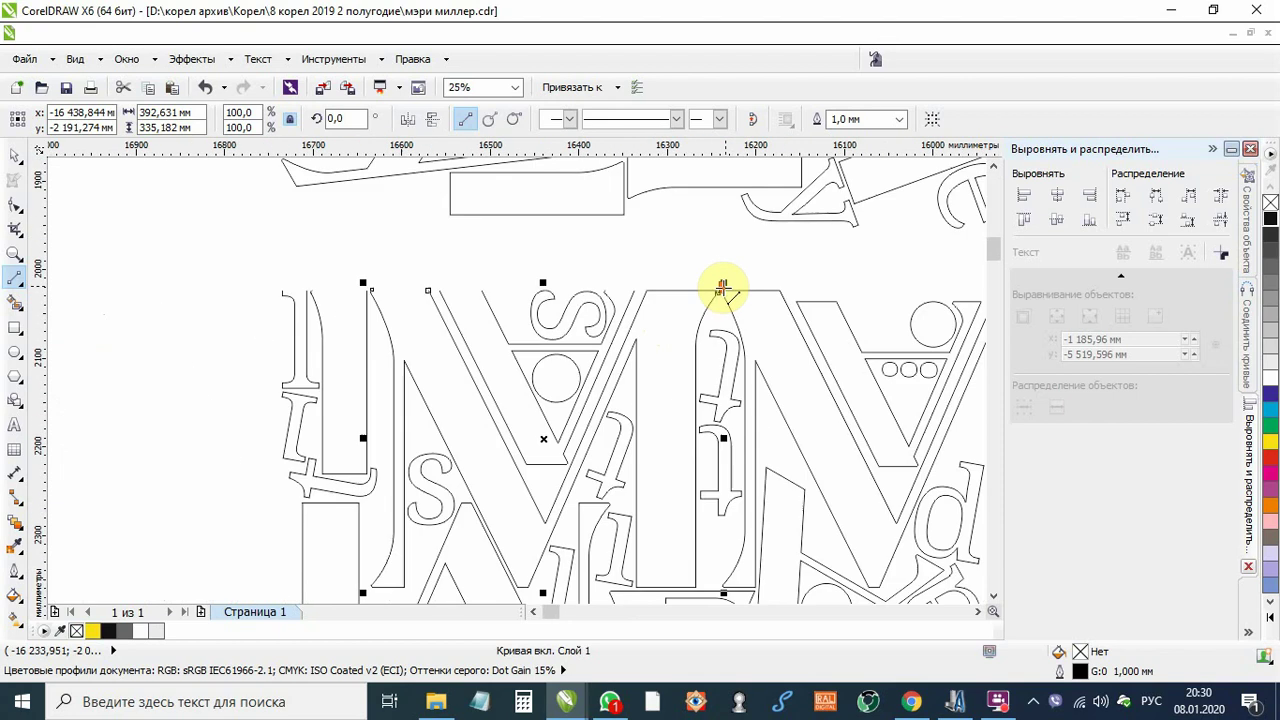
{"action": "scroll", "coordinate": [385, 287], "scroll_direction": "up", "scroll_amount": 1}
{"action": "left_click", "coordinate": [358, 294]}
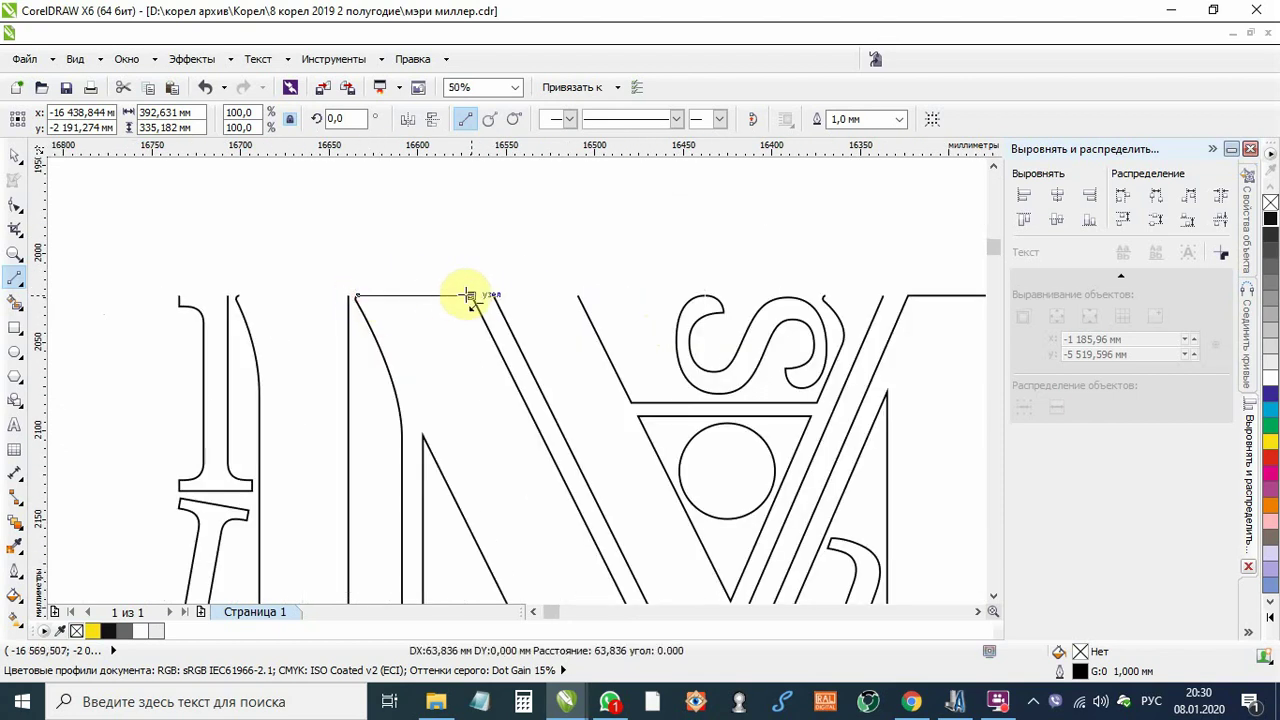
{"action": "left_click", "coordinate": [470, 295]}
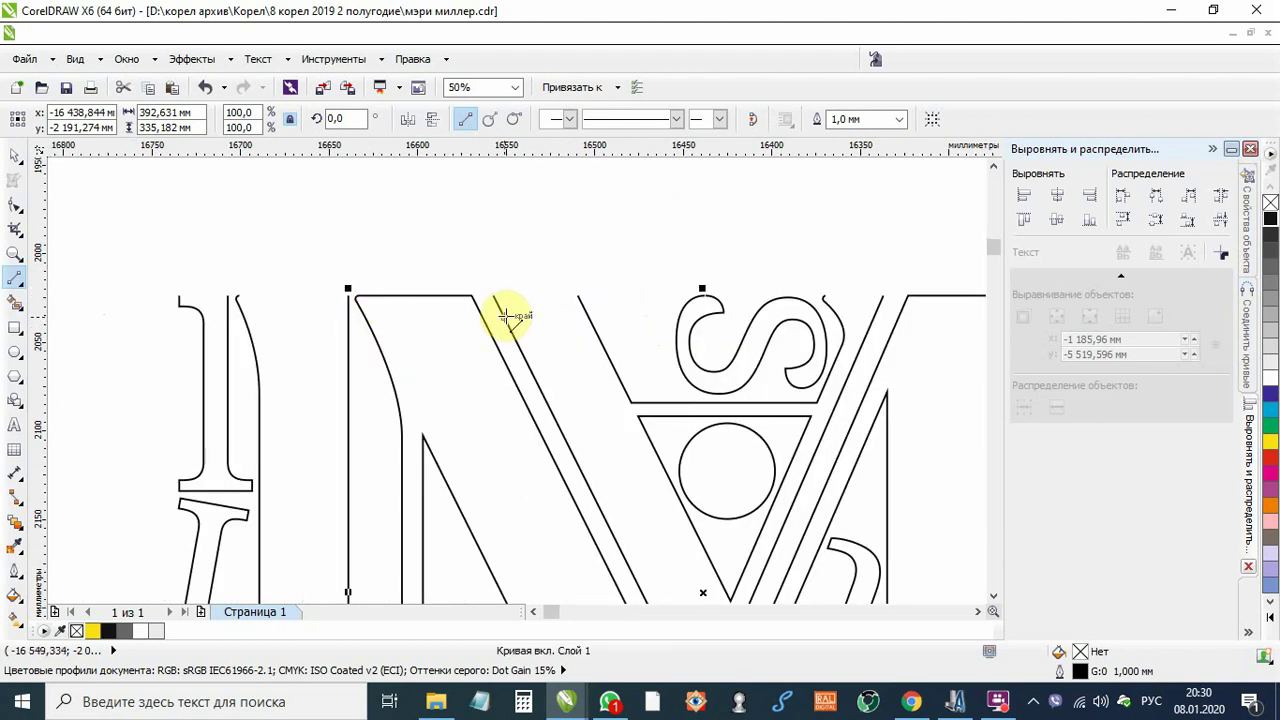
Step: Close the open top of the left arm of the V-shaped outline surrounding the S with a straight line
{"action": "scroll", "coordinate": [507, 316], "scroll_direction": "up", "scroll_amount": 2}
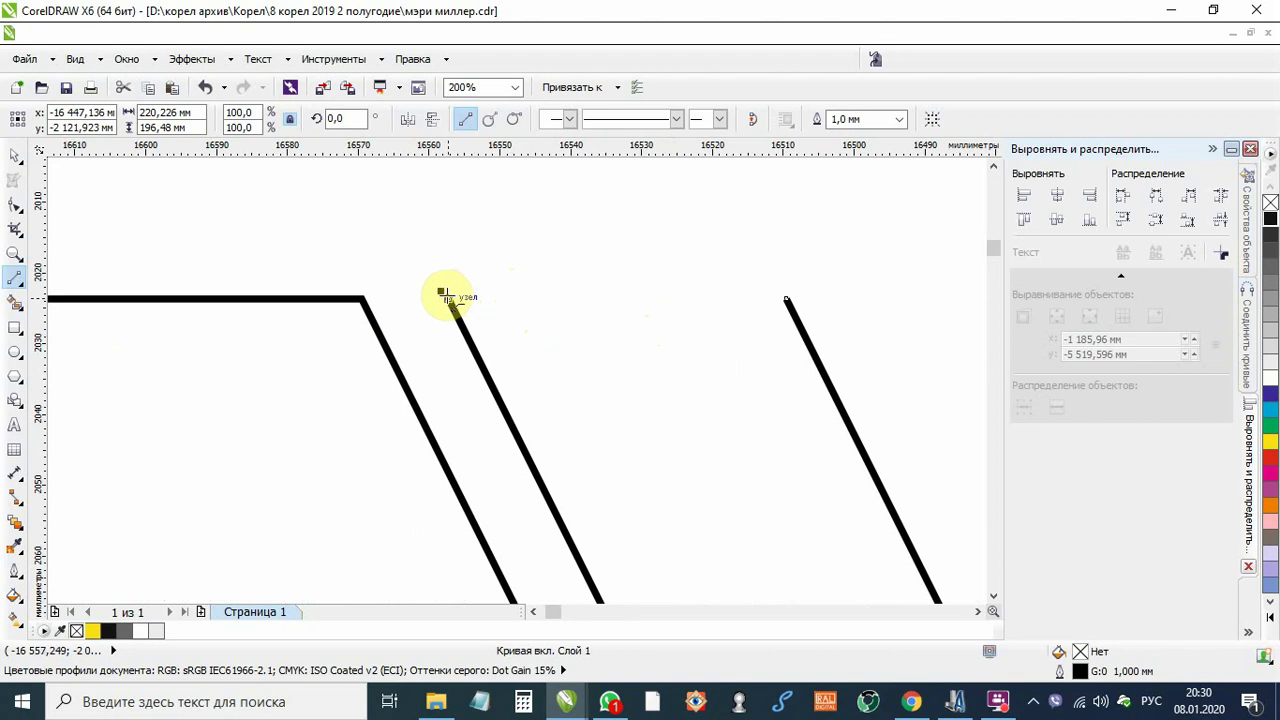
{"action": "left_click", "coordinate": [443, 295]}
{"action": "left_click", "coordinate": [783, 297]}
{"action": "scroll", "coordinate": [783, 297], "scroll_direction": "down", "scroll_amount": 2}
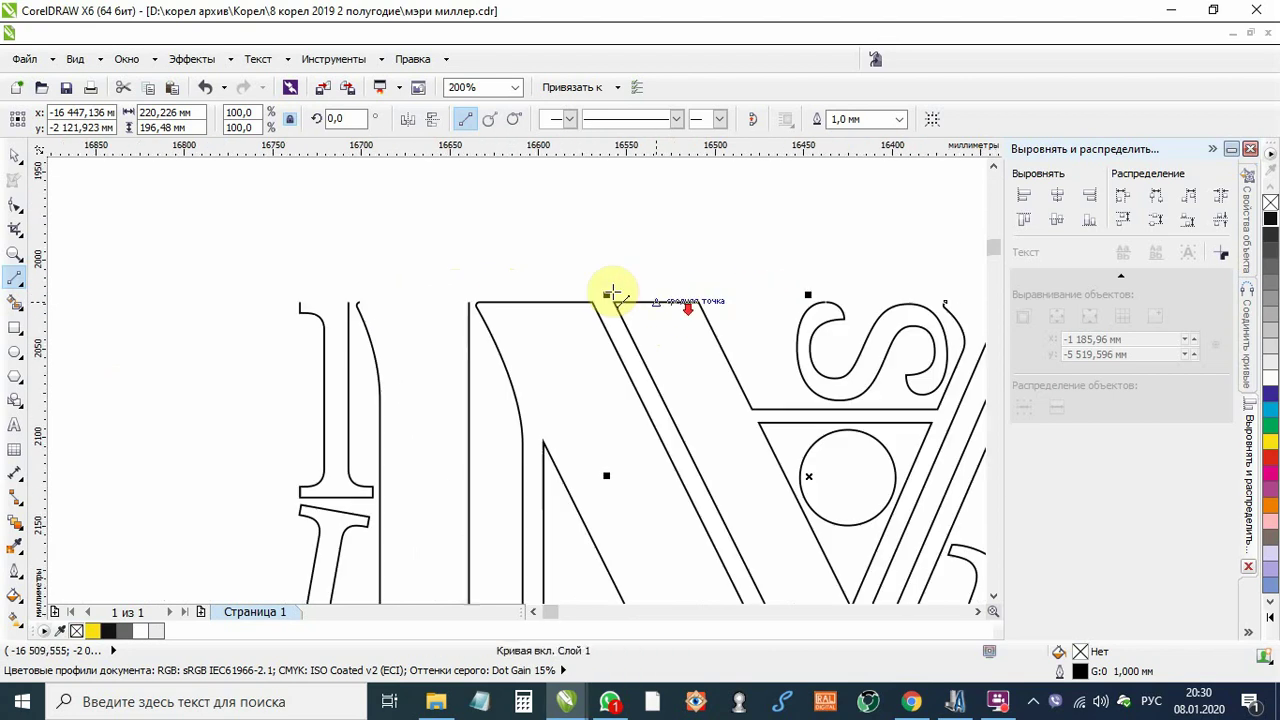
Step: Close the open tops of the wide stem and the small serifed letter at the layout's upper-left corner with straight lines
{"action": "scroll", "coordinate": [365, 320], "scroll_direction": "up", "scroll_amount": 2}
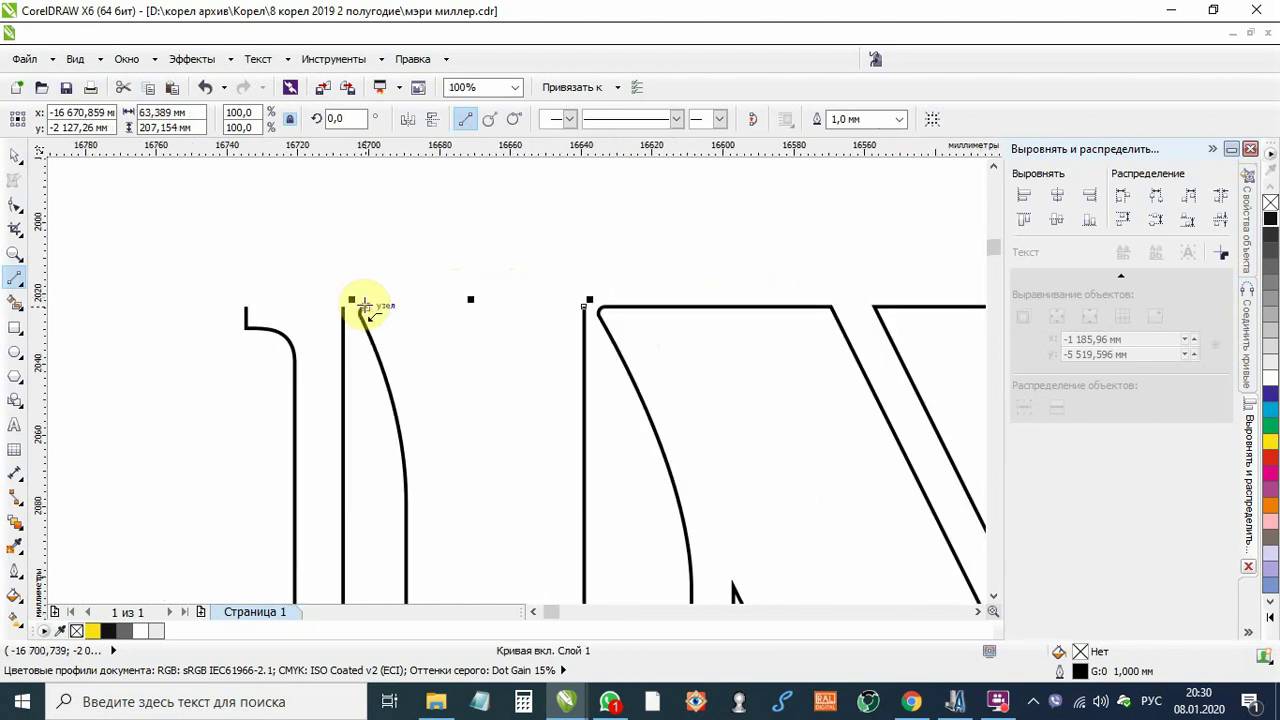
{"action": "left_click", "coordinate": [365, 305]}
{"action": "left_click", "coordinate": [585, 302]}
{"action": "scroll", "coordinate": [464, 313], "scroll_direction": "down", "scroll_amount": 2}
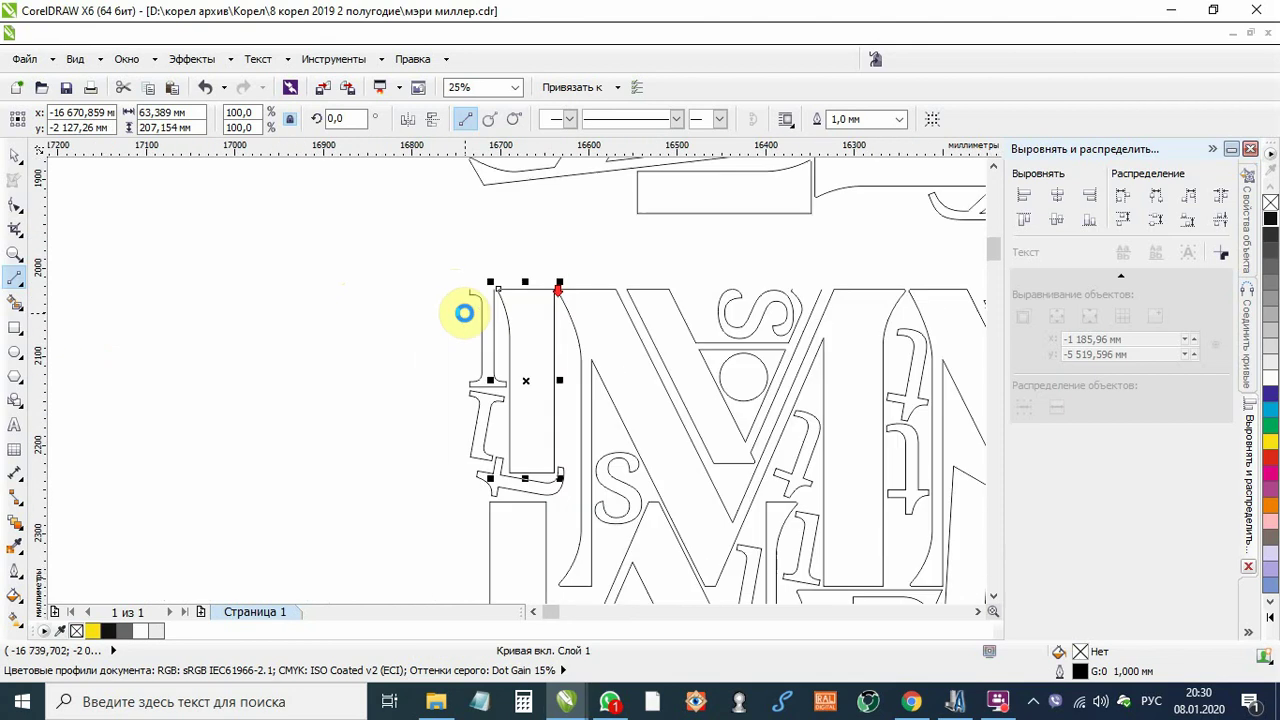
{"action": "scroll", "coordinate": [464, 310], "scroll_direction": "up", "scroll_amount": 2}
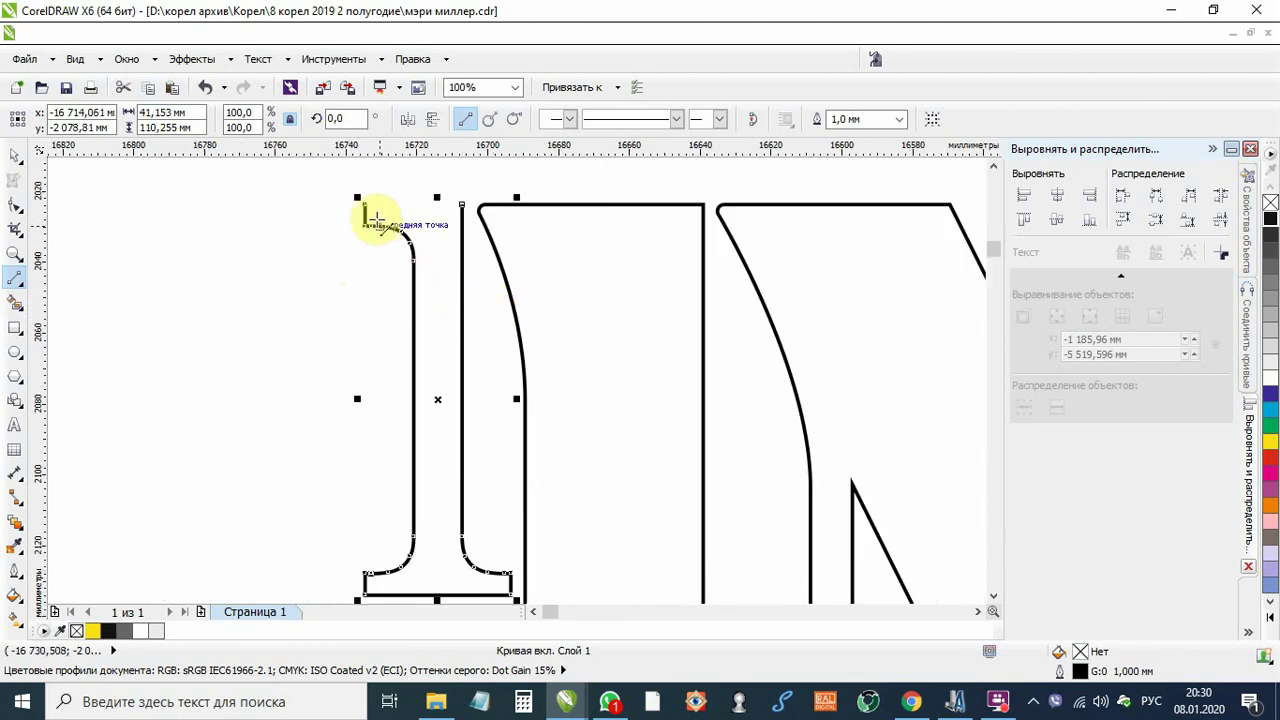
{"action": "left_click", "coordinate": [367, 207]}
{"action": "scroll", "coordinate": [331, 214], "scroll_direction": "down", "scroll_amount": 1}
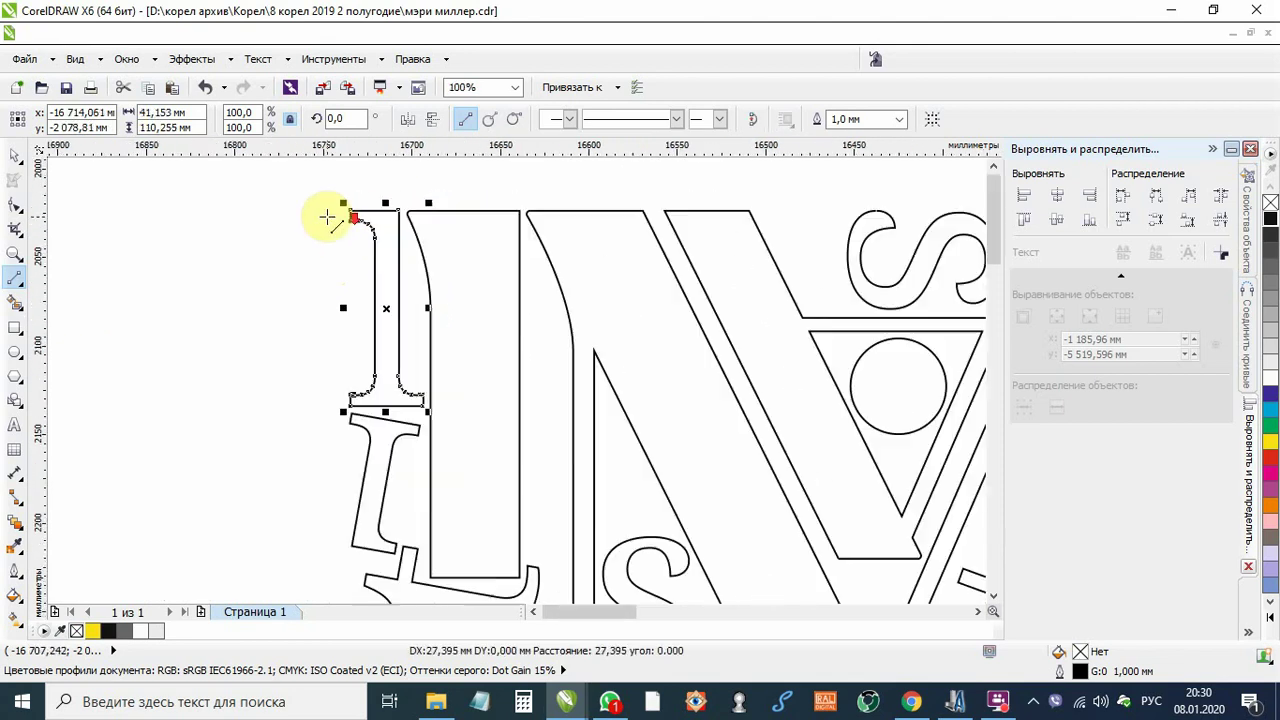
Step: Examine the whole мэри 1 layout, including its lower-right corner, for outlines that are still open
{"action": "scroll", "coordinate": [400, 310], "scroll_direction": "down", "scroll_amount": 1}
{"action": "scroll", "coordinate": [463, 409], "scroll_direction": "down", "scroll_amount": 1}
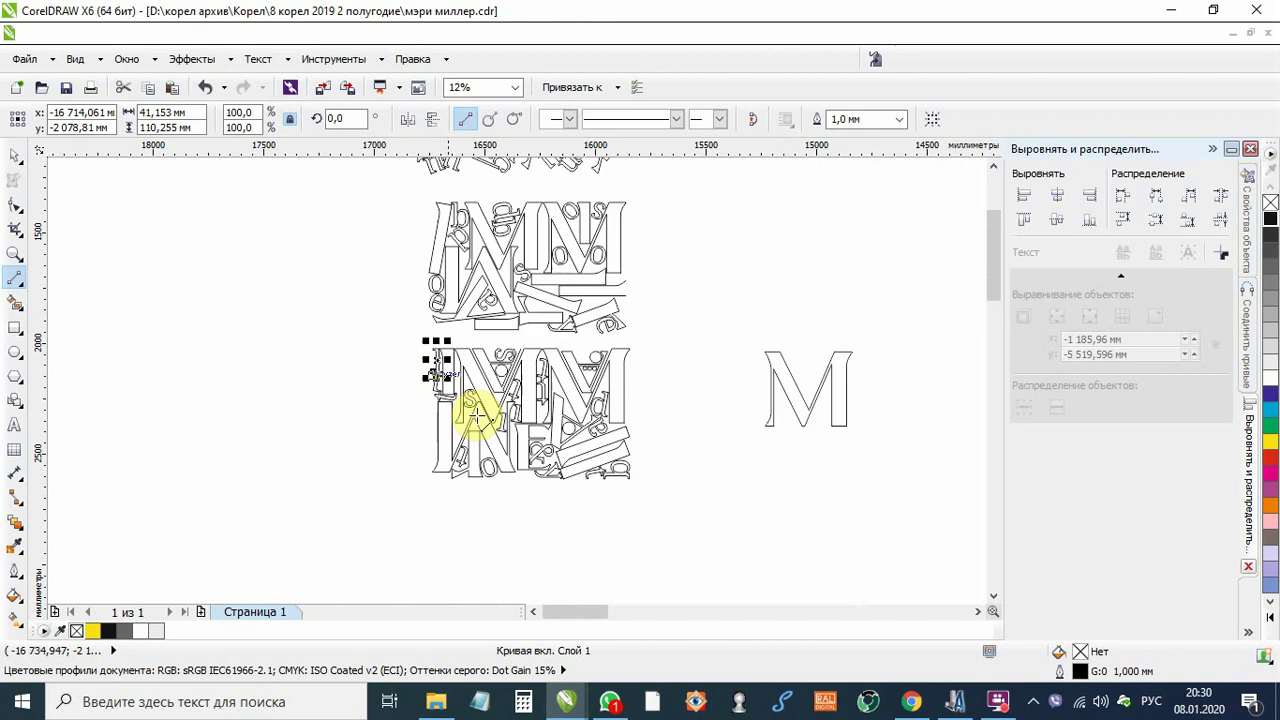
{"action": "scroll", "coordinate": [483, 467], "scroll_direction": "up", "scroll_amount": 1}
{"action": "scroll", "coordinate": [395, 465], "scroll_direction": "down", "scroll_amount": 1}
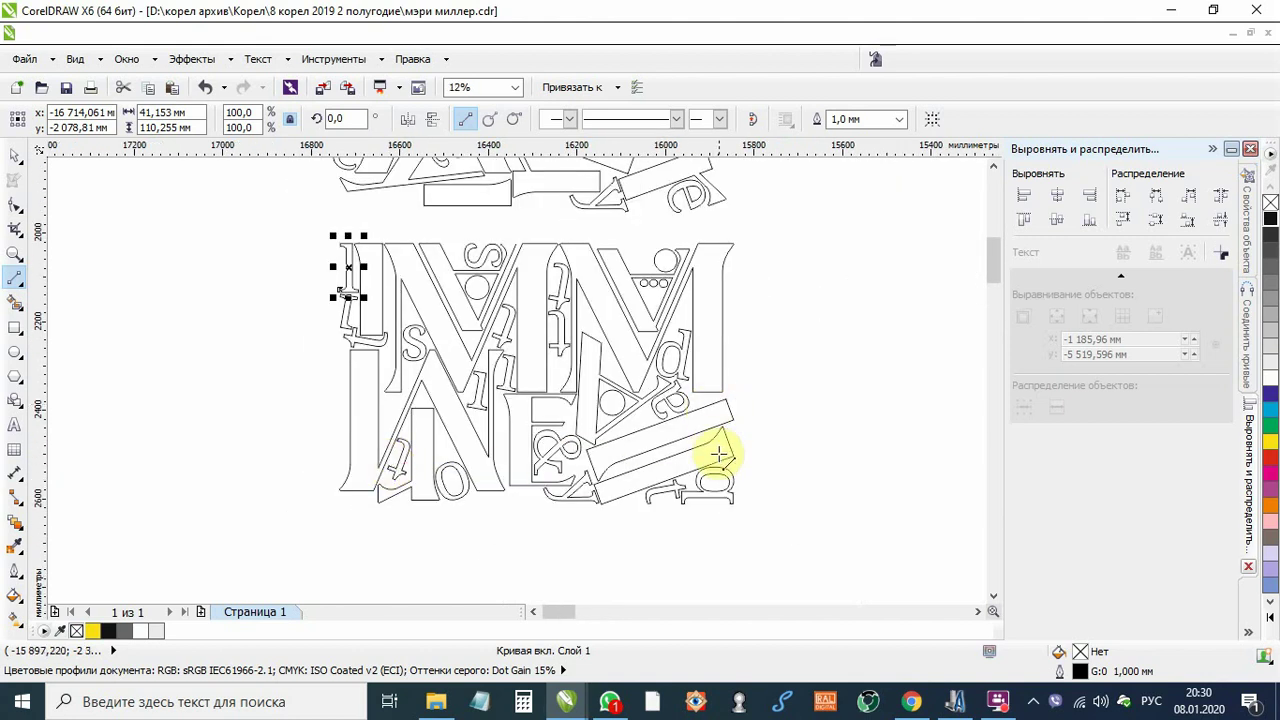
{"action": "scroll", "coordinate": [735, 500], "scroll_direction": "up", "scroll_amount": 3}
{"action": "scroll", "coordinate": [750, 475], "scroll_direction": "up", "scroll_amount": 1}
{"action": "scroll", "coordinate": [686, 457], "scroll_direction": "down", "scroll_amount": 3}
{"action": "scroll", "coordinate": [600, 400], "scroll_direction": "down", "scroll_amount": 1}
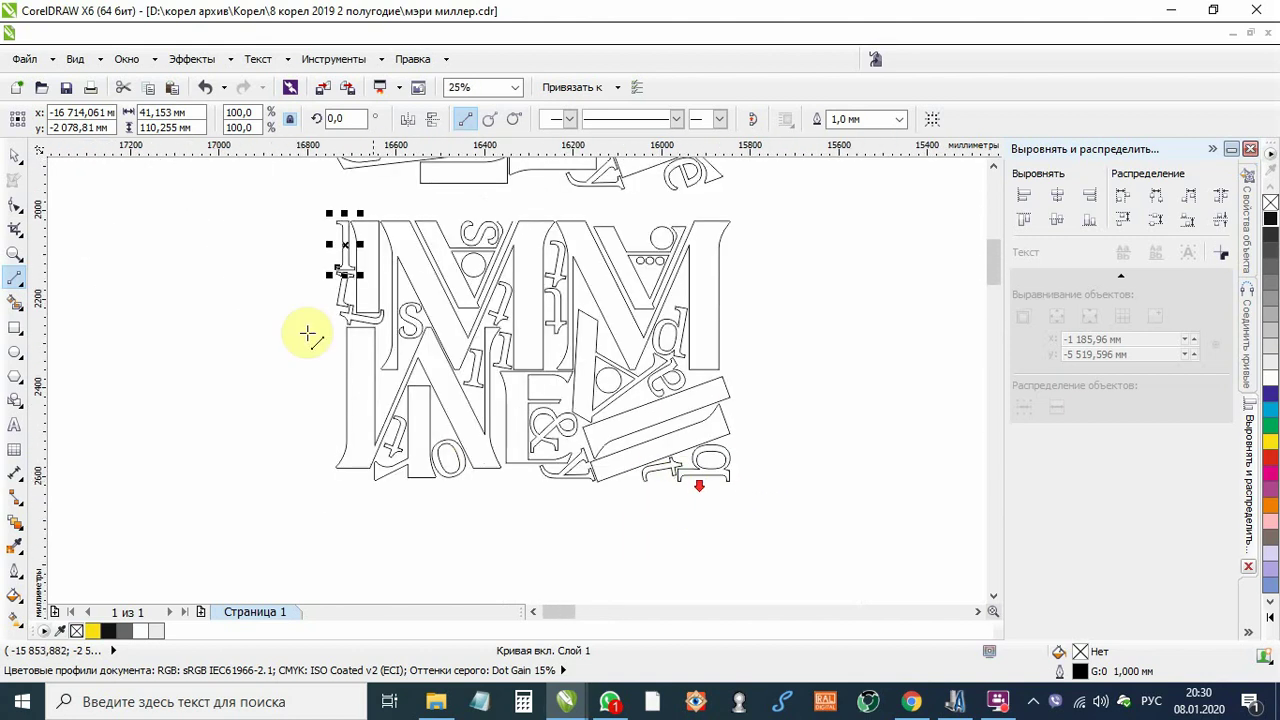
Step: Select all мэри 1 outlines, show their nodes, and close the open right arm of the V-shaped outline around the S with a straight line
{"action": "left_click", "coordinate": [12, 158]}
{"action": "left_click_drag", "start_coordinate": [278, 212], "coordinate": [788, 456]}
{"action": "left_click_drag", "start_coordinate": [868, 515], "coordinate": [870, 516]}
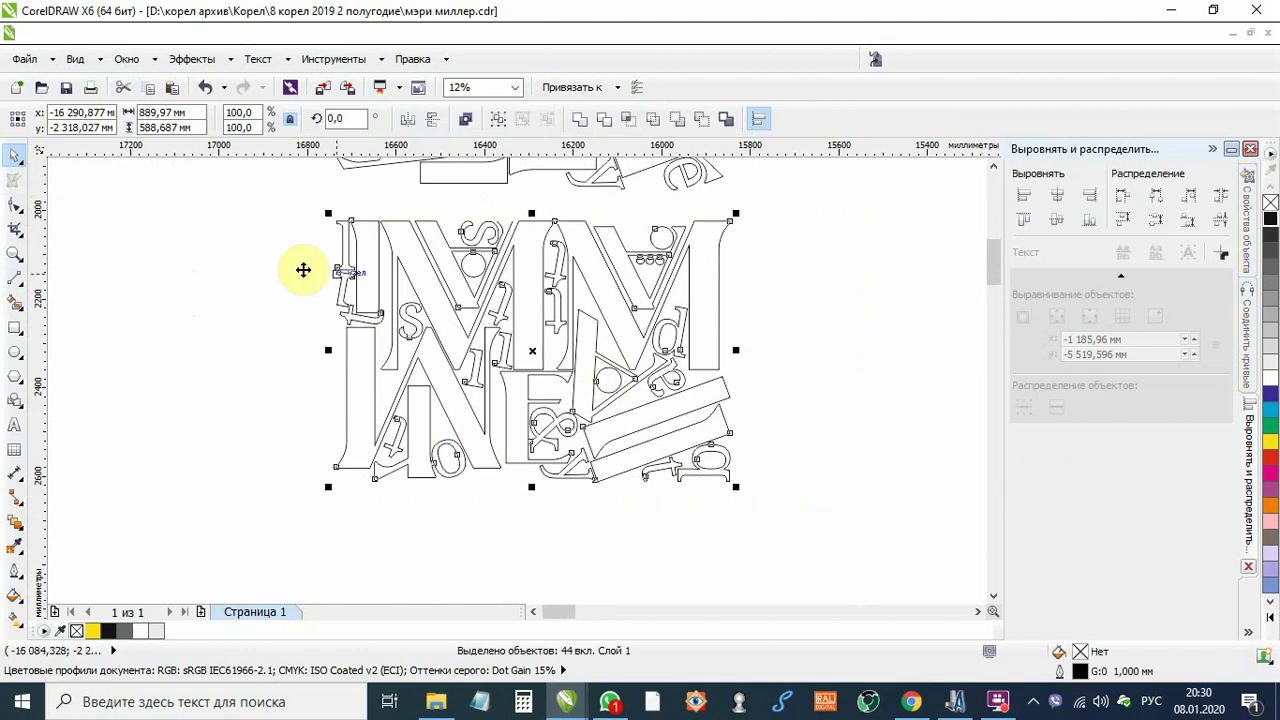
{"action": "left_click", "coordinate": [14, 205]}
{"action": "scroll", "coordinate": [491, 235], "scroll_direction": "up", "scroll_amount": 6}
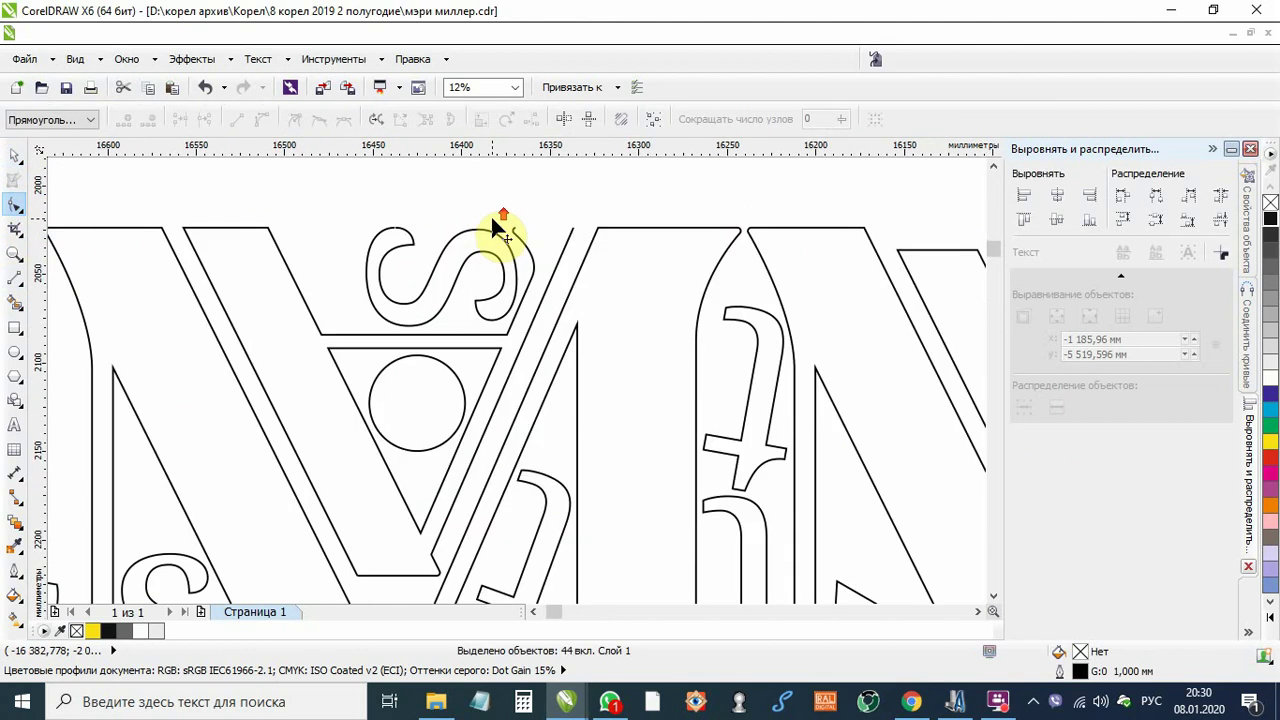
{"action": "scroll", "coordinate": [425, 259], "scroll_direction": "down", "scroll_amount": 2}
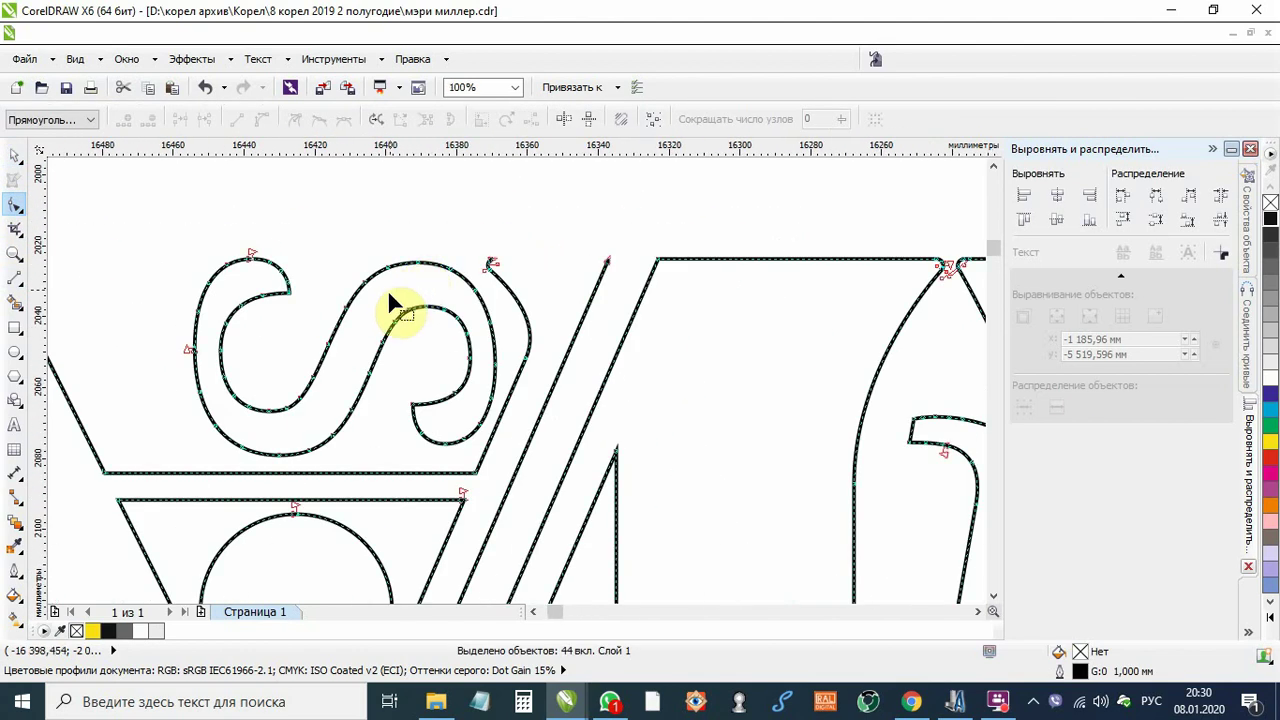
{"action": "left_click", "coordinate": [14, 277]}
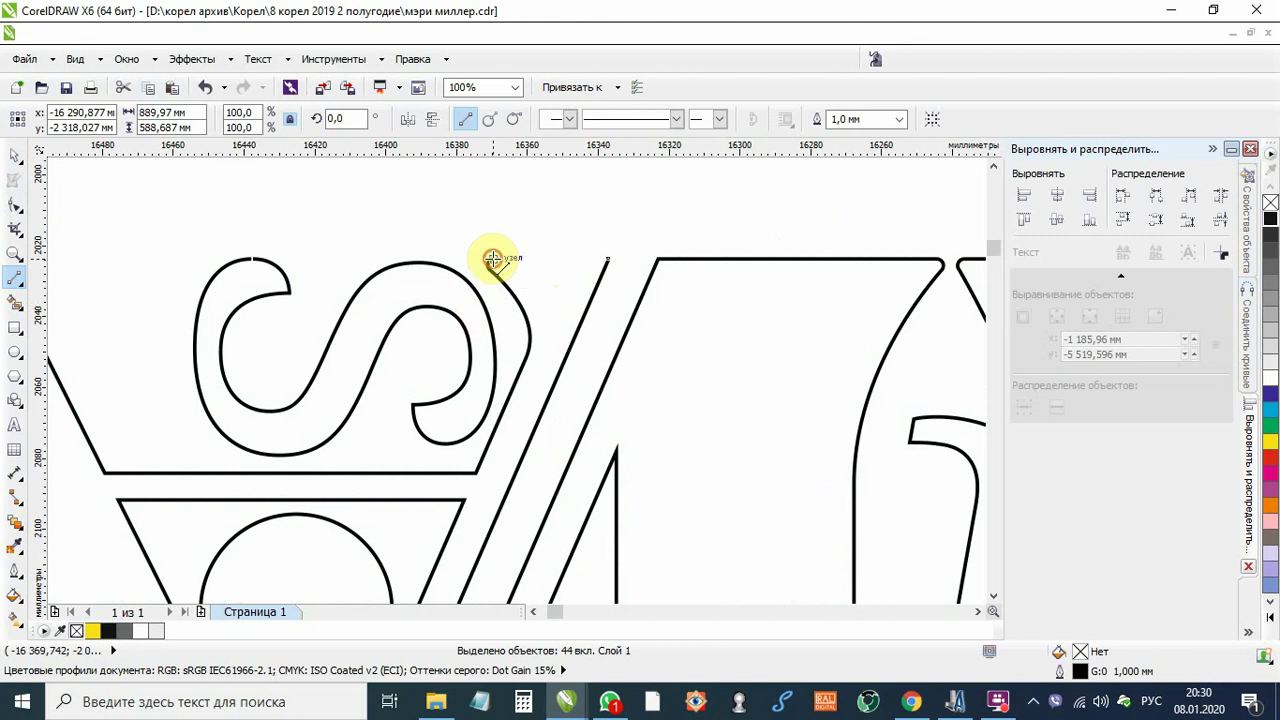
{"action": "left_click", "coordinate": [493, 259]}
{"action": "left_click_drag", "start_coordinate": [493, 259], "coordinate": [608, 258]}
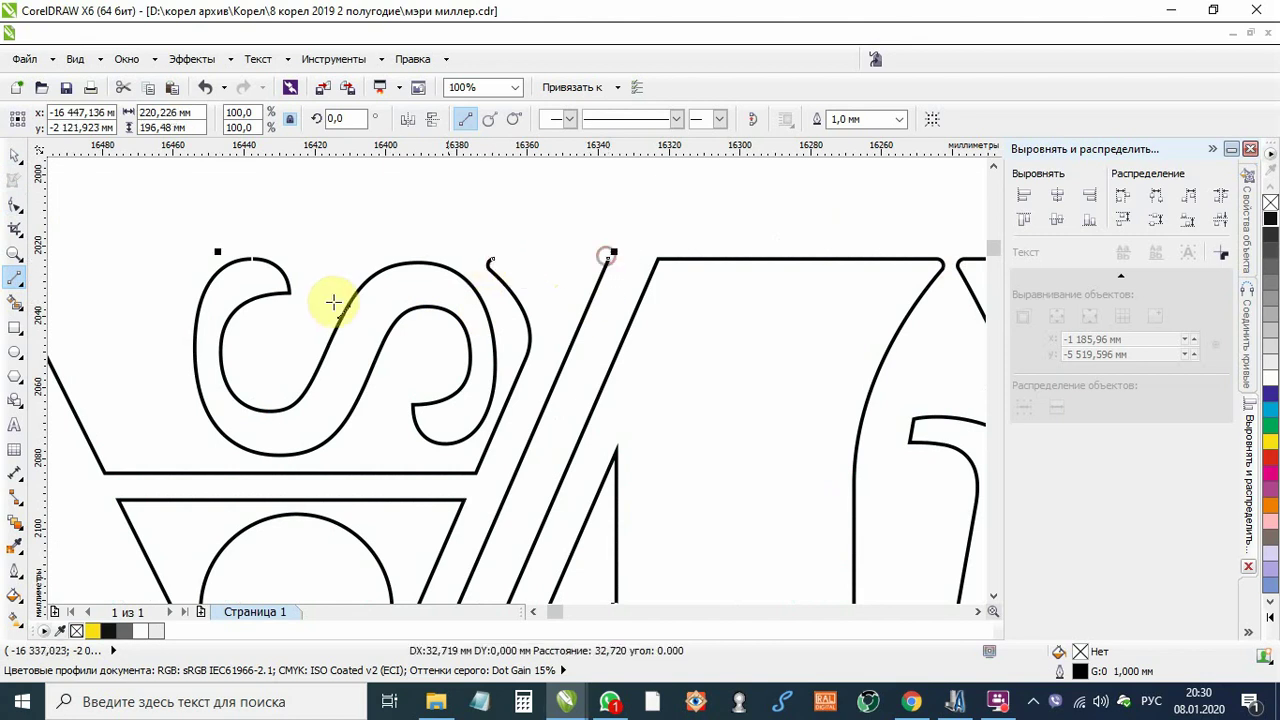
Step: Close the small gap at the top of the S outline's curve with a short straight line
{"action": "left_click", "coordinate": [15, 158]}
{"action": "left_click", "coordinate": [159, 204]}
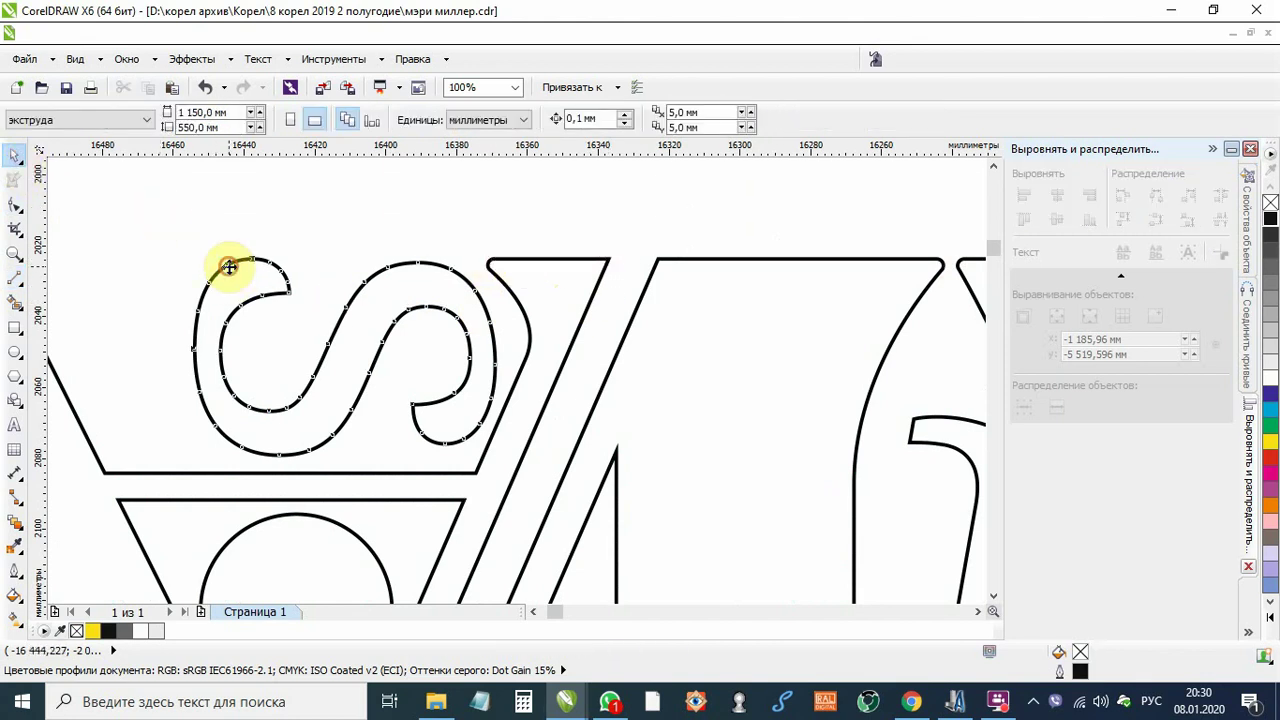
{"action": "left_click", "coordinate": [229, 267]}
{"action": "scroll", "coordinate": [229, 267], "scroll_direction": "up", "scroll_amount": 3}
{"action": "left_click", "coordinate": [314, 229]}
{"action": "left_click", "coordinate": [15, 278]}
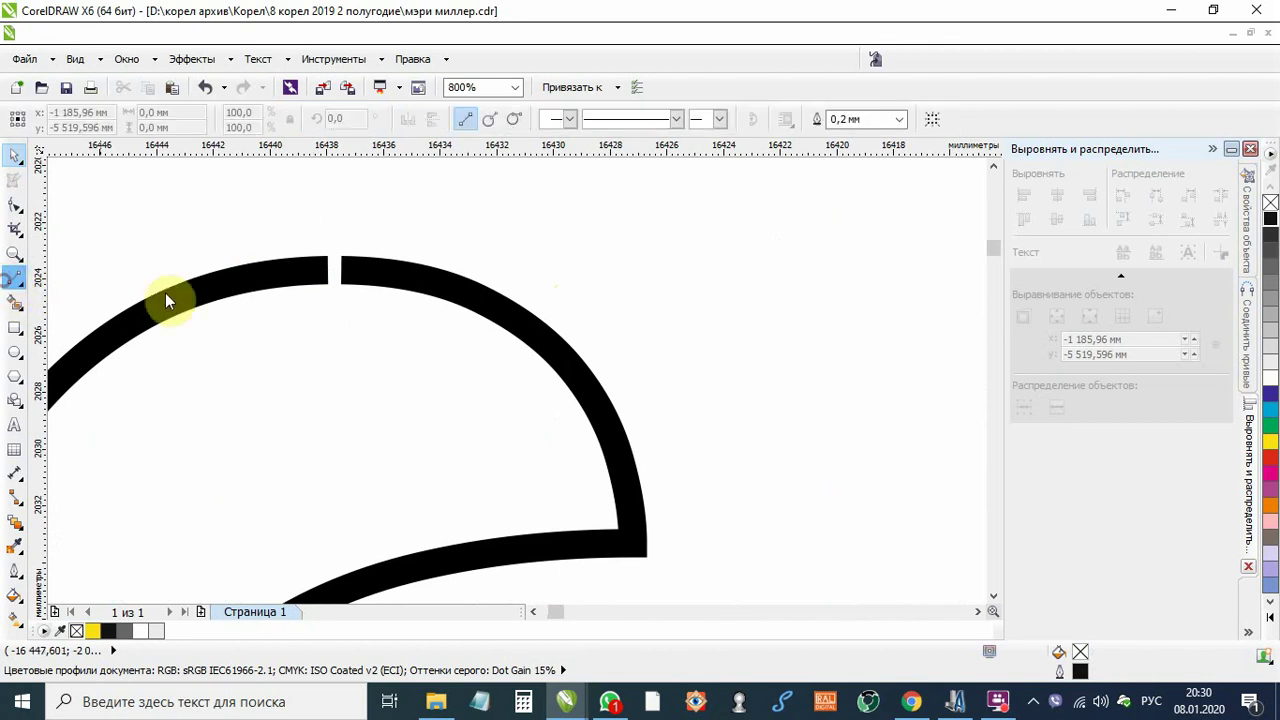
{"action": "left_click", "coordinate": [323, 271]}
{"action": "scroll", "coordinate": [325, 275], "scroll_direction": "up", "scroll_amount": 2}
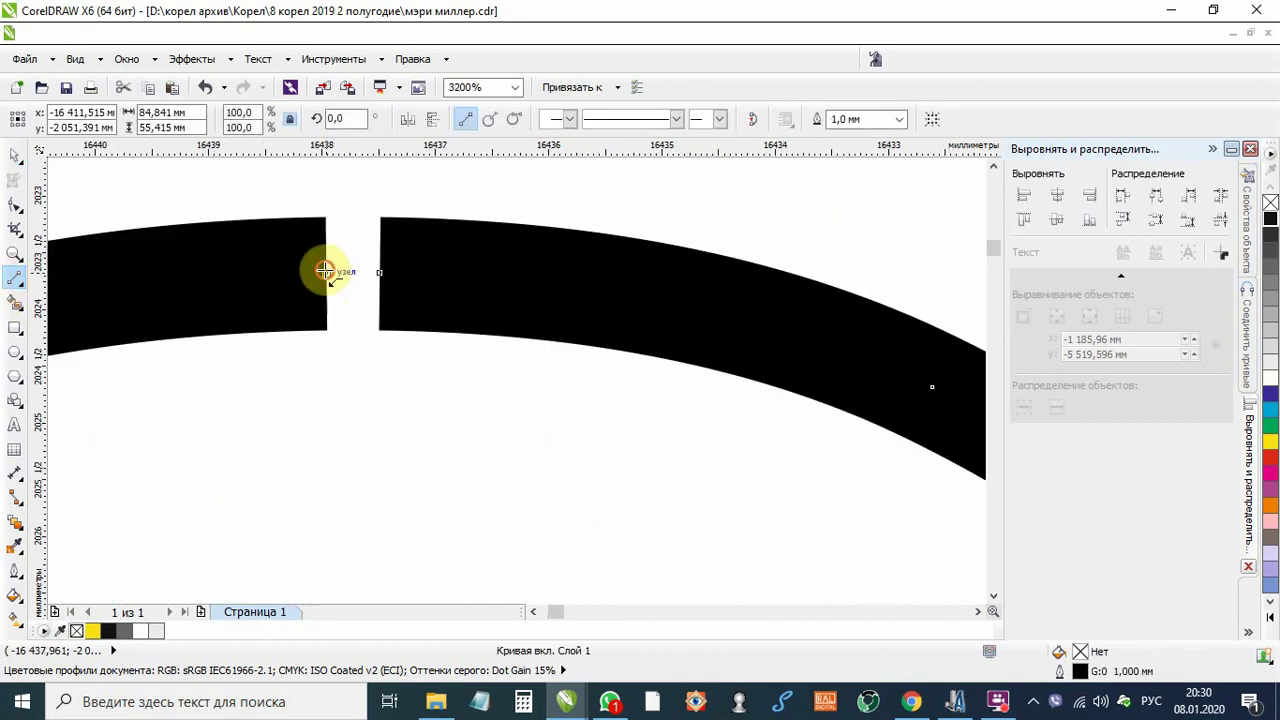
{"action": "left_click_drag", "start_coordinate": [325, 271], "coordinate": [380, 271]}
{"action": "scroll", "coordinate": [410, 272], "scroll_direction": "down", "scroll_amount": 3}
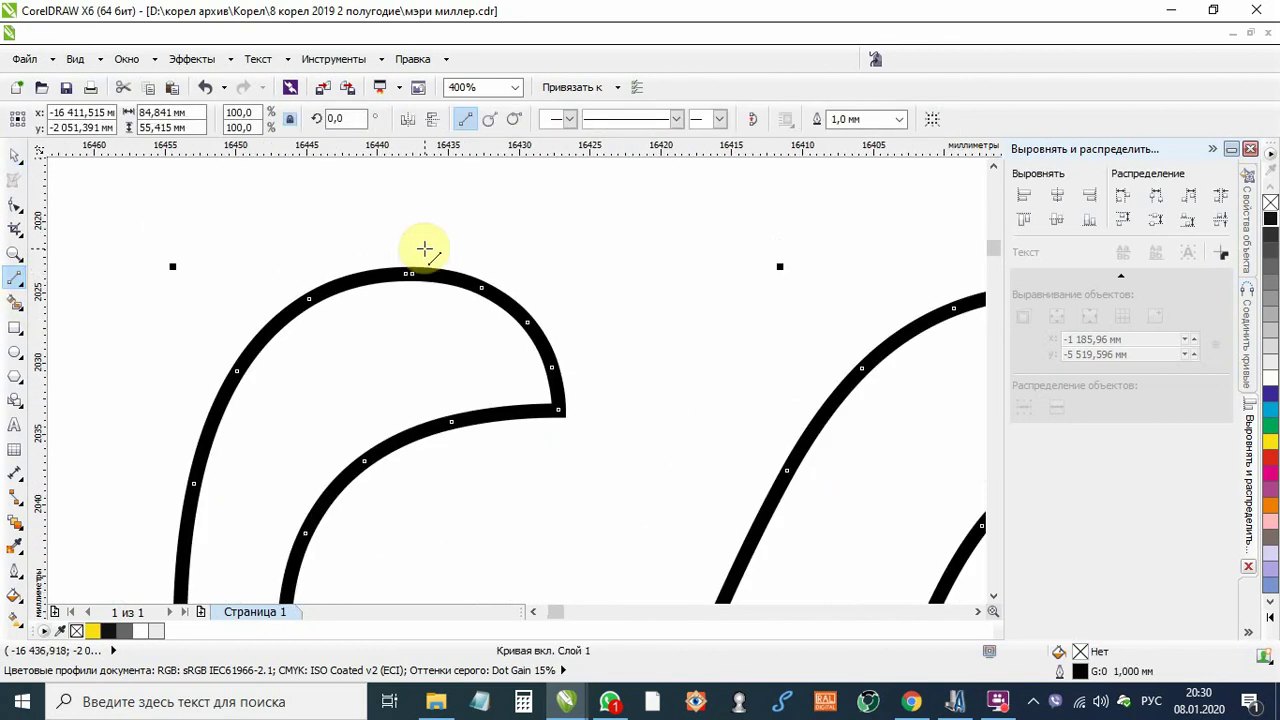
{"action": "scroll", "coordinate": [425, 249], "scroll_direction": "down", "scroll_amount": 1}
{"action": "left_click", "coordinate": [420, 234]}
{"action": "scroll", "coordinate": [420, 240], "scroll_direction": "down", "scroll_amount": 2}
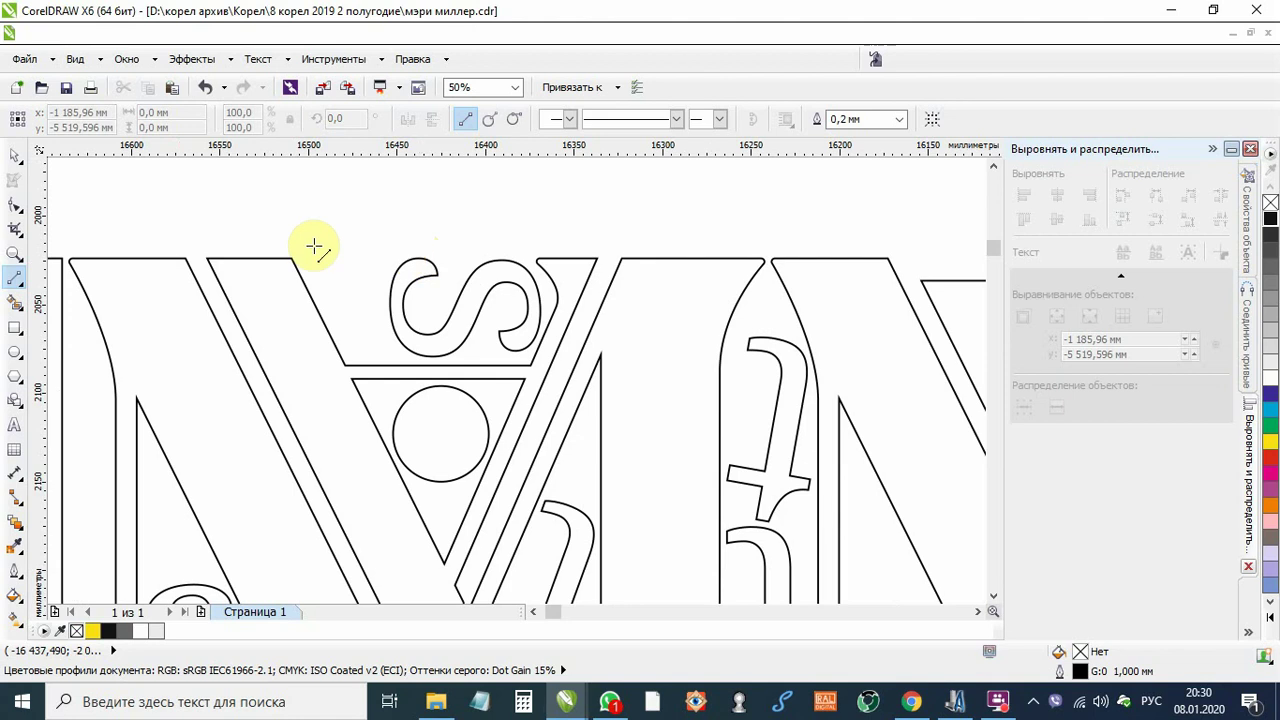
Step: Select all outlines of the repaired мэри 1 layout together
{"action": "left_click", "coordinate": [15, 156]}
{"action": "scroll", "coordinate": [440, 272], "scroll_direction": "down", "scroll_amount": 2}
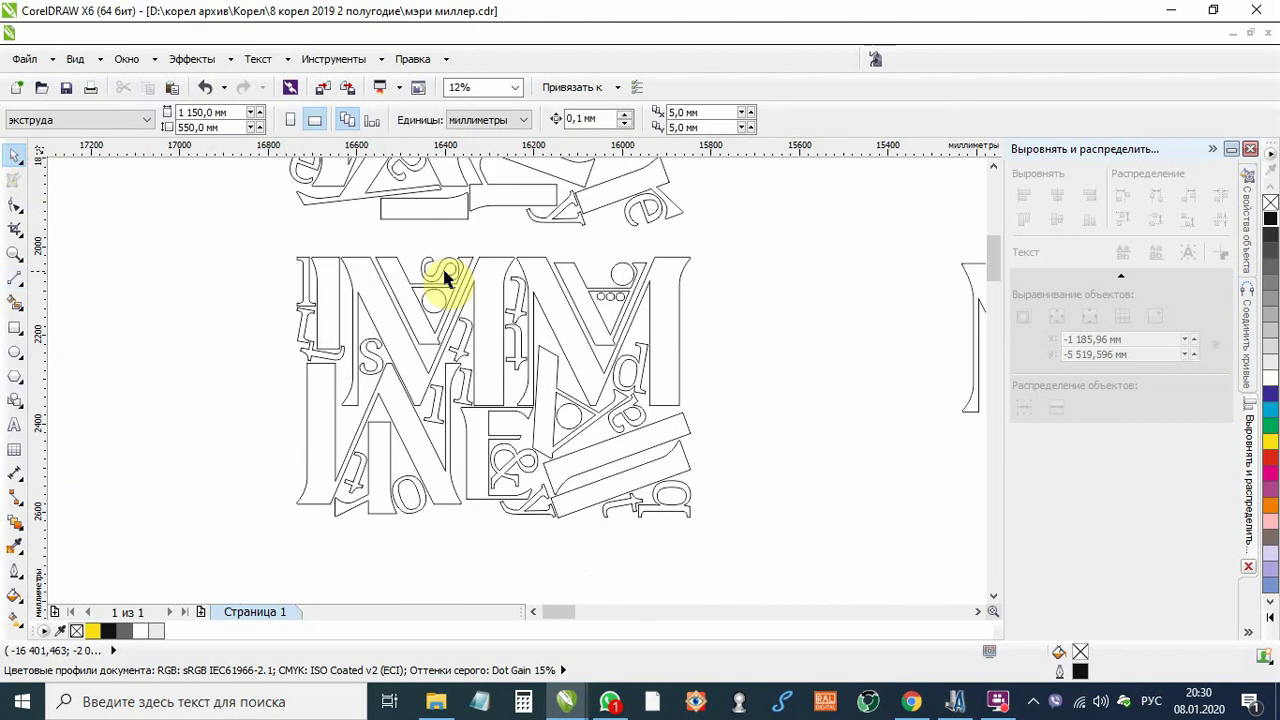
{"action": "left_click_drag", "start_coordinate": [266, 249], "coordinate": [849, 566]}
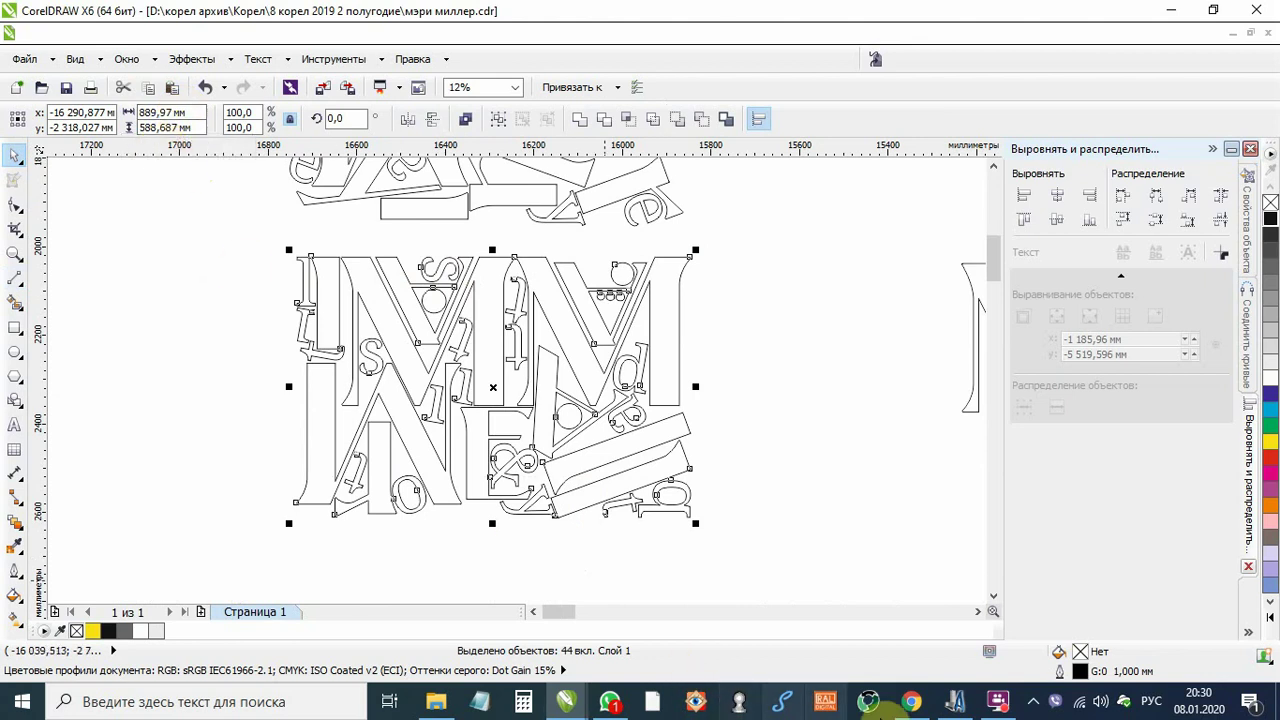
Step: Switch to ArtCAM and open the vector nesting settings to review the gap and edge offset
{"action": "left_click", "coordinate": [955, 701]}
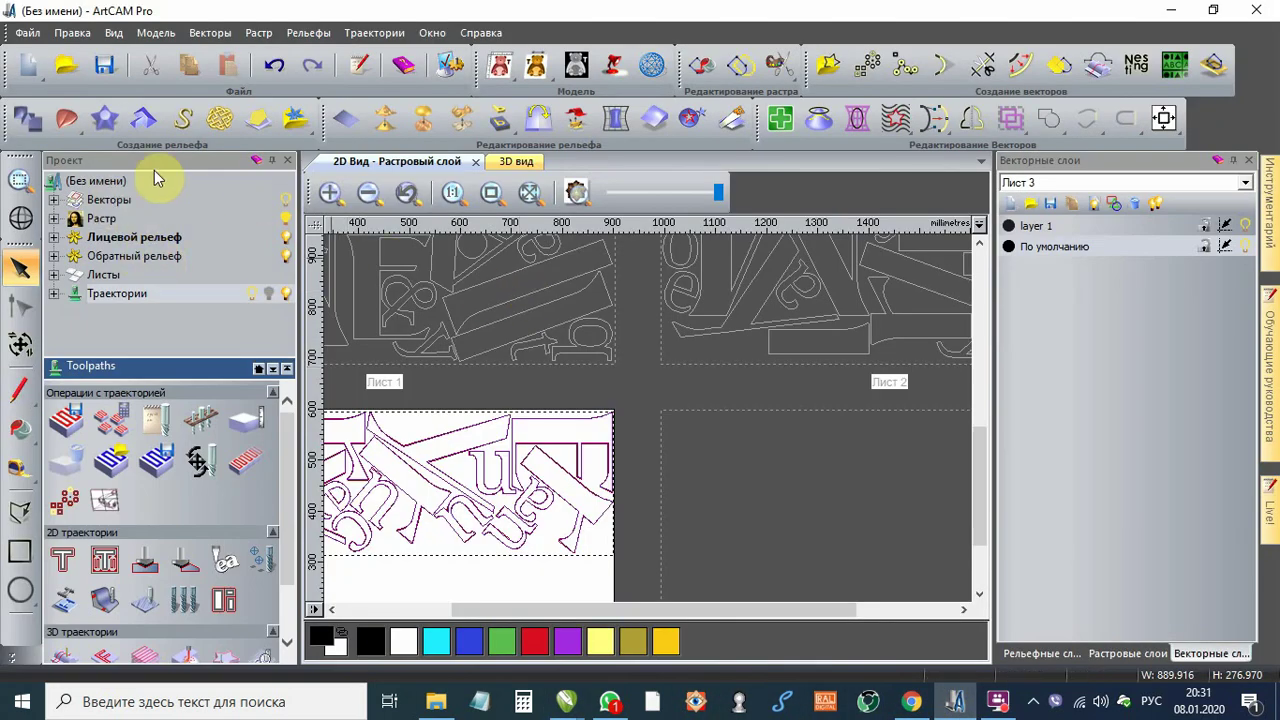
{"action": "left_click", "coordinate": [1135, 64]}
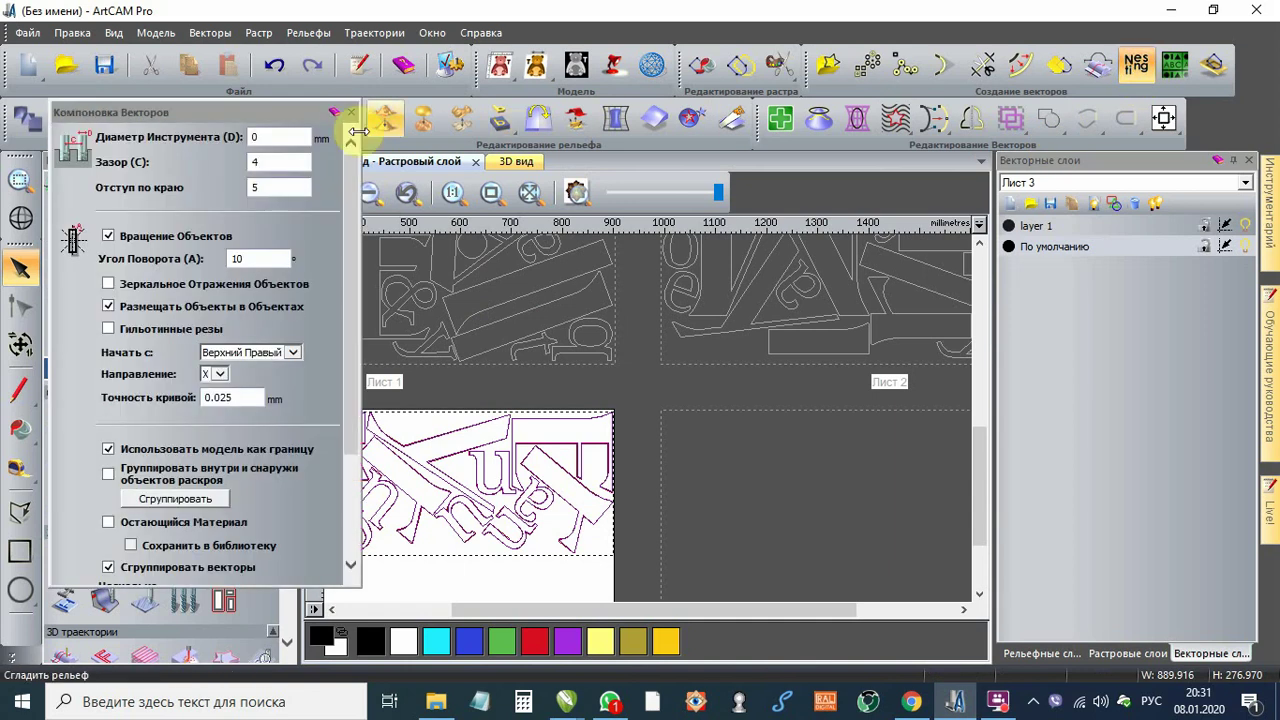
{"action": "left_click", "coordinate": [284, 164]}
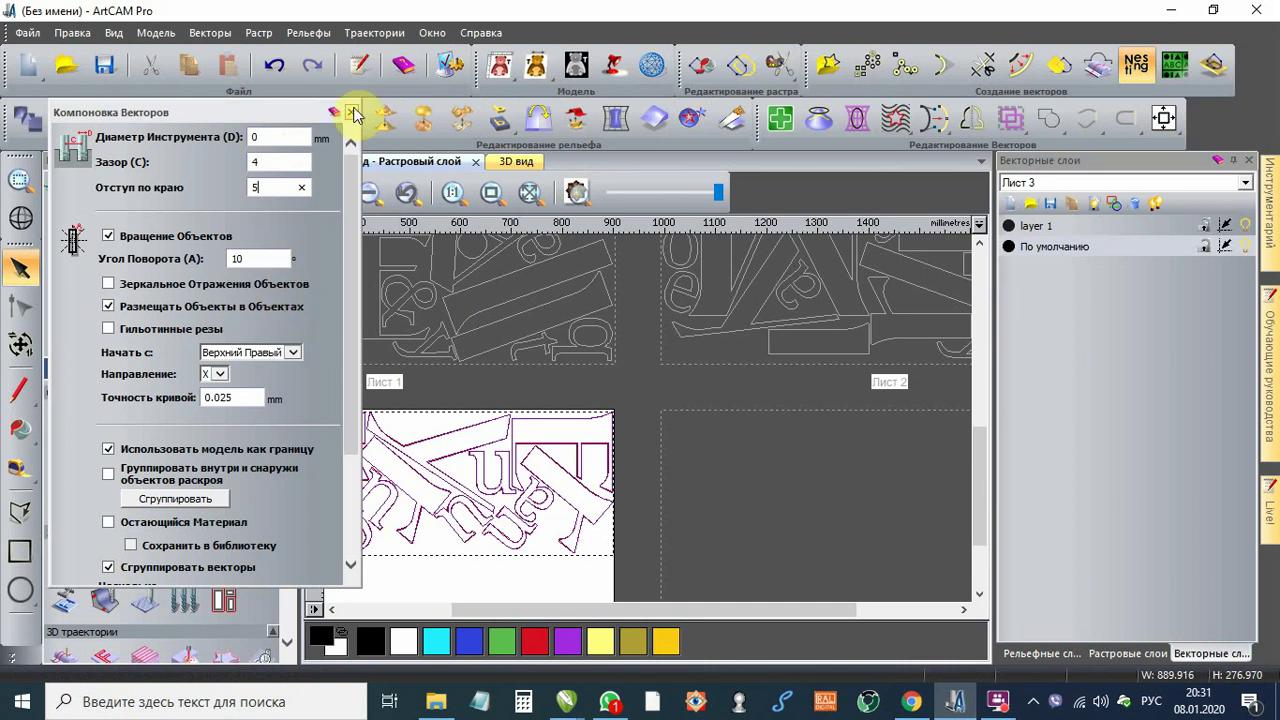
{"action": "left_click", "coordinate": [486, 500]}
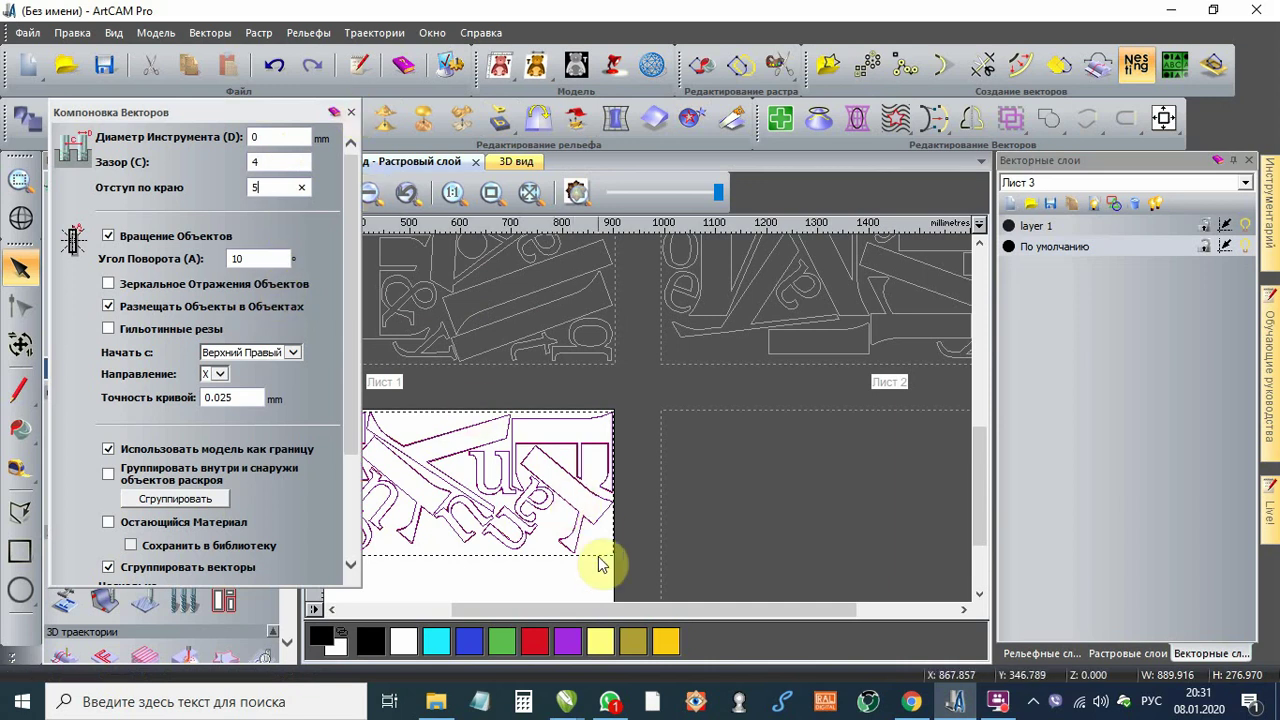
Step: Examine how far the nested letters on Лист 3 sit from the sheet's edges
{"action": "scroll", "coordinate": [600, 557], "scroll_direction": "down", "scroll_amount": 3}
{"action": "scroll", "coordinate": [800, 490], "scroll_direction": "down", "scroll_amount": 2}
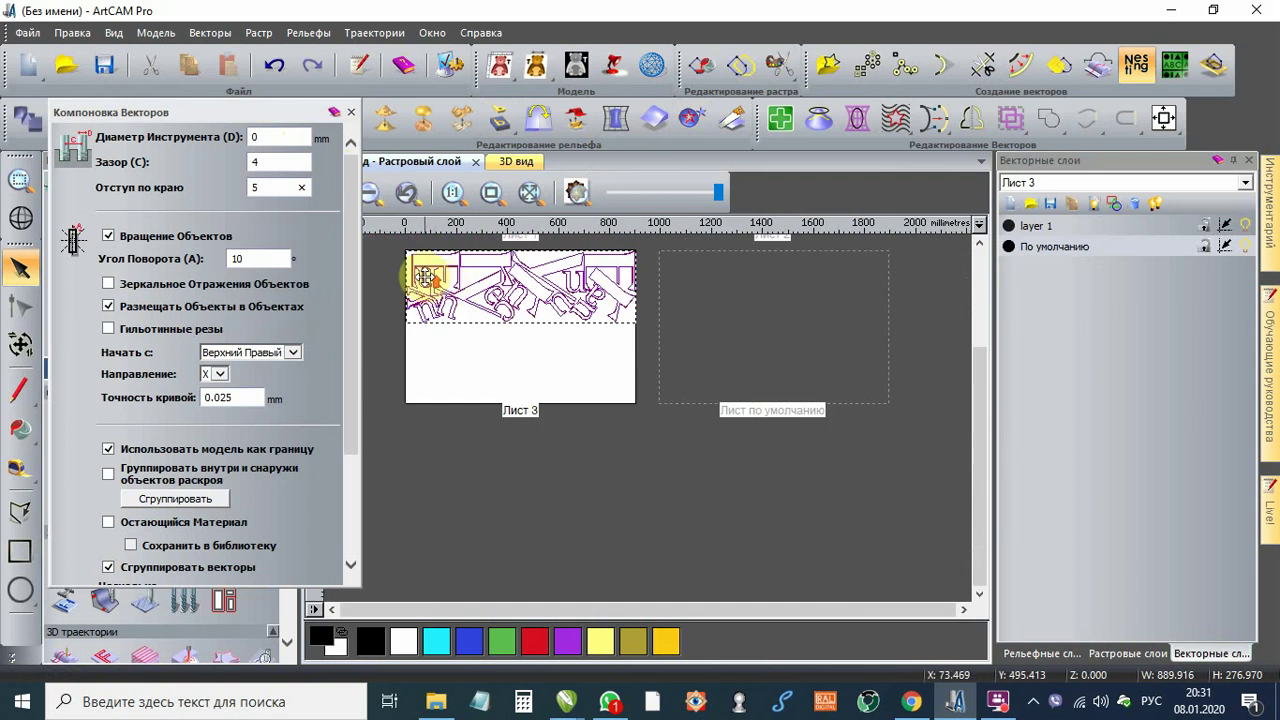
{"action": "scroll", "coordinate": [516, 345], "scroll_direction": "up", "scroll_amount": 3}
{"action": "scroll", "coordinate": [474, 455], "scroll_direction": "down", "scroll_amount": 5}
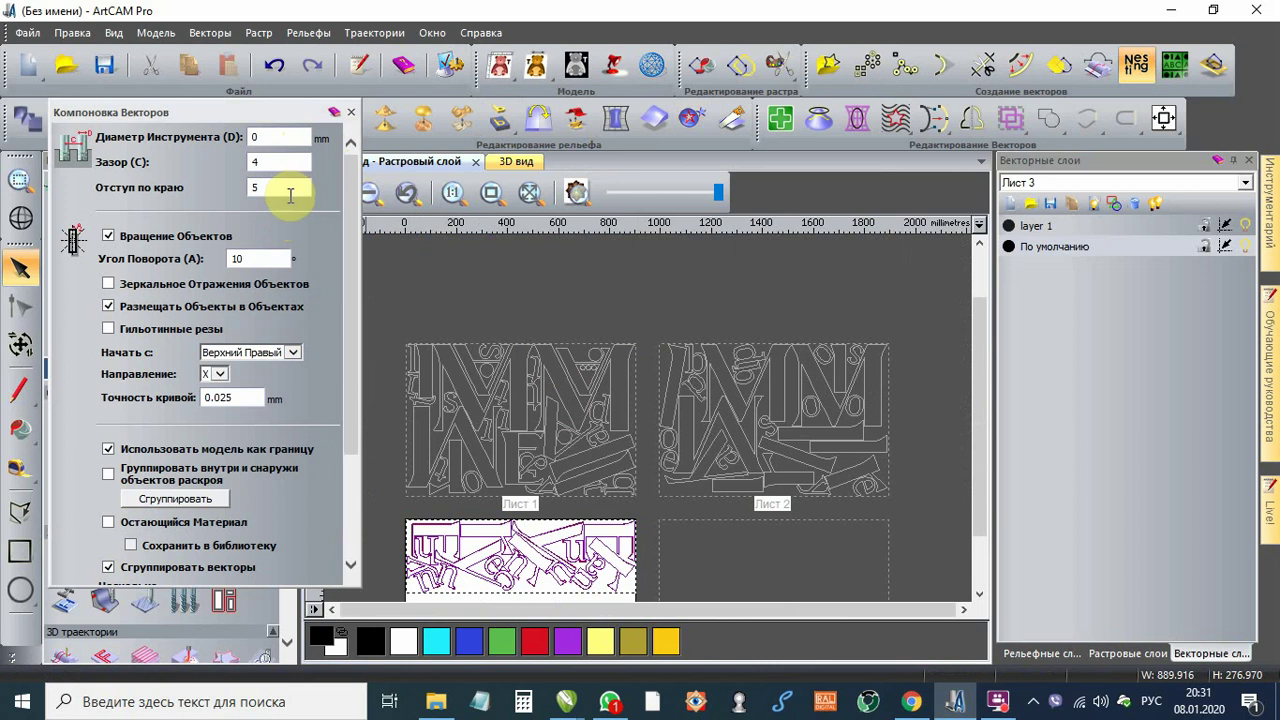
{"action": "scroll", "coordinate": [520, 495], "scroll_direction": "down", "scroll_amount": 2}
{"action": "scroll", "coordinate": [565, 465], "scroll_direction": "up", "scroll_amount": 4}
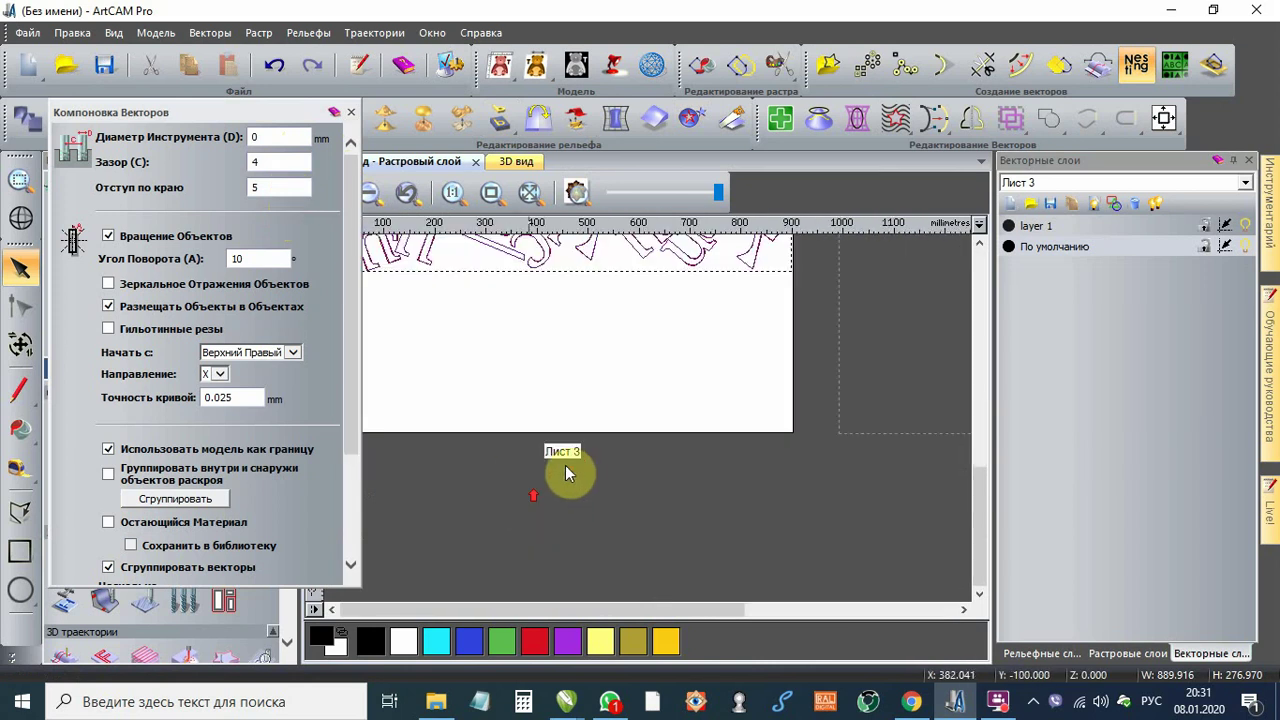
{"action": "scroll", "coordinate": [723, 429], "scroll_direction": "down", "scroll_amount": 3}
{"action": "scroll", "coordinate": [575, 355], "scroll_direction": "up", "scroll_amount": 3}
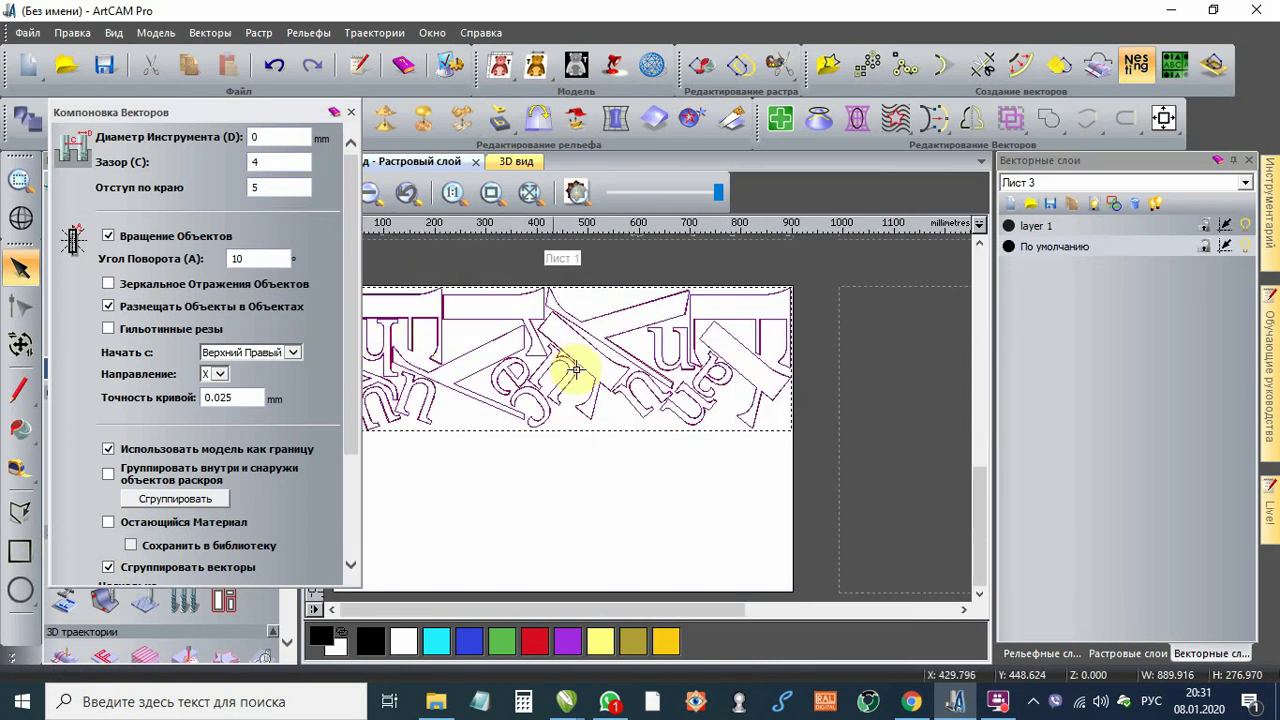
{"action": "scroll", "coordinate": [801, 421], "scroll_direction": "right", "scroll_amount": 2}
{"action": "scroll", "coordinate": [655, 350], "scroll_direction": "up", "scroll_amount": 2}
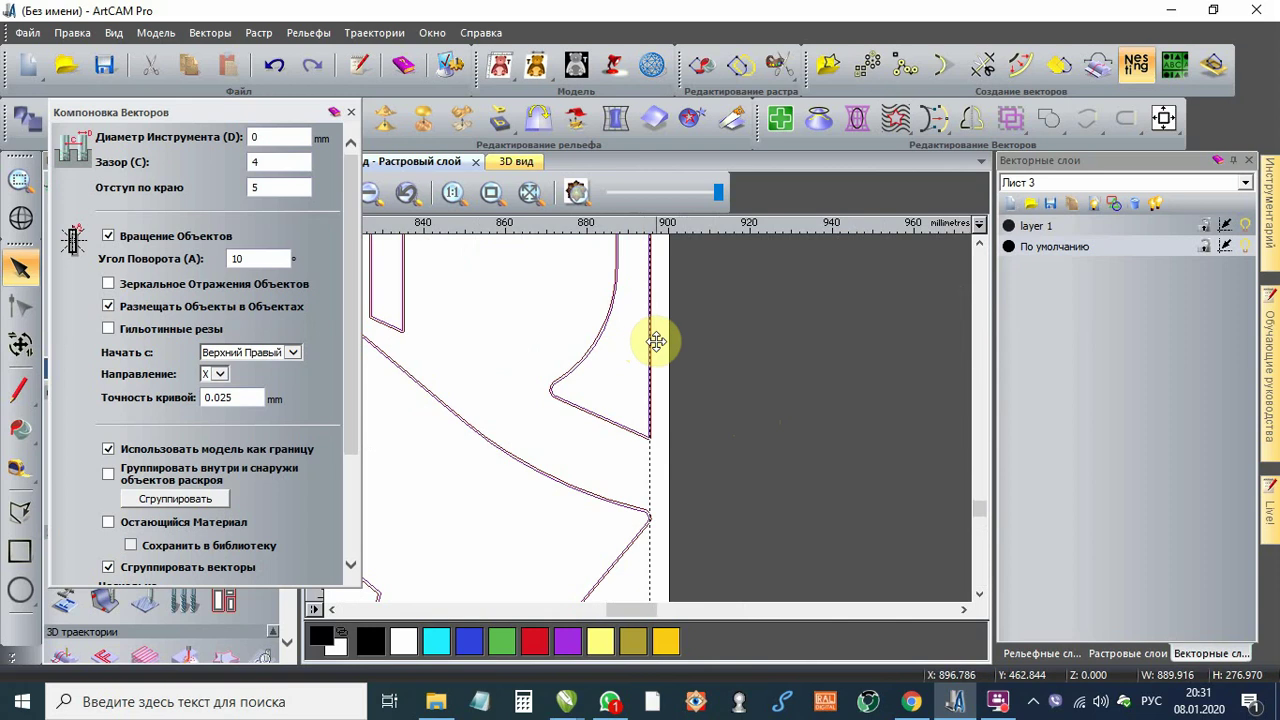
{"action": "scroll", "coordinate": [678, 383], "scroll_direction": "down", "scroll_amount": 3}
{"action": "scroll", "coordinate": [655, 388], "scroll_direction": "down", "scroll_amount": 2}
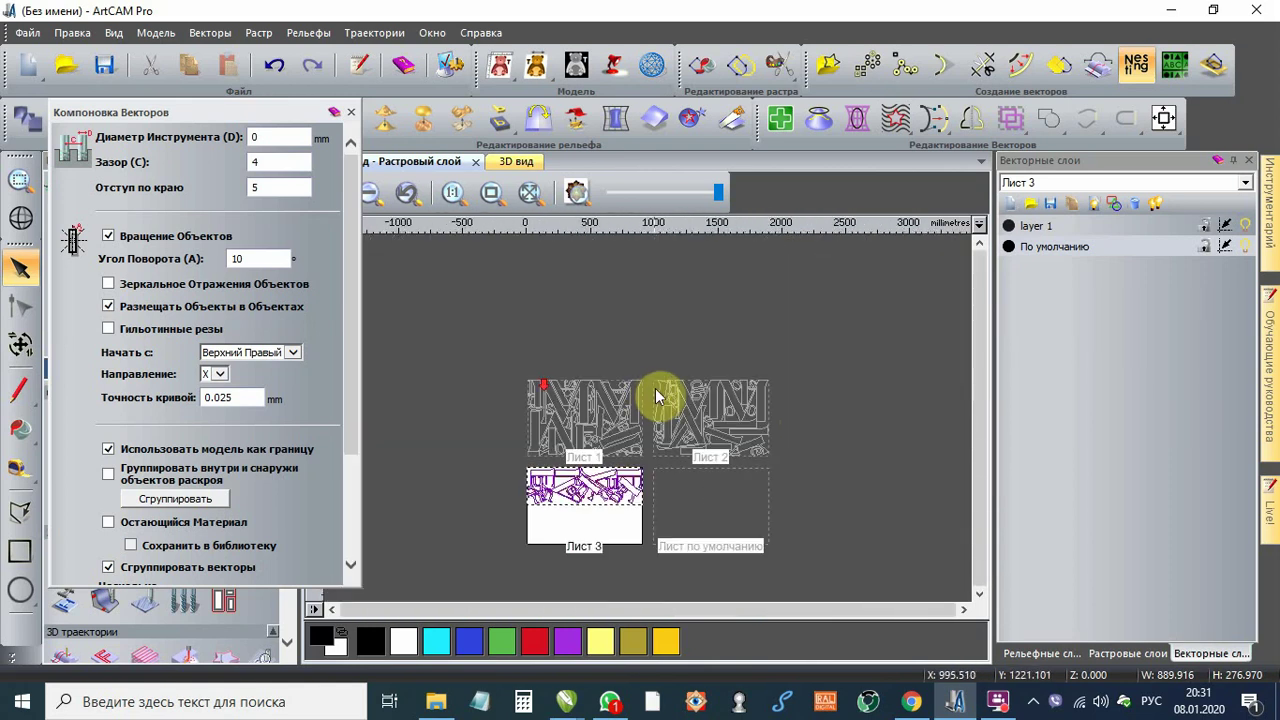
Step: Examine the letters' margins along the upper edges of Лист 1 and Лист 2, close the nesting settings, and return to CorelDRAW
{"action": "scroll", "coordinate": [640, 430], "scroll_direction": "up", "scroll_amount": 2}
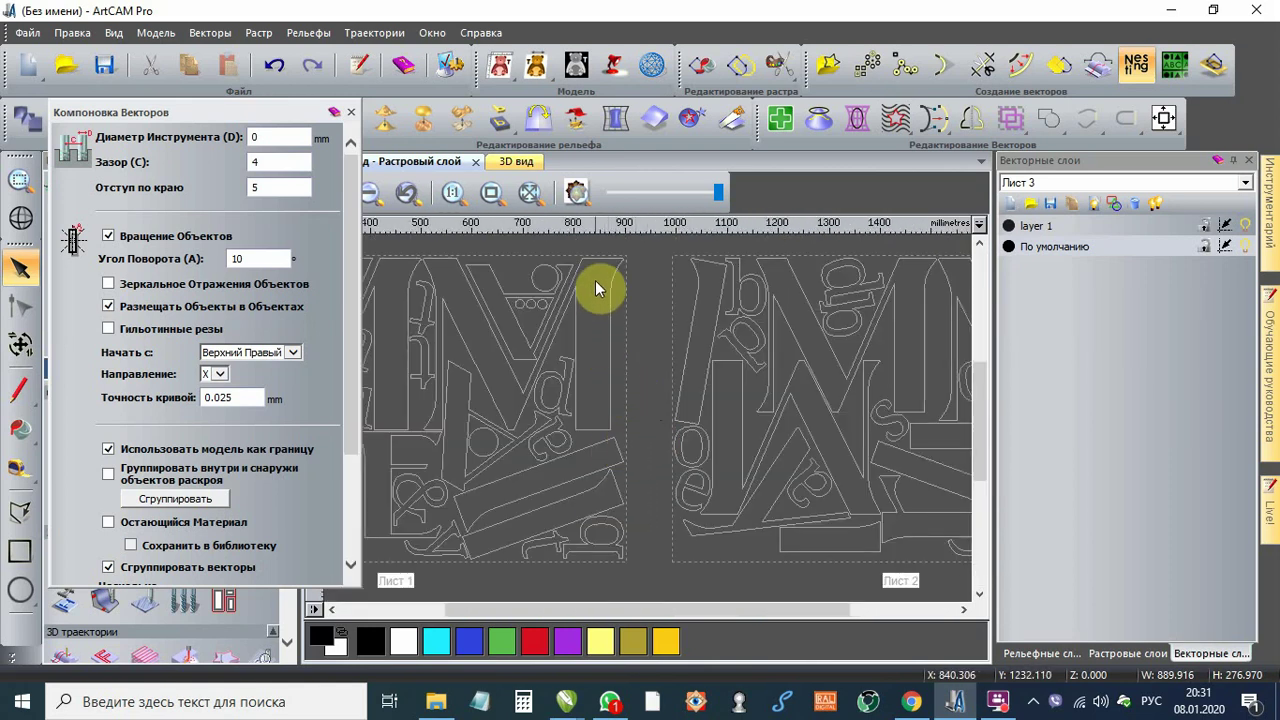
{"action": "middle_click_drag", "start_coordinate": [589, 261], "coordinate": [538, 274]}
{"action": "scroll", "coordinate": [592, 274], "scroll_direction": "down", "scroll_amount": 1}
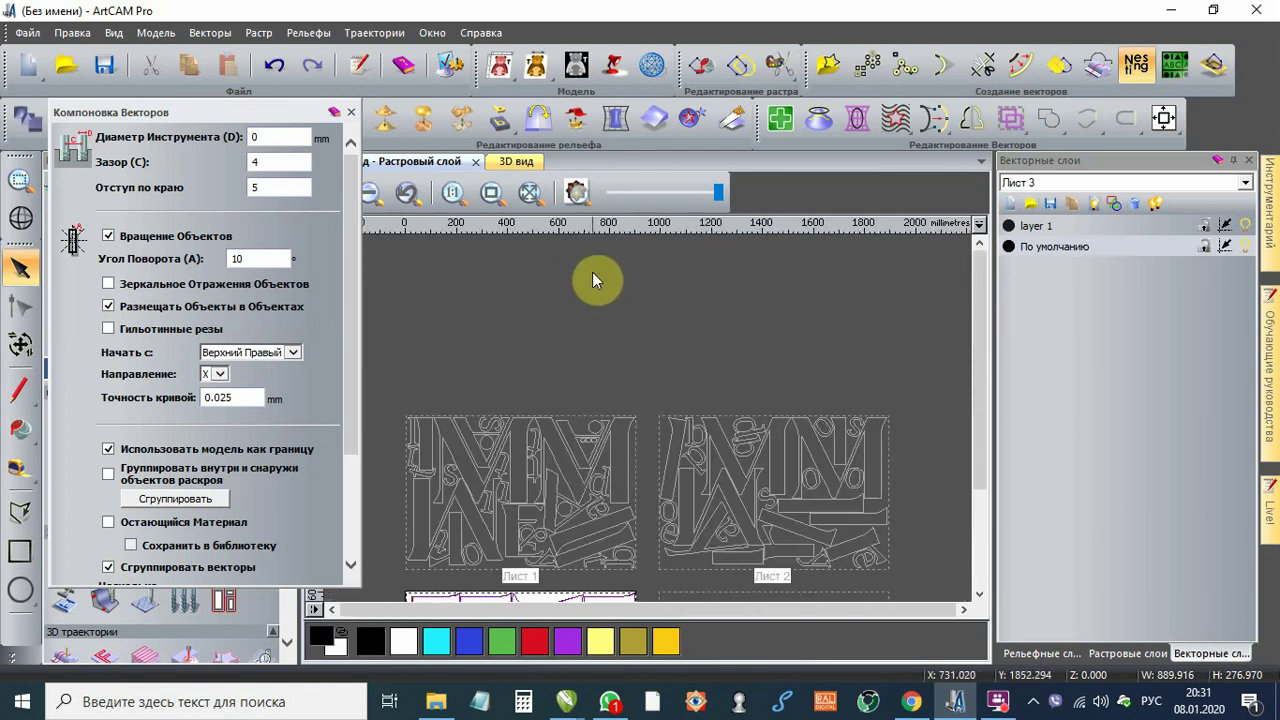
{"action": "scroll", "coordinate": [839, 424], "scroll_direction": "up", "scroll_amount": 3}
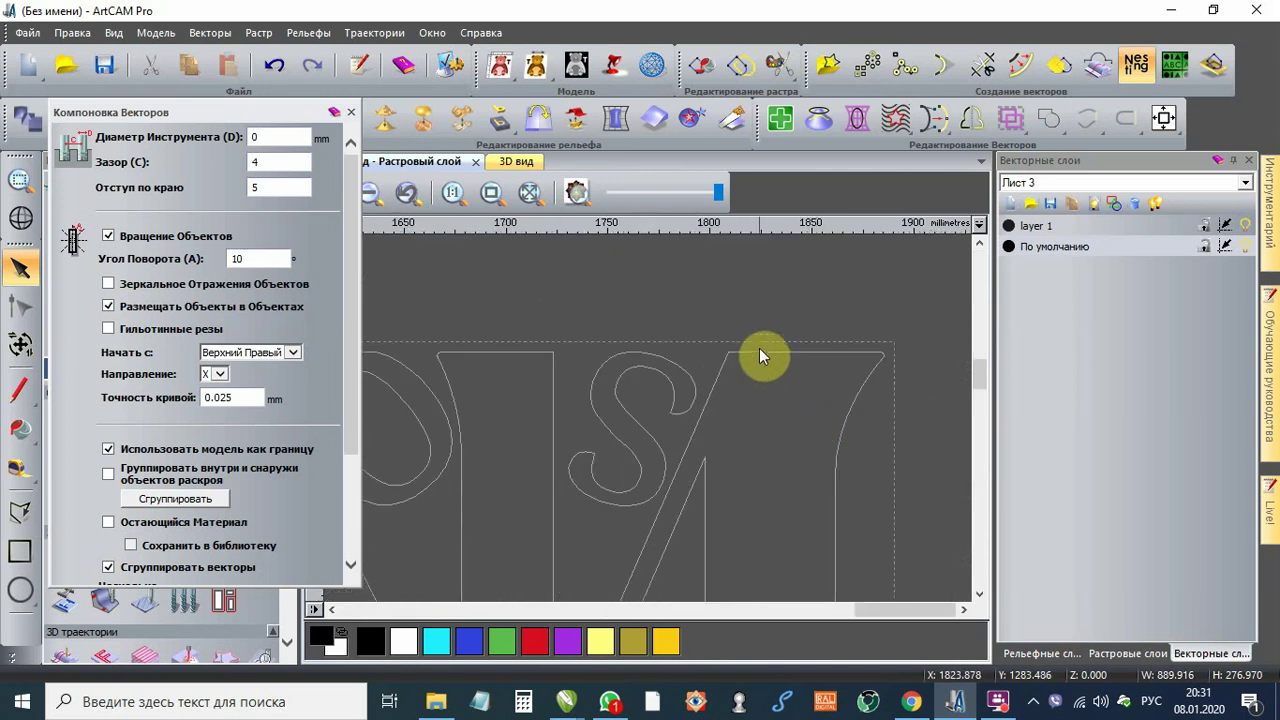
{"action": "left_click", "coordinate": [755, 350]}
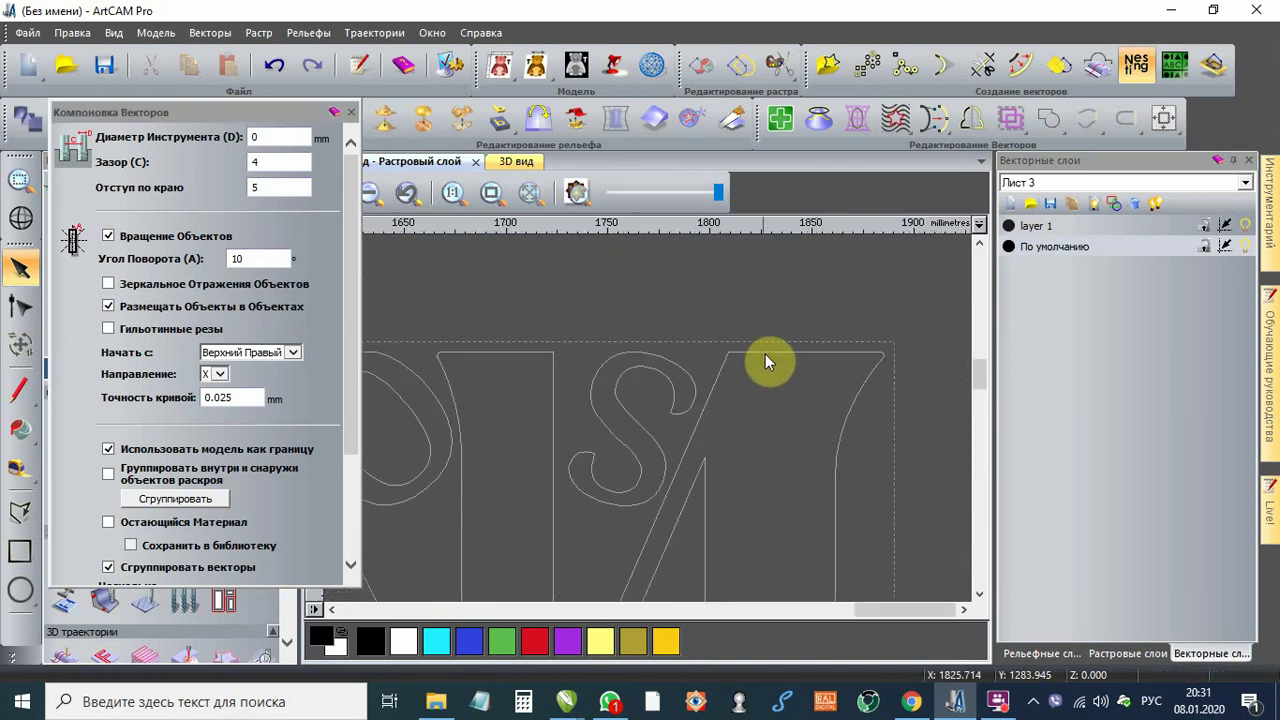
{"action": "scroll", "coordinate": [775, 350], "scroll_direction": "down", "scroll_amount": 3}
{"action": "scroll", "coordinate": [602, 428], "scroll_direction": "up", "scroll_amount": 2}
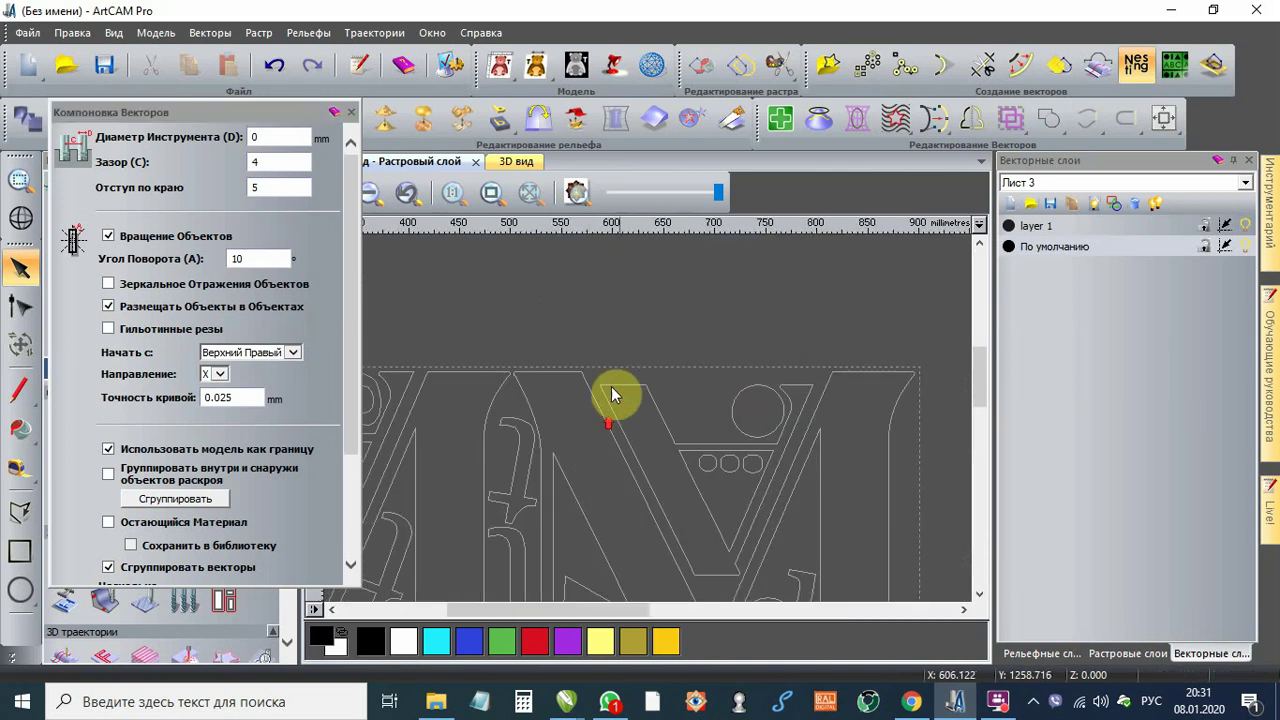
{"action": "scroll", "coordinate": [549, 374], "scroll_direction": "up", "scroll_amount": 1}
{"action": "scroll", "coordinate": [590, 432], "scroll_direction": "up", "scroll_amount": 1}
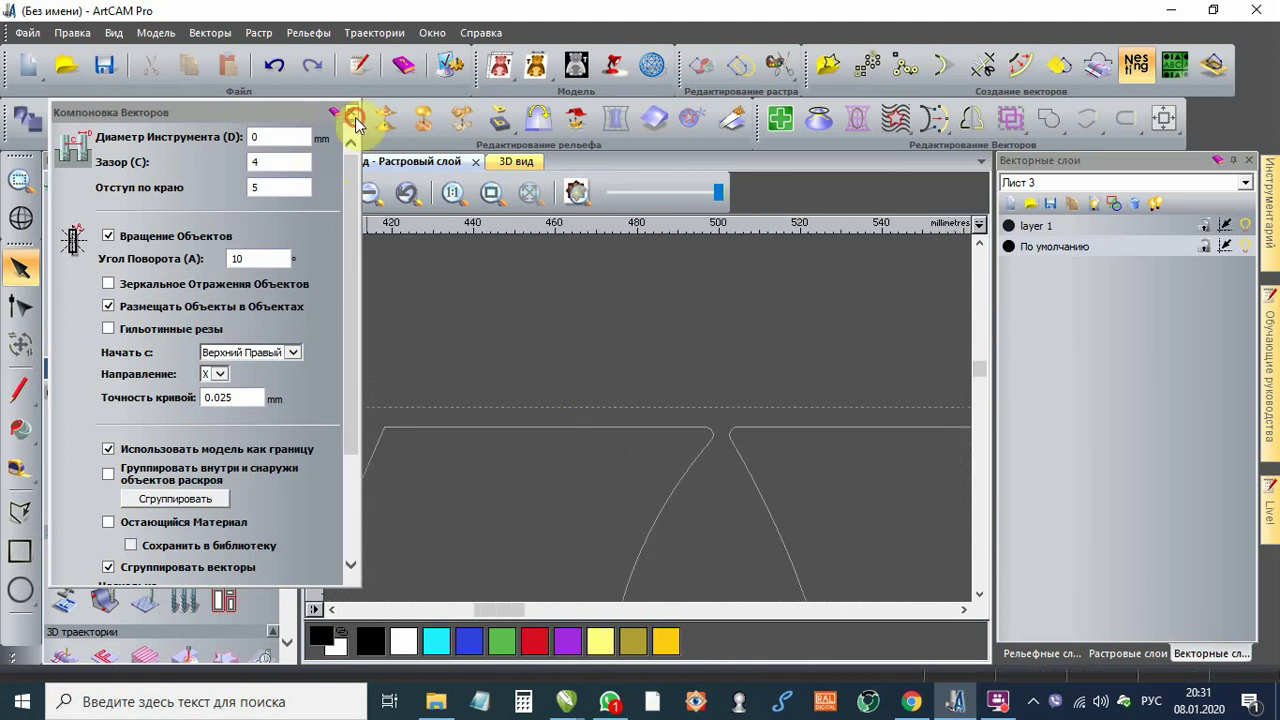
{"action": "left_click", "coordinate": [354, 117]}
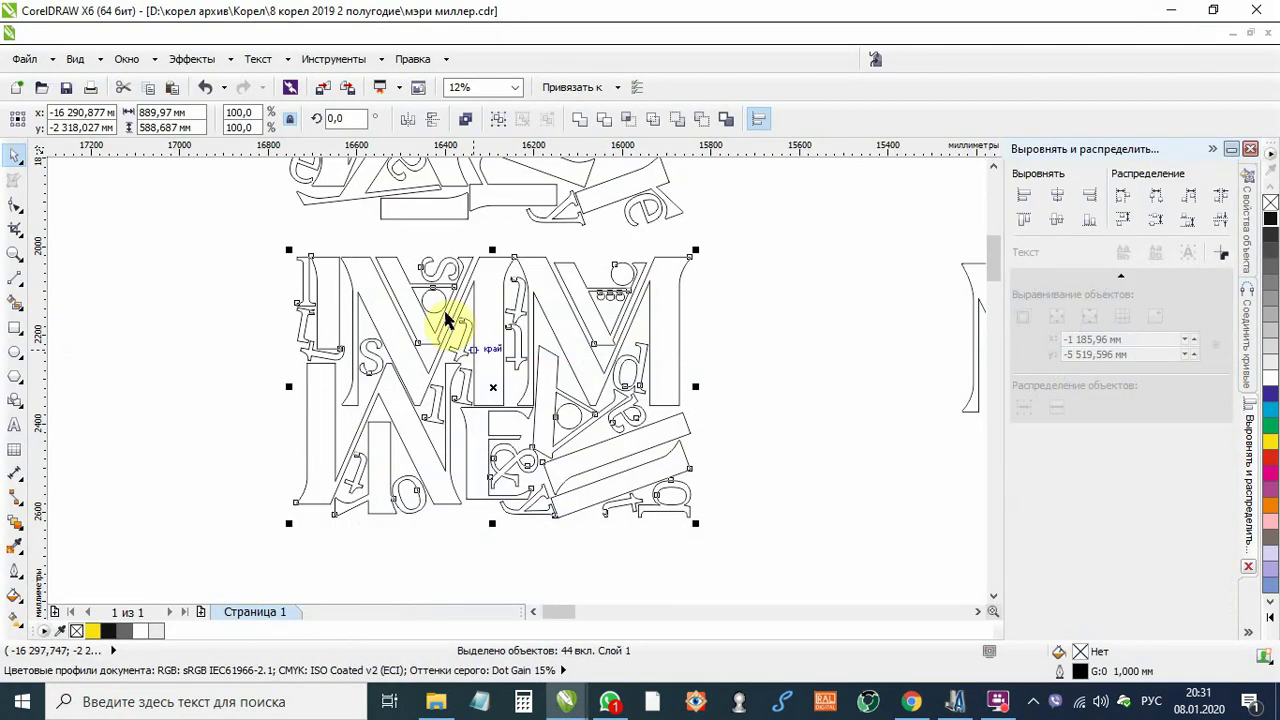
Step: Examine the three imported layouts for open outlines, including the right side of мэри 2
{"action": "left_click", "coordinate": [748, 374]}
{"action": "scroll", "coordinate": [409, 357], "scroll_direction": "up", "scroll_amount": 2}
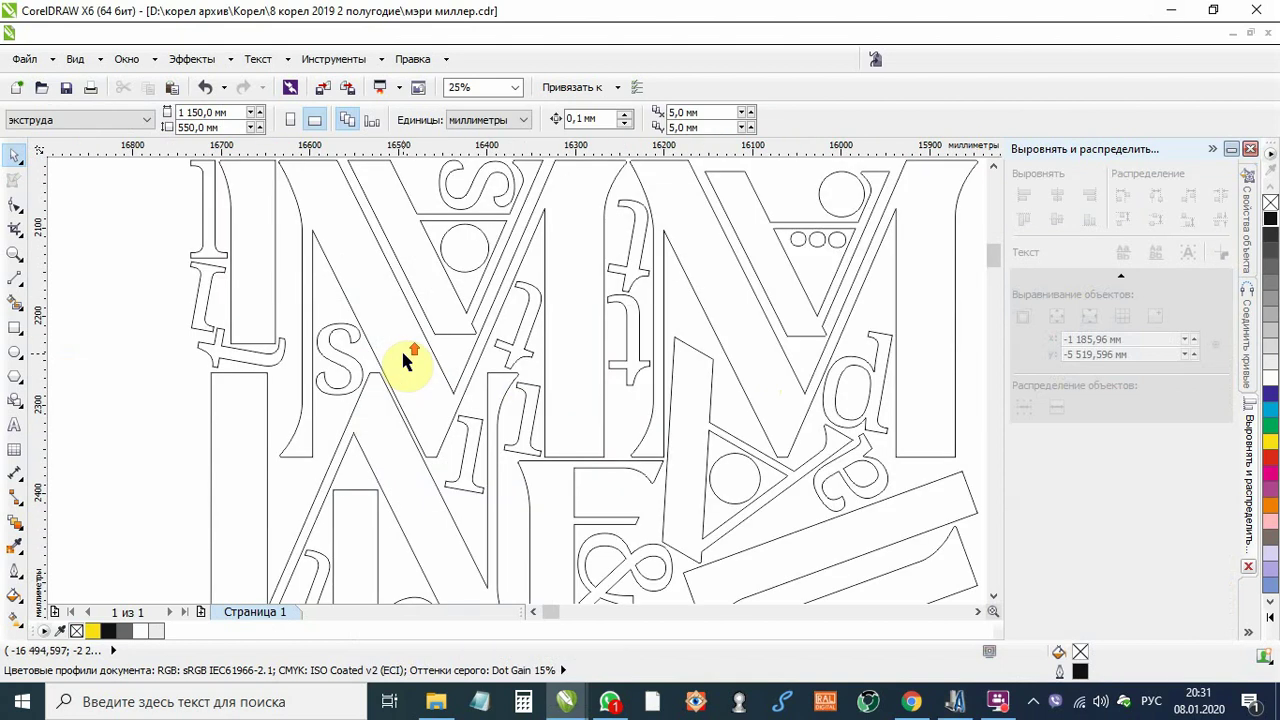
{"action": "scroll", "coordinate": [429, 443], "scroll_direction": "down", "scroll_amount": 5}
{"action": "scroll", "coordinate": [409, 260], "scroll_direction": "up", "scroll_amount": 1}
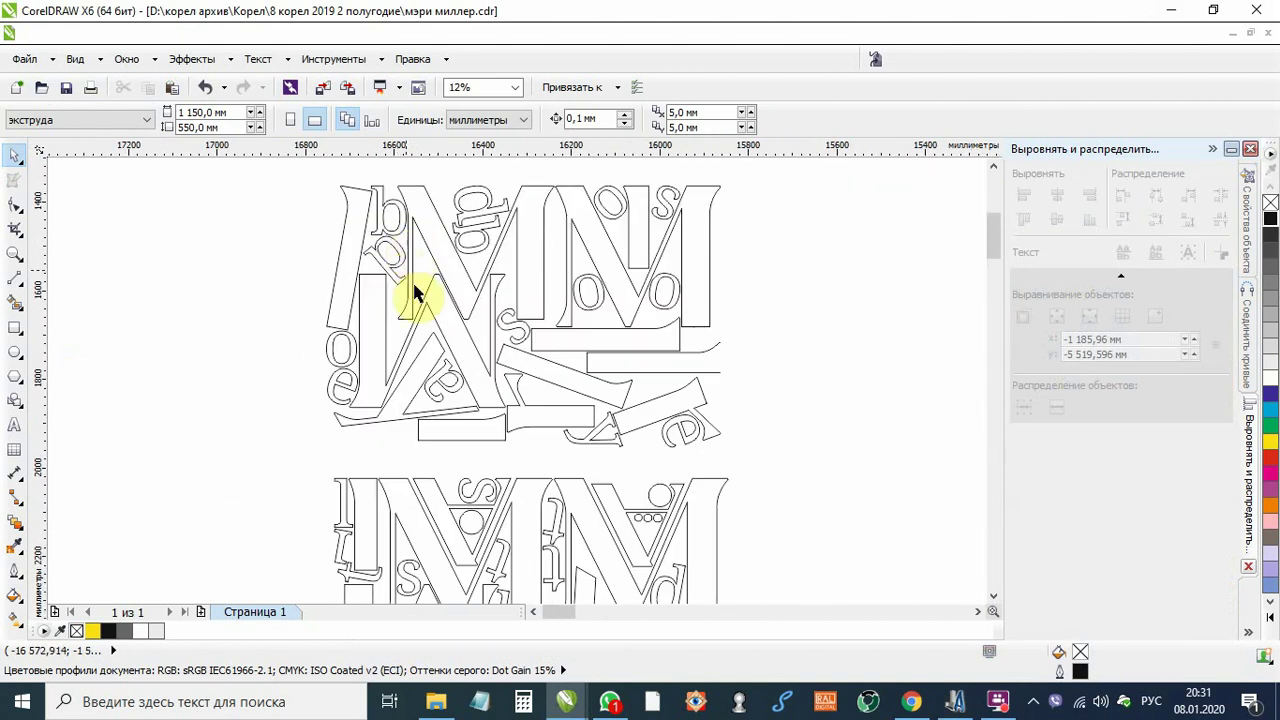
{"action": "scroll", "coordinate": [420, 300], "scroll_direction": "down", "scroll_amount": 1}
{"action": "scroll", "coordinate": [466, 220], "scroll_direction": "up", "scroll_amount": 3}
{"action": "scroll", "coordinate": [505, 340], "scroll_direction": "down", "scroll_amount": 3}
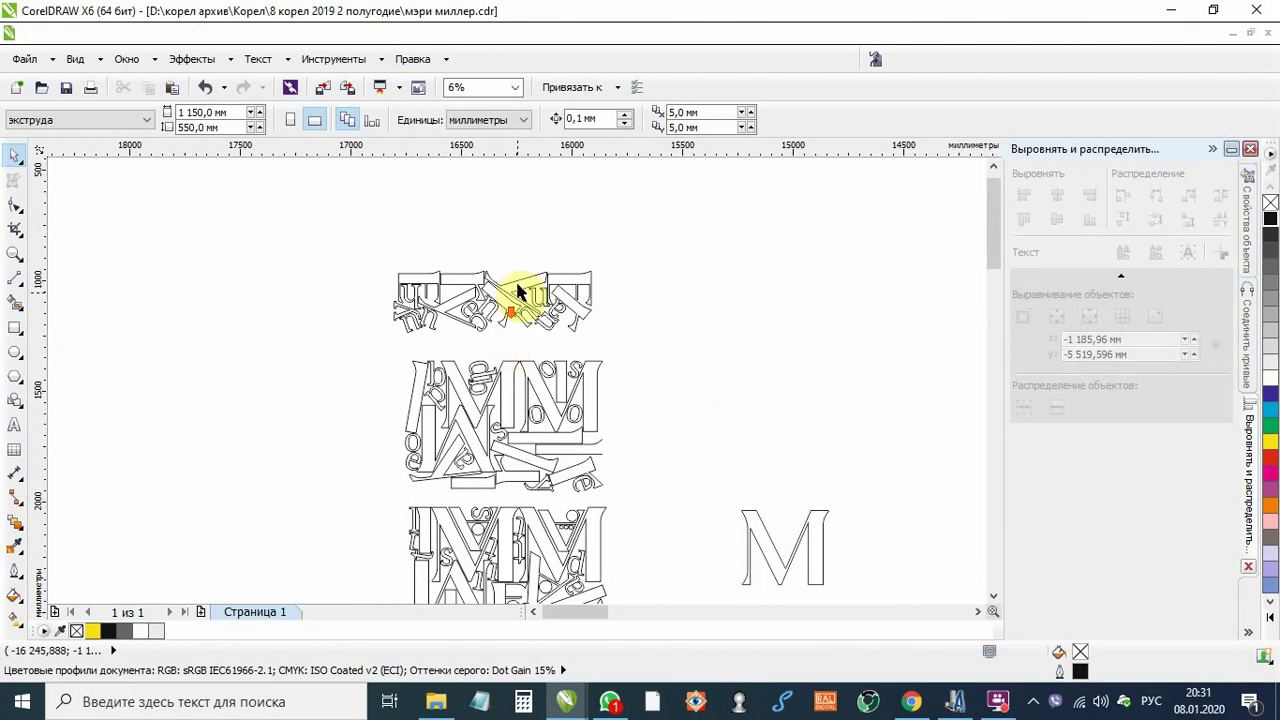
{"action": "scroll", "coordinate": [523, 283], "scroll_direction": "up", "scroll_amount": 3}
{"action": "scroll", "coordinate": [590, 300], "scroll_direction": "down", "scroll_amount": 3}
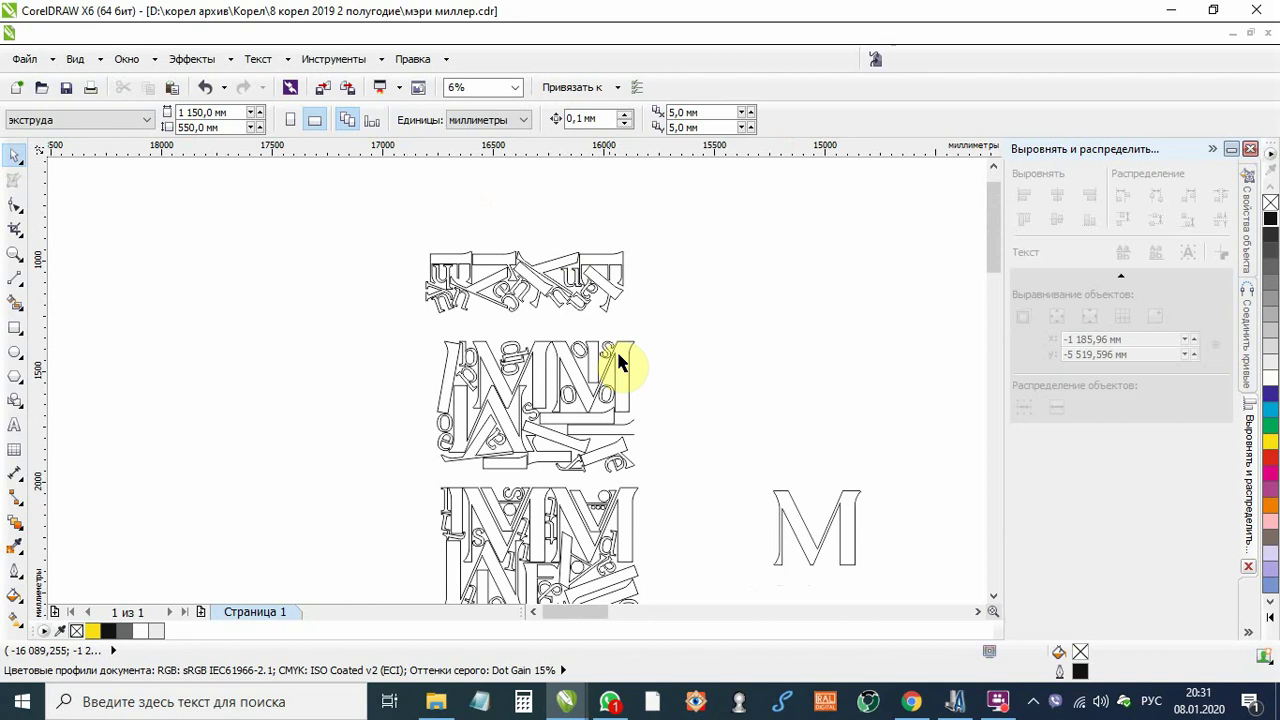
{"action": "left_click", "coordinate": [636, 450]}
{"action": "scroll", "coordinate": [632, 434], "scroll_direction": "up", "scroll_amount": 3}
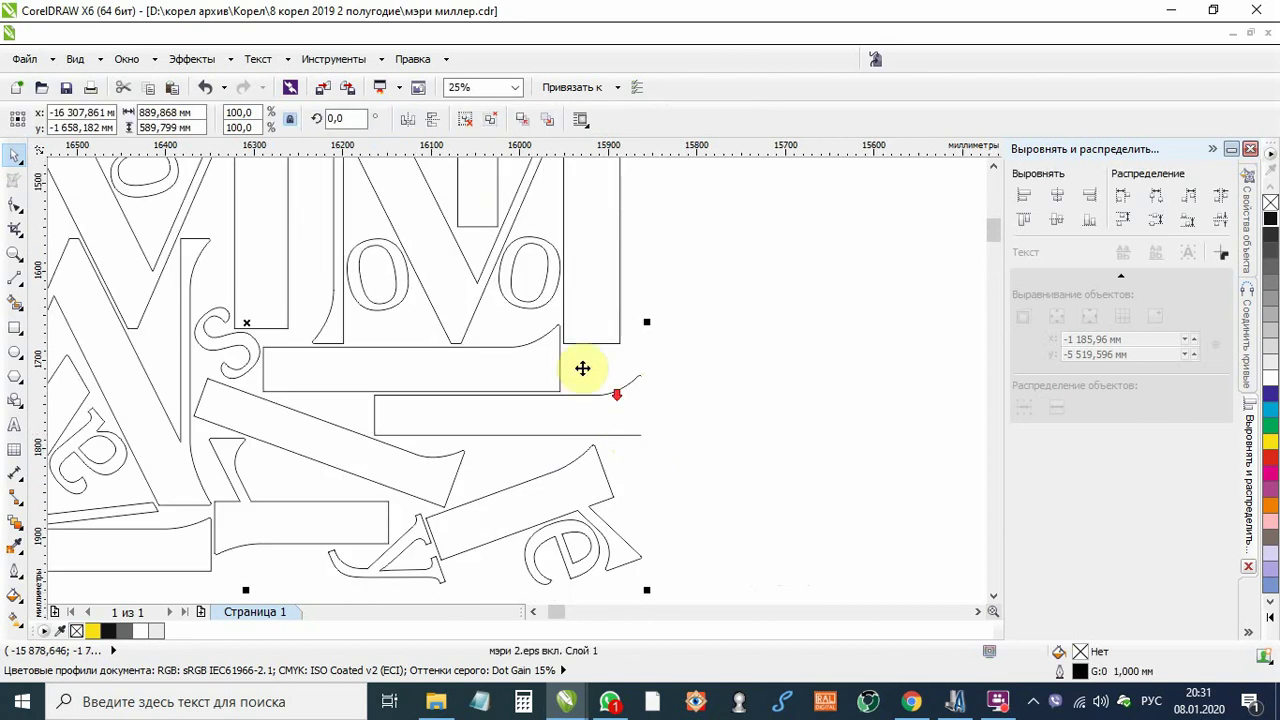
{"action": "scroll", "coordinate": [580, 366], "scroll_direction": "down", "scroll_amount": 3}
Step: Select all мэри 1 outlines, show their nodes, and inspect the rounded upper-left corner of the first large M
{"action": "left_click", "coordinate": [575, 538]}
{"action": "left_click_drag", "start_coordinate": [649, 589], "coordinate": [368, 438]}
{"action": "left_click", "coordinate": [15, 205]}
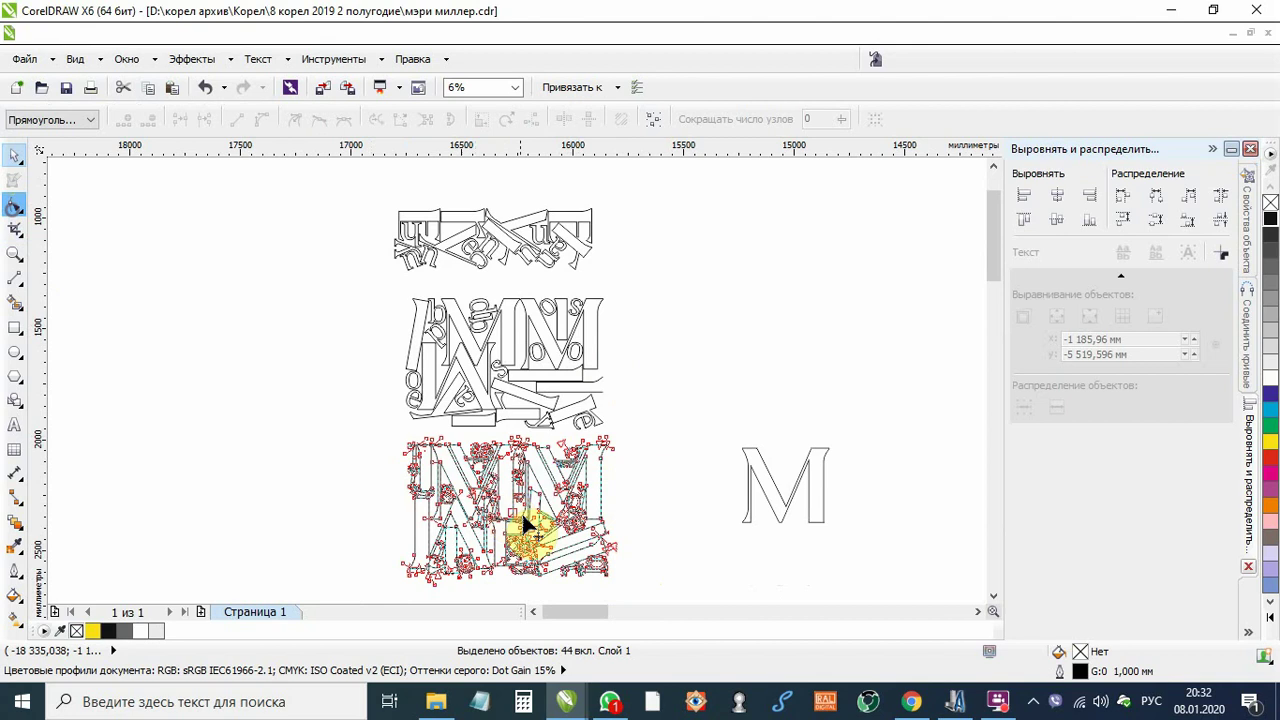
{"action": "scroll", "coordinate": [429, 457], "scroll_direction": "up", "scroll_amount": 5}
{"action": "scroll", "coordinate": [590, 360], "scroll_direction": "up", "scroll_amount": 5}
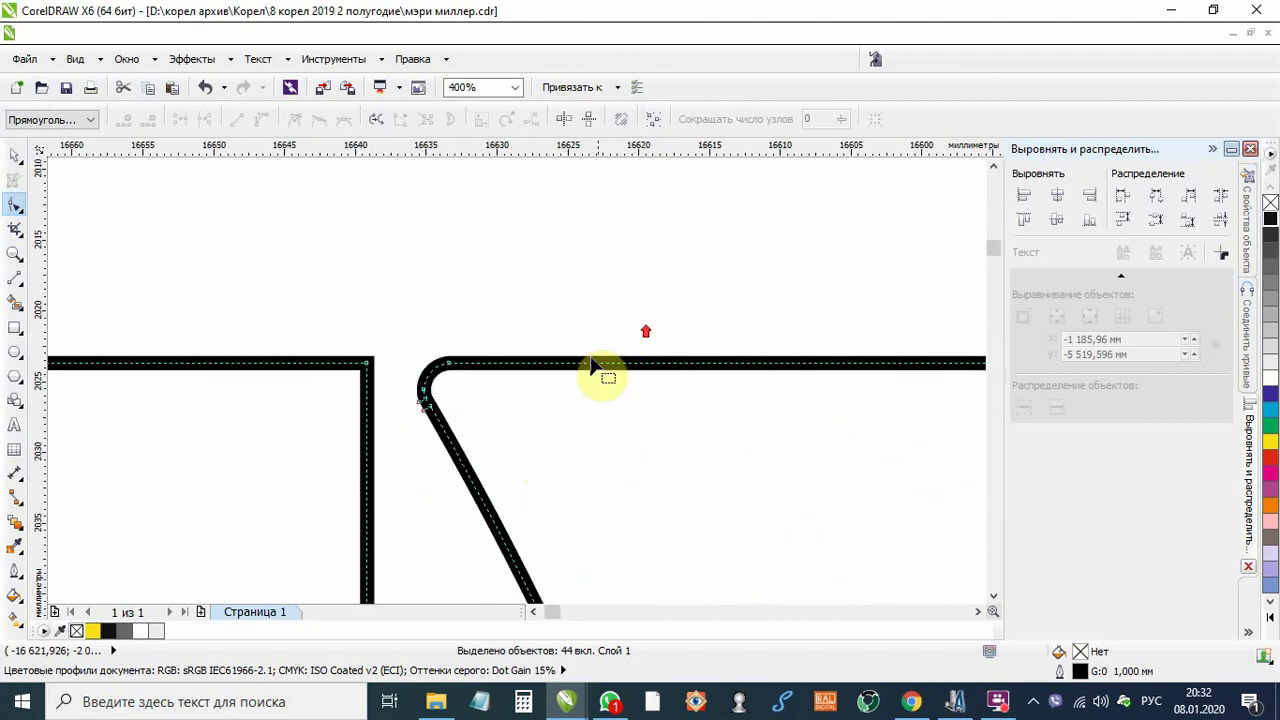
{"action": "scroll", "coordinate": [420, 414], "scroll_direction": "up", "scroll_amount": 3}
{"action": "scroll", "coordinate": [60, 345], "scroll_direction": "down", "scroll_amount": 2}
{"action": "scroll", "coordinate": [223, 357], "scroll_direction": "down", "scroll_amount": 10}
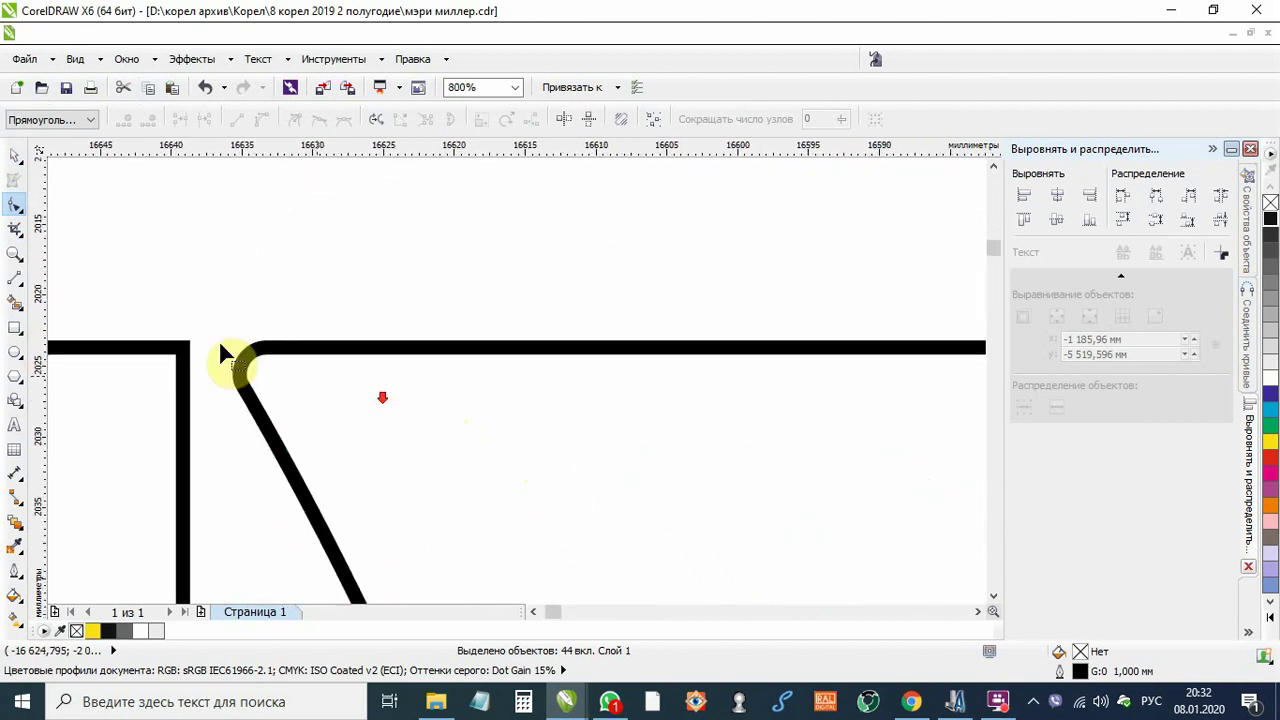
Step: Move the node on the upper curve of the small f-shaped letter down by about 1 mm
{"action": "scroll", "coordinate": [710, 355], "scroll_direction": "up", "scroll_amount": 6}
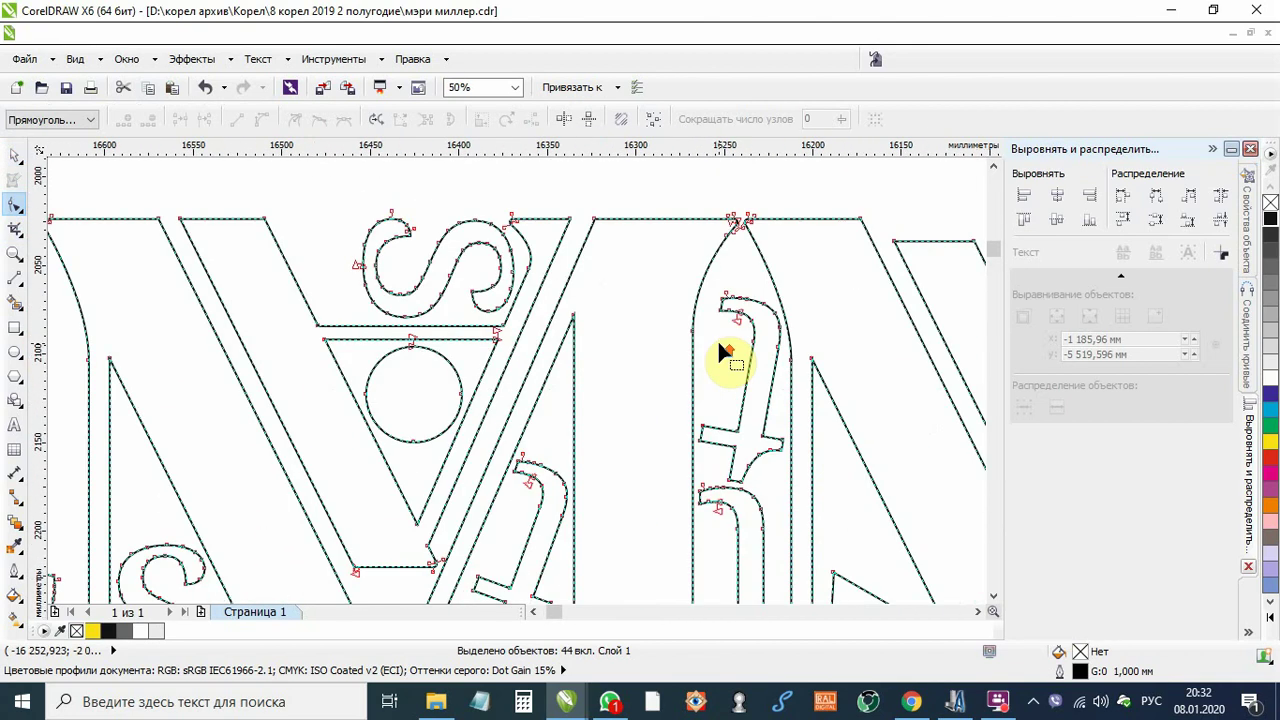
{"action": "scroll", "coordinate": [730, 345], "scroll_direction": "up", "scroll_amount": 6}
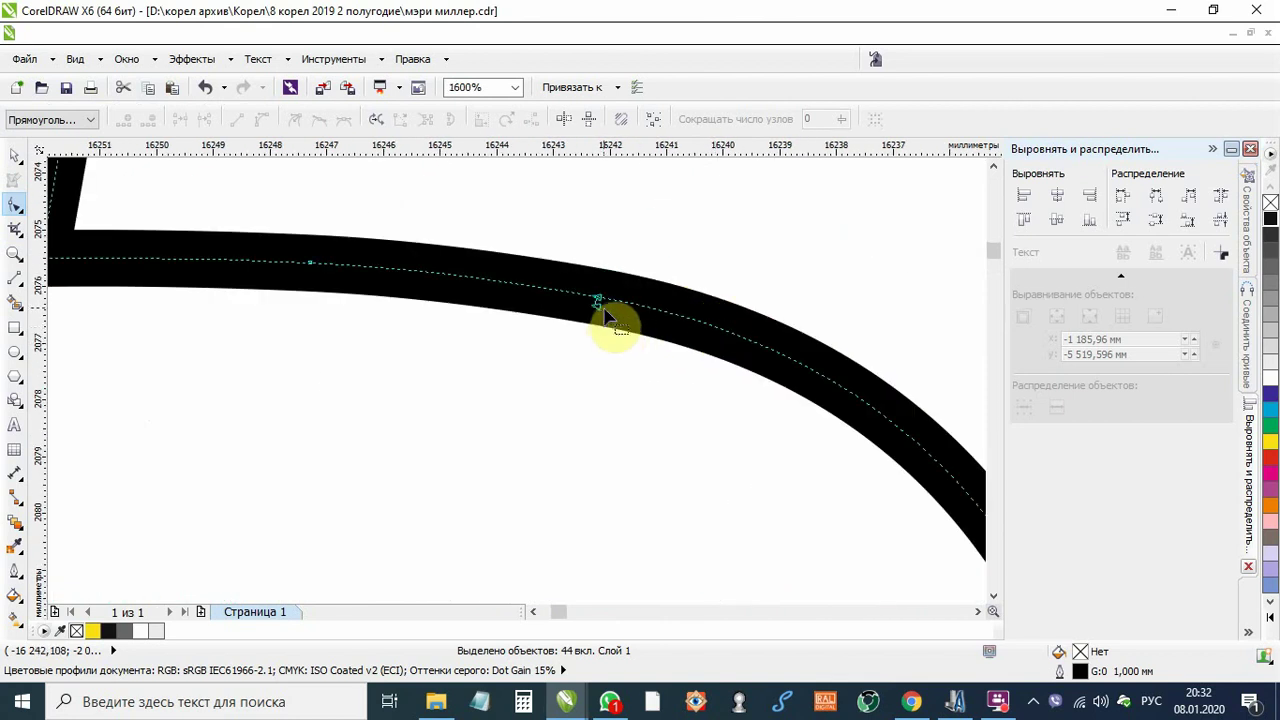
{"action": "left_click_drag", "start_coordinate": [597, 302], "coordinate": [602, 366]}
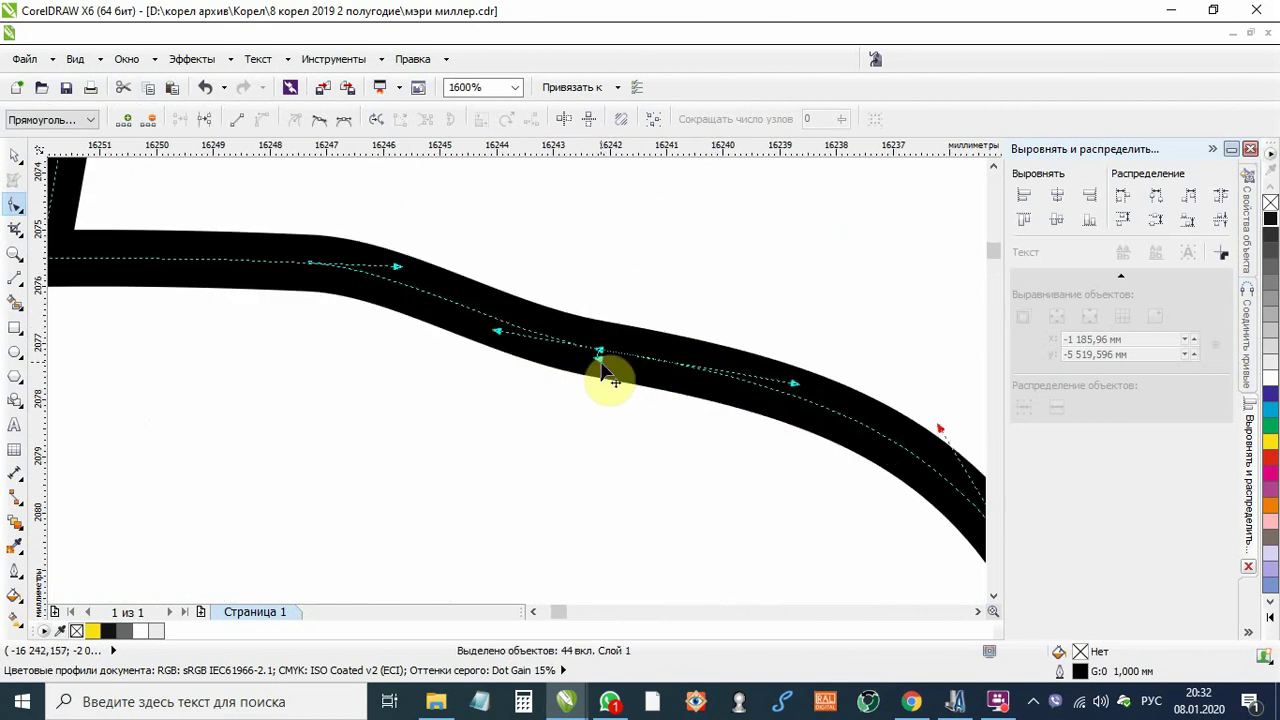
Step: Examine the nodes of the small rounded outlines inside the second large M of мэри 1, and leave node editing with everything deselected
{"action": "scroll", "coordinate": [605, 372], "scroll_direction": "down", "scroll_amount": 10}
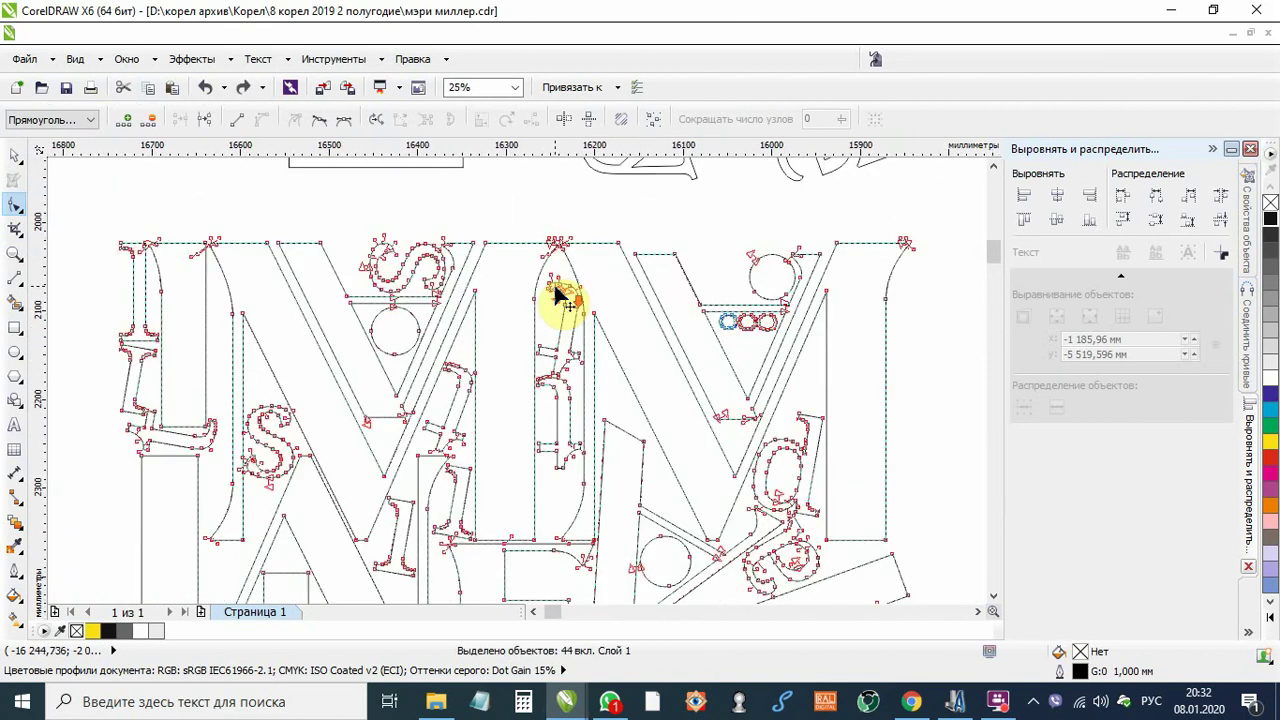
{"action": "scroll", "coordinate": [640, 328], "scroll_direction": "down", "scroll_amount": 1}
{"action": "scroll", "coordinate": [660, 340], "scroll_direction": "up", "scroll_amount": 5}
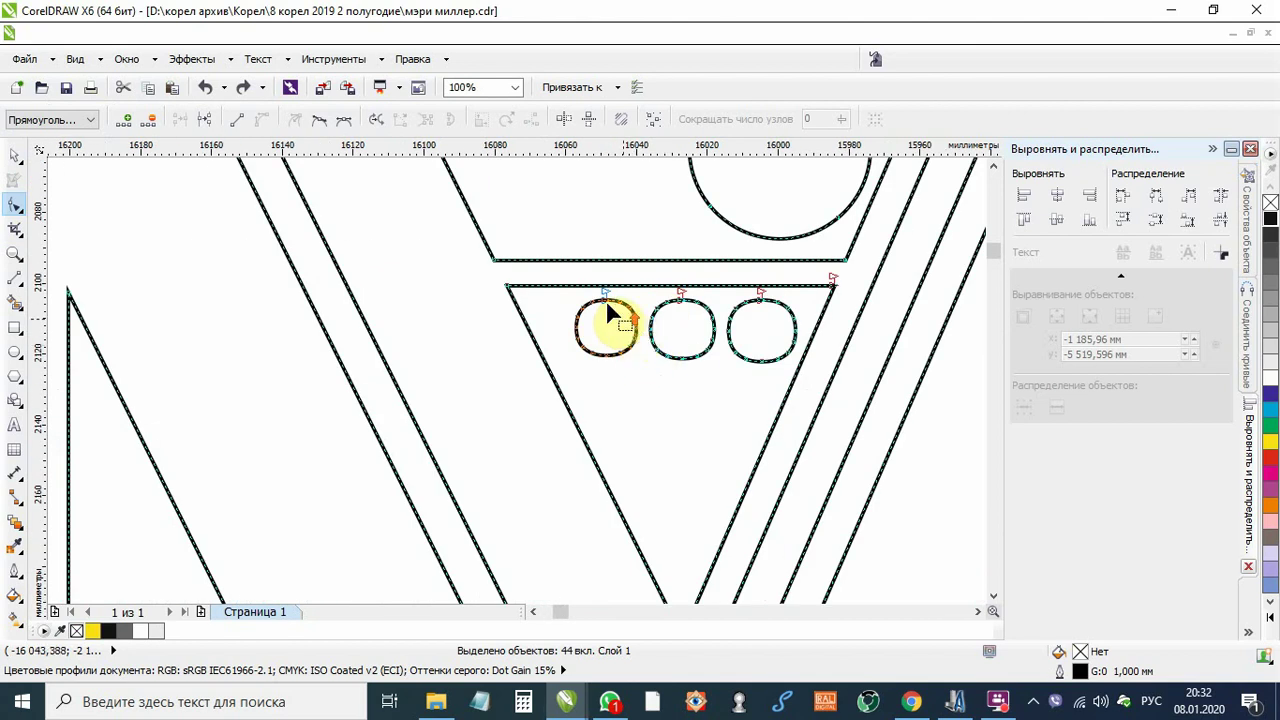
{"action": "scroll", "coordinate": [590, 300], "scroll_direction": "up", "scroll_amount": 3}
{"action": "left_click_drag", "start_coordinate": [569, 262], "coordinate": [534, 354]}
{"action": "key", "text": "Escape"}
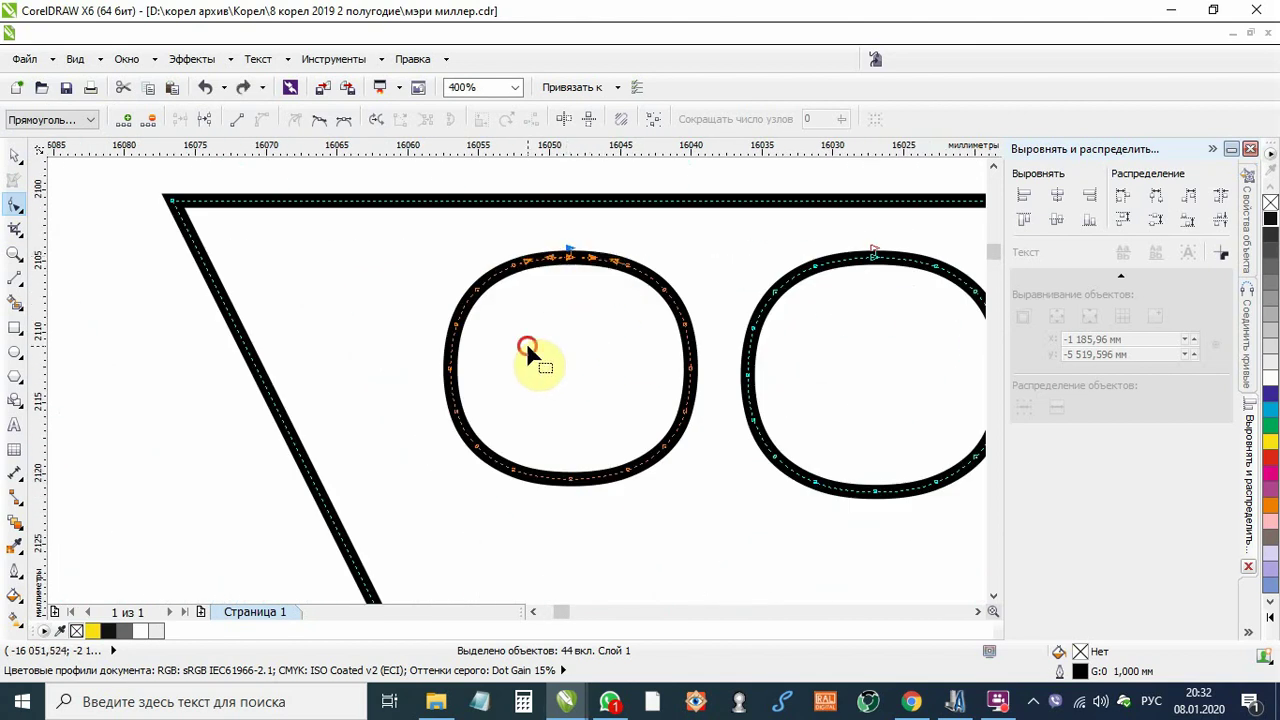
{"action": "scroll", "coordinate": [571, 297], "scroll_direction": "down", "scroll_amount": 1}
{"action": "scroll", "coordinate": [571, 297], "scroll_direction": "down", "scroll_amount": 8}
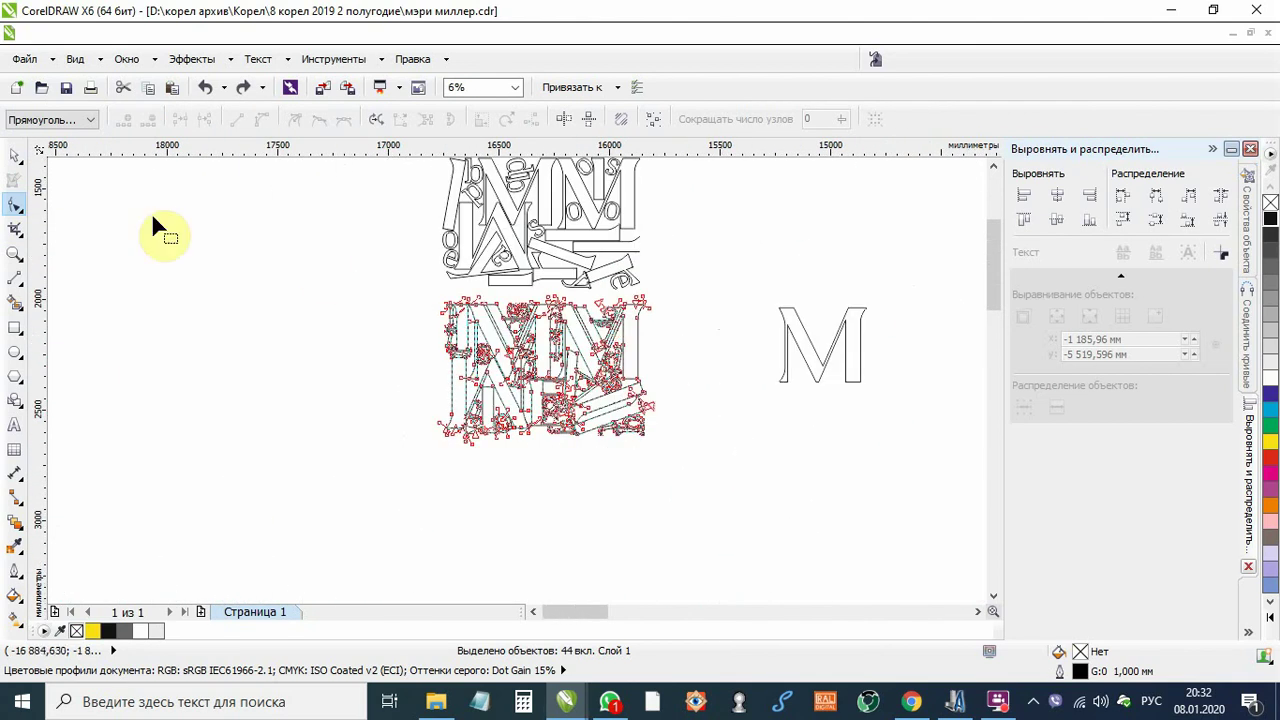
{"action": "left_click", "coordinate": [18, 156]}
{"action": "left_click", "coordinate": [206, 271]}
{"action": "scroll", "coordinate": [677, 457], "scroll_direction": "down", "scroll_amount": 1}
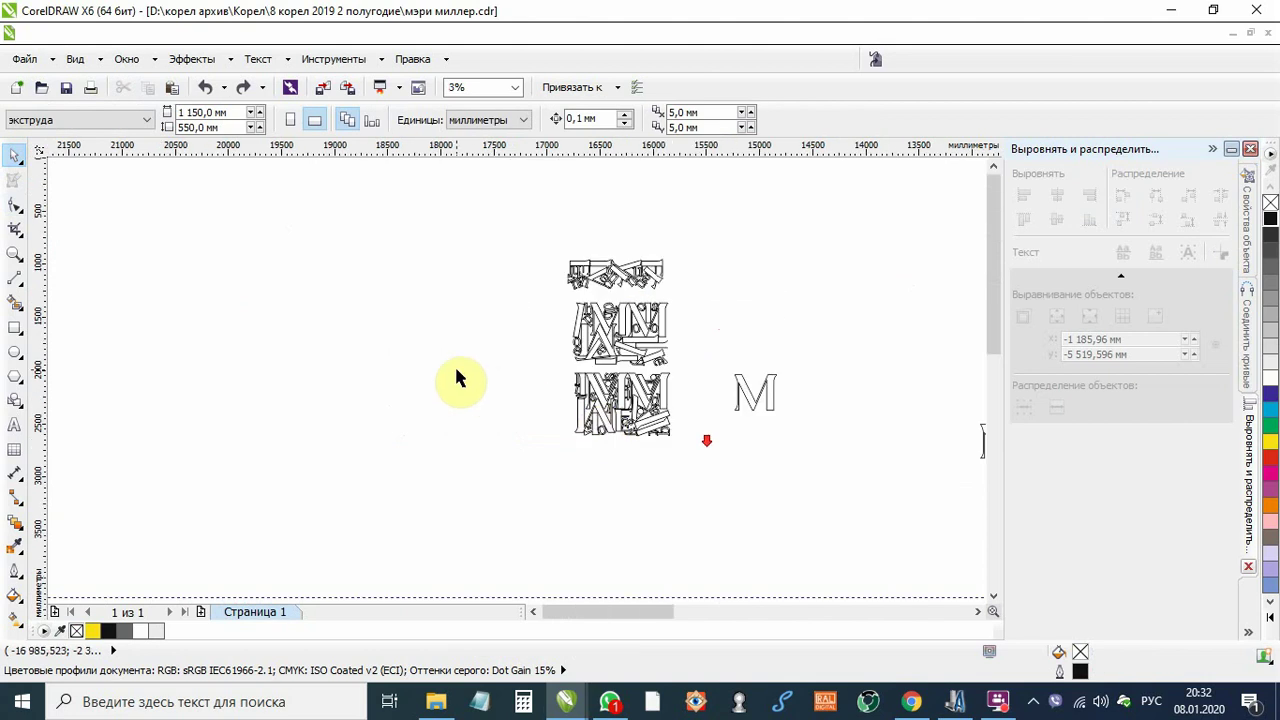
Step: Move the separate large M back beside the middle Mary Miller logo and place all three logos next to the nested layouts
{"action": "scroll", "coordinate": [457, 374], "scroll_direction": "down", "scroll_amount": 1}
{"action": "left_click_drag", "start_coordinate": [628, 389], "coordinate": [736, 331]}
{"action": "left_click_drag", "start_coordinate": [646, 386], "coordinate": [785, 357]}
{"action": "left_click_drag", "start_coordinate": [971, 463], "coordinate": [612, 268]}
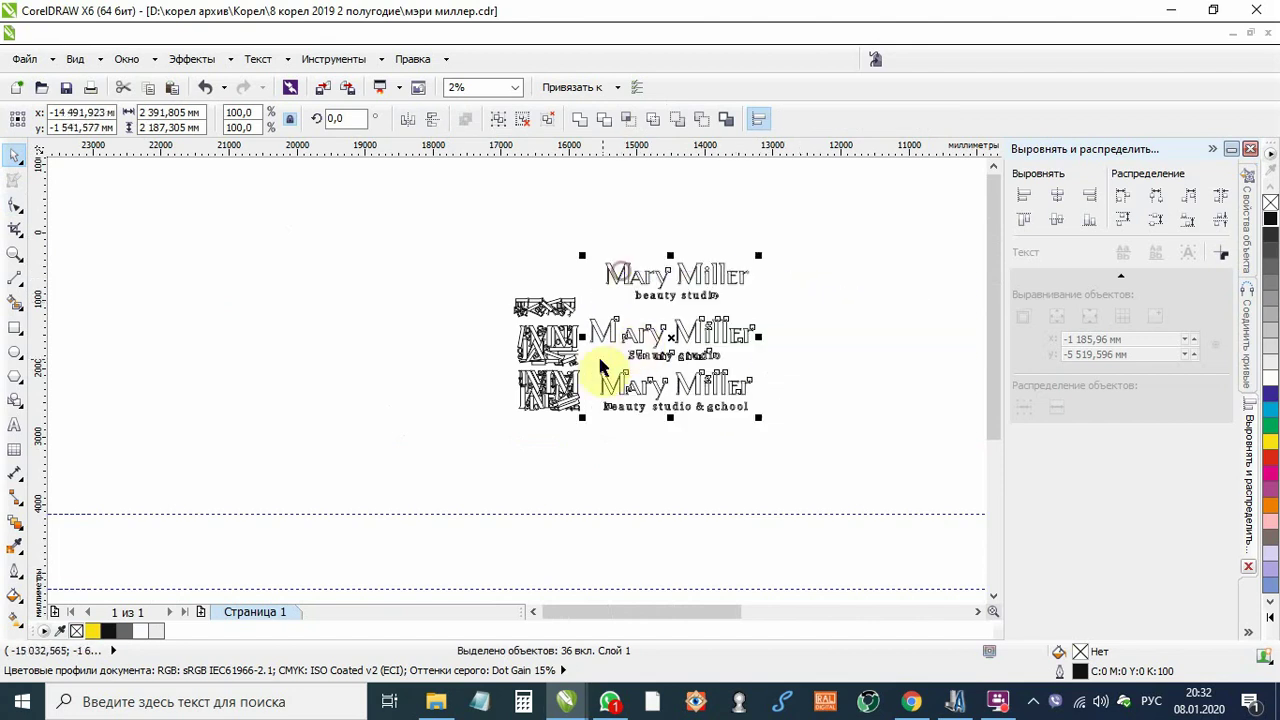
Step: Select the мэри 3 layout, move it slightly closer to мэри 2 so it sits directly above it, and deselect it
{"action": "scroll", "coordinate": [595, 345], "scroll_direction": "up", "scroll_amount": 3}
{"action": "scroll", "coordinate": [404, 354], "scroll_direction": "down", "scroll_amount": 2}
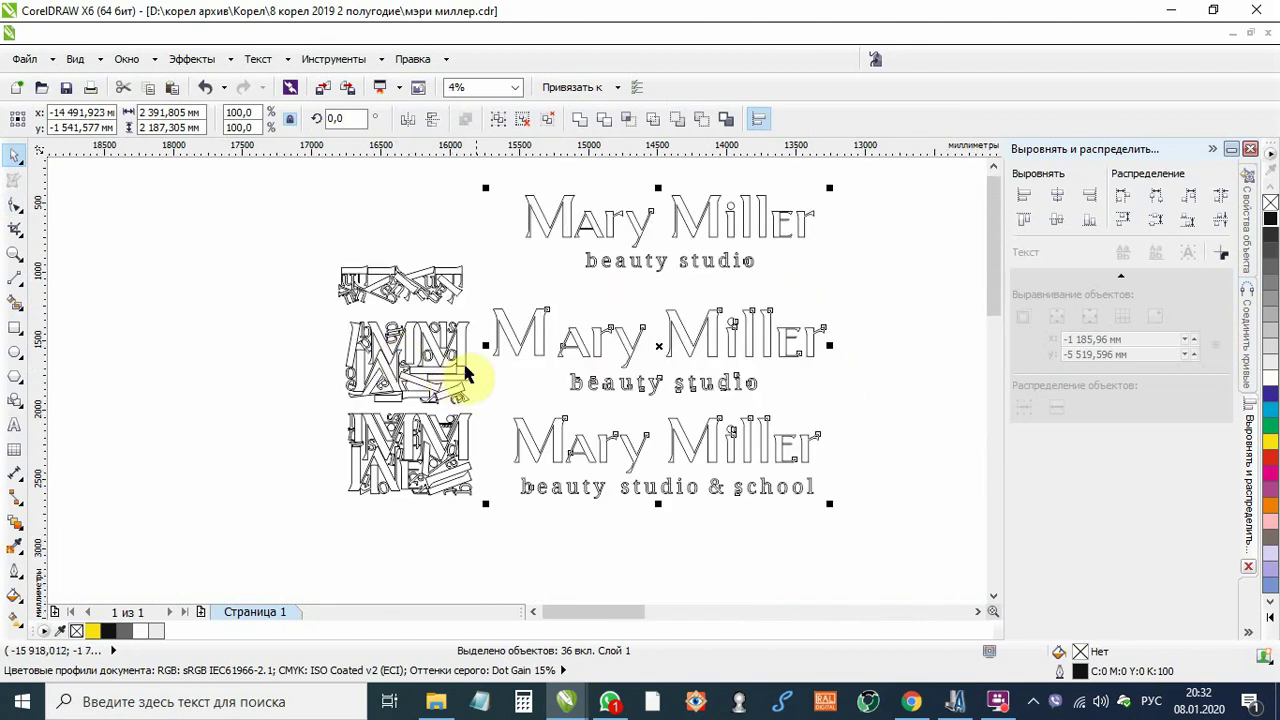
{"action": "left_click_drag", "start_coordinate": [314, 251], "coordinate": [509, 306]}
{"action": "scroll", "coordinate": [450, 300], "scroll_direction": "up", "scroll_amount": 3}
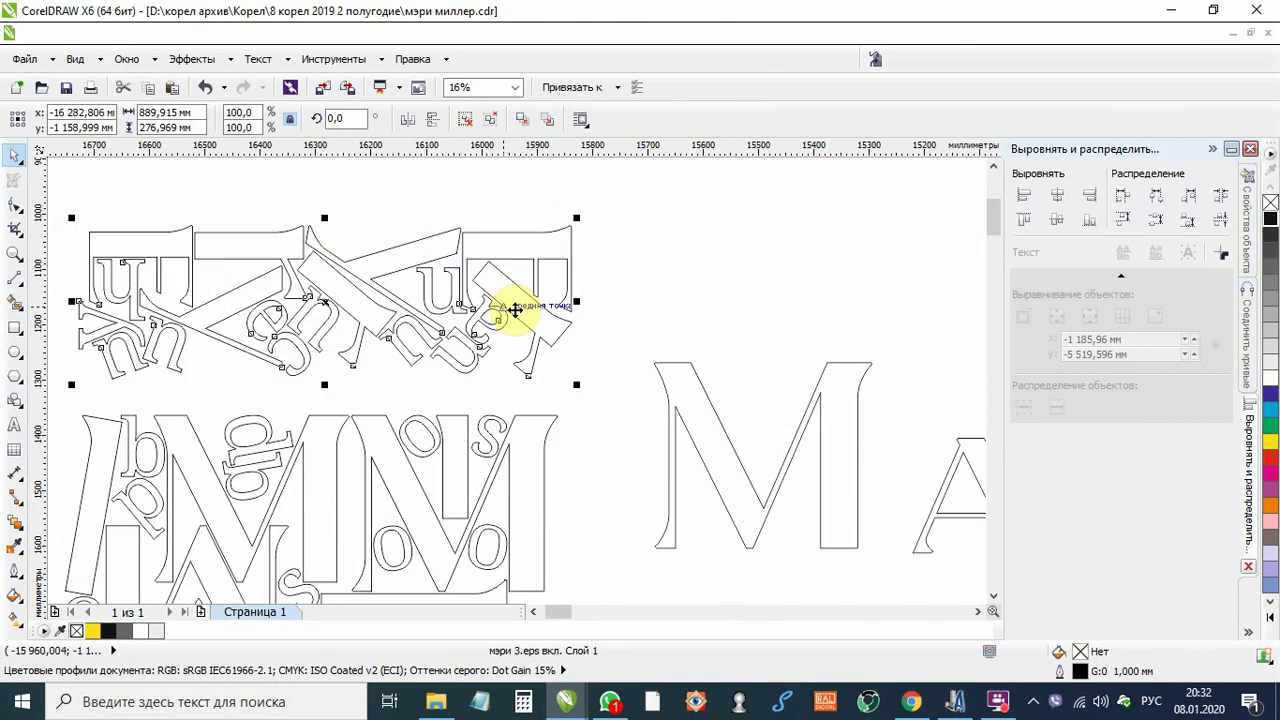
{"action": "scroll", "coordinate": [517, 272], "scroll_direction": "down", "scroll_amount": 3}
{"action": "key", "text": "Escape"}
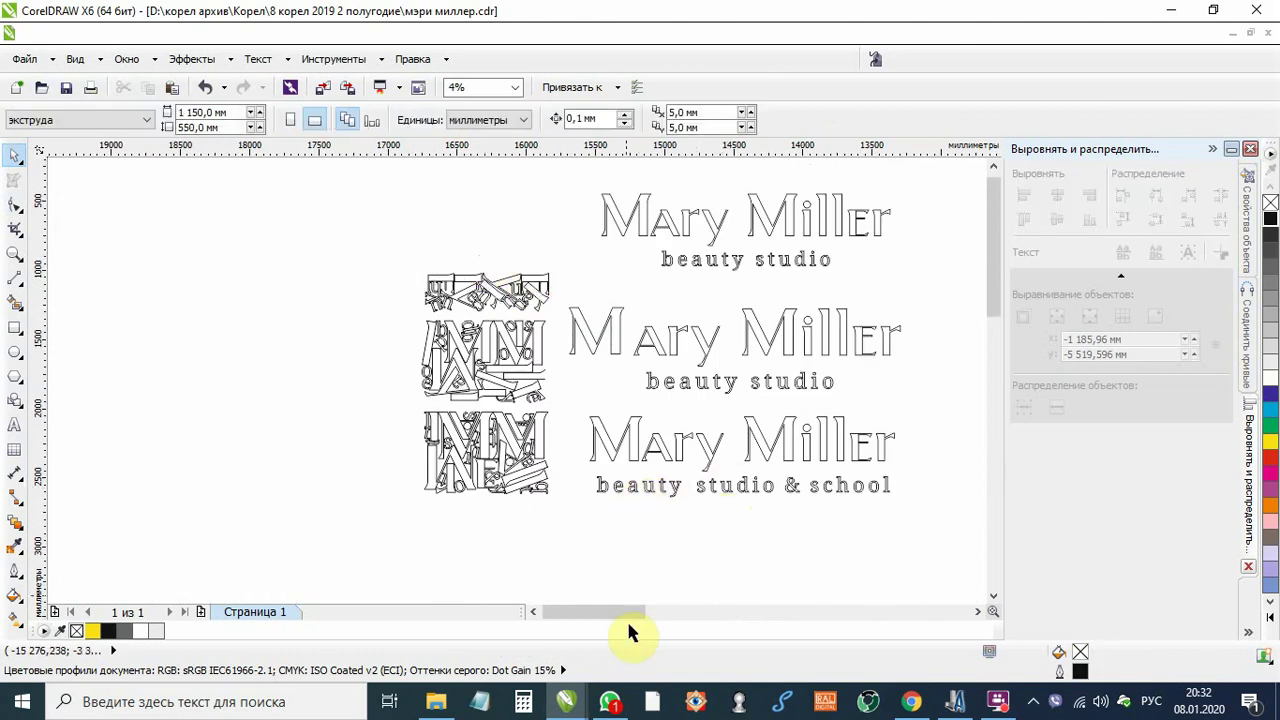
Step: Switch to ArtCAM, reopen the vector nesting settings and set the gap (Зазор) between parts to 12 mm
{"action": "left_click", "coordinate": [955, 701]}
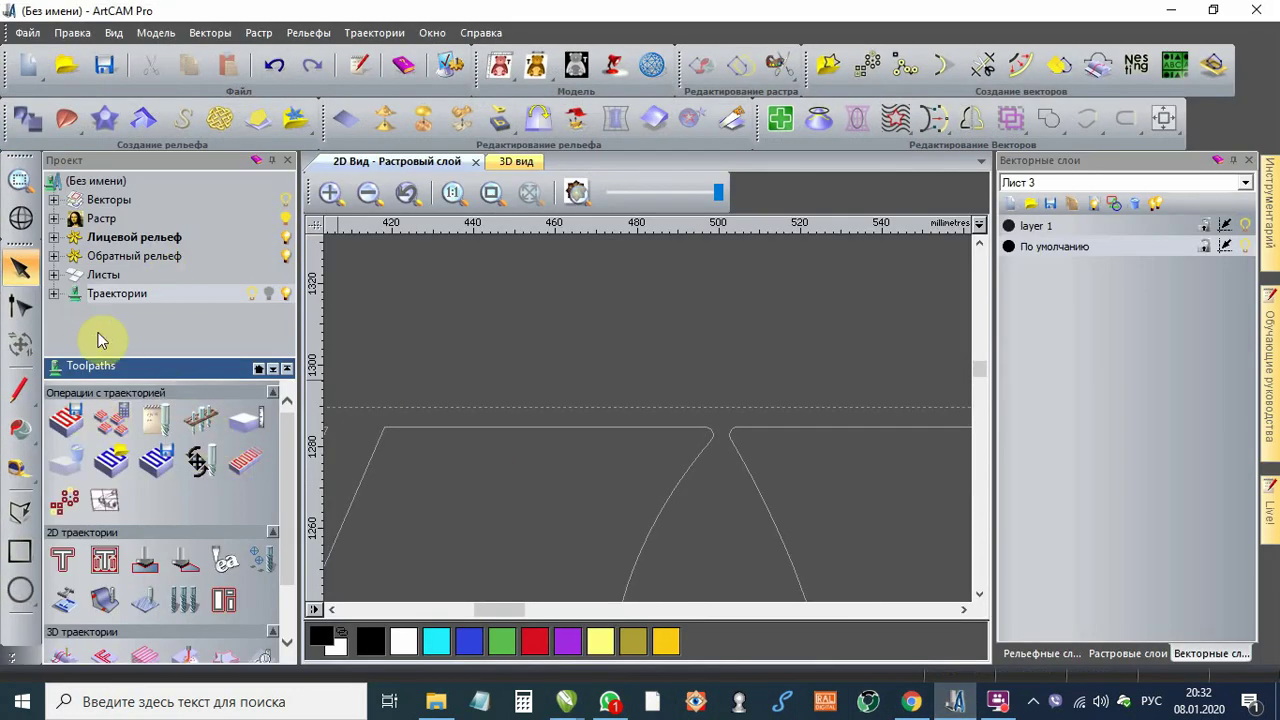
{"action": "left_click", "coordinate": [1135, 64]}
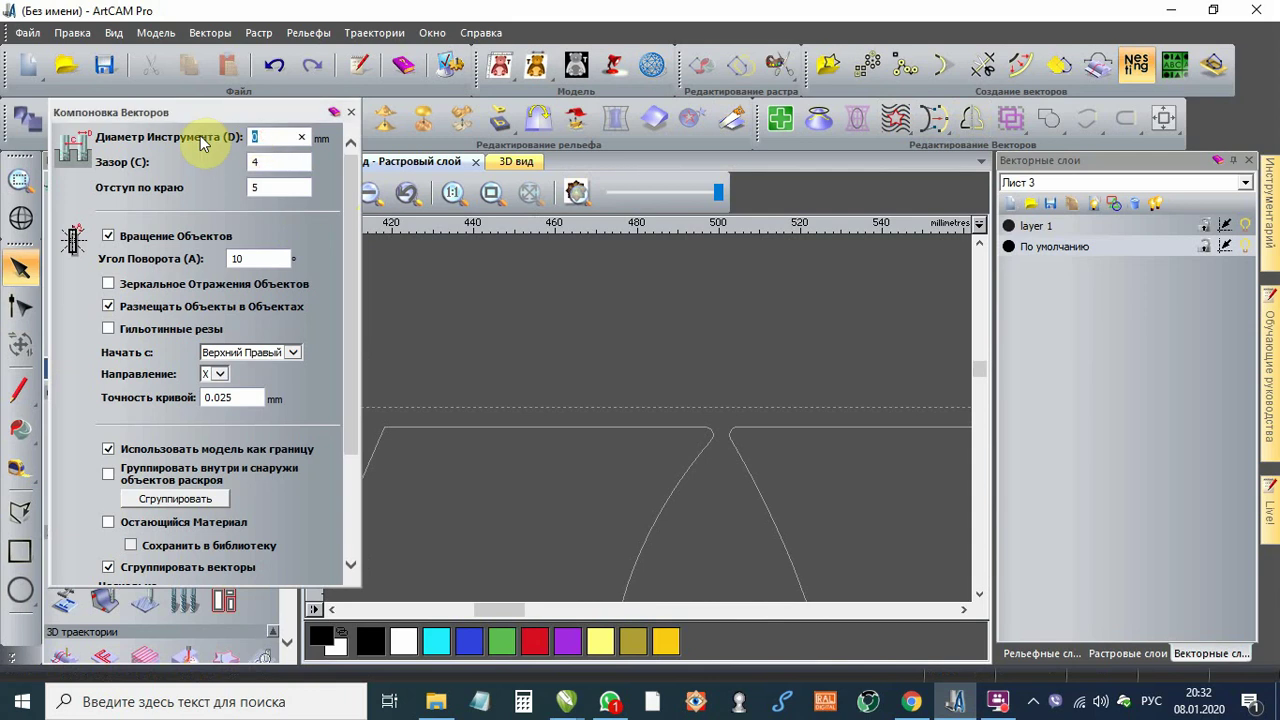
{"action": "left_click", "coordinate": [268, 161]}
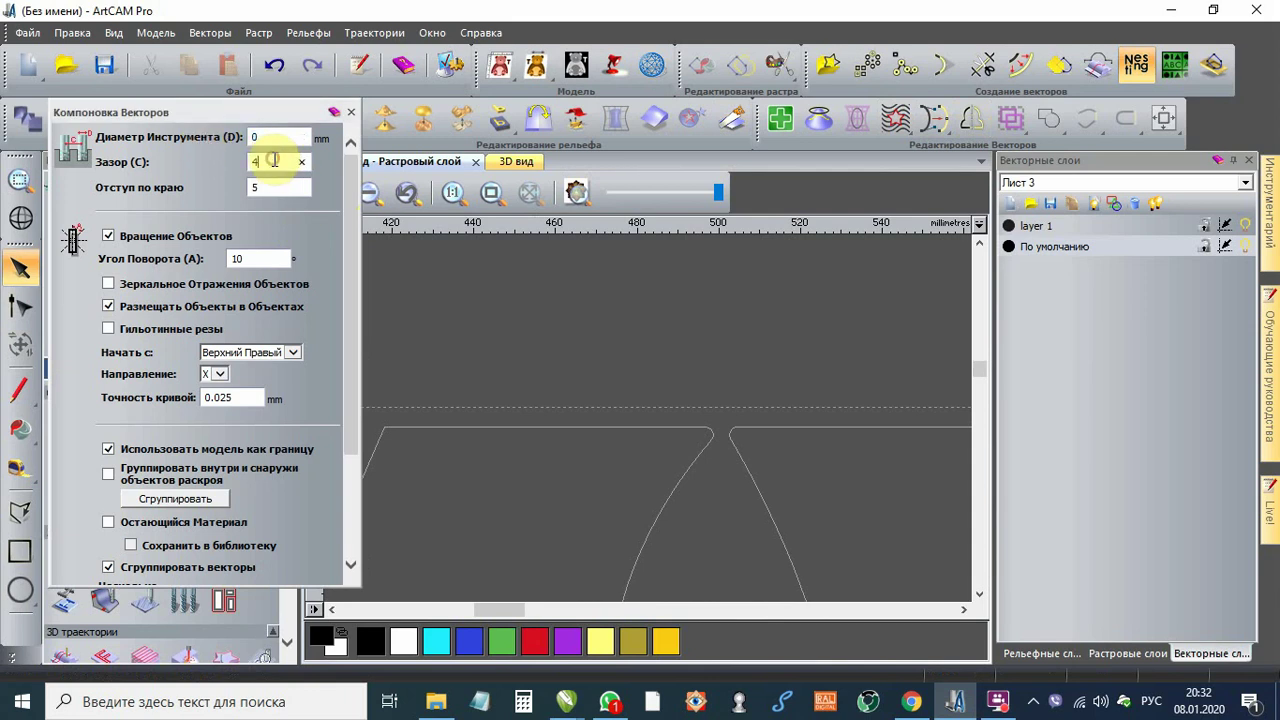
{"action": "double_click", "coordinate": [270, 160]}
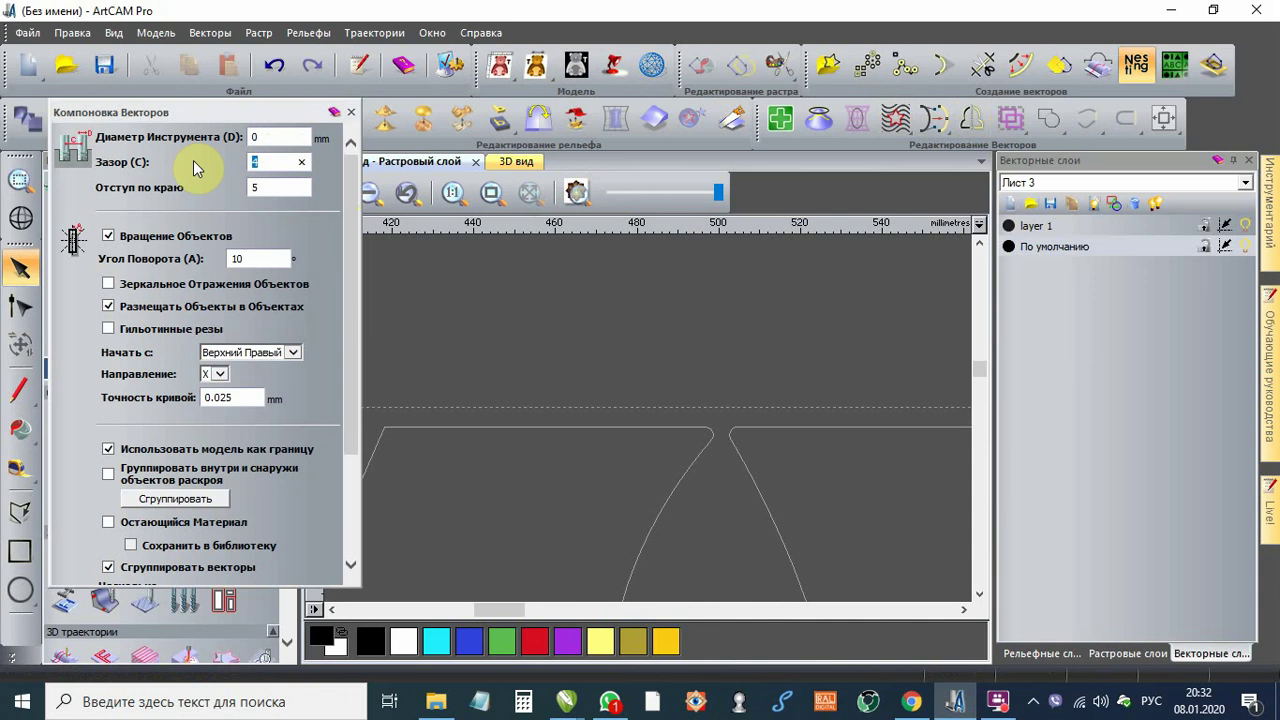
{"action": "type", "text": "10"}
{"action": "key", "text": "BackSpace"}
{"action": "key", "text": "BackSpace"}
{"action": "type", "text": "12"}
{"action": "left_click", "coordinate": [289, 189]}
{"action": "scroll", "coordinate": [295, 250], "scroll_direction": "down", "scroll_amount": 3}
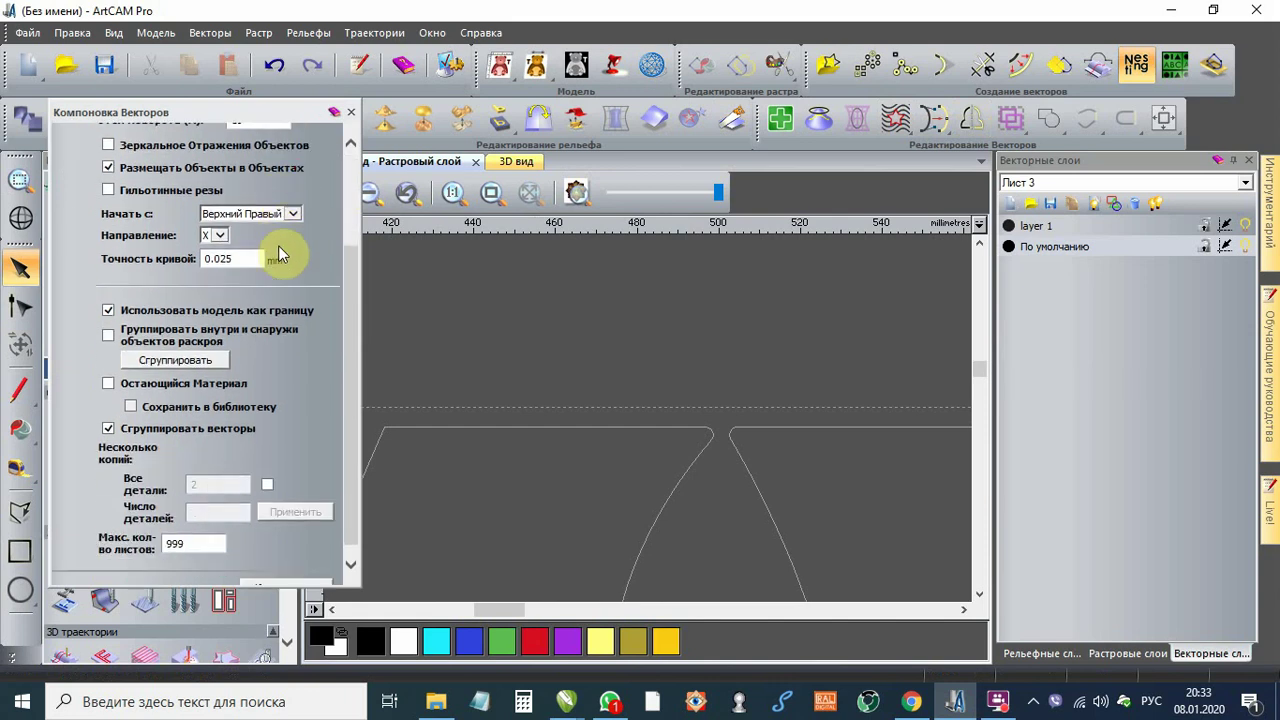
{"action": "scroll", "coordinate": [300, 318], "scroll_direction": "up", "scroll_amount": 3}
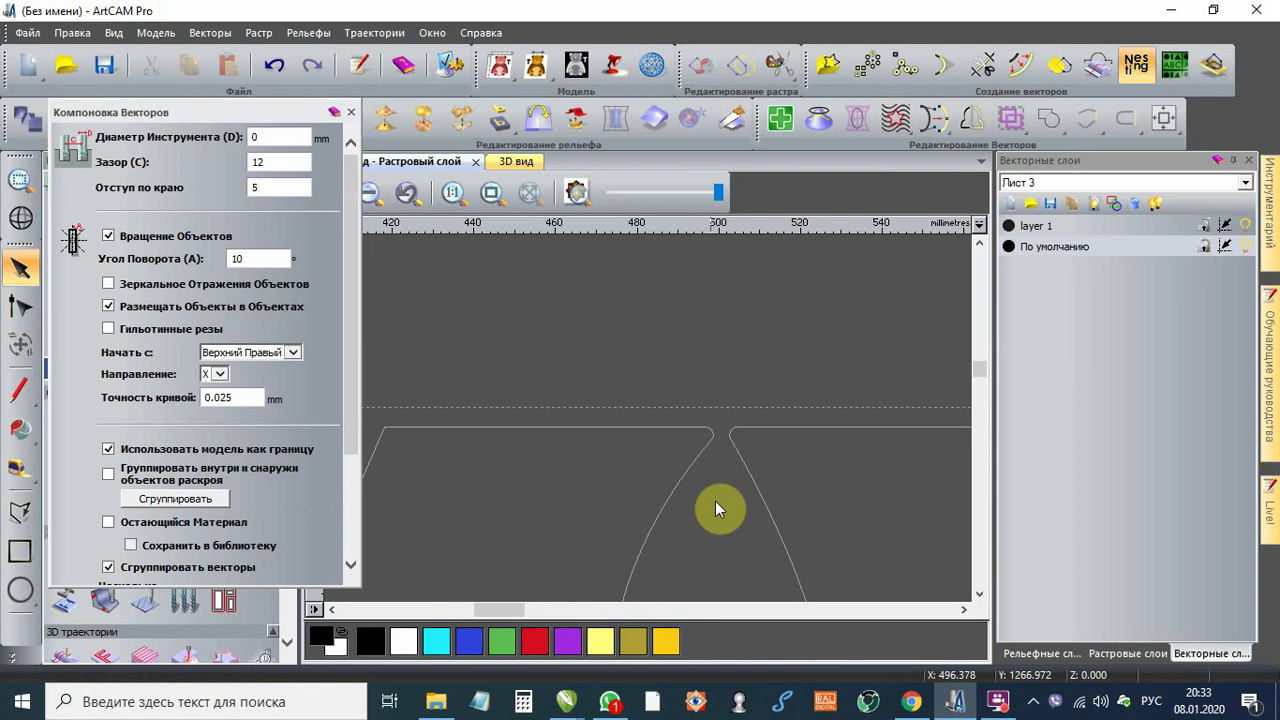
{"action": "left_click", "coordinate": [272, 164]}
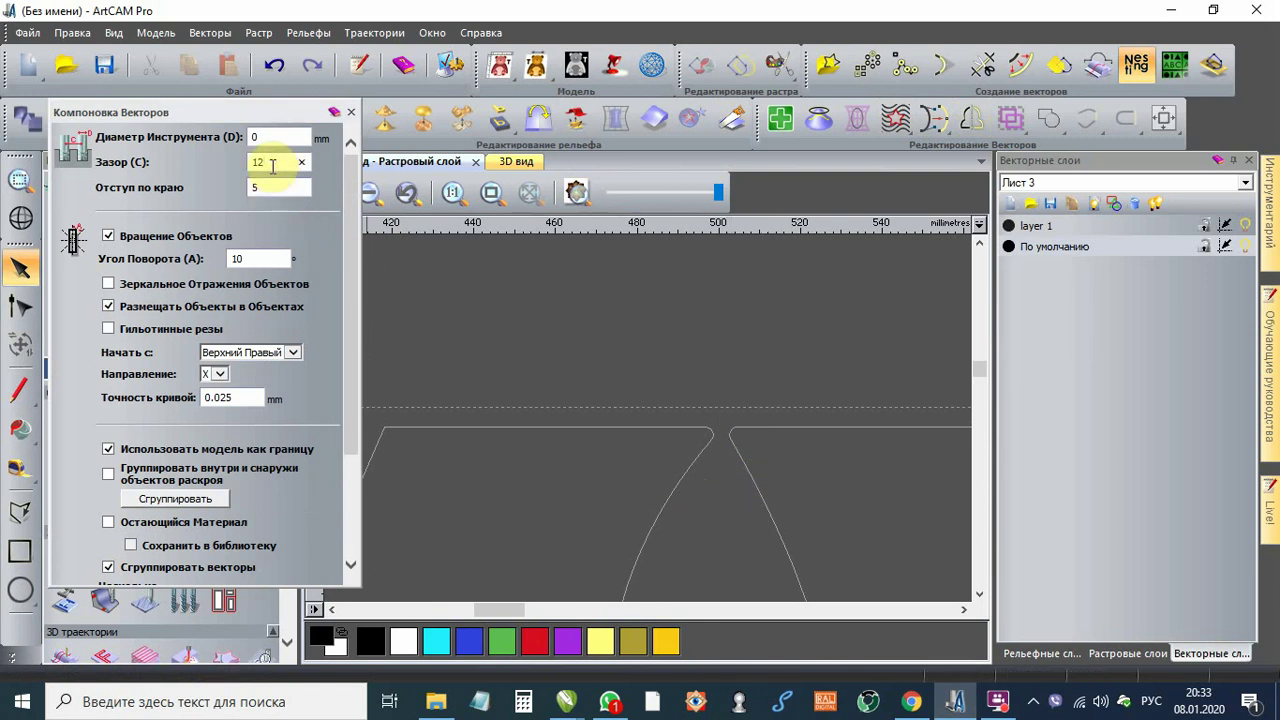
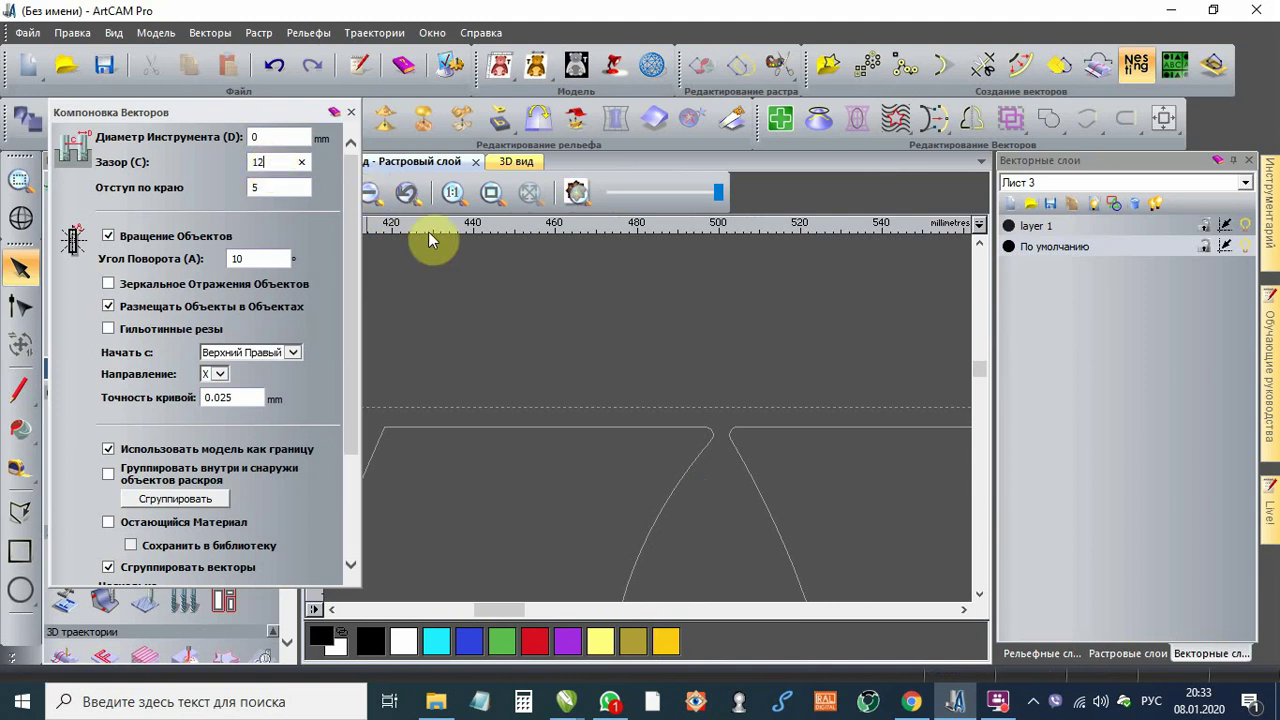
{"action": "left_click", "coordinate": [442, 296]}
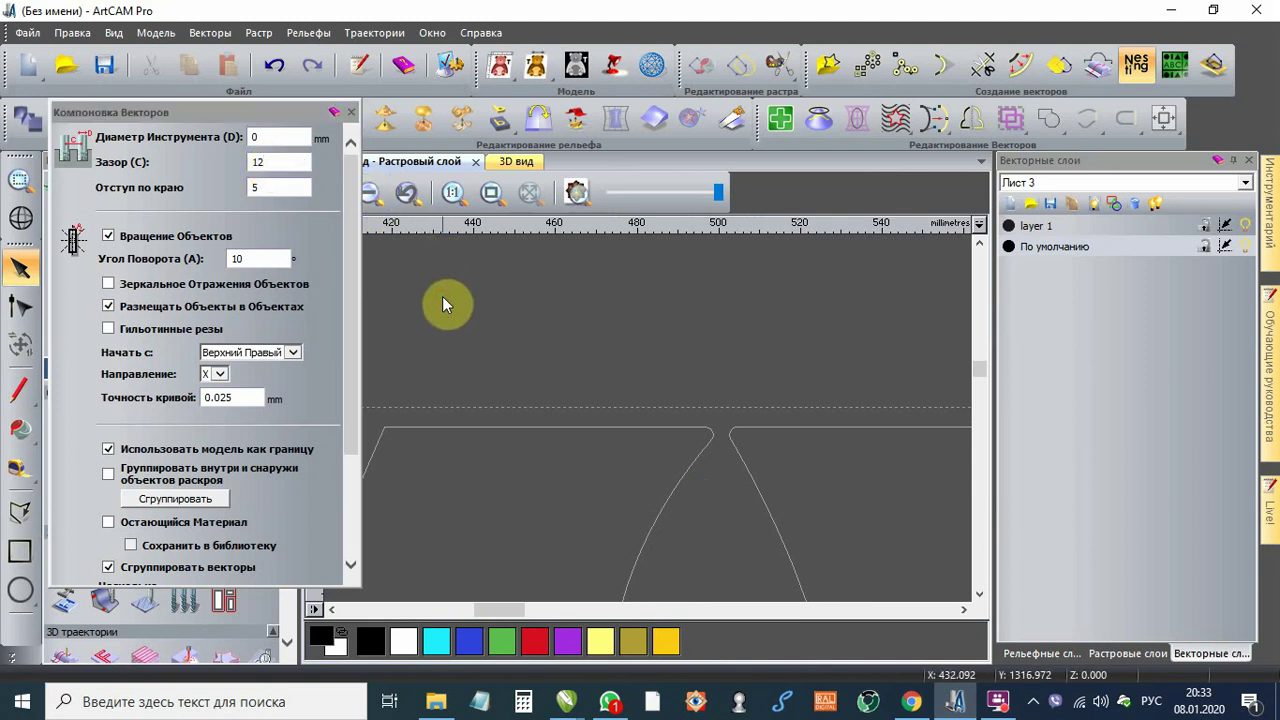